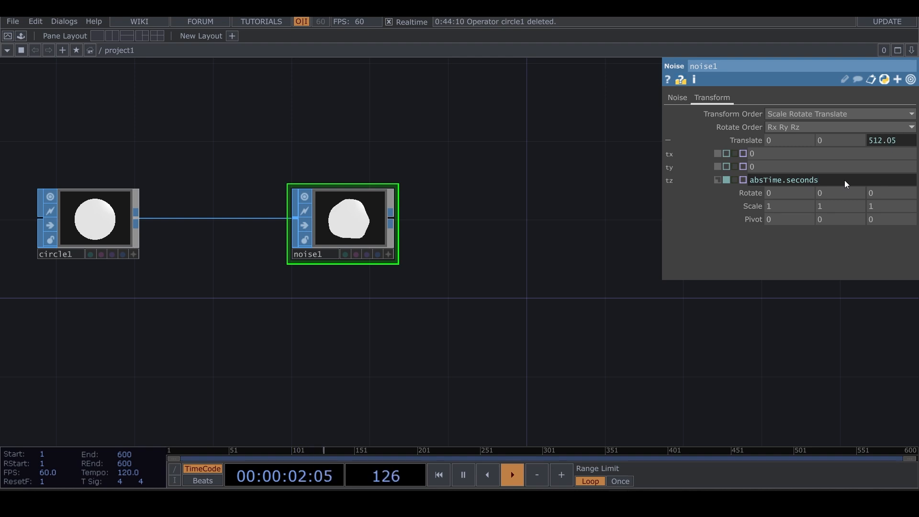
Step: Complete the noise's Z translate expression as absTime.seconds *.2 and set the noise amplitude to 2
text(*)
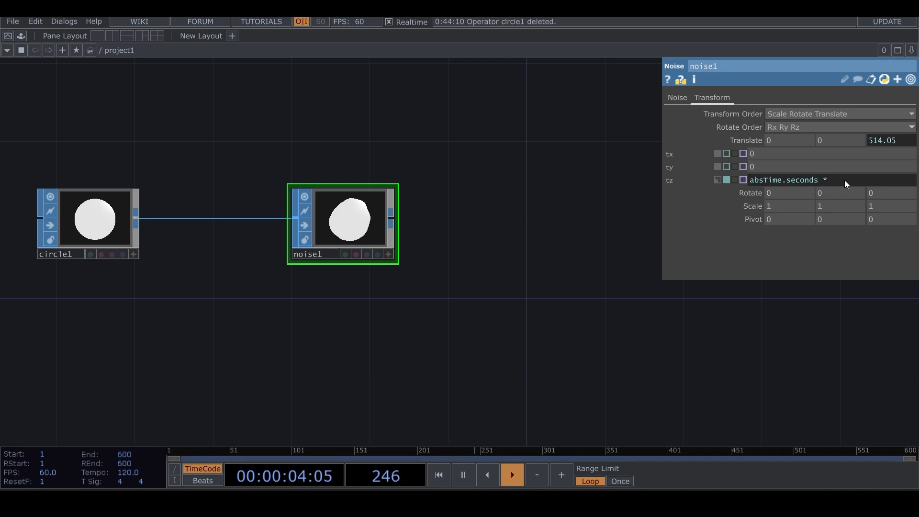
text(.2)
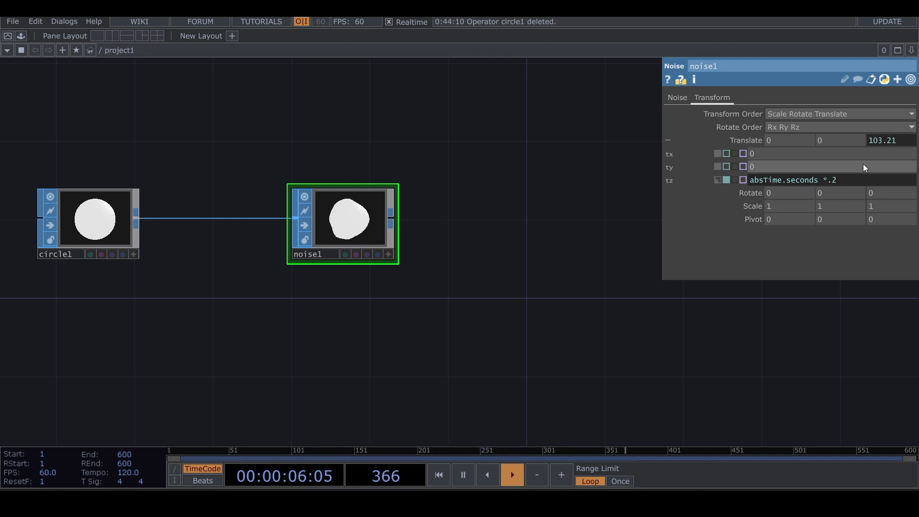
click(679, 98)
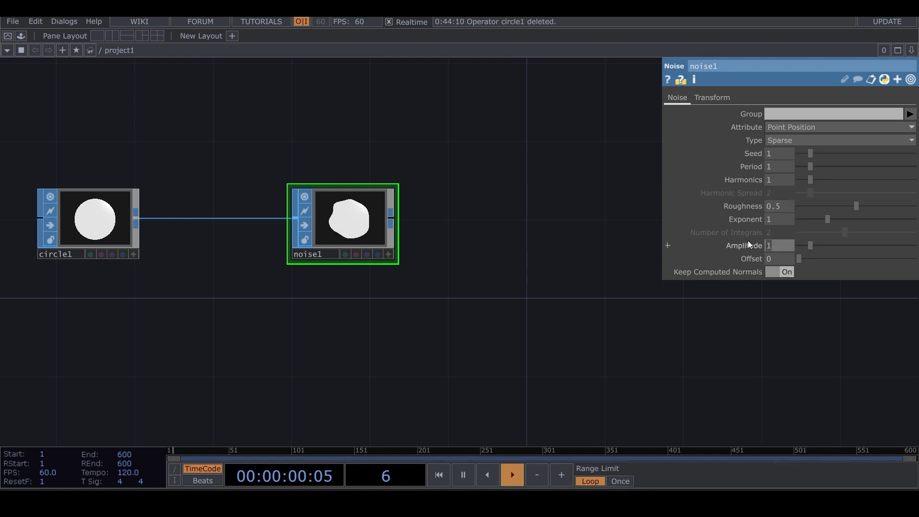
text(2)
key(Return)
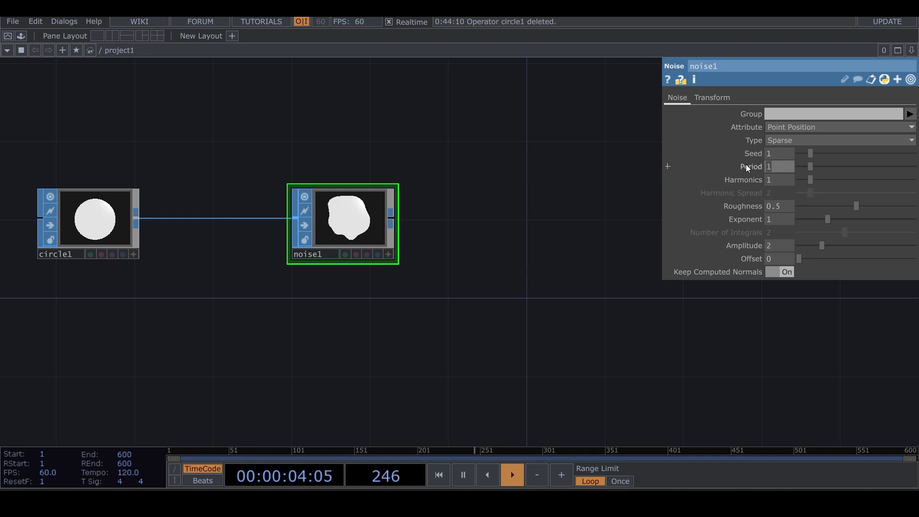
Step: Set the noise period to .2 and change the noise type to Hermite
text(.)
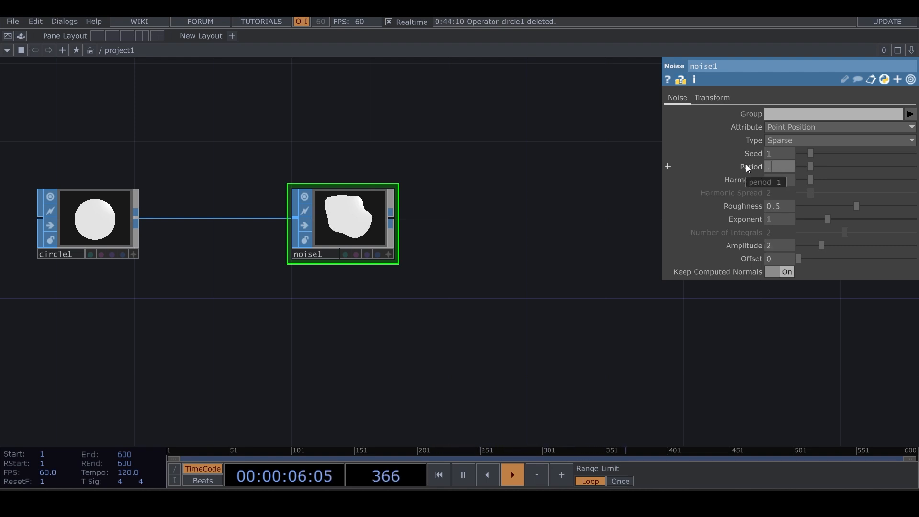
text(2)
key(Return)
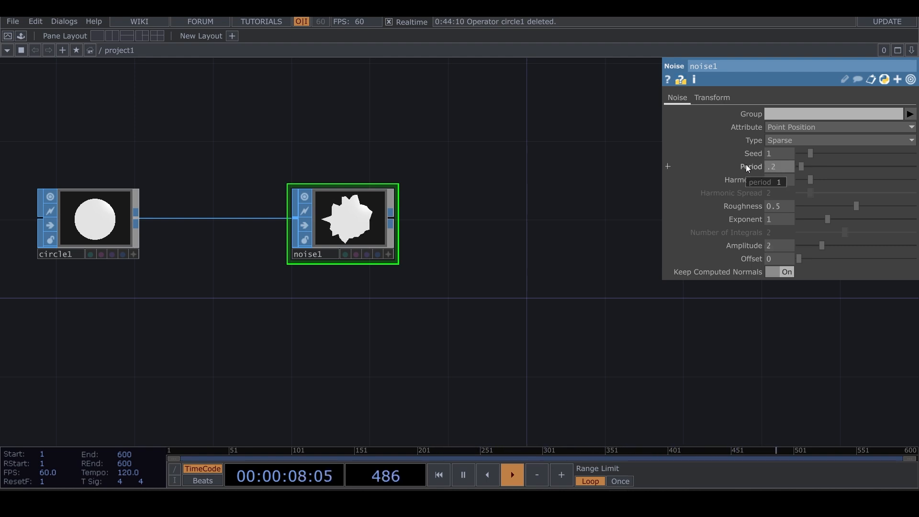
click(804, 138)
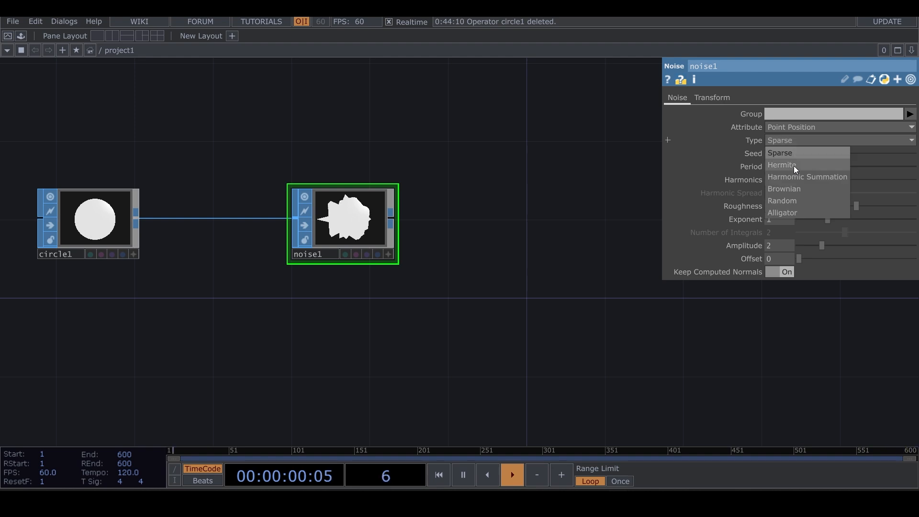
click(794, 166)
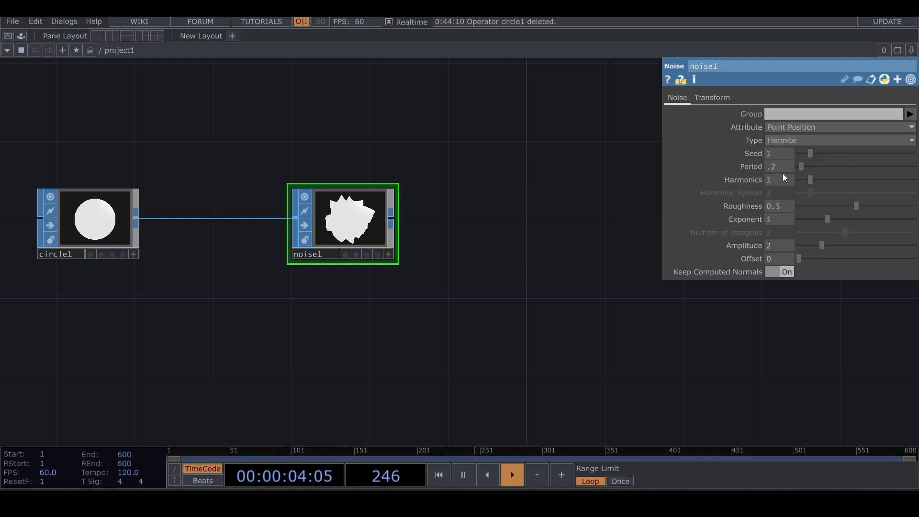
scroll(359, 229, up, 3)
scroll(359, 225, down, 2)
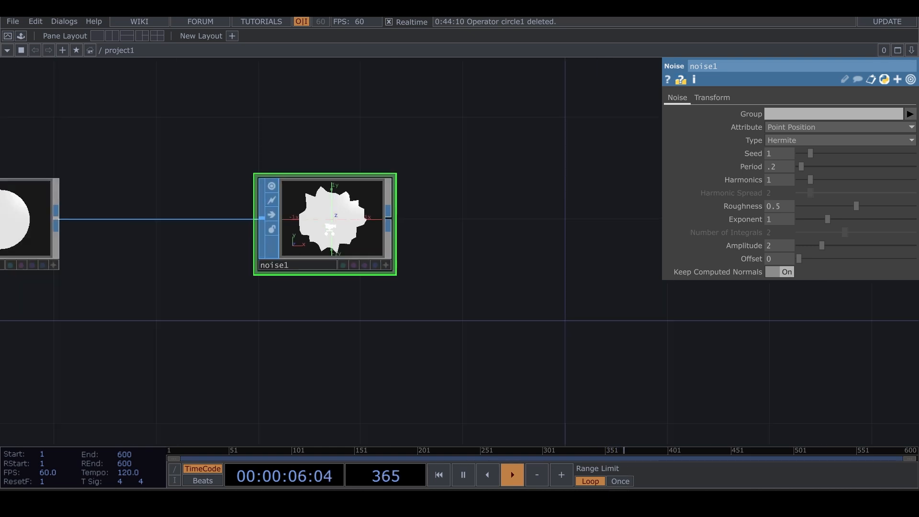
Step: Set the divisions of the circle1 operator to 100
scroll(359, 225, down, 2)
click(76, 220)
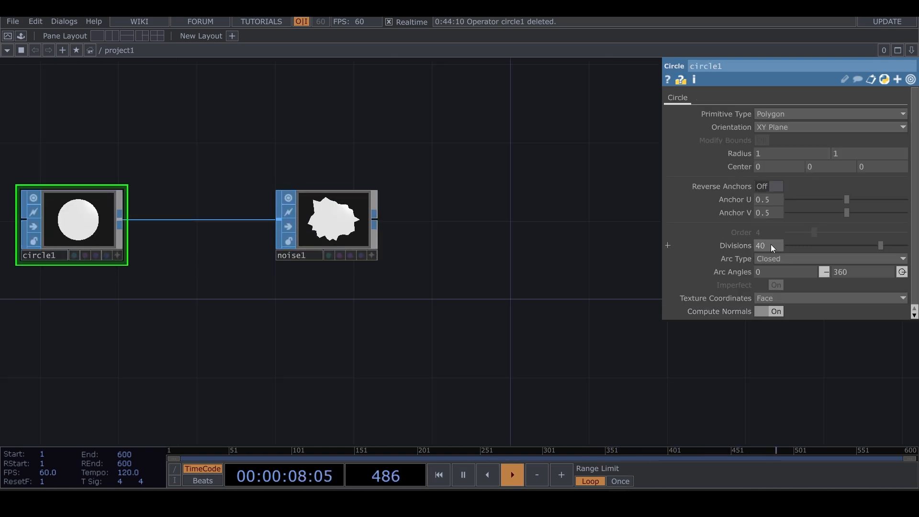
text(1)
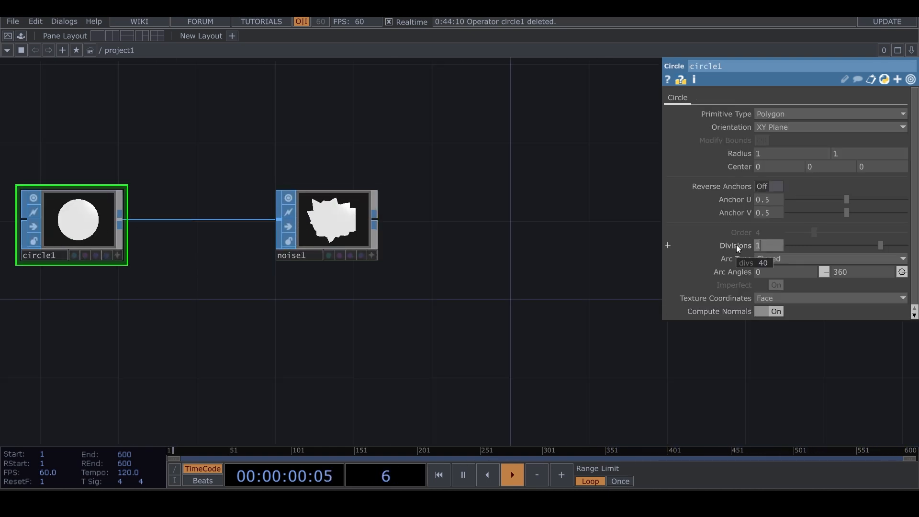
text(00)
key(Return)
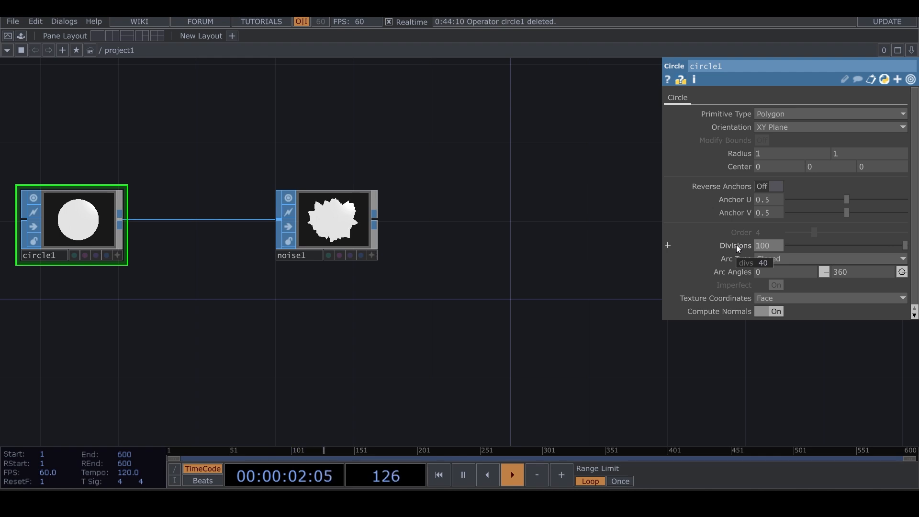
Step: Add a Geometry COMP fed by the output of noise1 and place it beyond the noise operator
drag(487, 248, 415, 271)
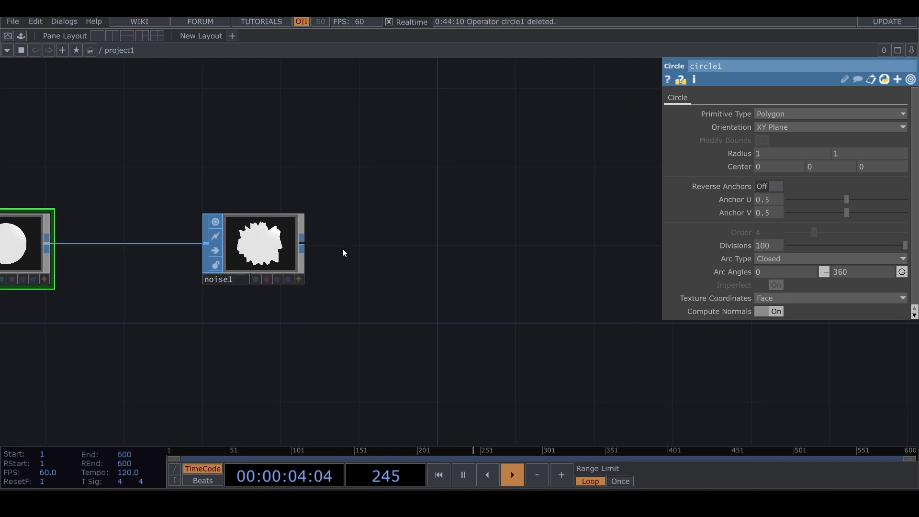
right_click(302, 248)
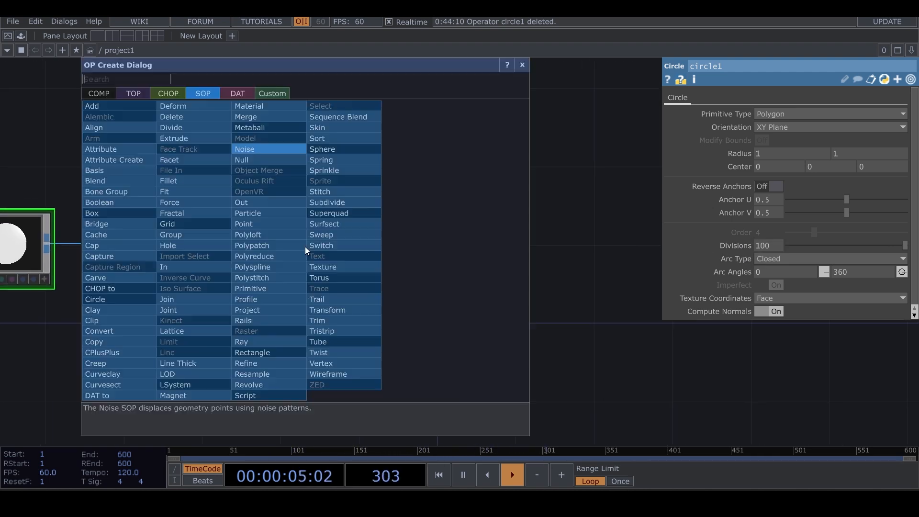
click(104, 94)
click(128, 208)
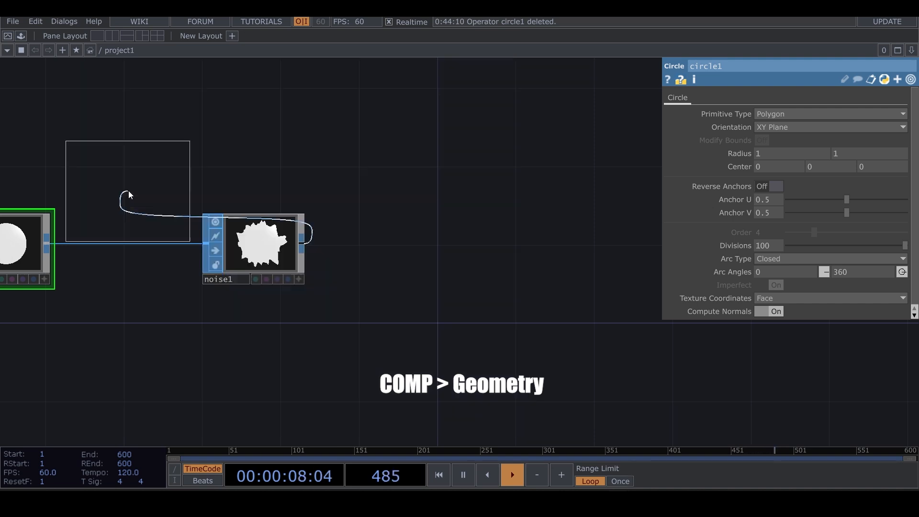
click(519, 253)
Step: Add a Camera COMP and place it above the geometry component
drag(538, 185, 319, 203)
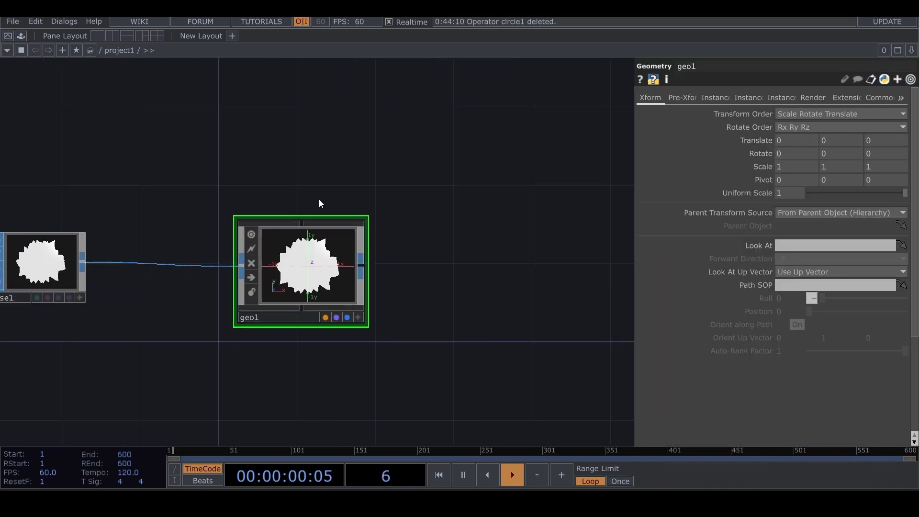
double_click(298, 146)
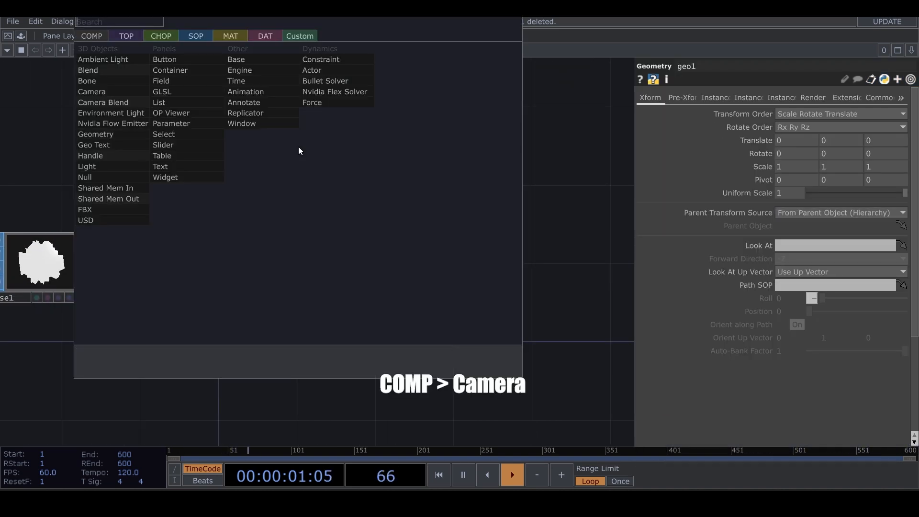
click(113, 92)
click(311, 114)
Step: Add a Render TOP to the right of the camera and geometry, and align cam1 directly above geo1
drag(580, 210, 470, 220)
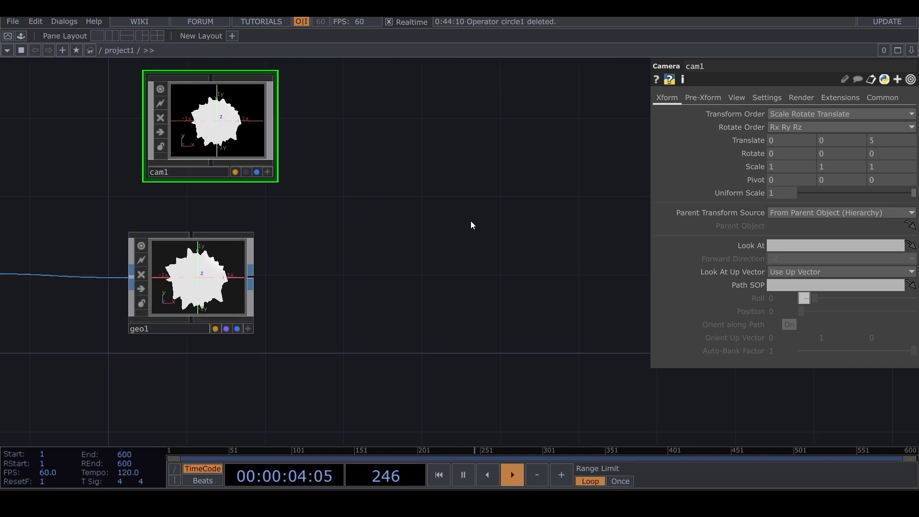
double_click(470, 220)
click(298, 67)
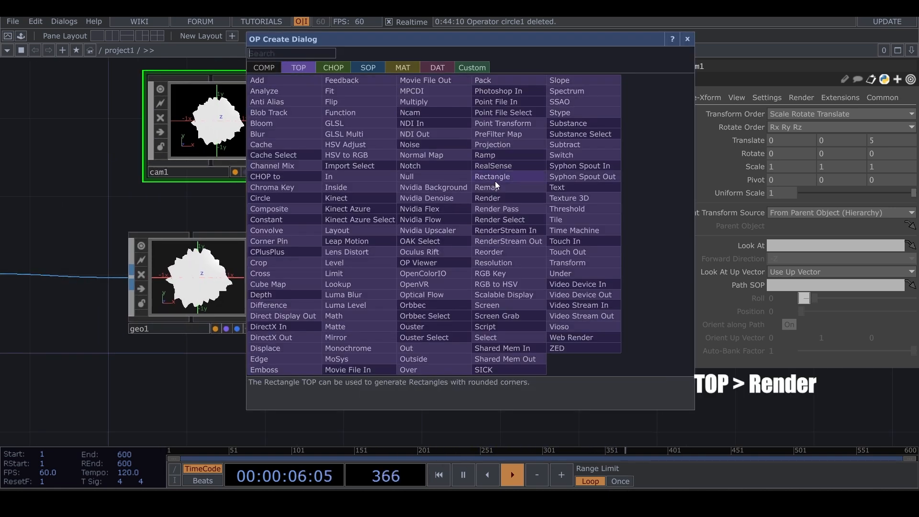
click(515, 201)
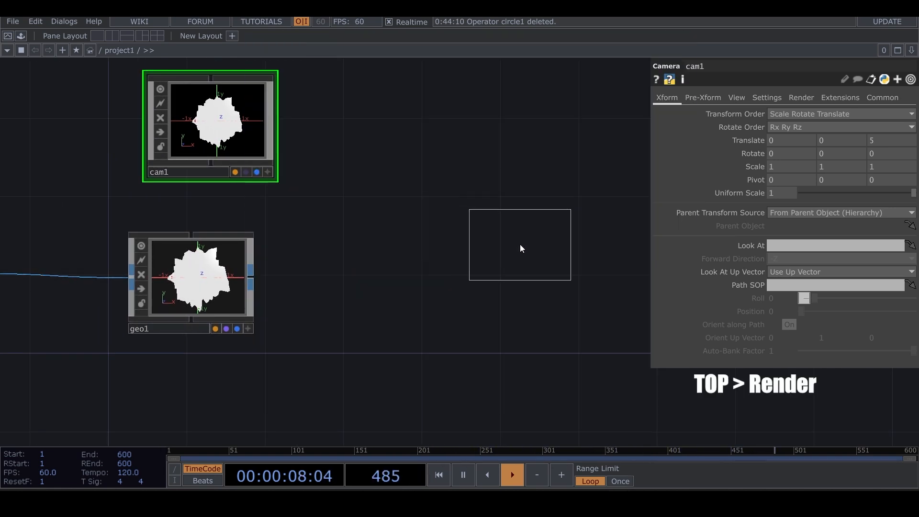
click(521, 248)
drag(236, 162, 218, 163)
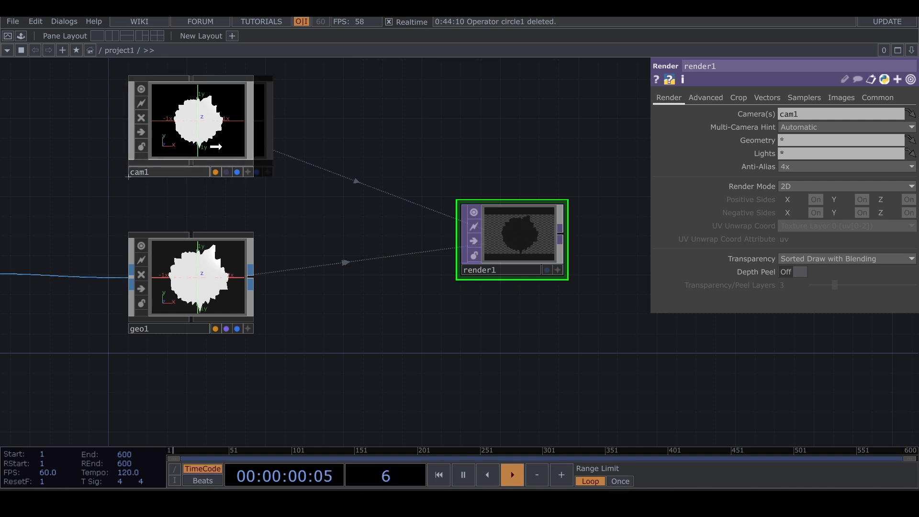
Step: Add a Constant MAT below geo1 and assign it to geo1 as its material
drag(352, 151, 404, 203)
drag(420, 320, 456, 192)
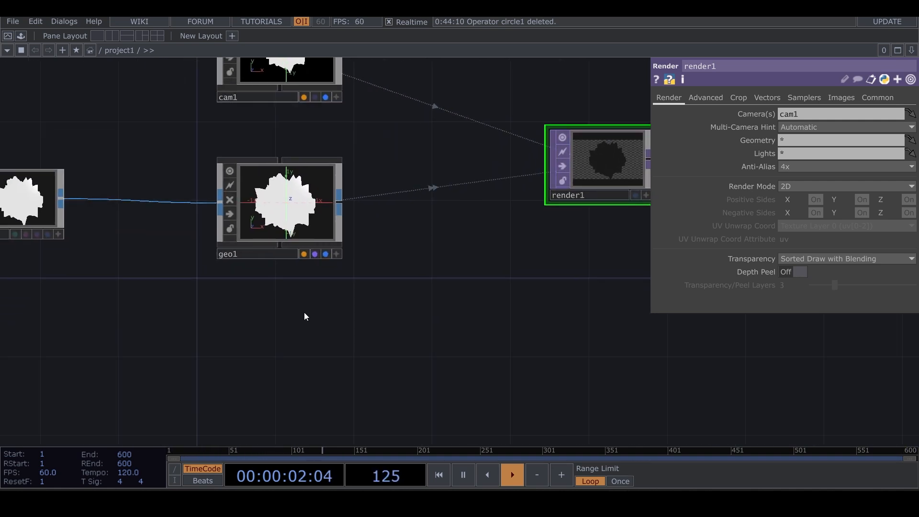
double_click(303, 312)
click(238, 146)
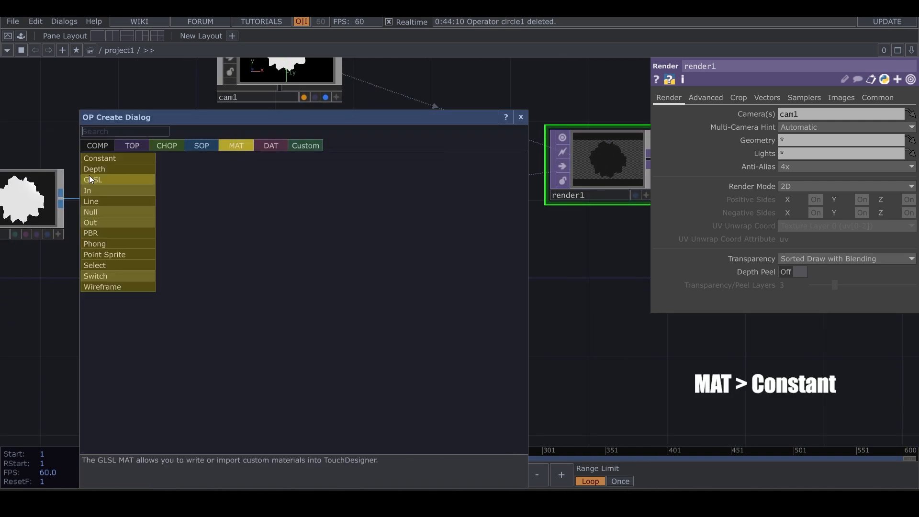
click(139, 157)
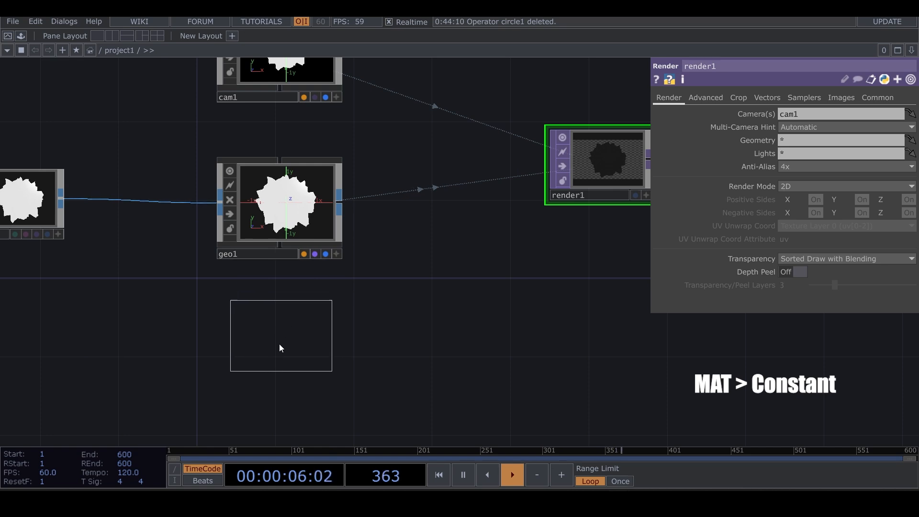
click(294, 361)
drag(294, 361, 276, 206)
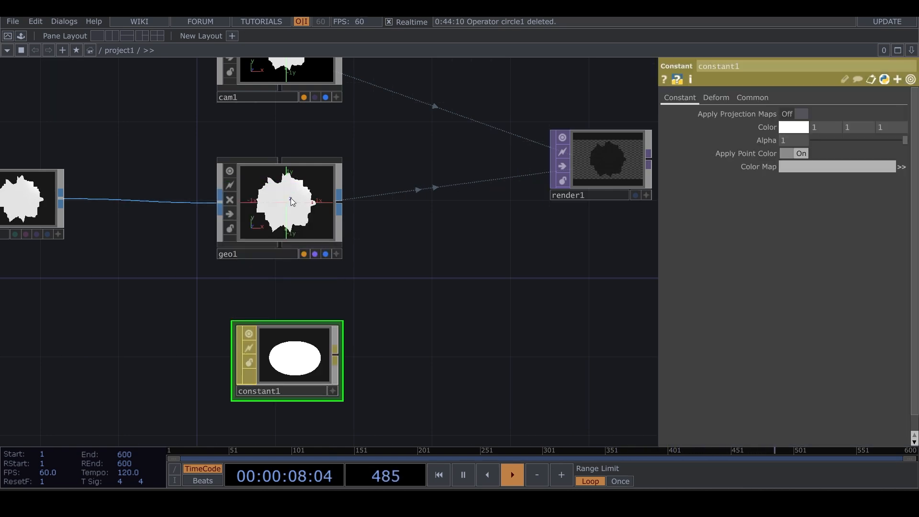
click(291, 198)
Step: Set the constant material's color to a golden yellow with red 0.84, green 0.71 and blue 0.20
click(793, 126)
drag(832, 194, 790, 198)
drag(853, 182, 869, 183)
drag(788, 194, 786, 195)
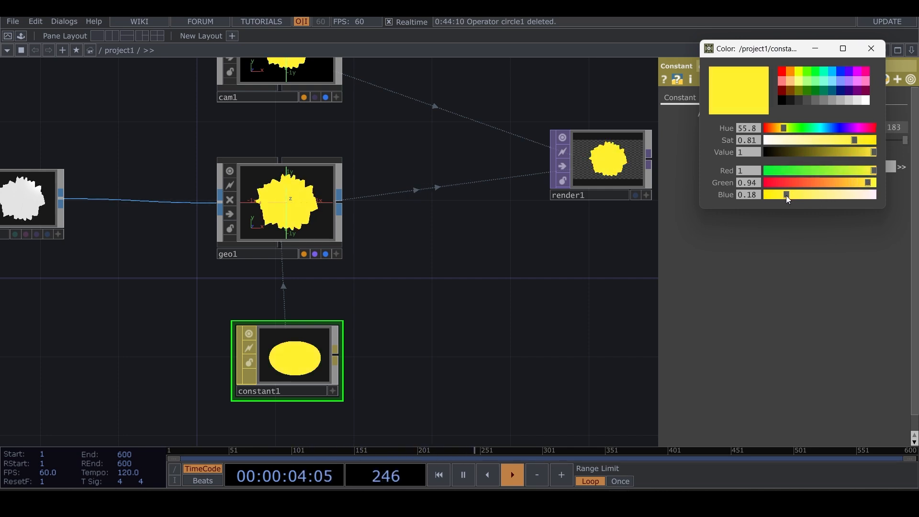
drag(872, 182, 857, 183)
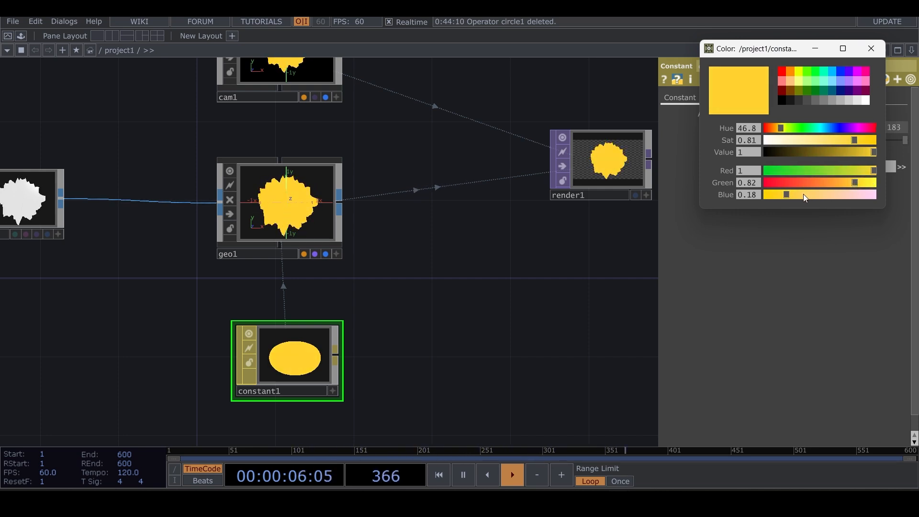
drag(837, 151, 859, 151)
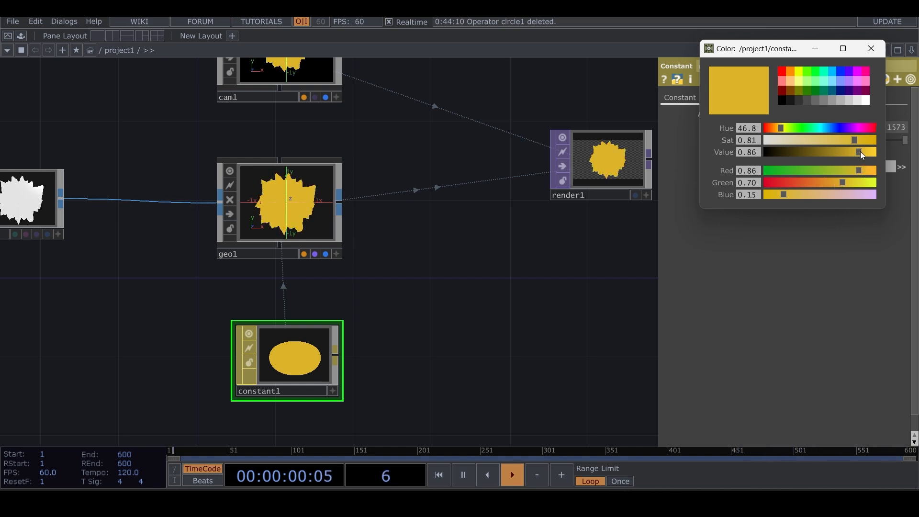
drag(862, 152, 843, 140)
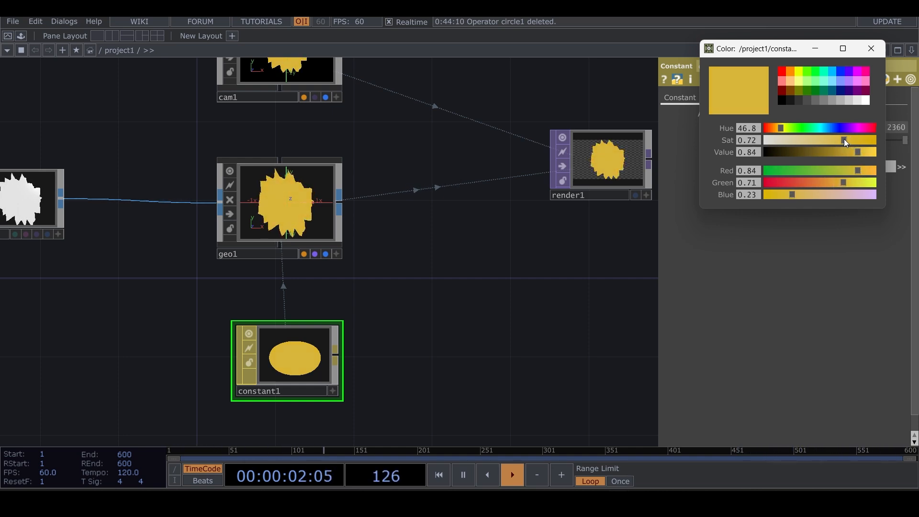
mouse_move(790, 194)
mouse_down()
mouse_move(780, 194)
mouse_move(789, 194)
mouse_up()
Step: Set both radius values of circle1 to 0.2 and inspect the smaller shape in the render1 viewer
drag(575, 244, 432, 233)
scroll(489, 238, down, 3)
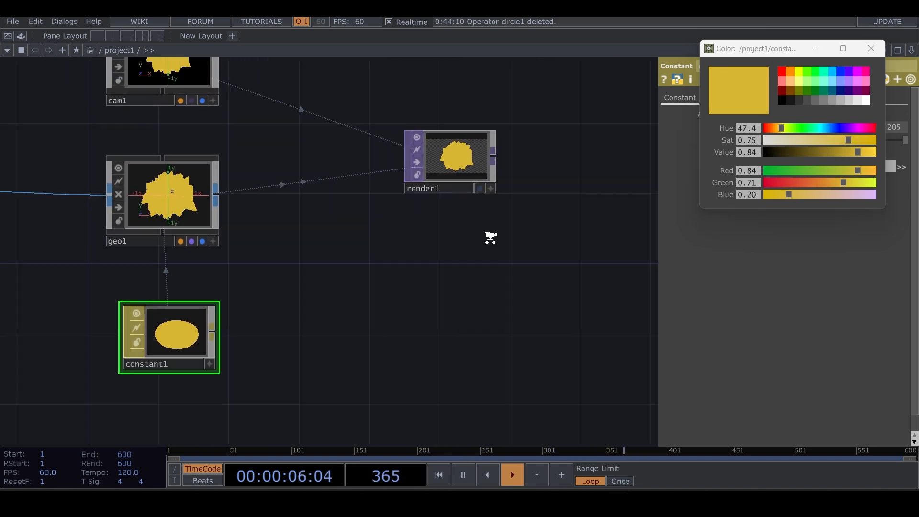
drag(388, 286, 498, 262)
scroll(498, 263, down, 3)
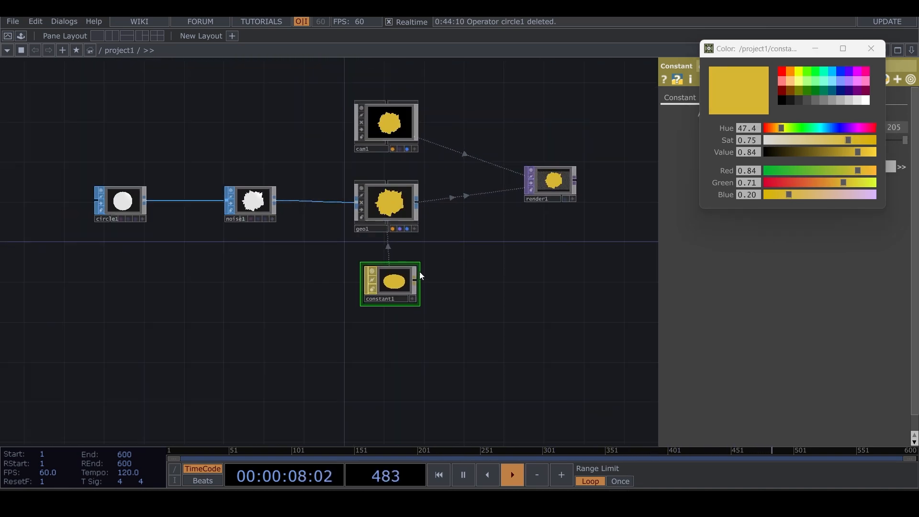
drag(591, 206, 549, 220)
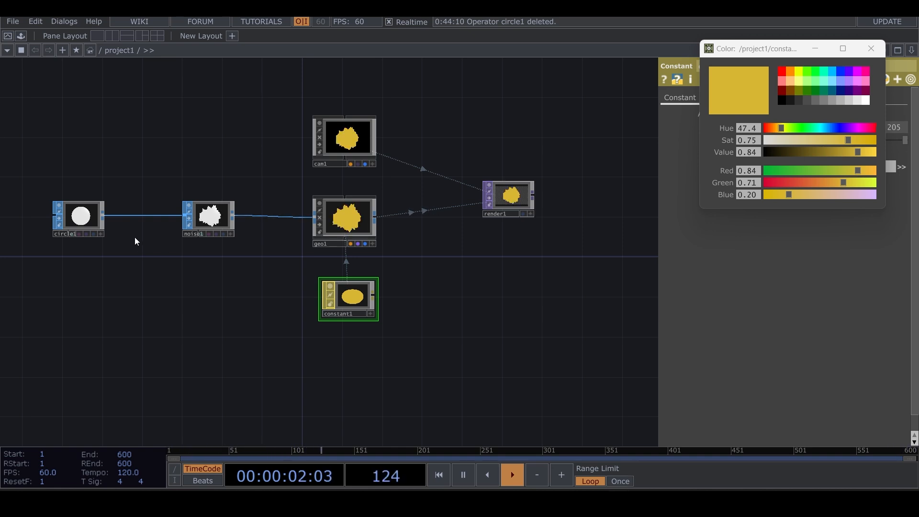
click(79, 217)
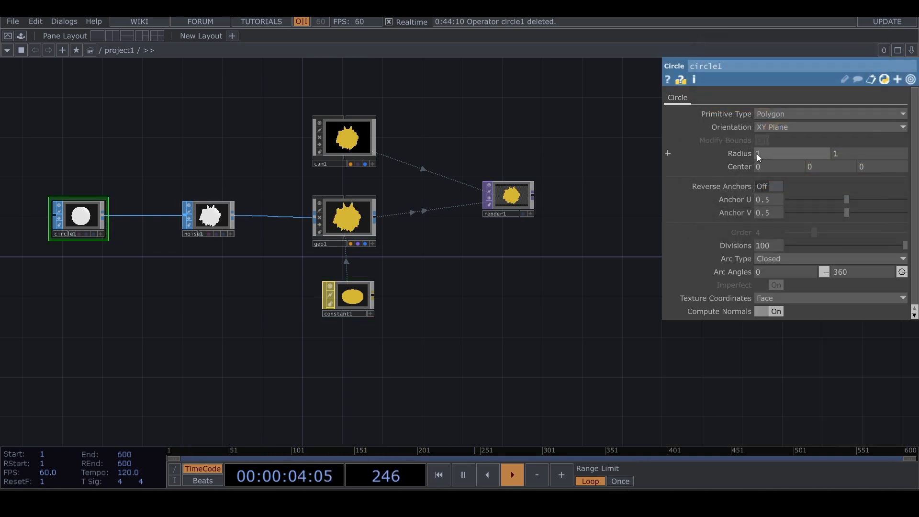
middle_drag(740, 153, 713, 156)
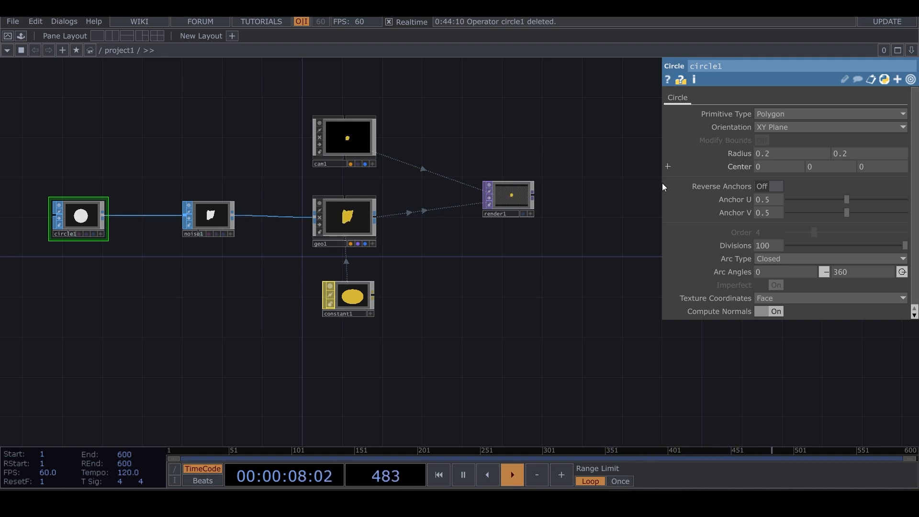
scroll(533, 209, up, 5)
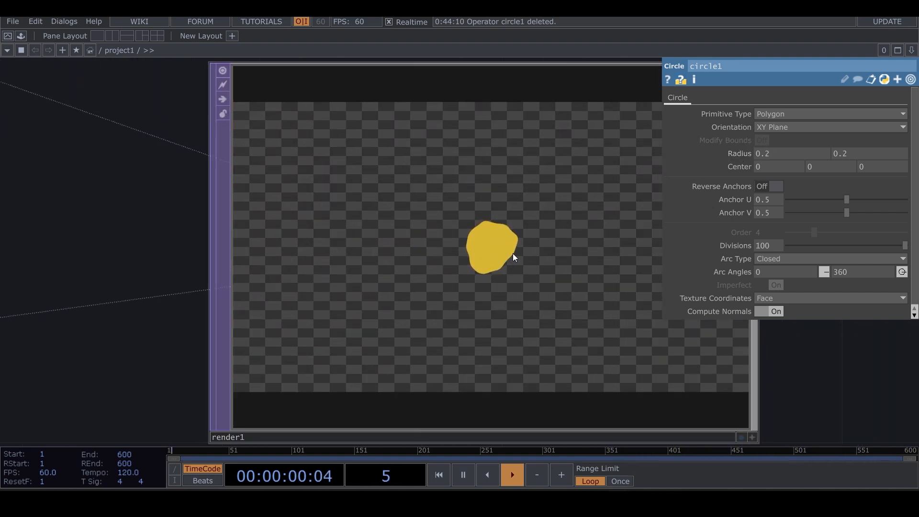
Step: Add a Blur TOP to the right of render1, connected to its output
scroll(513, 253, down, 5)
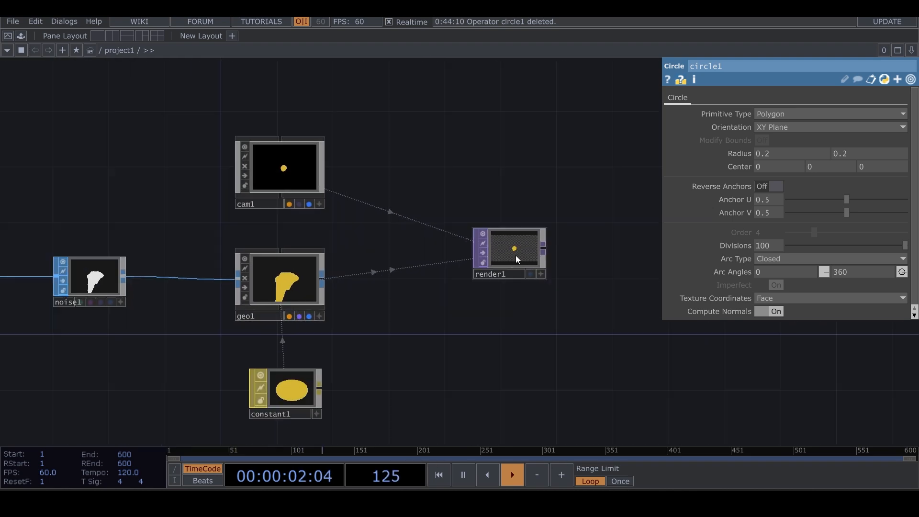
drag(481, 304, 304, 274)
right_click(366, 218)
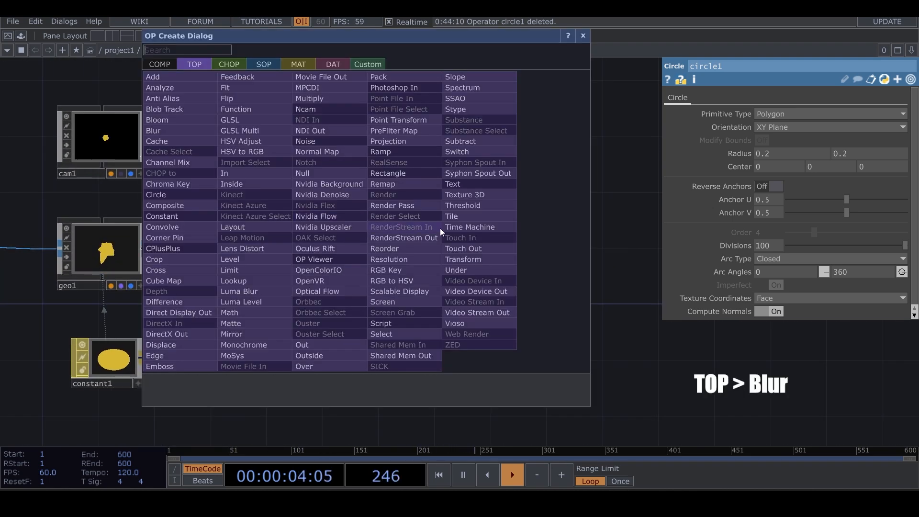
click(184, 131)
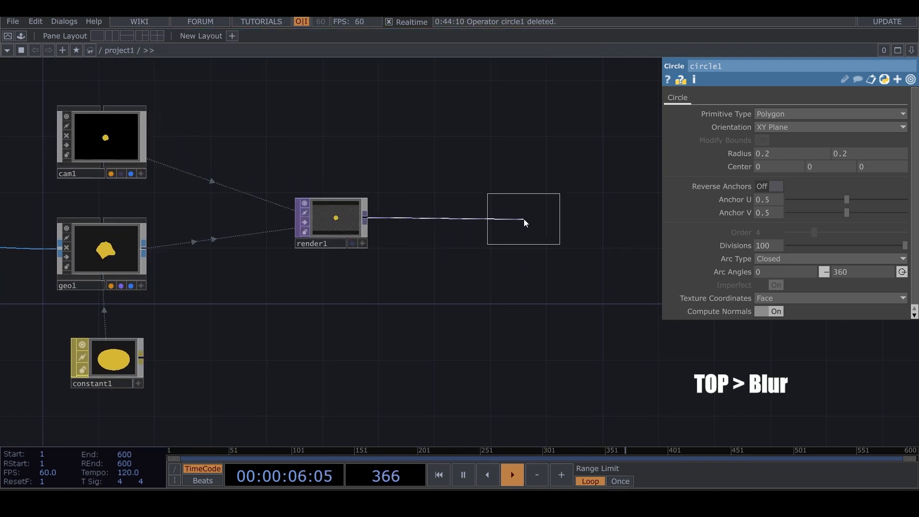
click(524, 219)
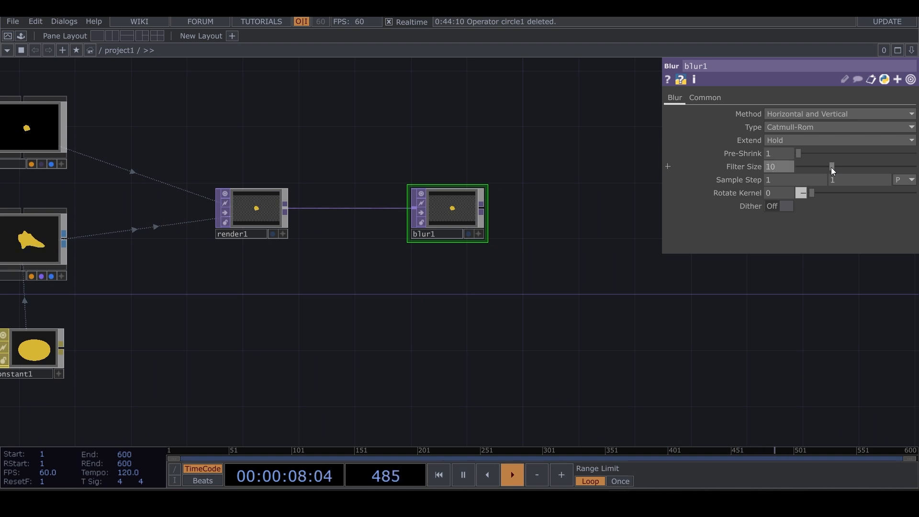
Step: Set the Pre-Shrink of blur1 to 2 and inspect the blurred shape in its viewer
drag(808, 154, 822, 153)
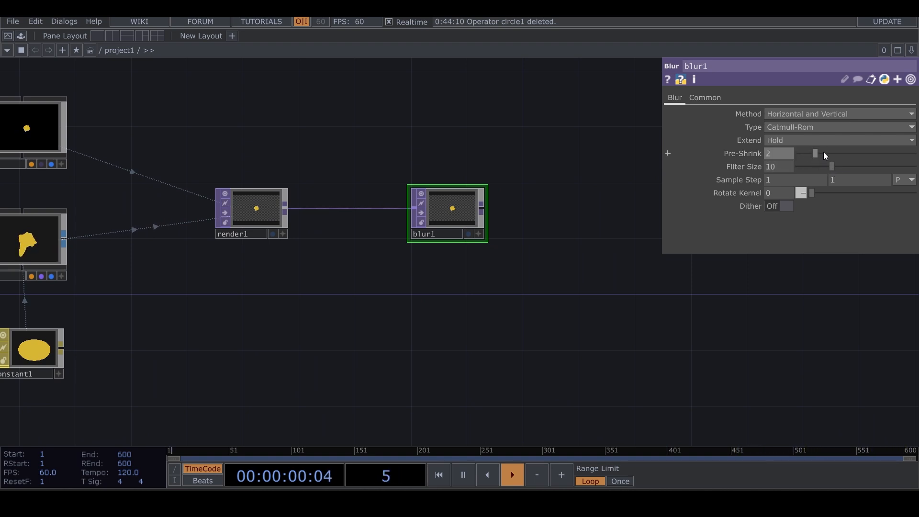
scroll(460, 211, up, 5)
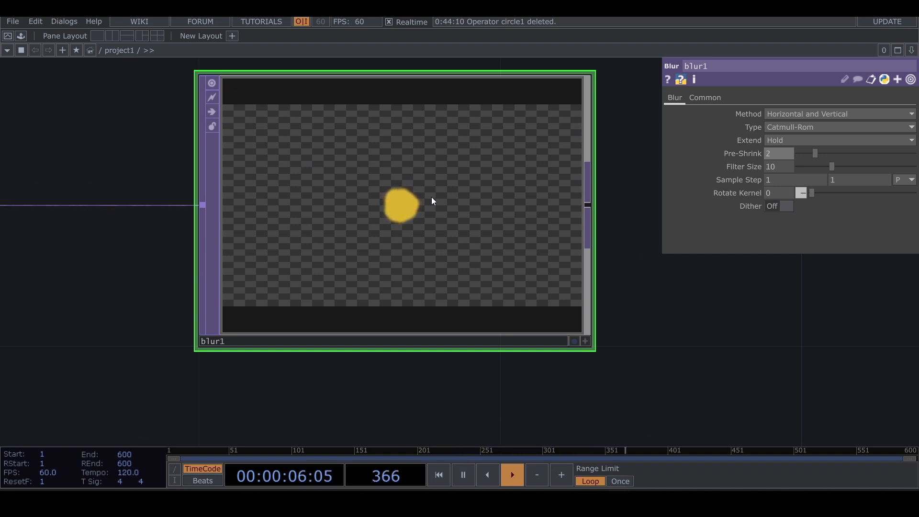
scroll(431, 196, down, 10)
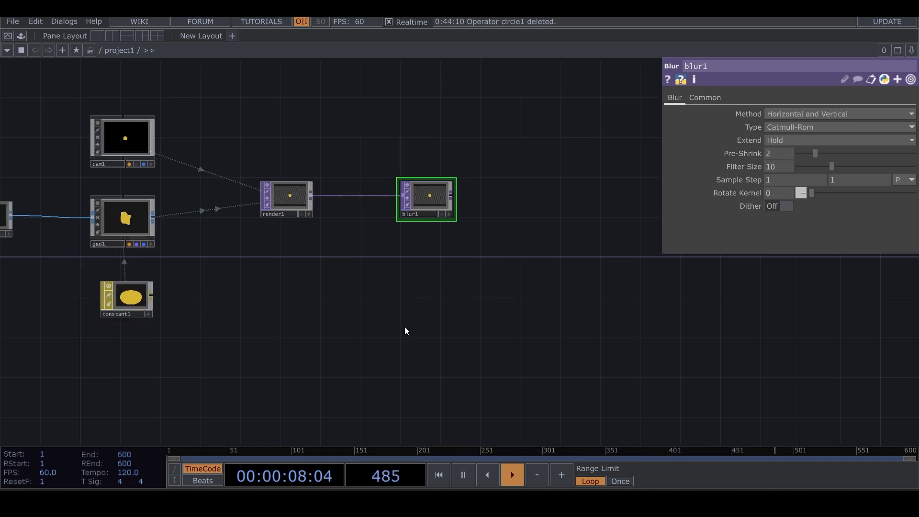
Step: Check the common resolution settings of render1 and add a separate Noise TOP below the network
drag(404, 327, 478, 258)
drag(369, 365, 411, 323)
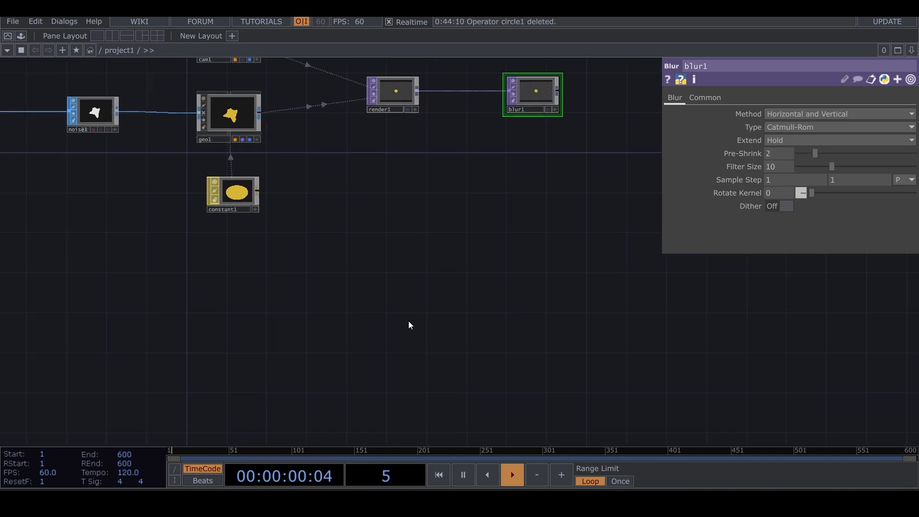
scroll(383, 308, down, 3)
click(389, 159)
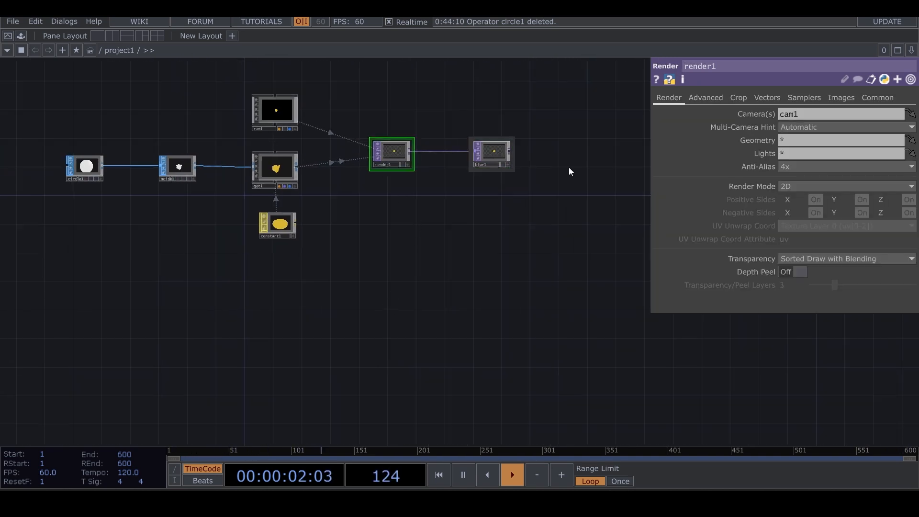
click(876, 98)
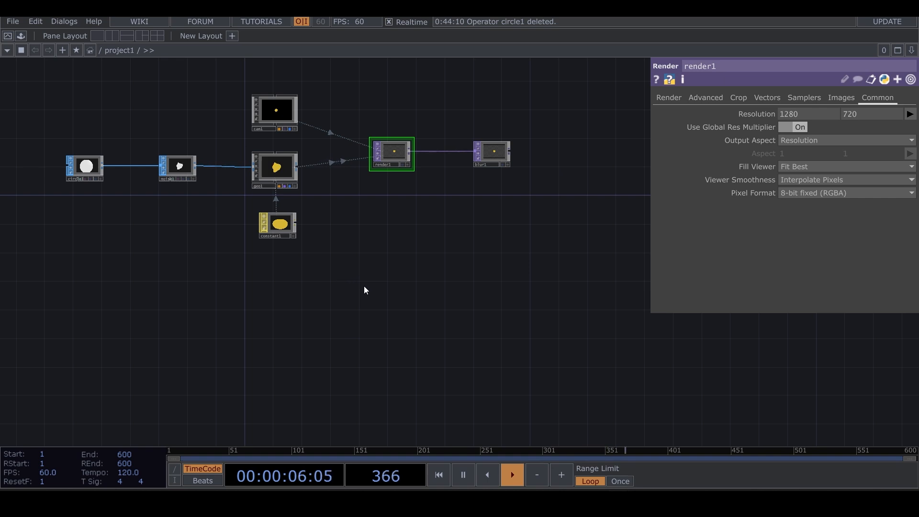
key(Tab)
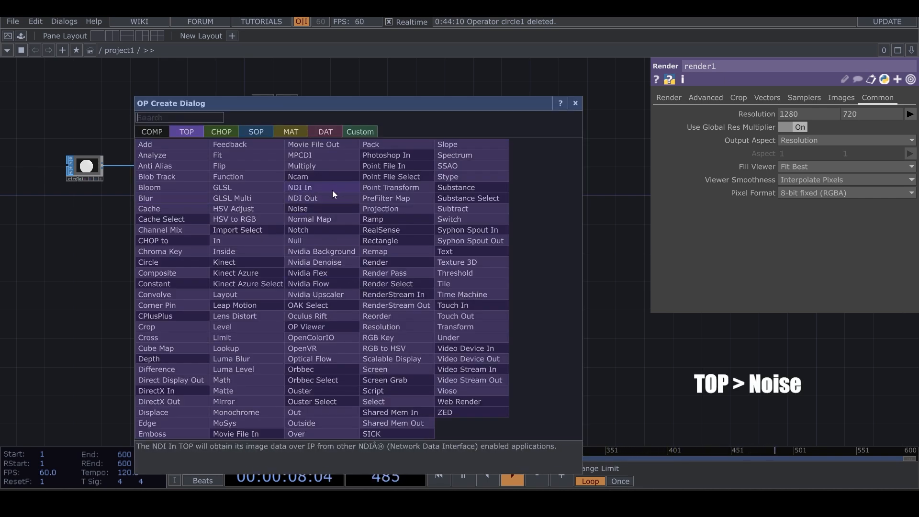
click(319, 208)
click(350, 332)
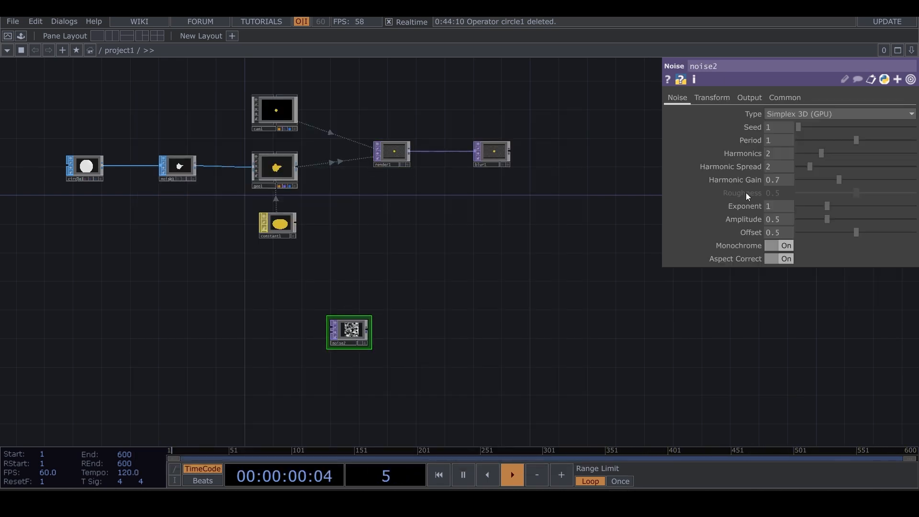
Step: Copy the Resolution parameter of render1 and paste it as a reference into the Resolution of noise2
click(790, 101)
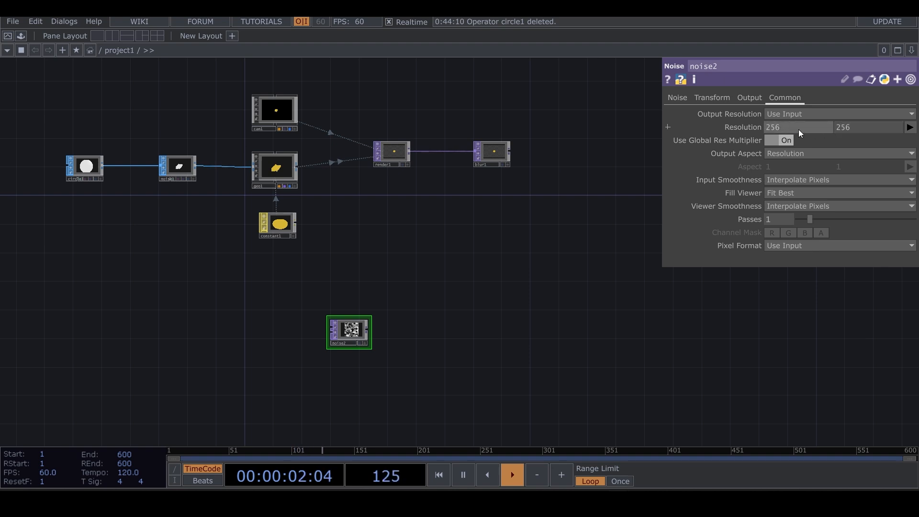
click(397, 162)
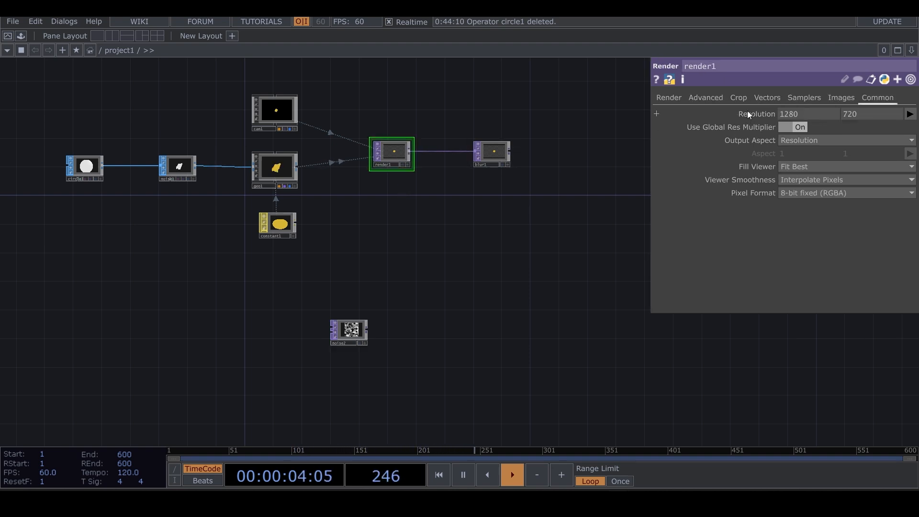
right_click(748, 111)
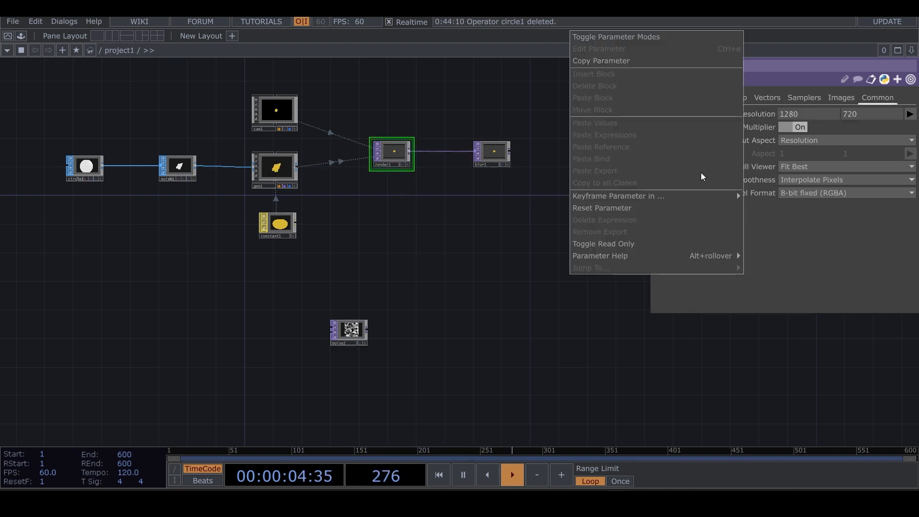
click(645, 60)
click(350, 330)
right_click(745, 129)
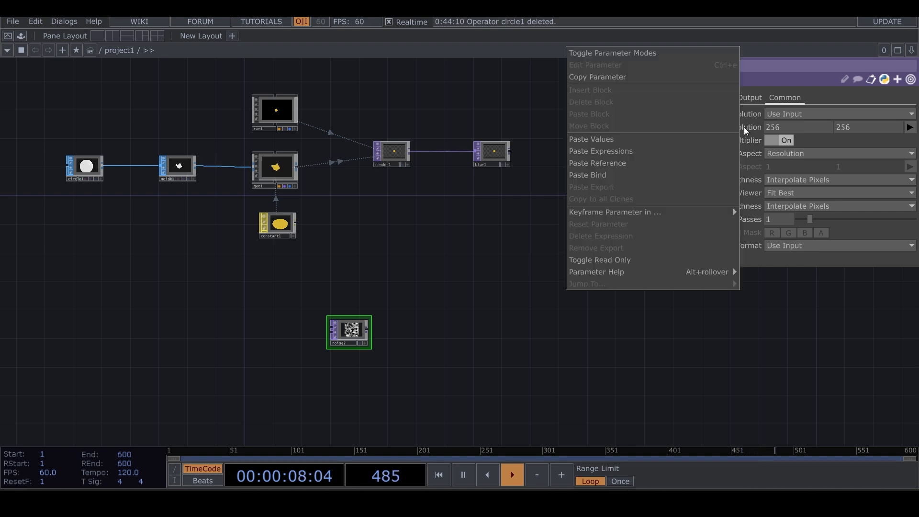
click(676, 163)
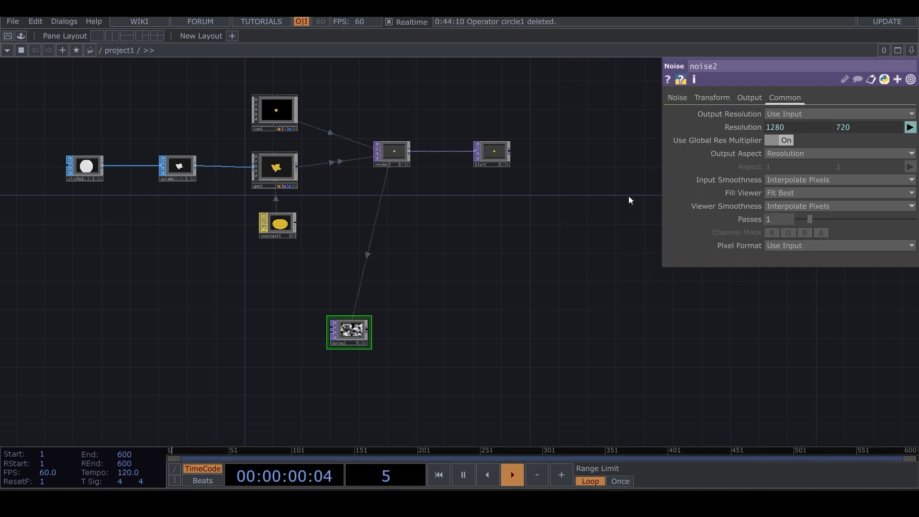
Step: Set the period of noise2 to 0.13 for a fine-grained noise pattern
key(shift+h)
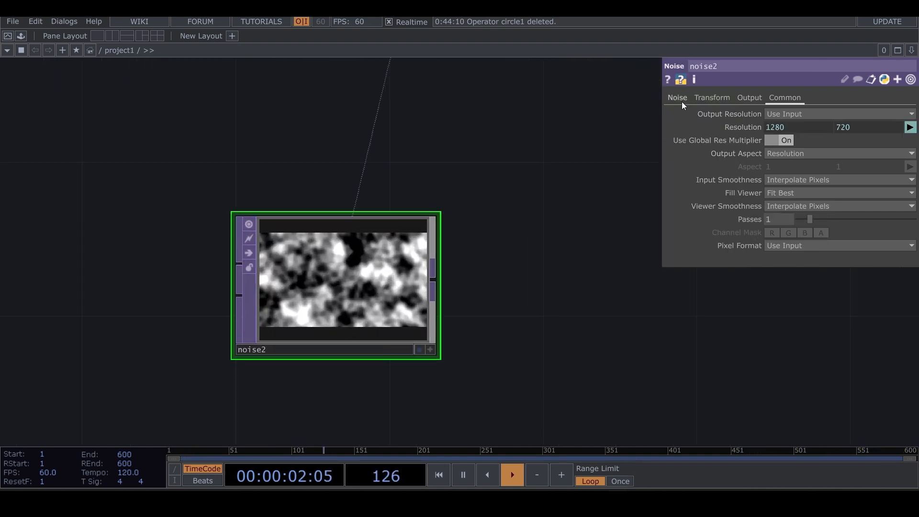
click(678, 98)
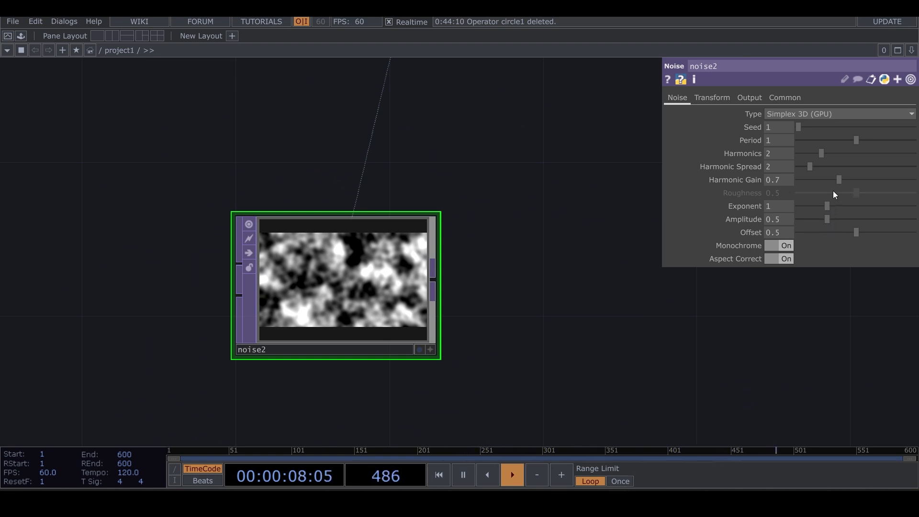
click(815, 140)
drag(814, 139, 806, 138)
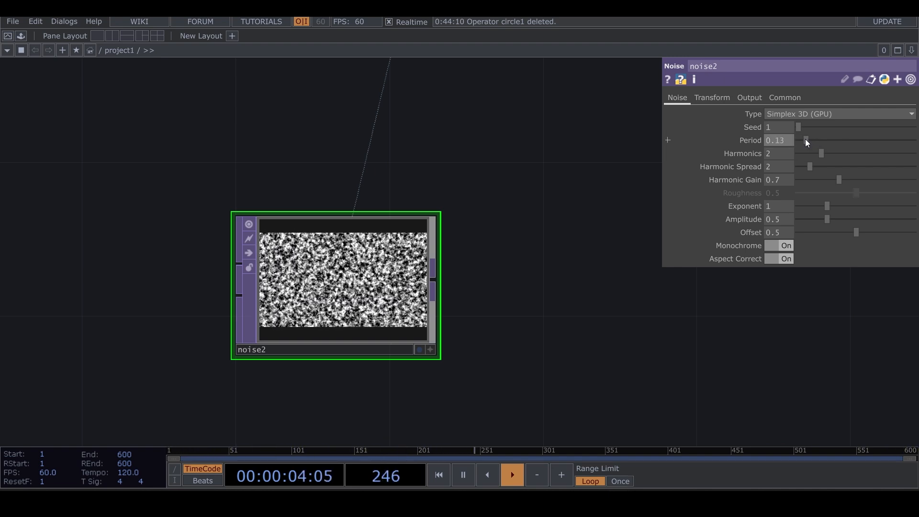
Step: Move noise2 up to a position directly below blur1
scroll(581, 261, down, 5)
drag(631, 235, 406, 259)
scroll(453, 239, down, 3)
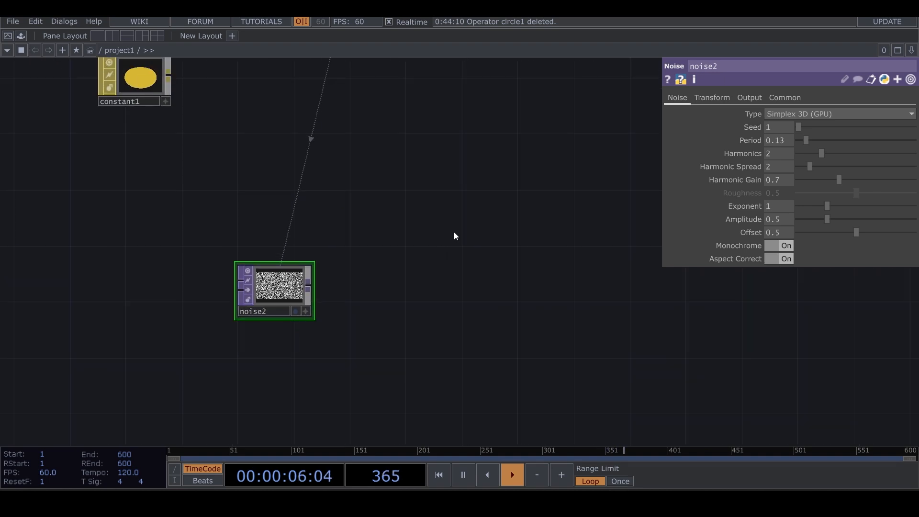
drag(484, 134, 449, 229)
scroll(466, 220, down, 3)
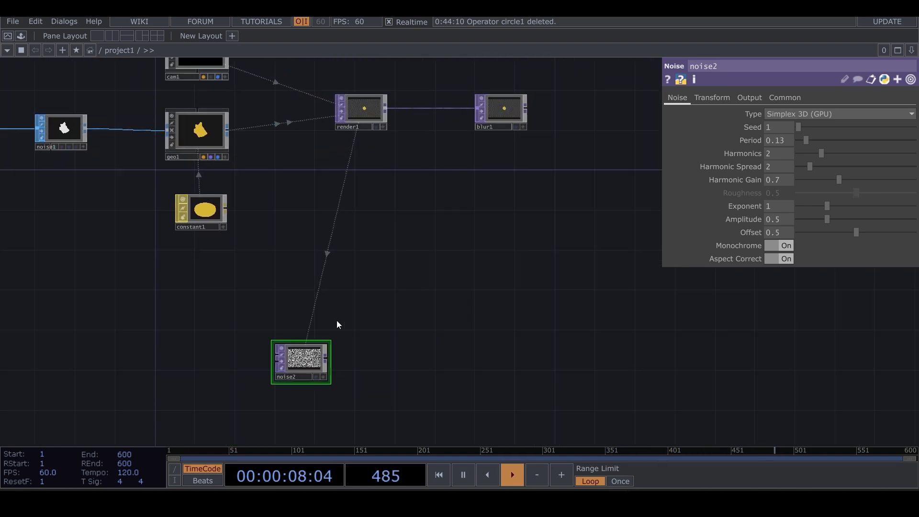
drag(306, 358, 495, 218)
Step: Add a Displace TOP to the right of blur1, with blur1 as its first input and noise2 as its second
drag(524, 251, 324, 277)
key(Tab)
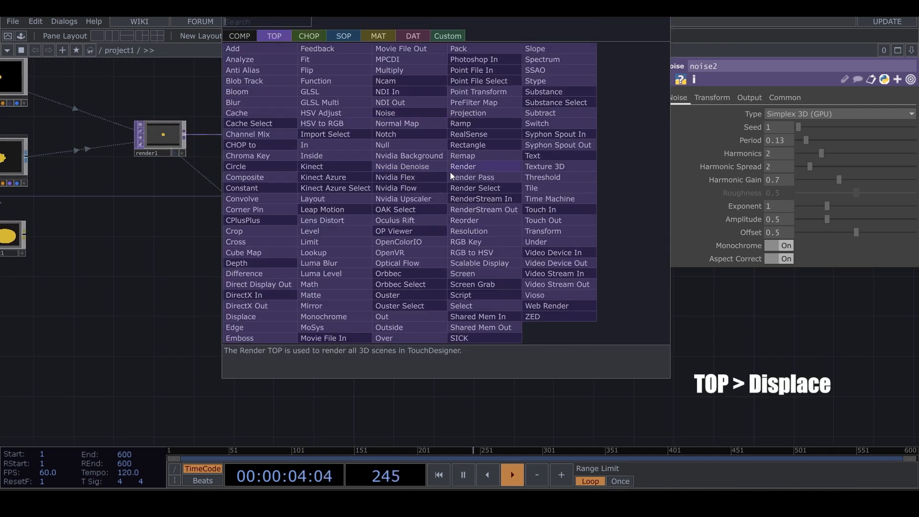
click(265, 305)
click(481, 165)
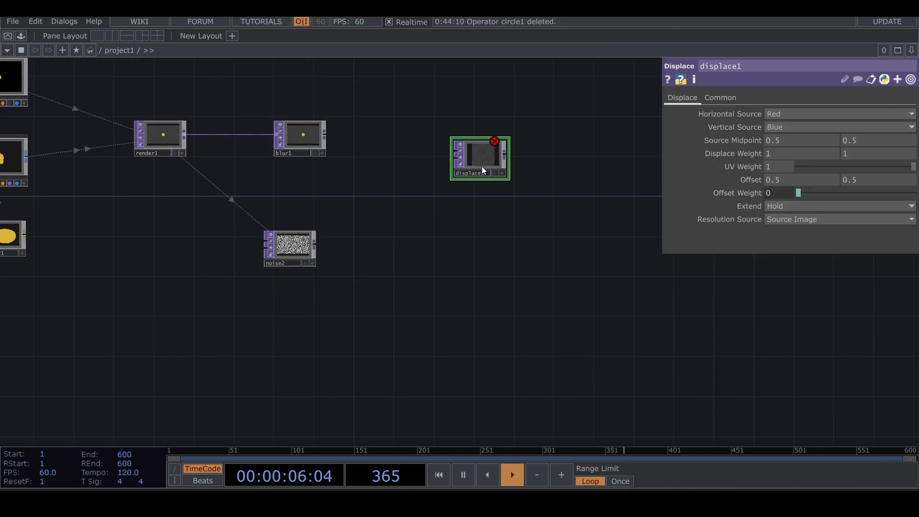
mouse_move(324, 135)
mouse_down()
mouse_move(393, 160)
mouse_move(440, 152)
mouse_up()
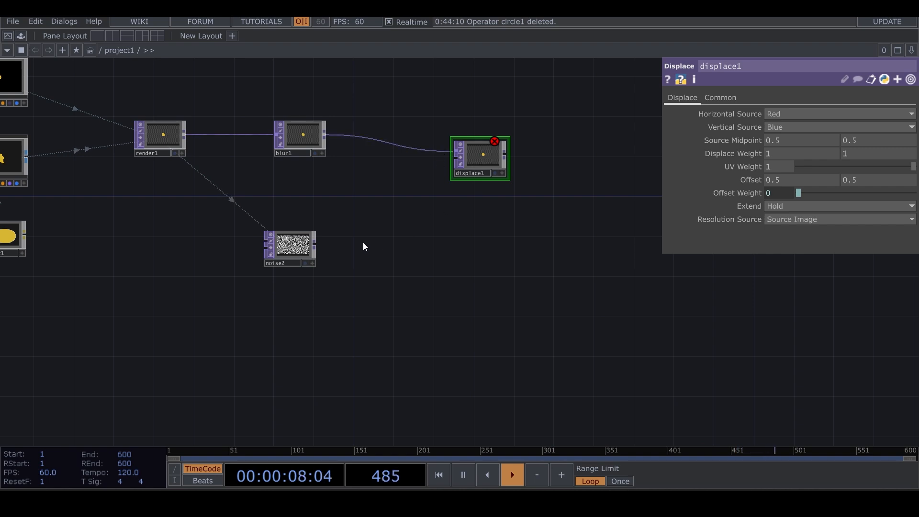
drag(314, 244, 455, 176)
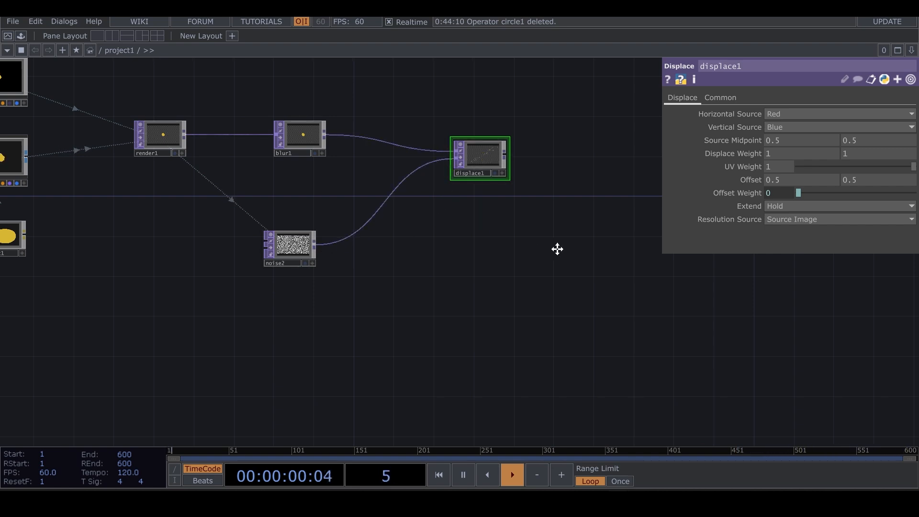
Step: Add a Null TOP connected to the output of displace1 and place it far to its right
drag(555, 248, 414, 249)
right_click(354, 155)
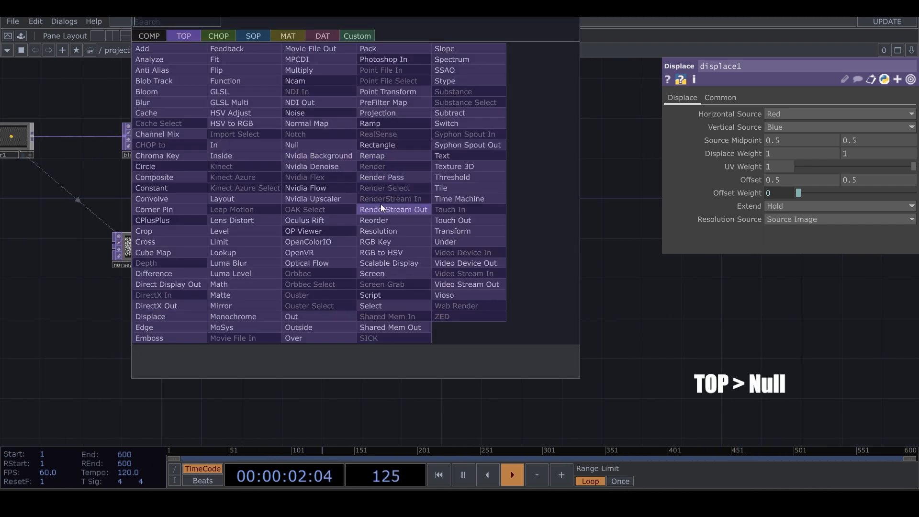
click(308, 144)
click(917, 267)
drag(855, 340, 478, 327)
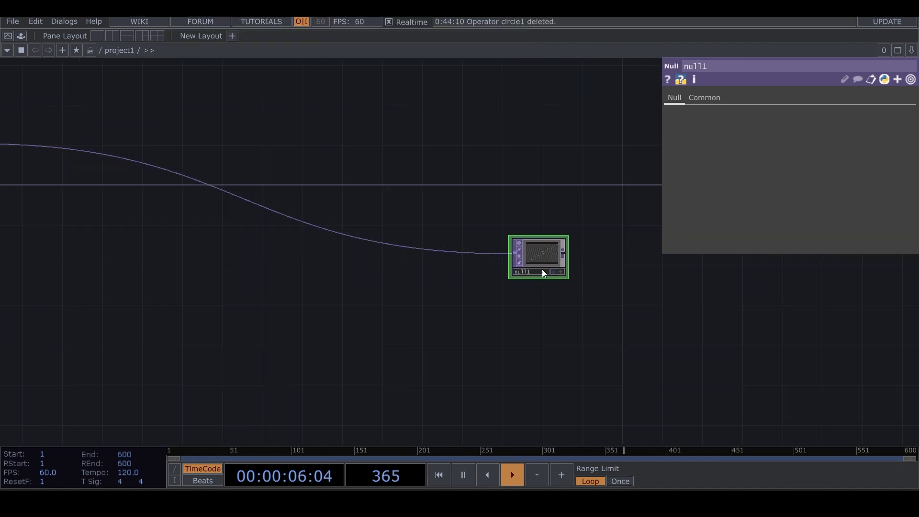
drag(542, 264, 601, 180)
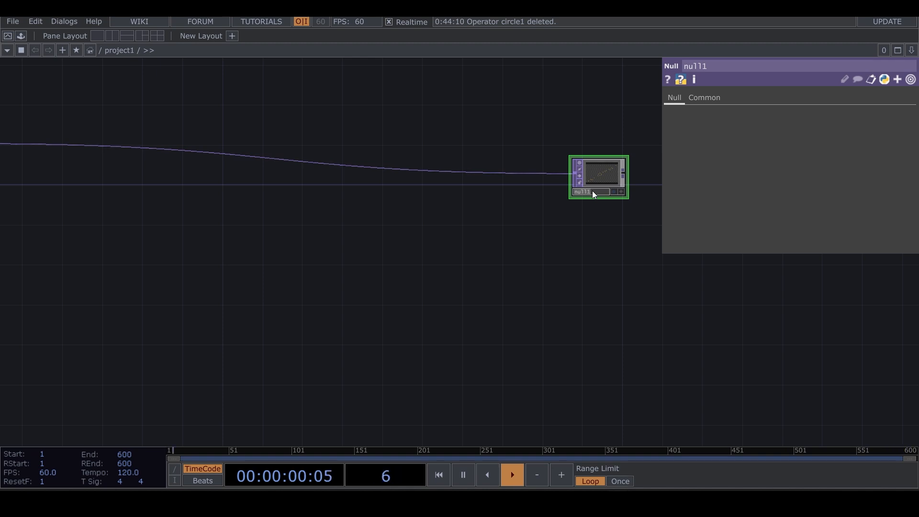
Step: Rename the Null TOP to bg and display its image as the network background
key(Return)
click(614, 192)
scroll(517, 316, down, 3)
drag(404, 302, 502, 310)
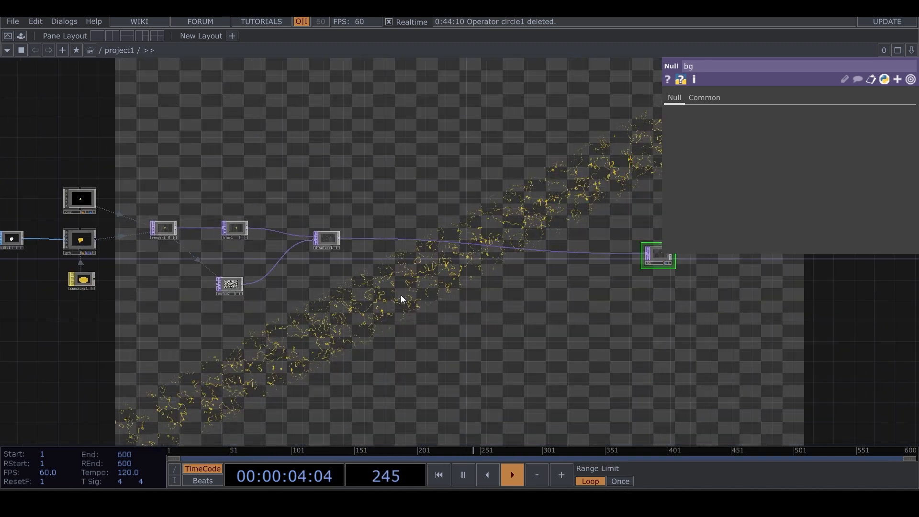
Step: Set both Displace Weight values of displace1 to 0.02 and inspect the distorted shape
scroll(310, 248, up, 6)
click(369, 213)
drag(417, 198, 369, 239)
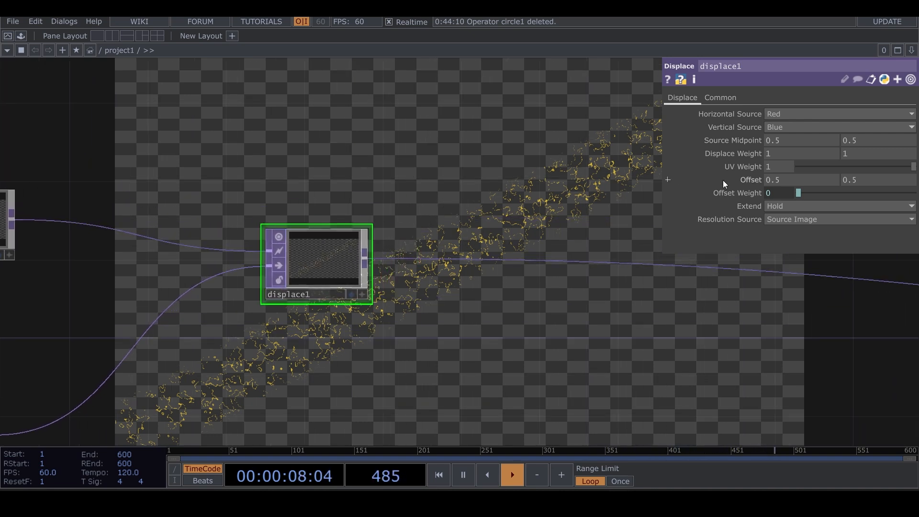
middle_drag(748, 155, 670, 154)
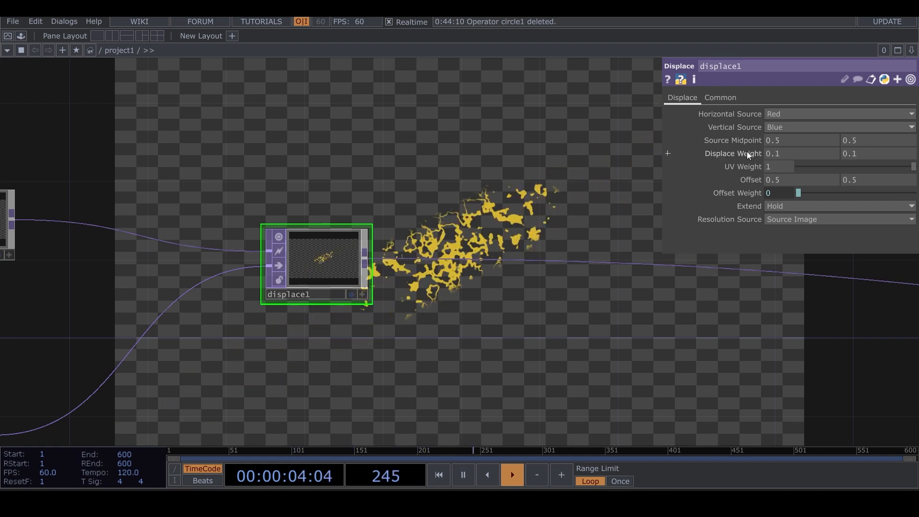
middle_drag(750, 153, 715, 169)
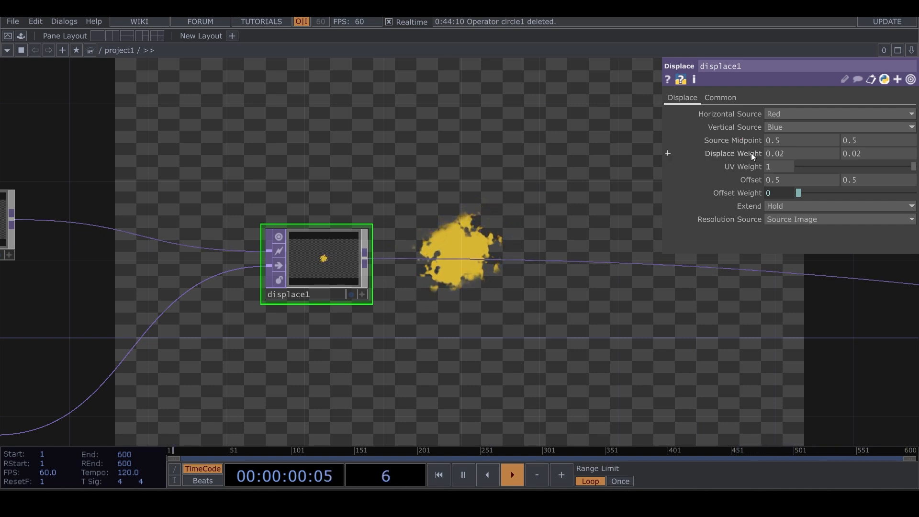
scroll(455, 274, up, 5)
scroll(455, 275, down, 8)
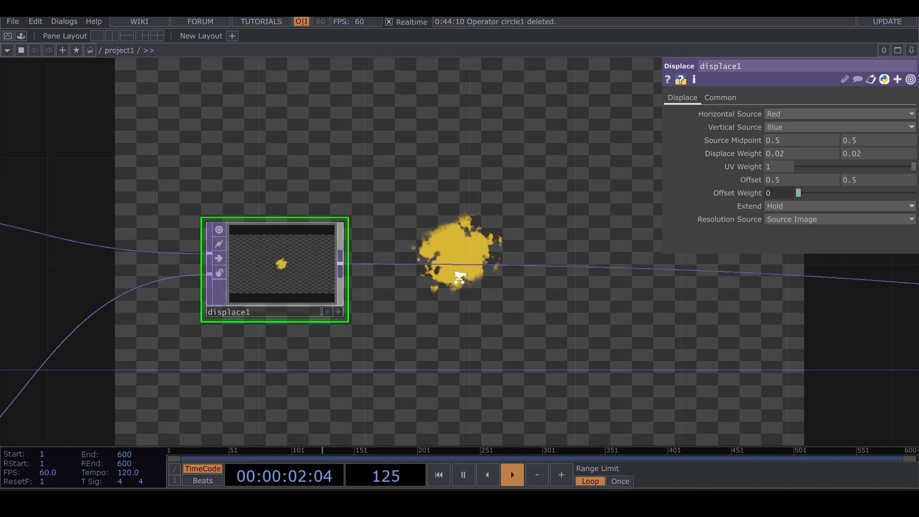
drag(455, 351, 519, 238)
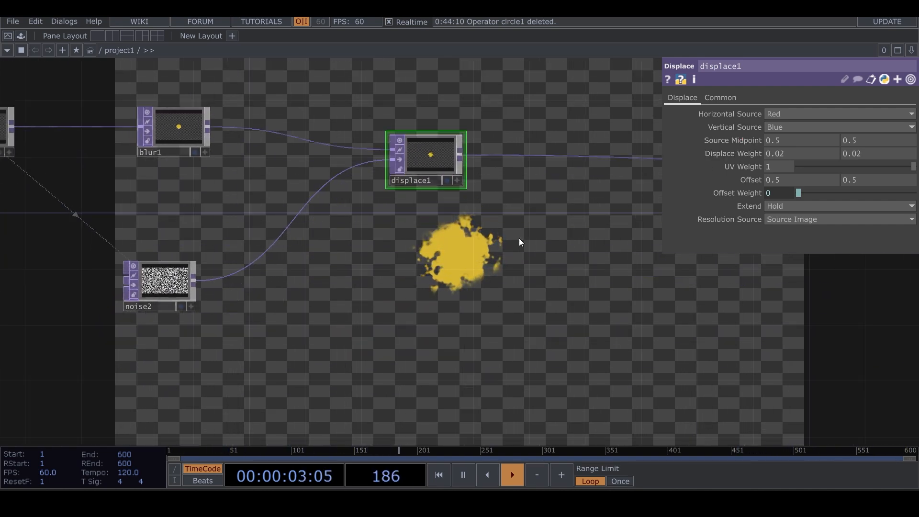
Step: Animate noise2 by setting its Translate Z to the expression absTime.seconds *.3
click(159, 281)
drag(525, 318, 726, 320)
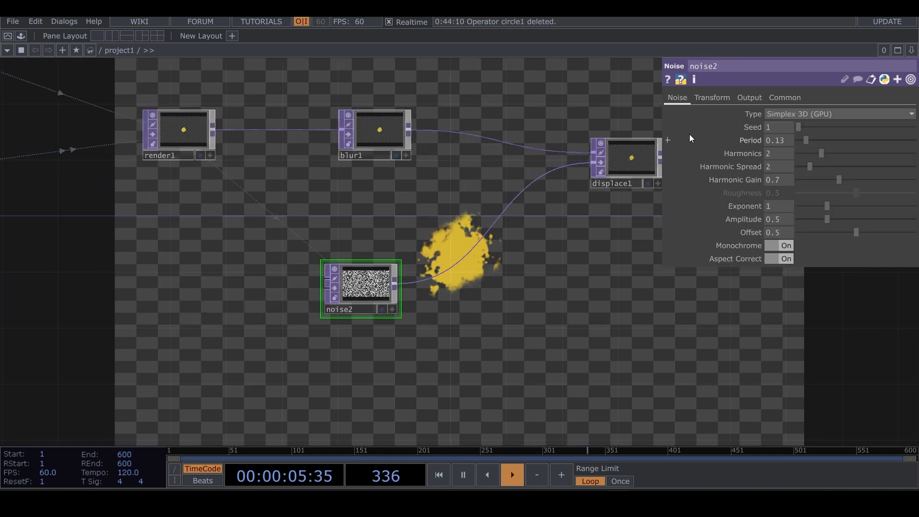
click(724, 96)
click(751, 141)
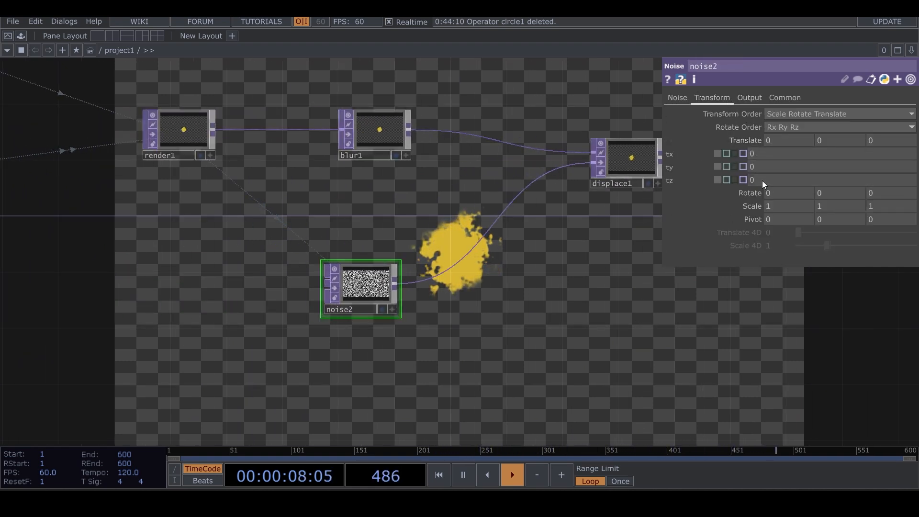
click(727, 179)
text(abs)
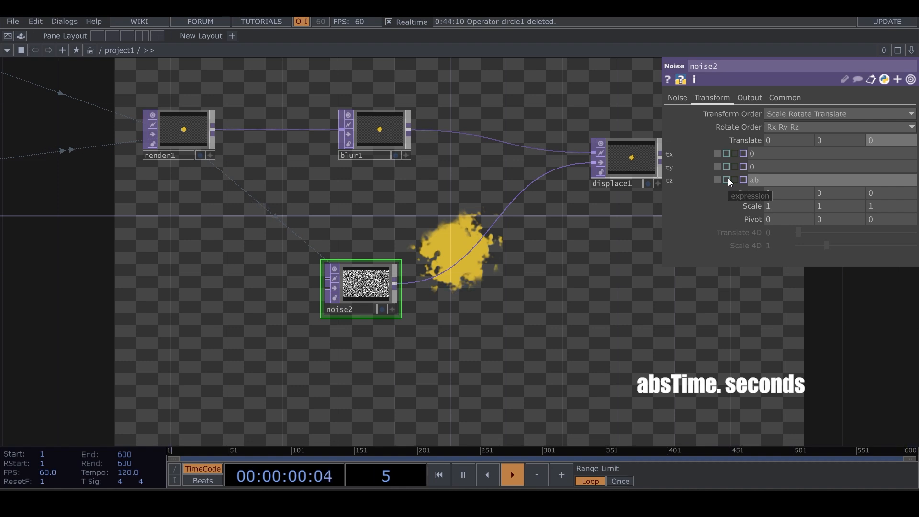
text(ime)
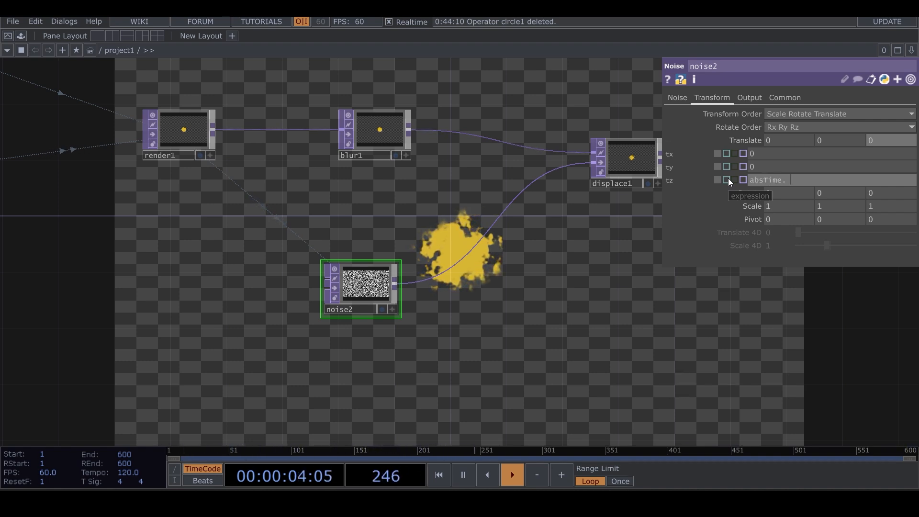
text(.seconds)
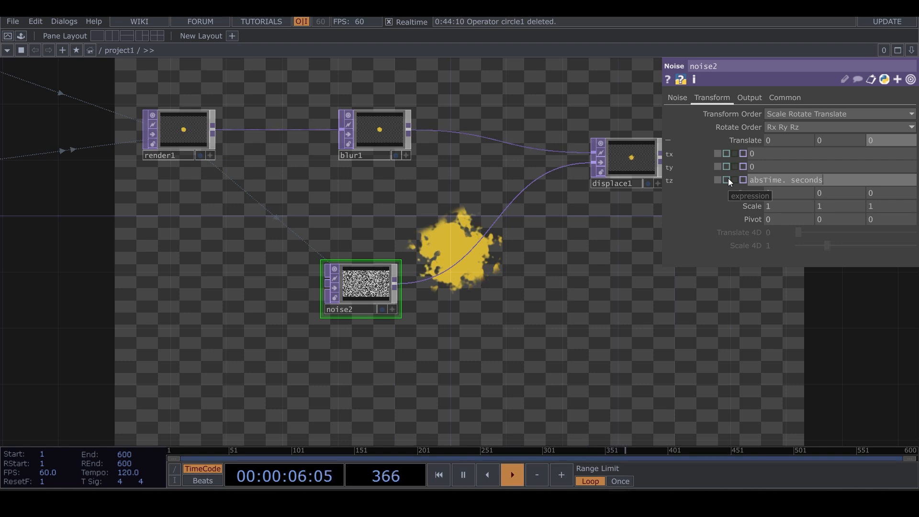
text( *.)
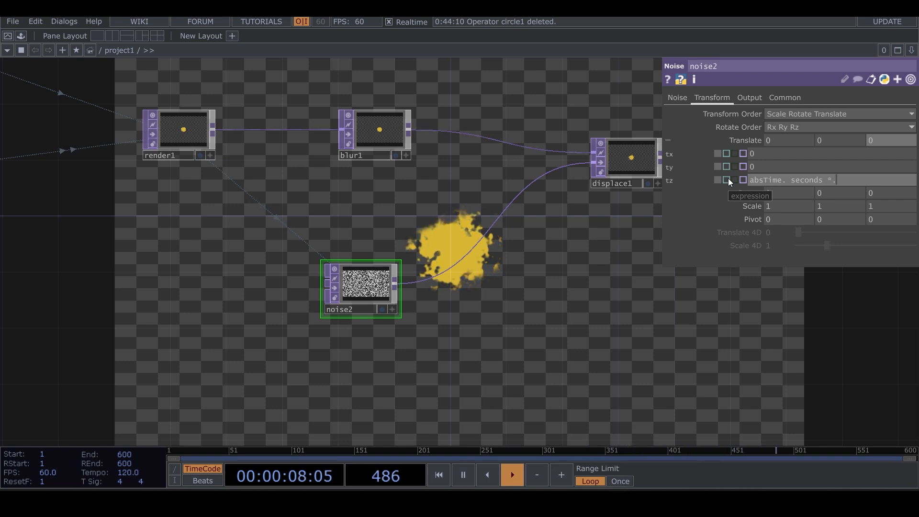
text(3)
key(Return)
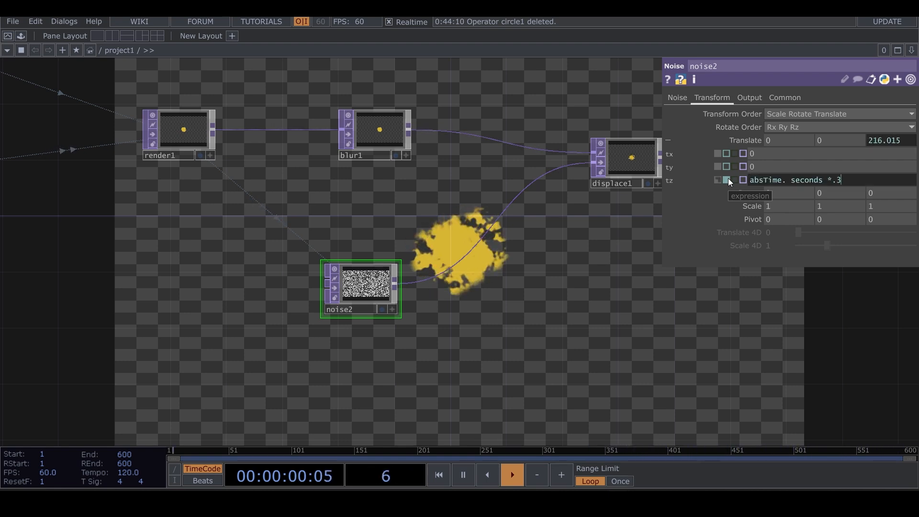
Step: Inspect the animated noise2 texture and set its noise Offset to 0.2
drag(534, 284, 408, 271)
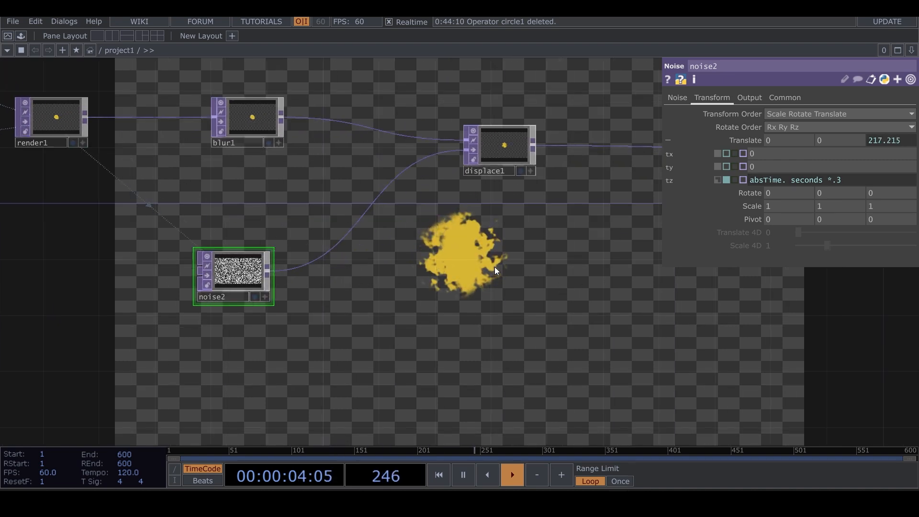
scroll(194, 277, up, 5)
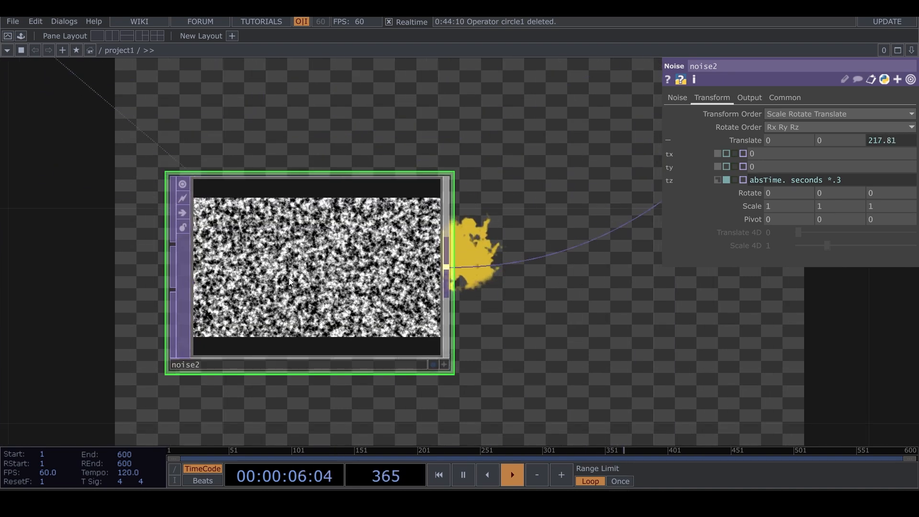
scroll(507, 270, down, 5)
drag(630, 330, 431, 301)
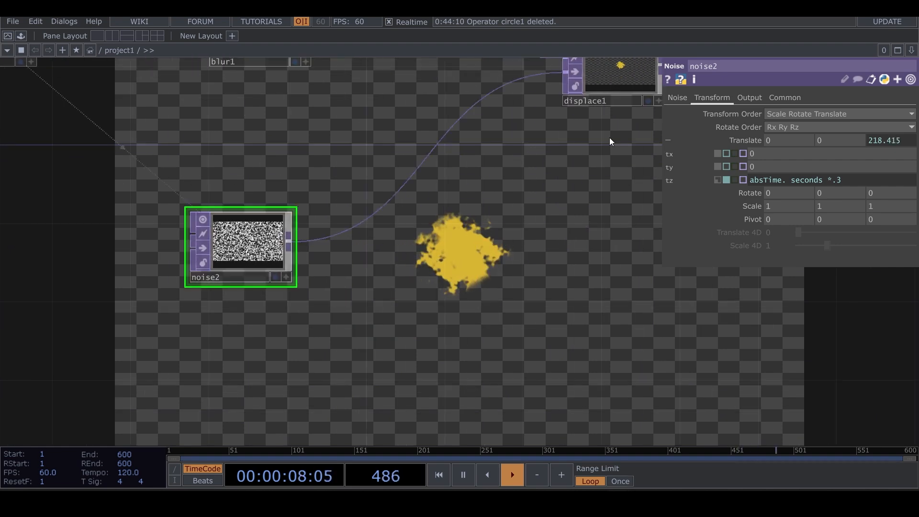
click(678, 98)
drag(825, 232, 802, 241)
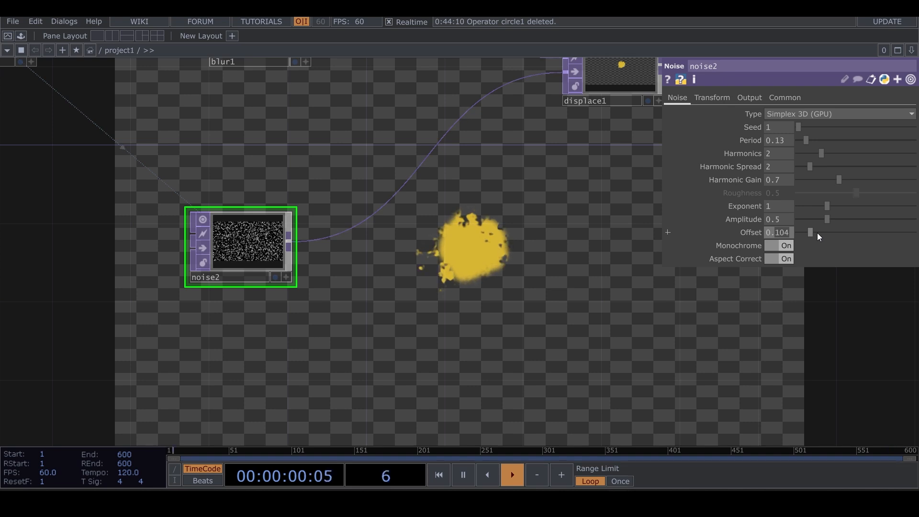
click(817, 233)
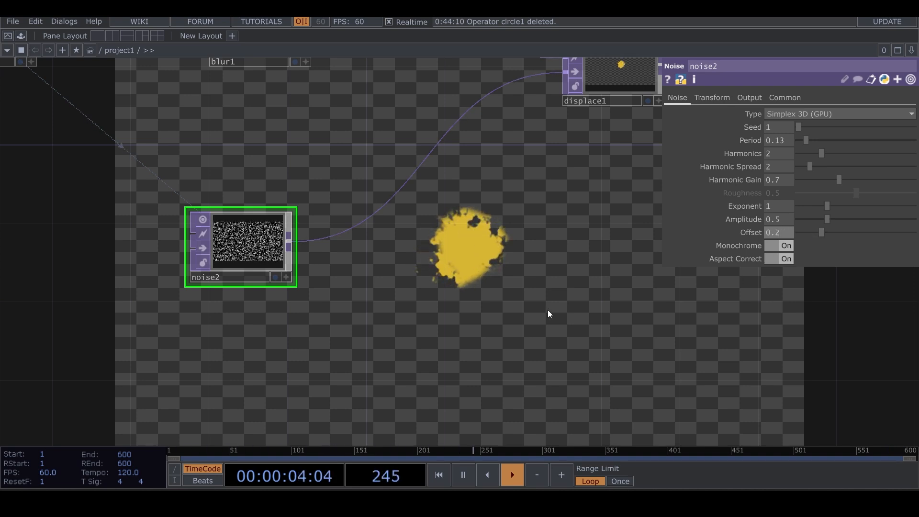
Step: Add a Mouse In CHOP in the empty area above blur1 and inspect its channels
scroll(573, 262, down, 4)
drag(621, 286, 465, 282)
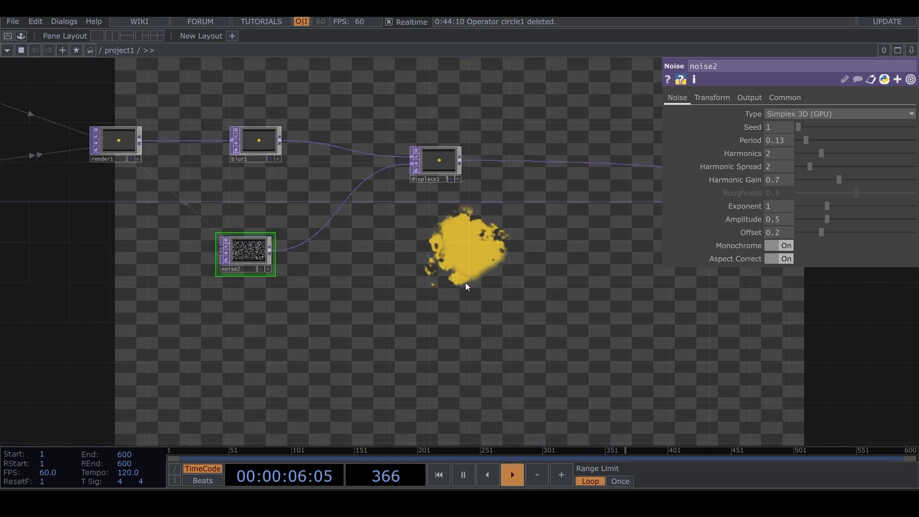
drag(569, 292, 432, 294)
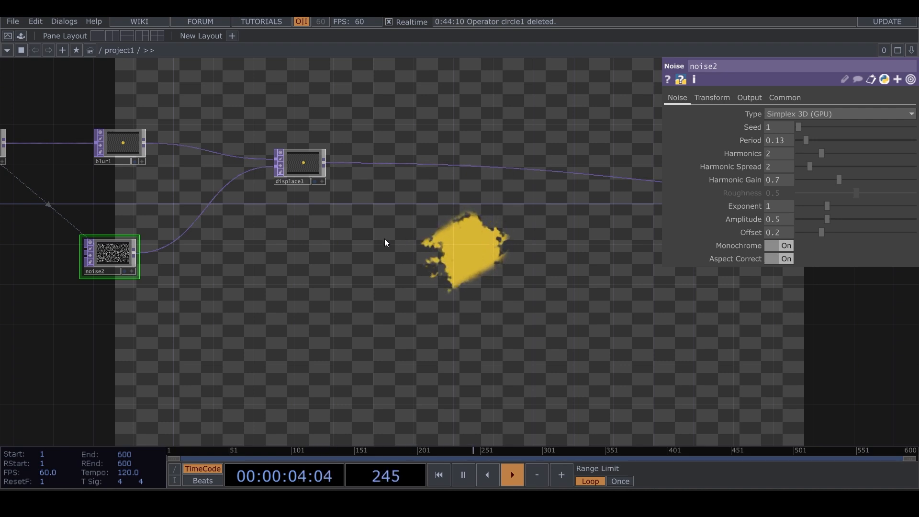
scroll(430, 292, down, 5)
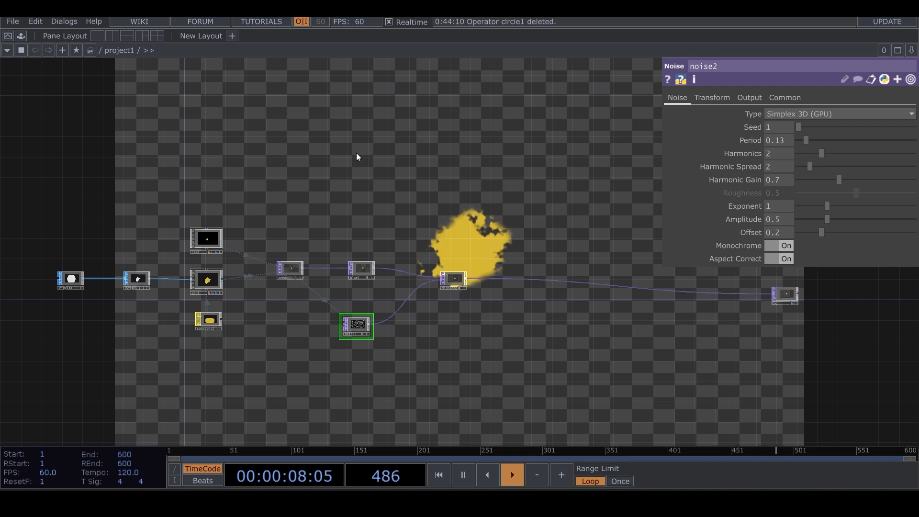
key(Tab)
click(219, 36)
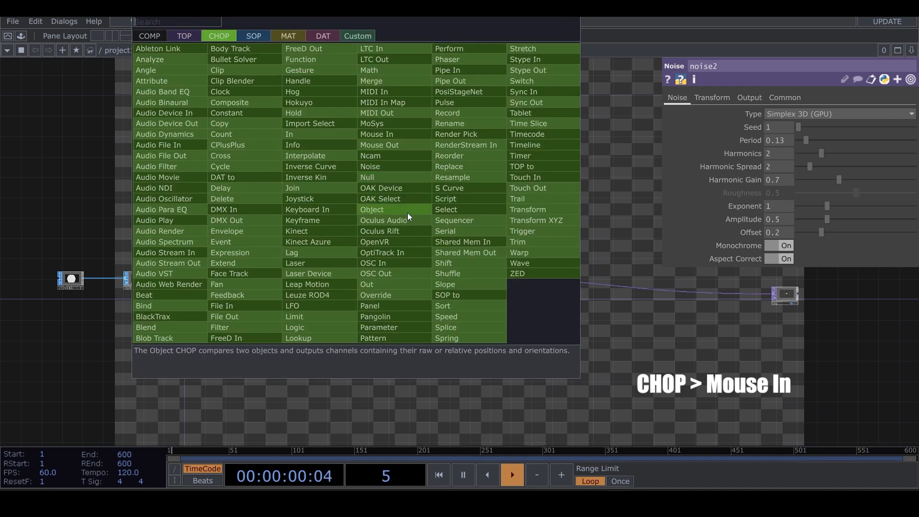
click(406, 134)
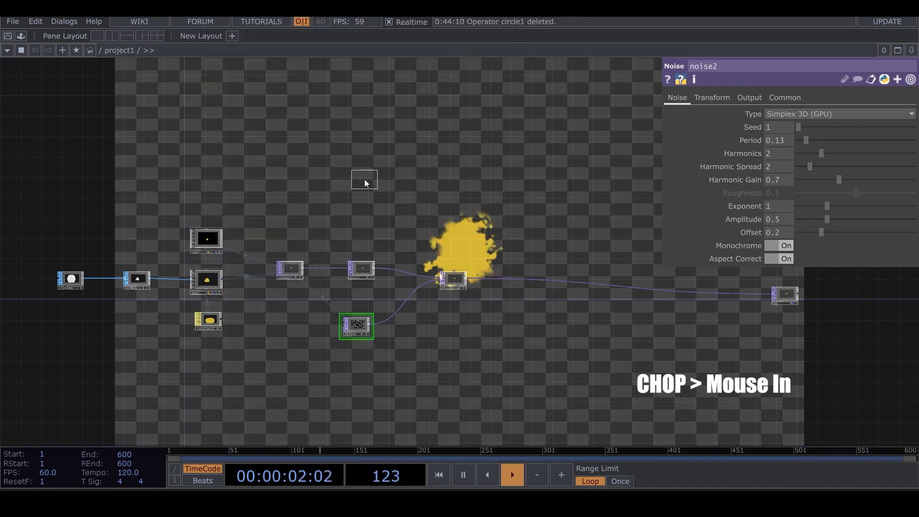
click(363, 179)
scroll(386, 199, up, 6)
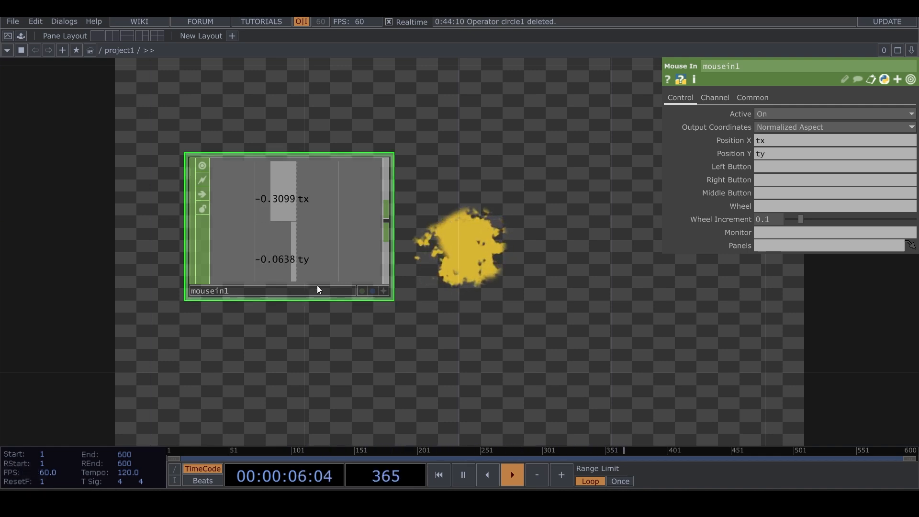
Step: Insert a Transform TOP into the connection between displace1 and bg, placing it to the right of displace1
scroll(491, 291, down, 5)
drag(456, 260, 247, 132)
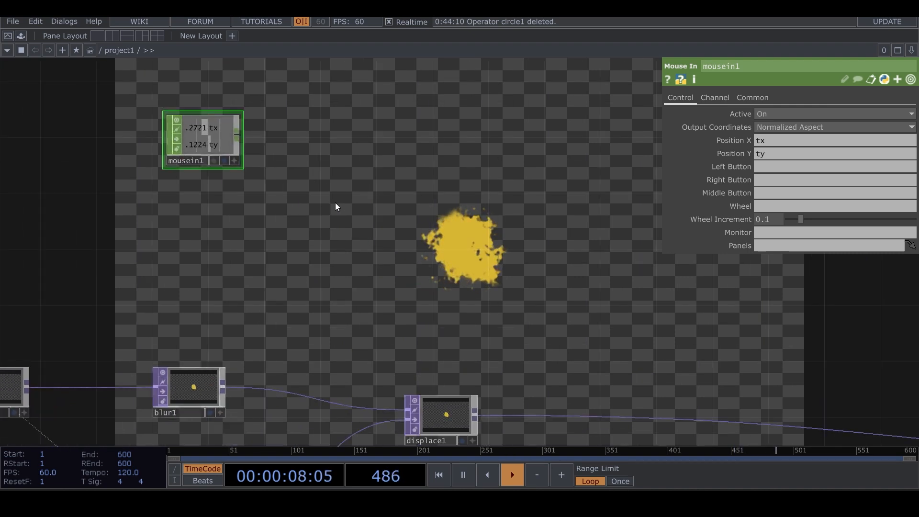
scroll(334, 202, down, 3)
drag(471, 361, 404, 309)
right_click(414, 296)
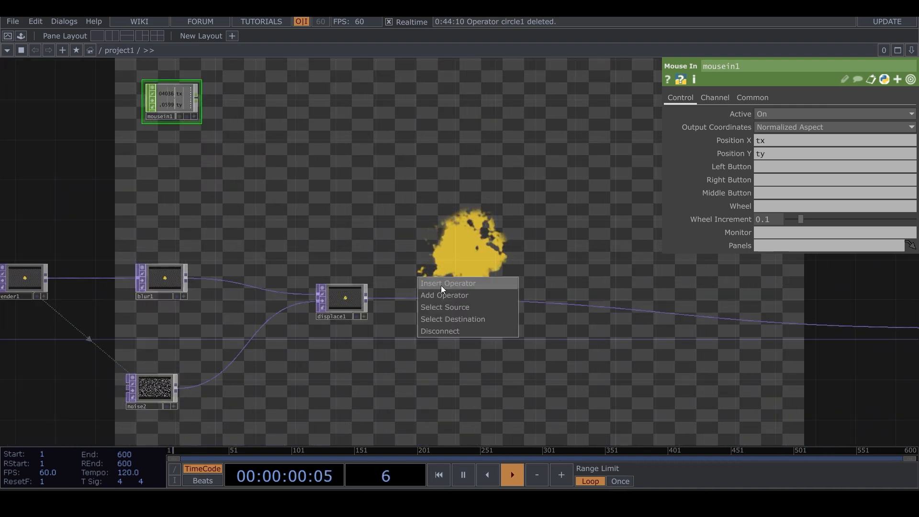
click(441, 287)
click(558, 328)
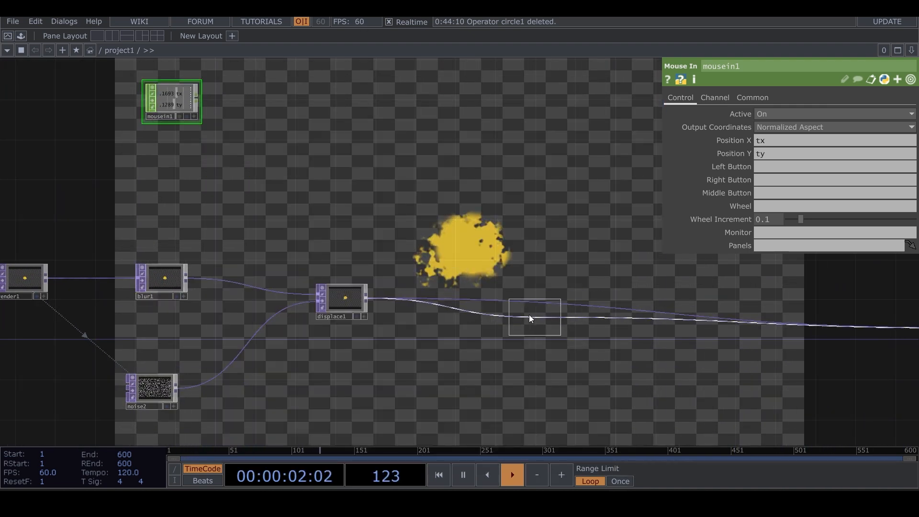
click(493, 303)
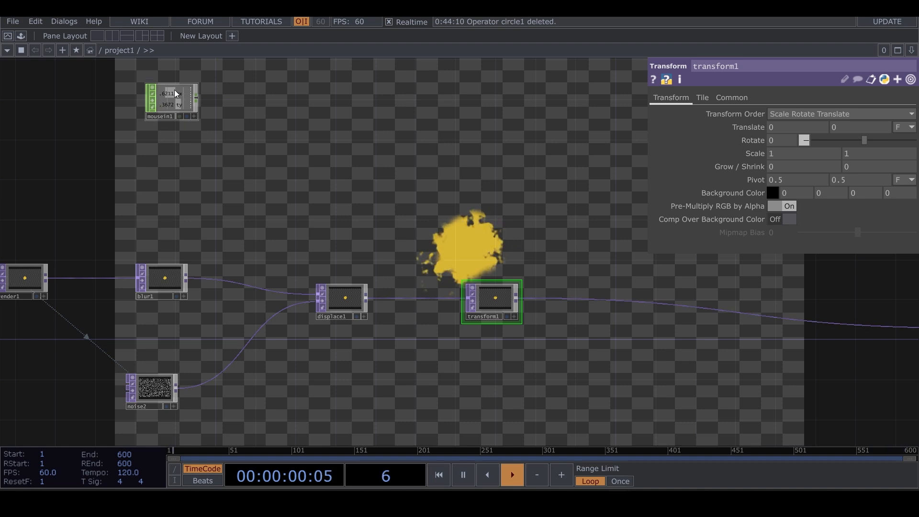
Step: Examine how the tx and ty channels of mousein1 respond as the pointer moves to the corners of the background image
drag(306, 150, 361, 212)
scroll(221, 141, up, 4)
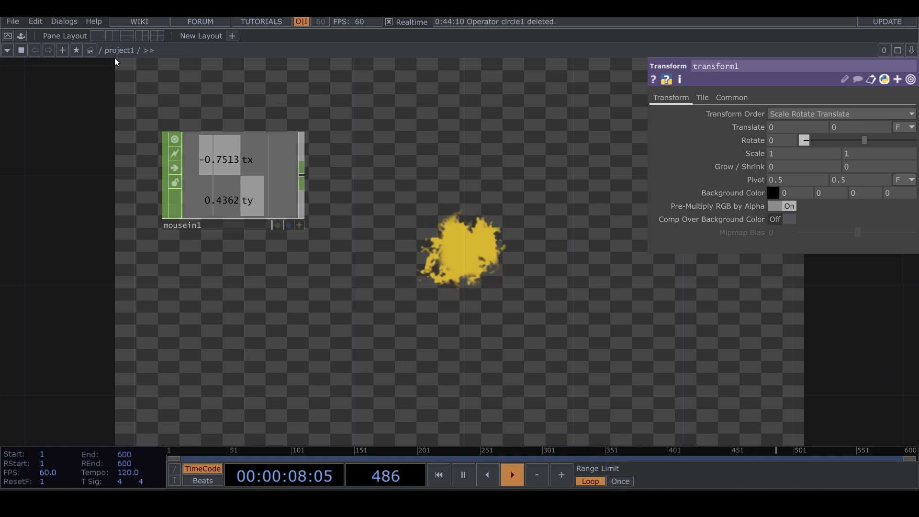
scroll(287, 186, down, 2)
scroll(287, 186, down, 1)
drag(461, 189, 363, 197)
click(910, 79)
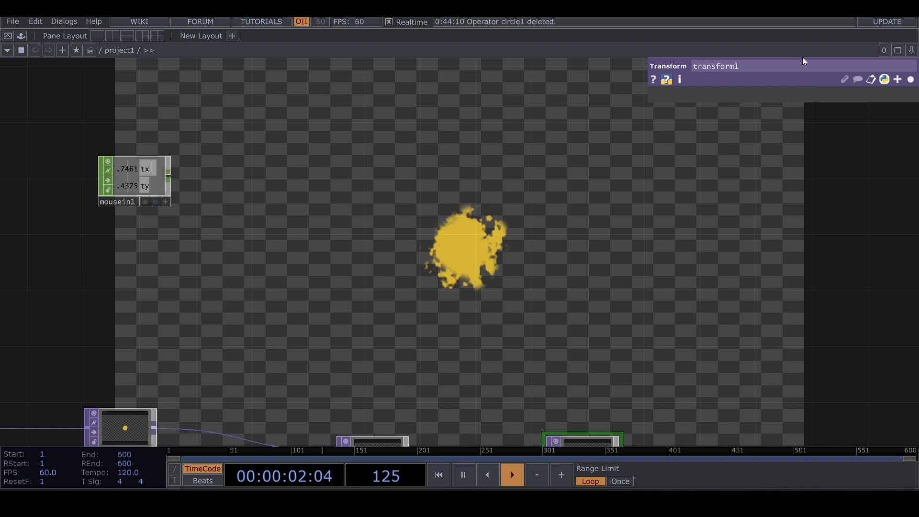
drag(692, 330, 713, 222)
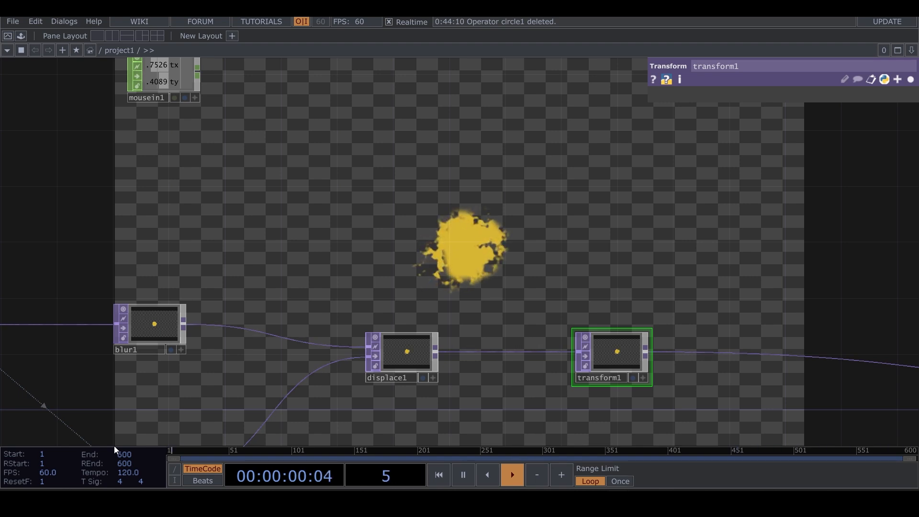
drag(194, 146, 175, 261)
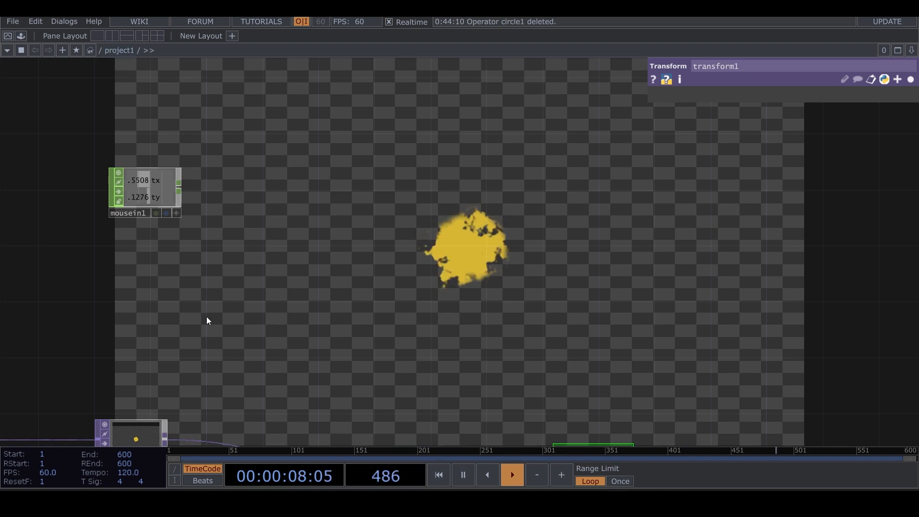
drag(206, 319, 241, 171)
drag(206, 246, 206, 318)
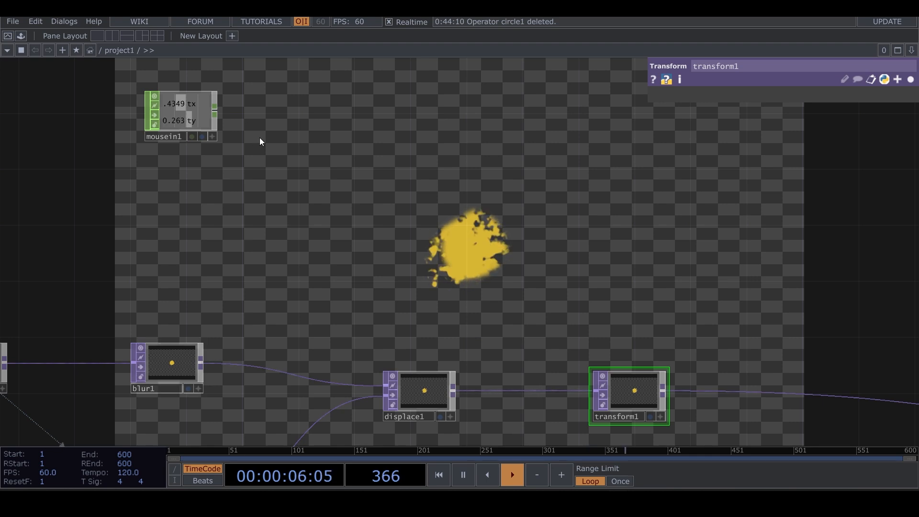
Step: Connect a Math CHOP to the output of mousein1 and move it further right to leave a gap between them
right_click(215, 110)
click(264, 76)
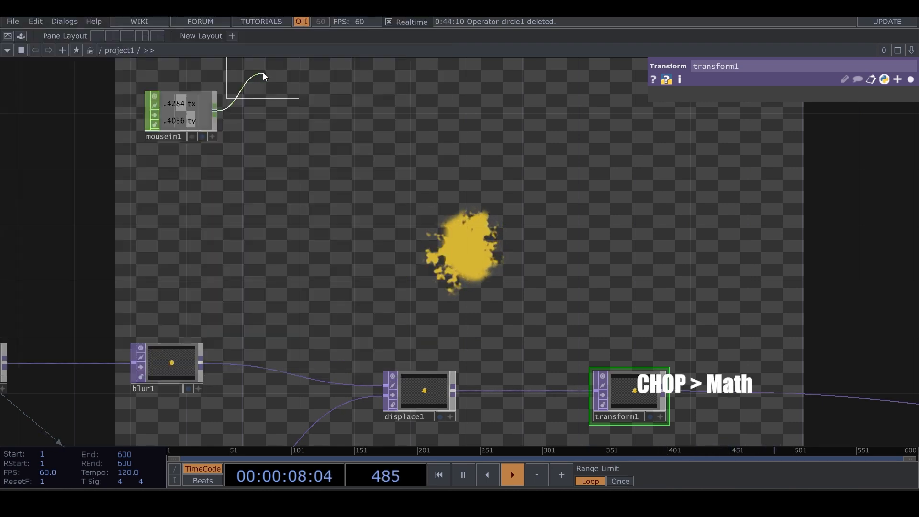
click(357, 120)
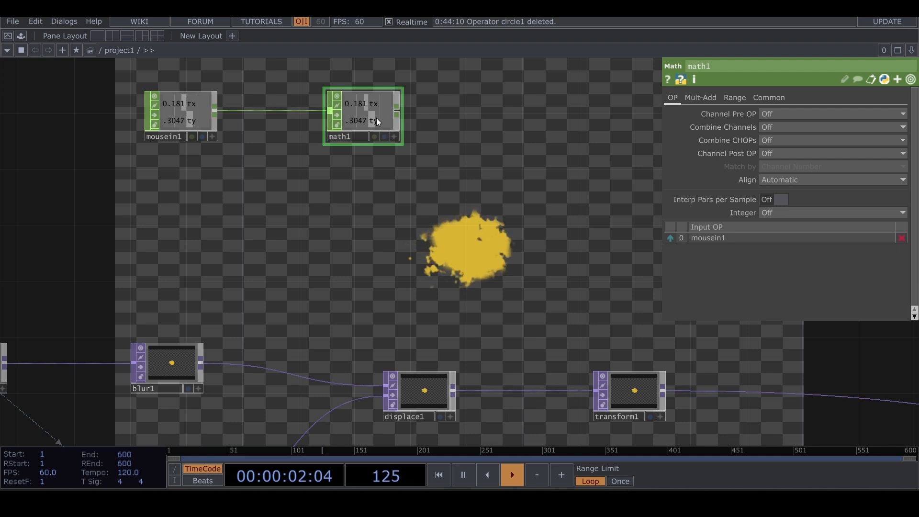
drag(378, 128, 448, 127)
Step: Insert a Select CHOP into the connection between mousein1 and math1
right_click(312, 110)
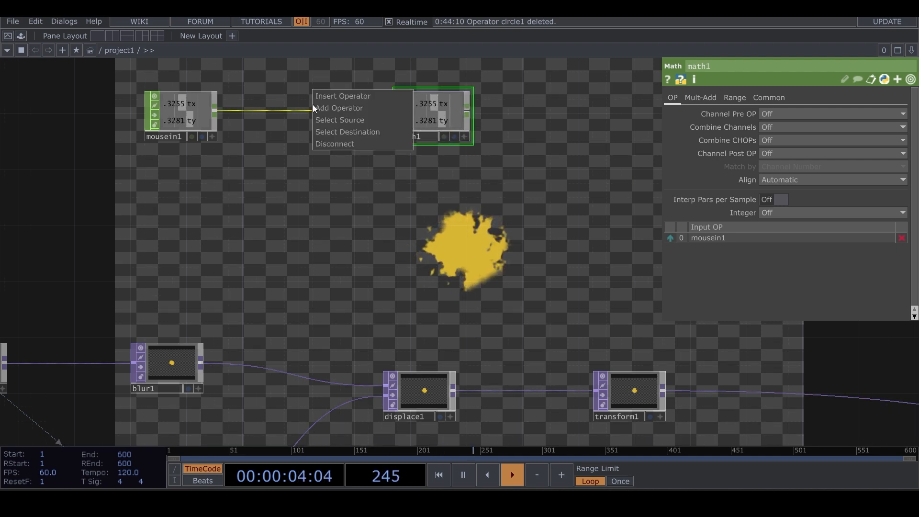
click(331, 96)
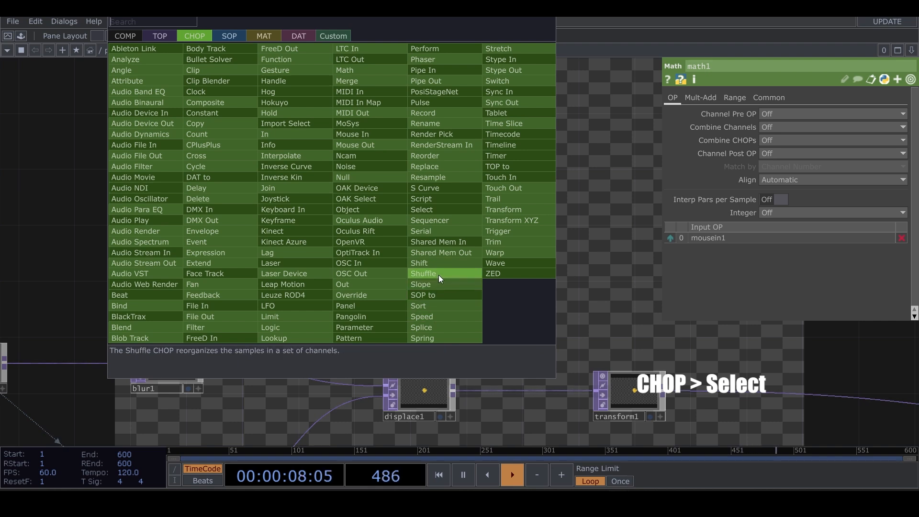
click(440, 209)
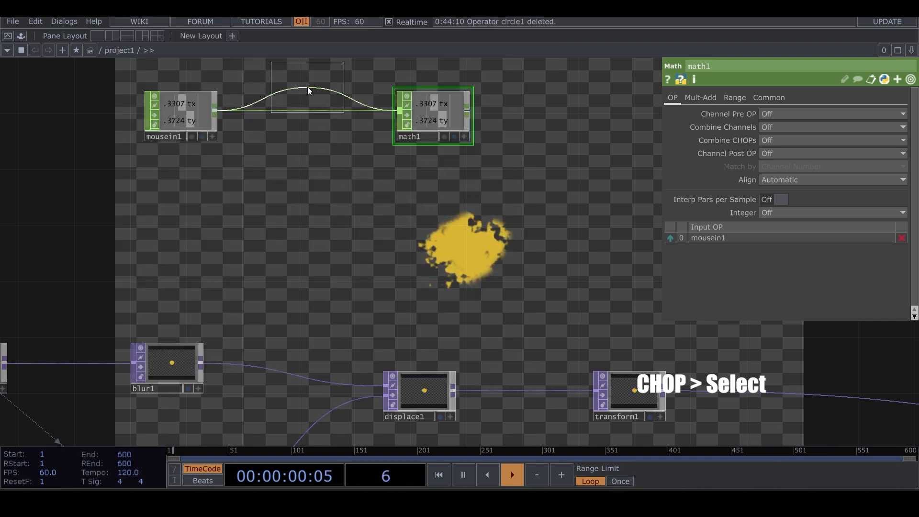
click(306, 102)
Step: Duplicate select1 below itself and connect a second Math CHOP to the copy's output, placing it below math1
key(ctrl+c)
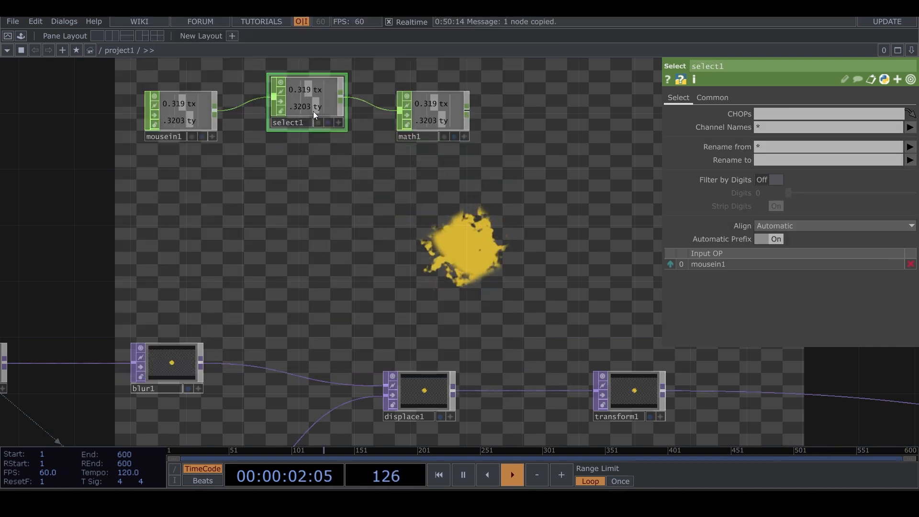
key(ctrl+v)
right_click(344, 168)
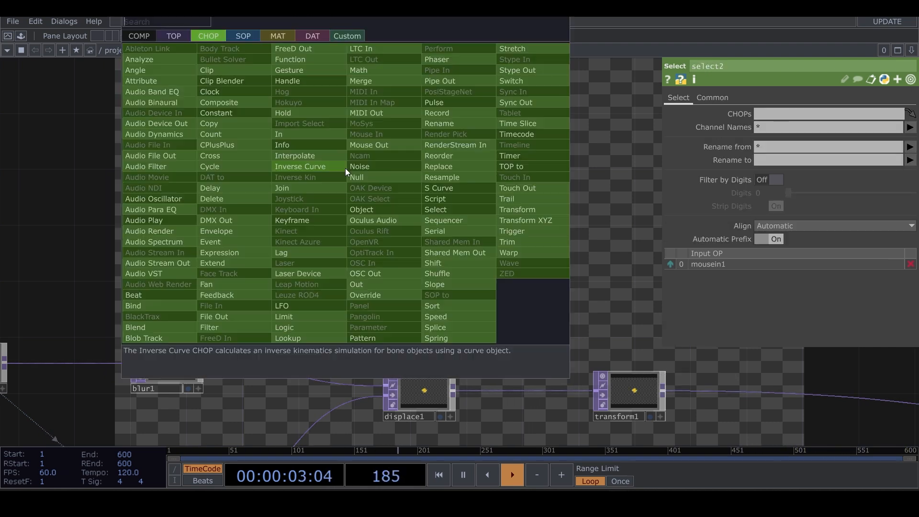
click(367, 72)
click(426, 191)
Step: Limit select1 to the tx channel and select2 to the ty channel
click(329, 93)
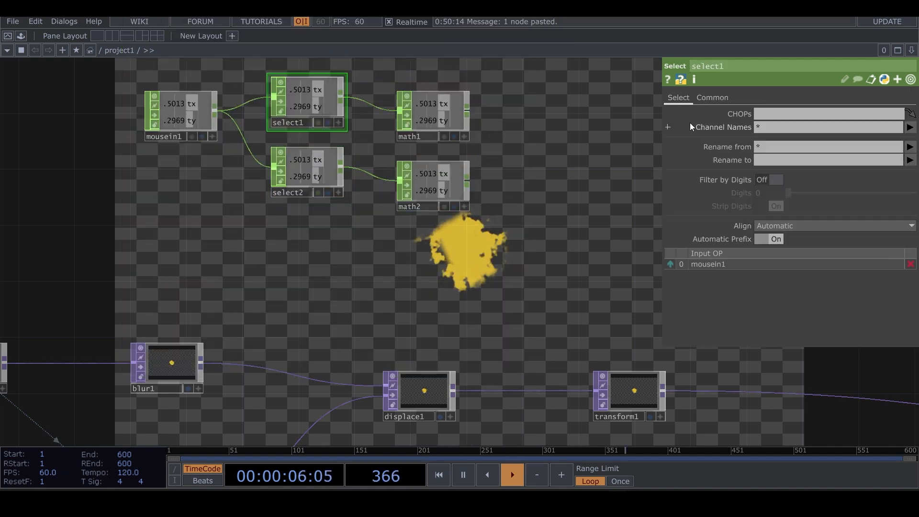
click(909, 127)
click(911, 152)
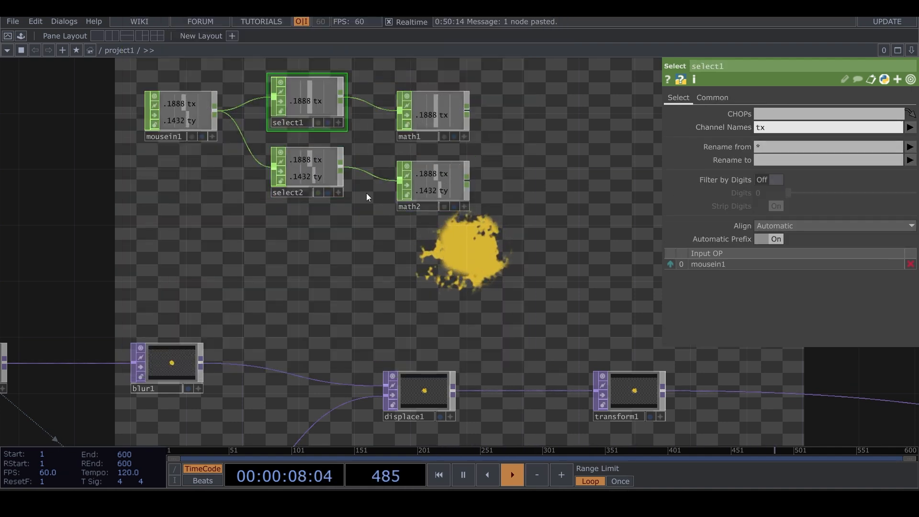
click(324, 171)
click(908, 127)
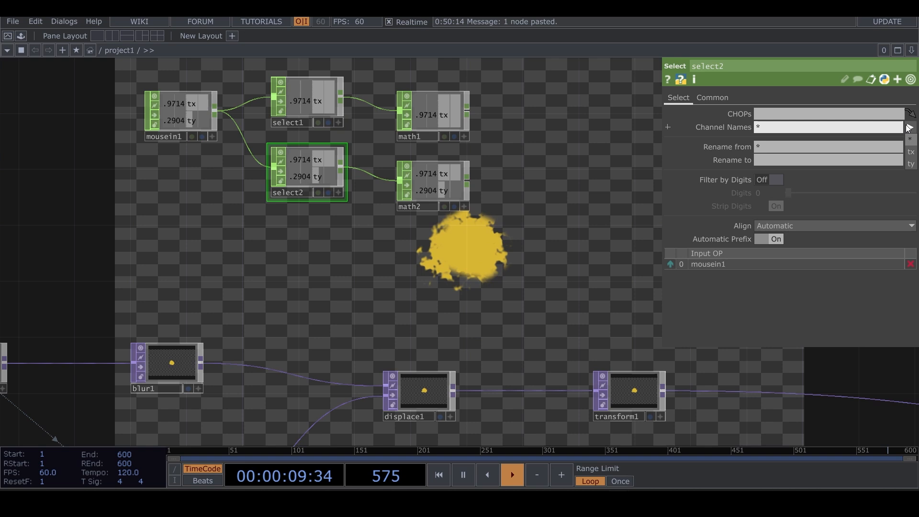
click(910, 164)
Step: Set the From Range of math1 to -0.75 and 0.75
drag(562, 186, 467, 203)
click(351, 127)
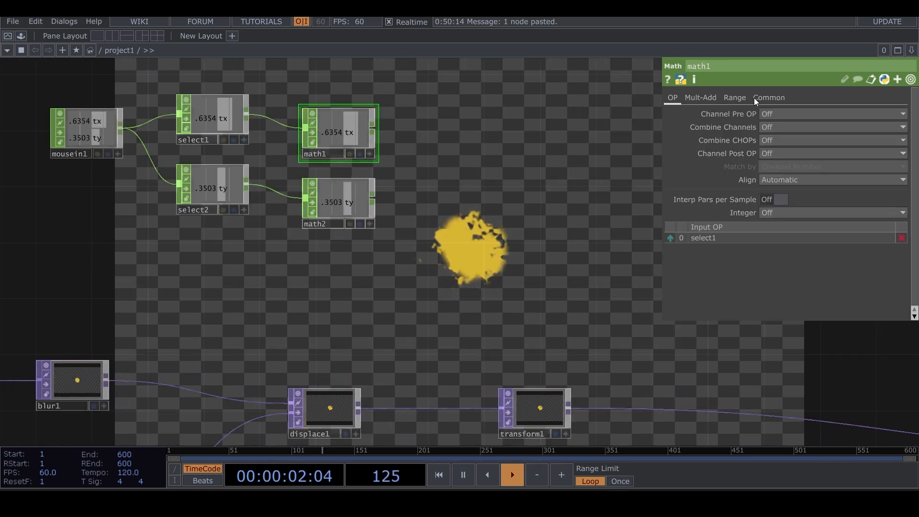
click(735, 97)
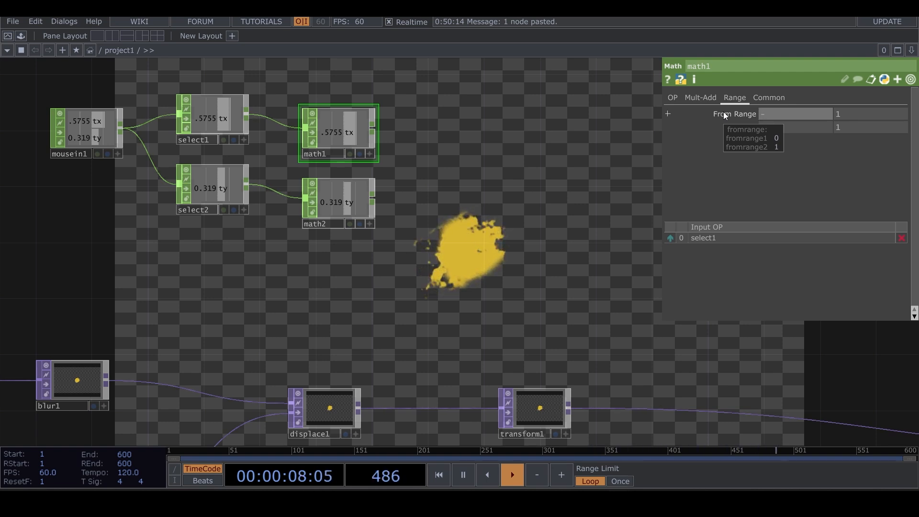
text(.)
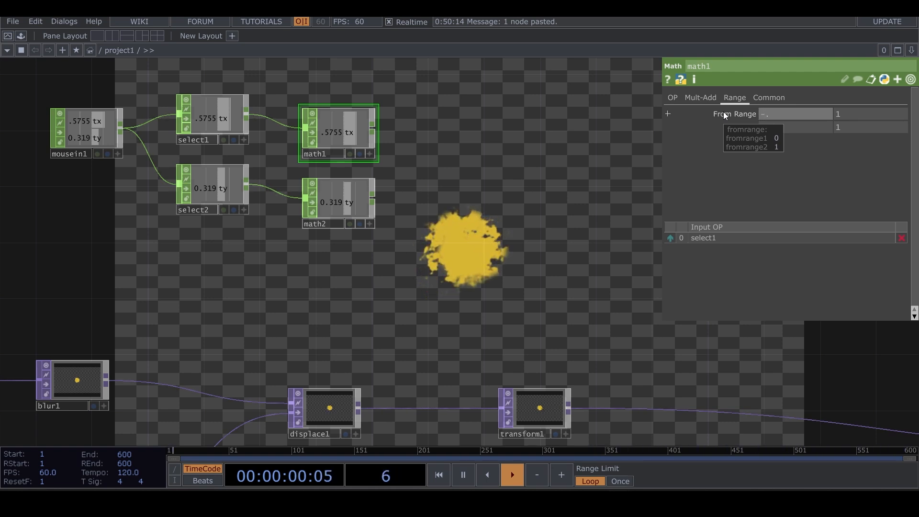
text(75)
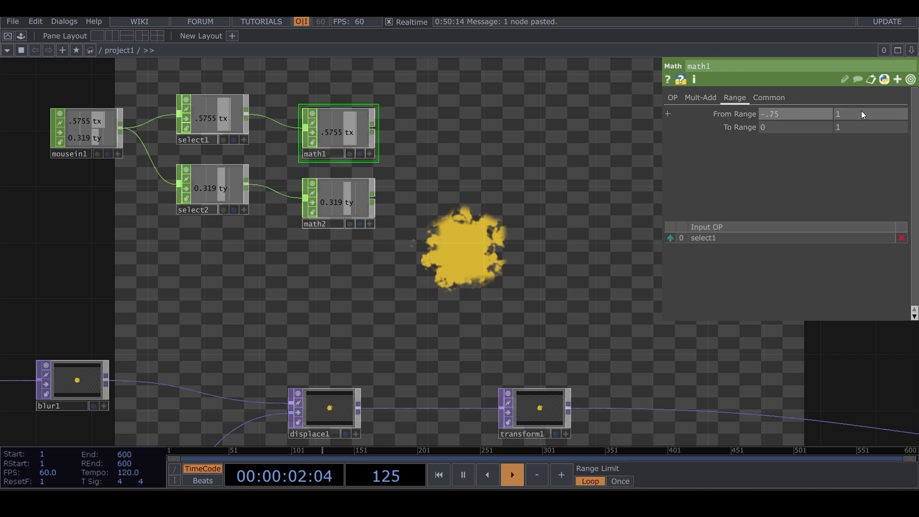
click(860, 115)
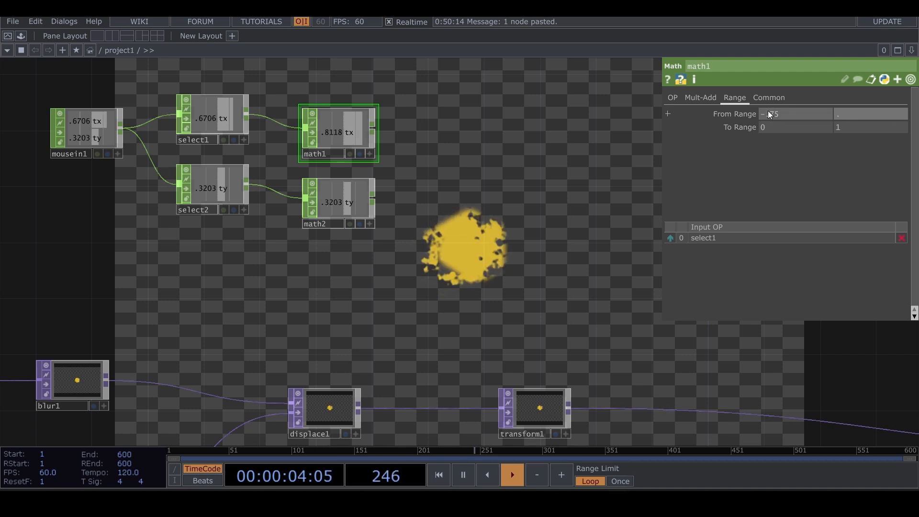
click(750, 164)
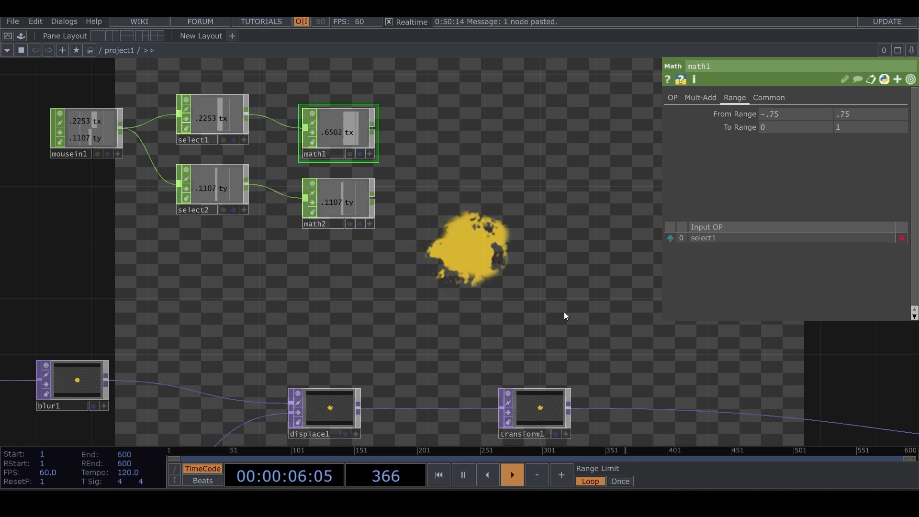
Step: Try shifting the circle on both axes with transform1's Translate from -0.5 to 0.4, and reset both values to 0
drag(548, 409, 517, 349)
click(517, 350)
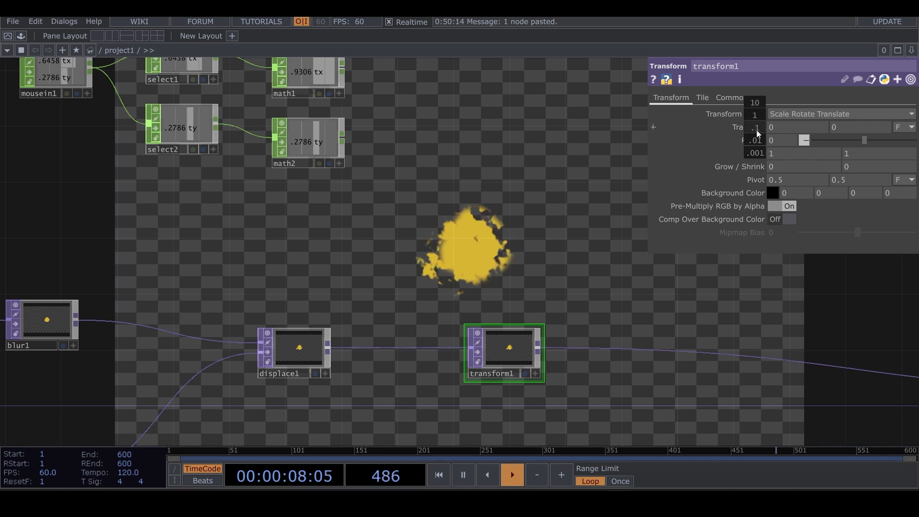
middle_drag(756, 129, 718, 129)
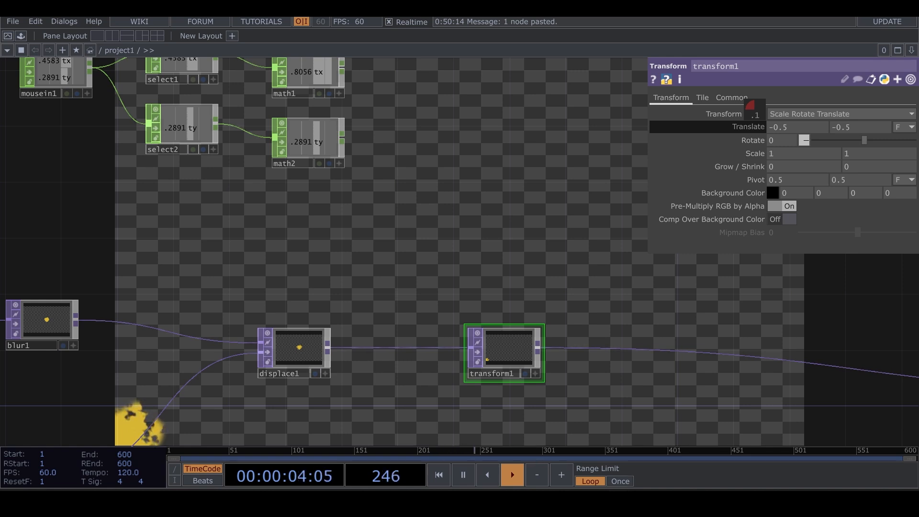
middle_drag(750, 105, 762, 131)
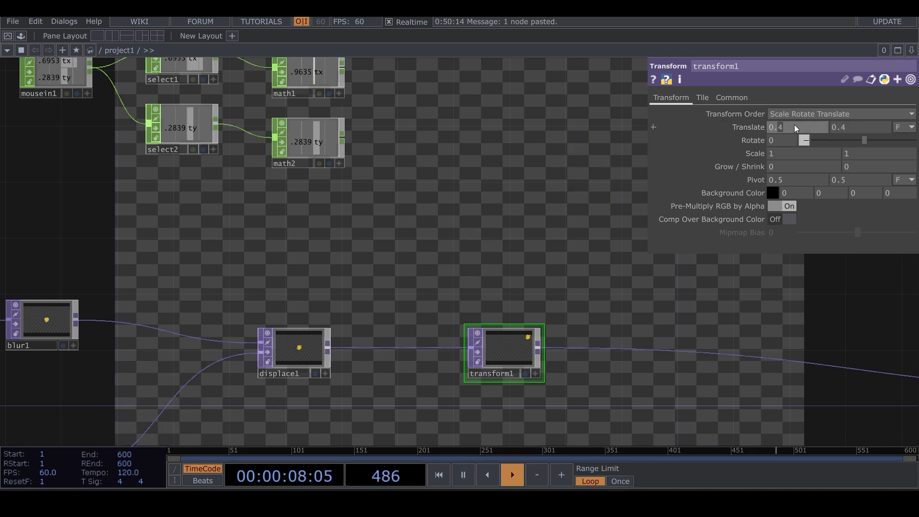
drag(794, 125, 734, 131)
text(0)
drag(857, 128, 798, 132)
text(0)
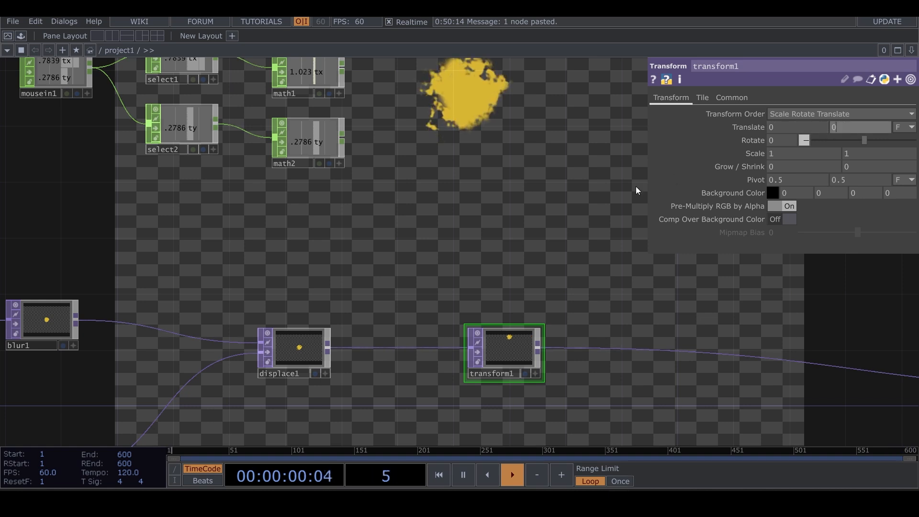
key(Return)
Step: Test transform1's Translate X and Y separately at -0.5, and return both to 0
middle_drag(783, 127, 734, 125)
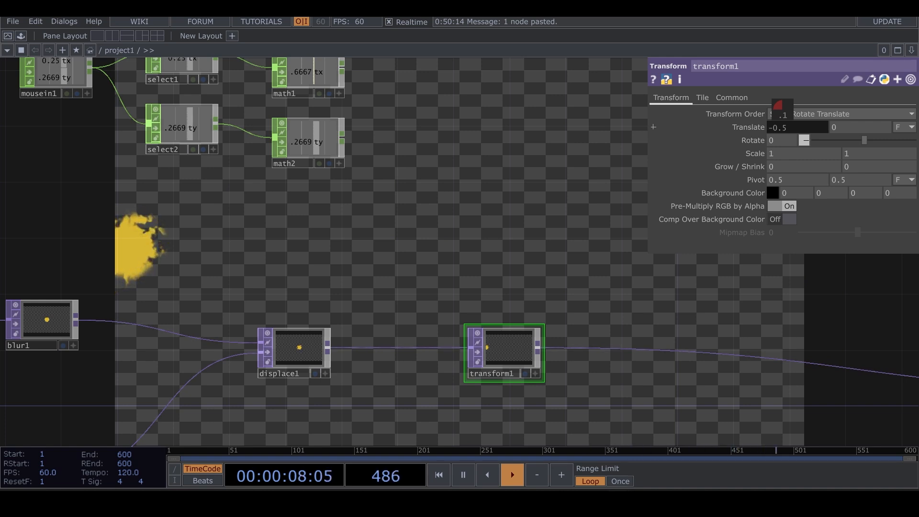
middle_drag(845, 127, 840, 104)
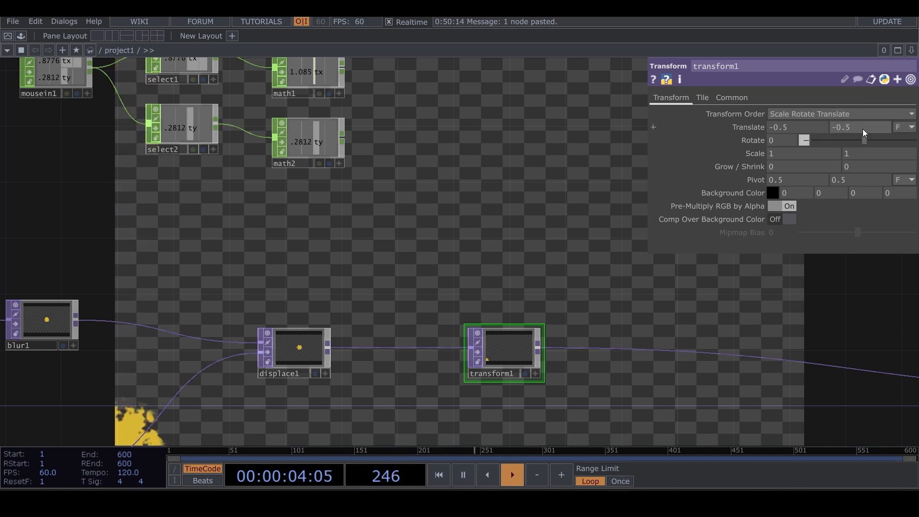
mouse_move(753, 125)
middle_down()
mouse_move(775, 115)
mouse_move(753, 125)
middle_up()
Step: Set the To Range of math1 to -0.5 and 0.5
drag(428, 148, 440, 215)
click(320, 138)
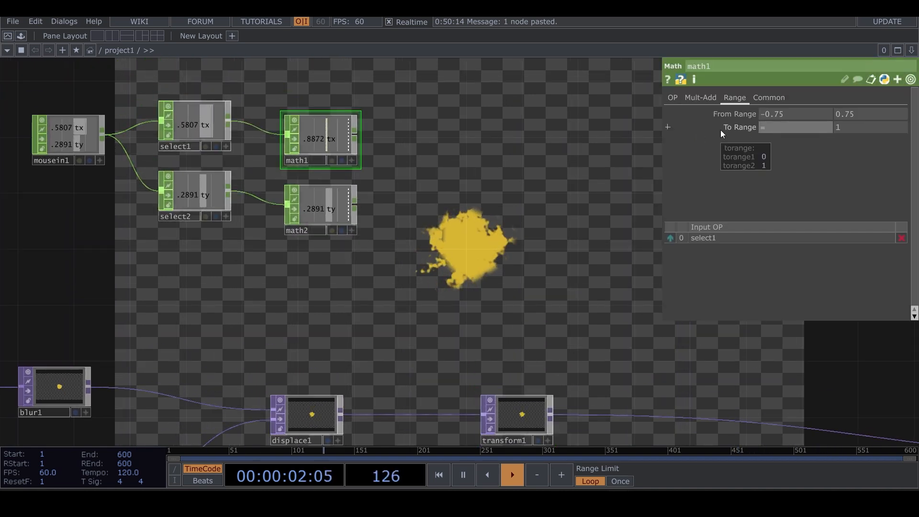
text(.5)
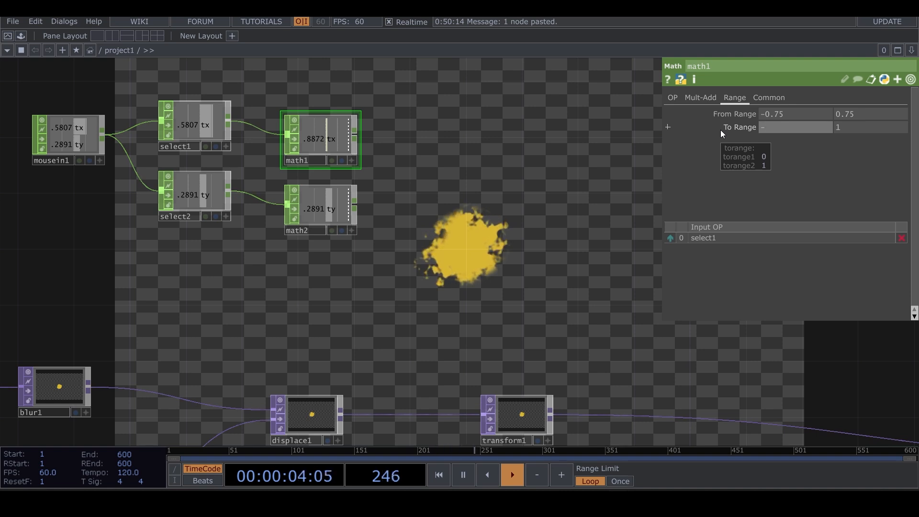
key(Tab)
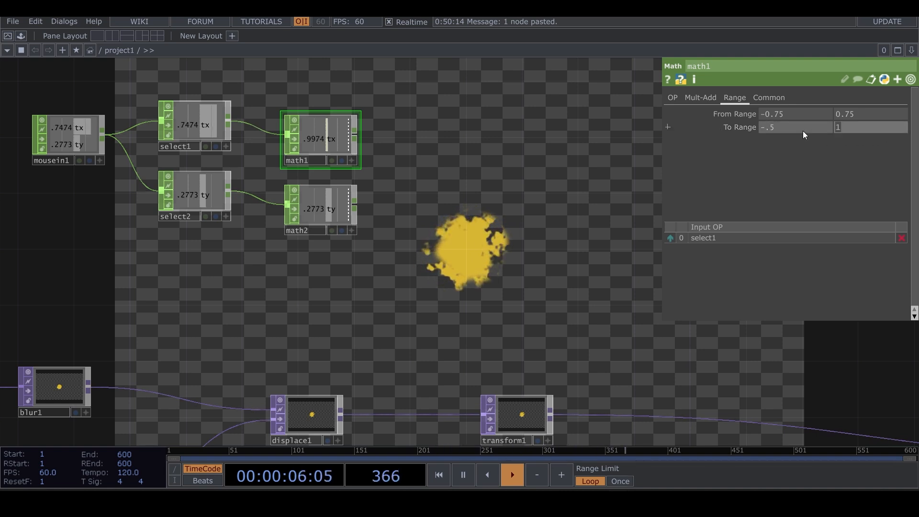
text(.)
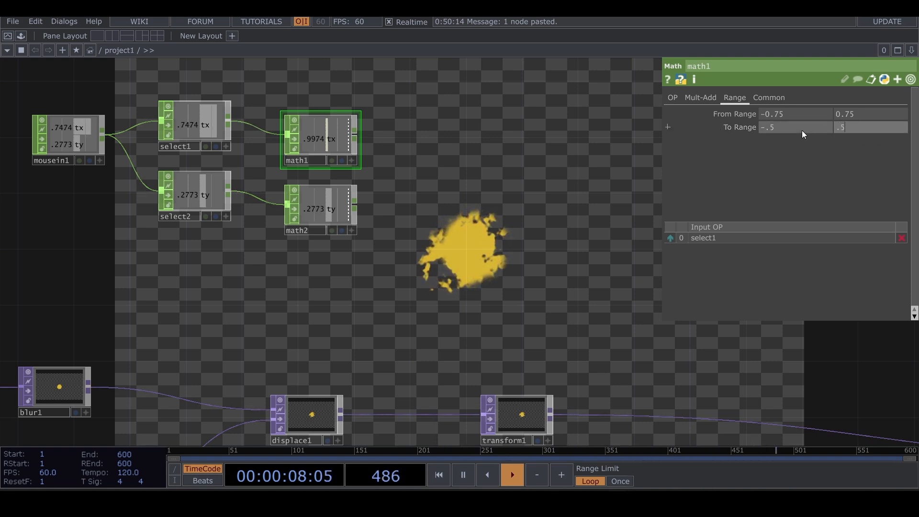
text(5)
key(Return)
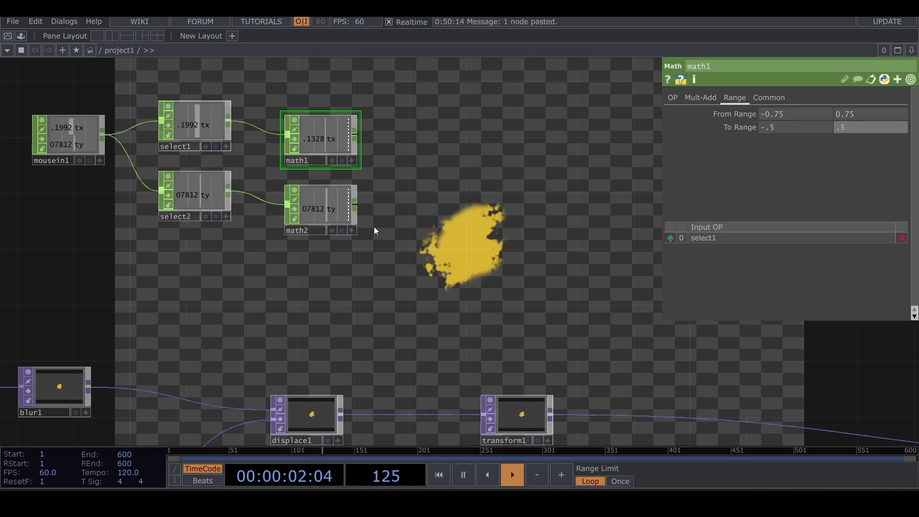
Step: Drive the Translate X of transform1 with the tx channel of math1 as a CHOP Reference
click(526, 415)
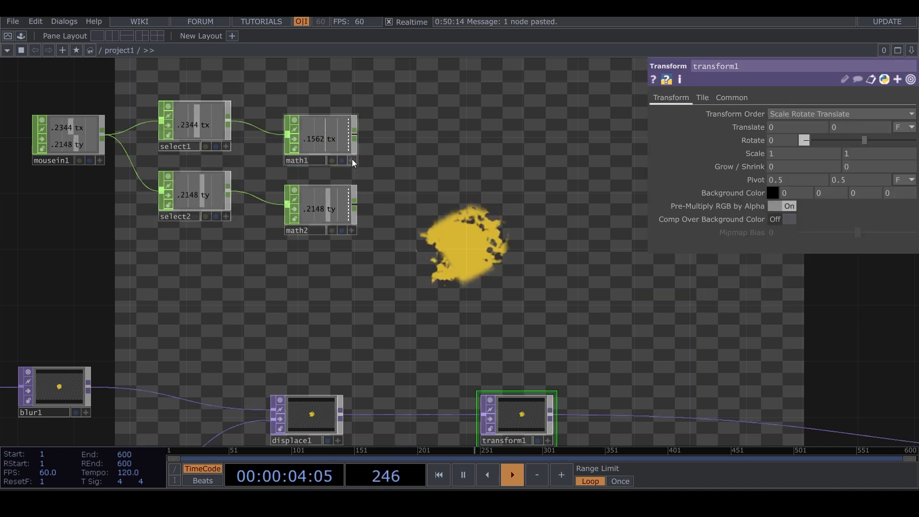
drag(289, 138, 786, 128)
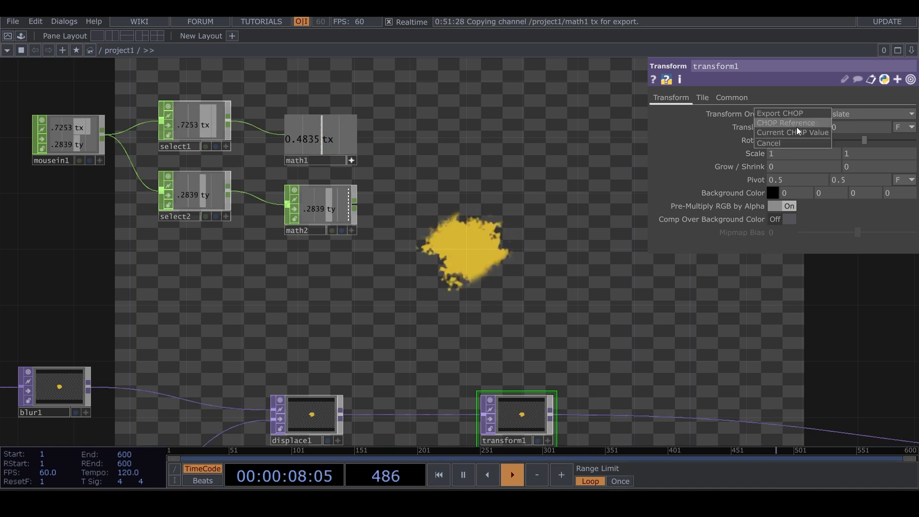
click(796, 128)
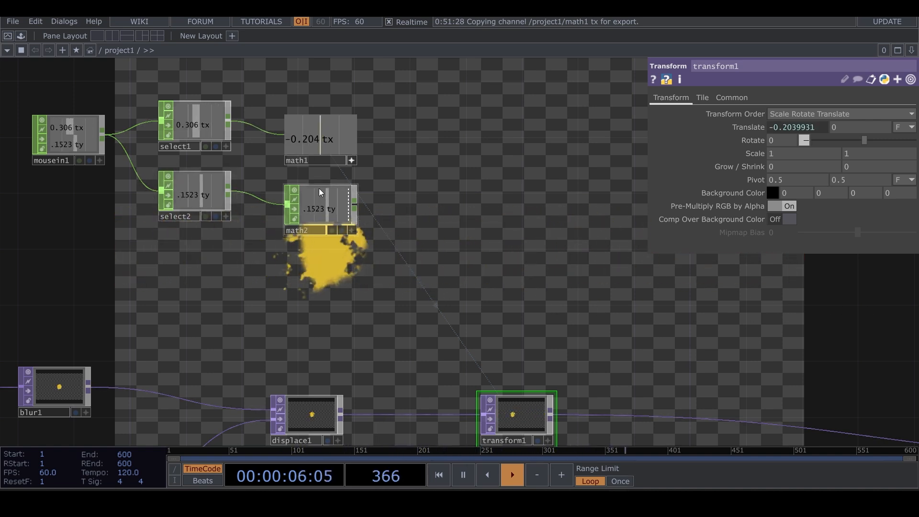
Step: Check the ty extents of the mouse position and set the From Range of math2 to -0.41 and 0.44
click(323, 202)
drag(446, 254, 497, 240)
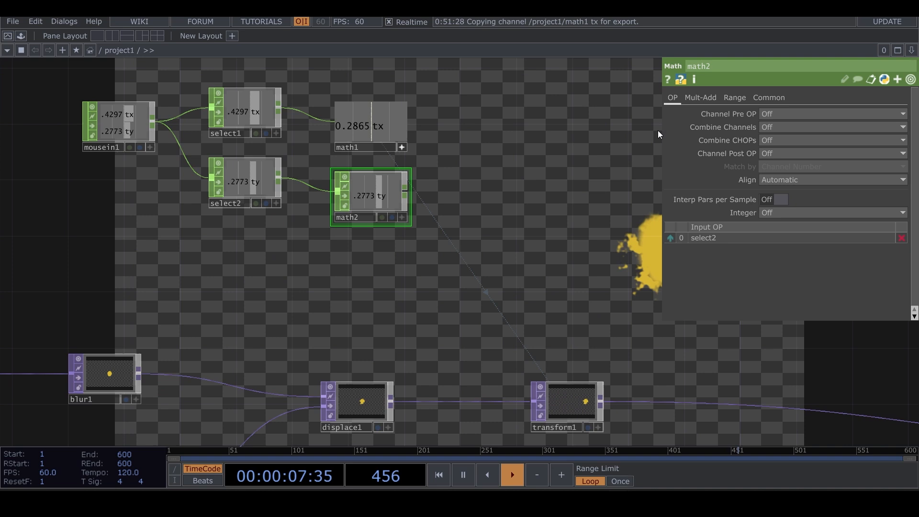
click(735, 98)
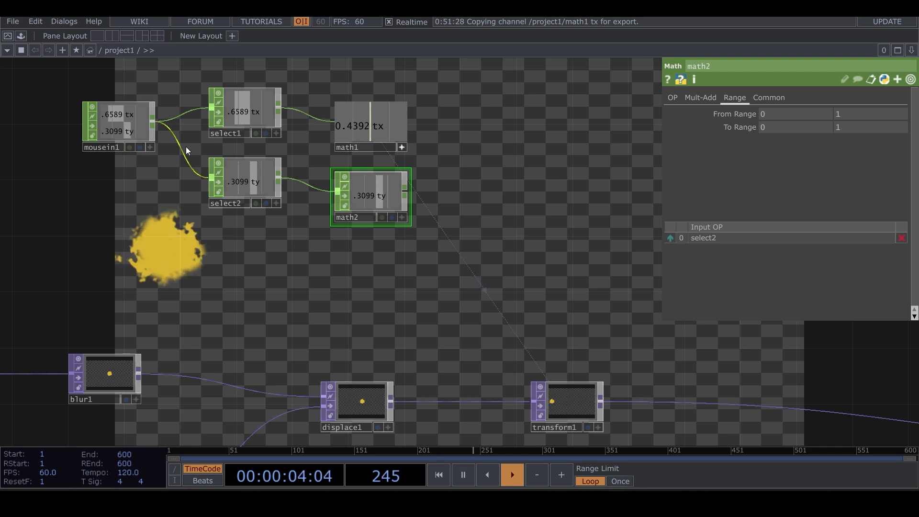
scroll(230, 177, up, 2)
scroll(249, 198, up, 3)
scroll(249, 197, down, 2)
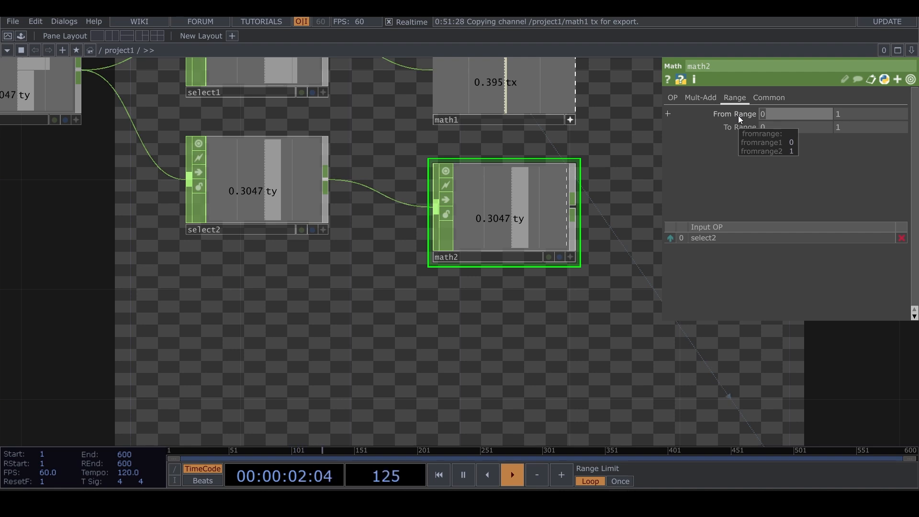
text(.)
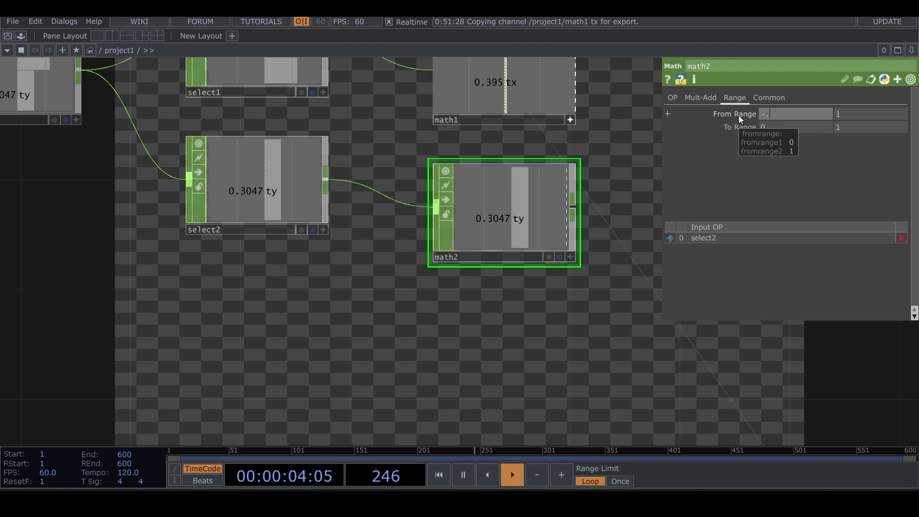
text(41)
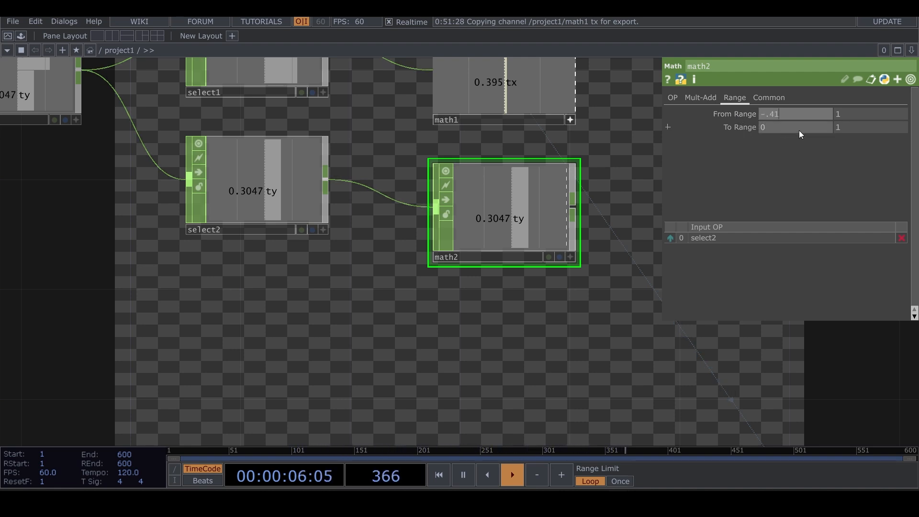
key(Tab)
text(.)
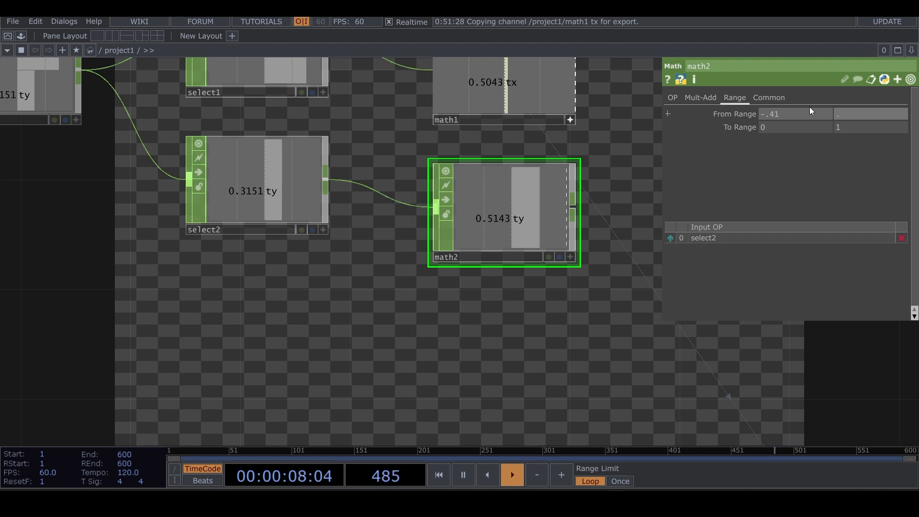
text(45)
key(BackSpace)
text(44)
key(Return)
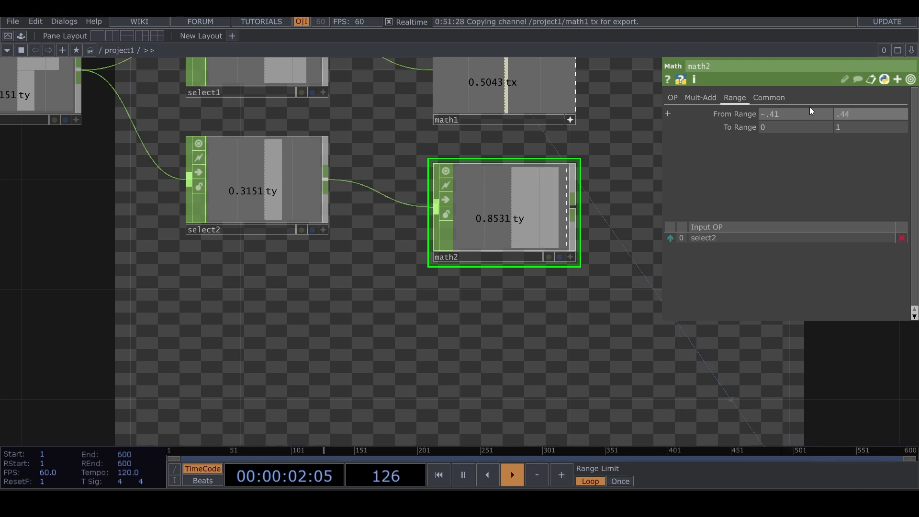
Step: Set the To Range of math2 to -0.5 and 0.5
click(800, 128)
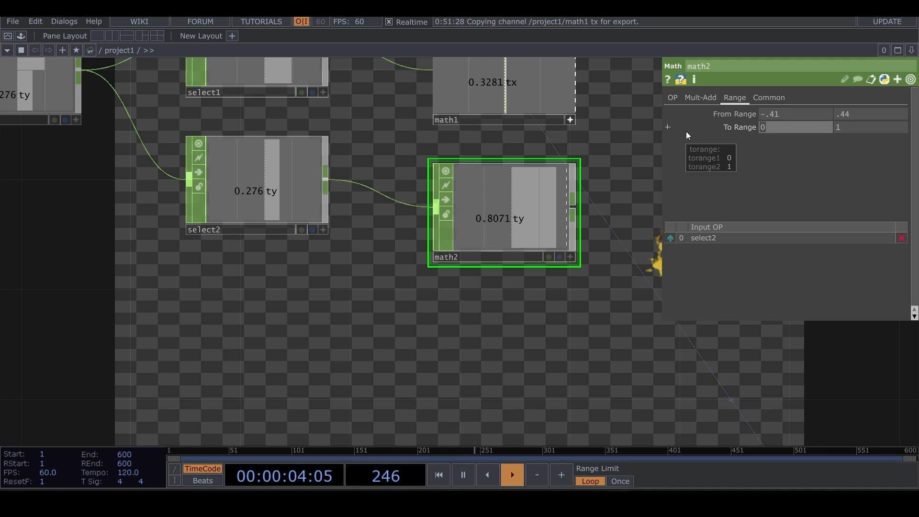
text(-.5)
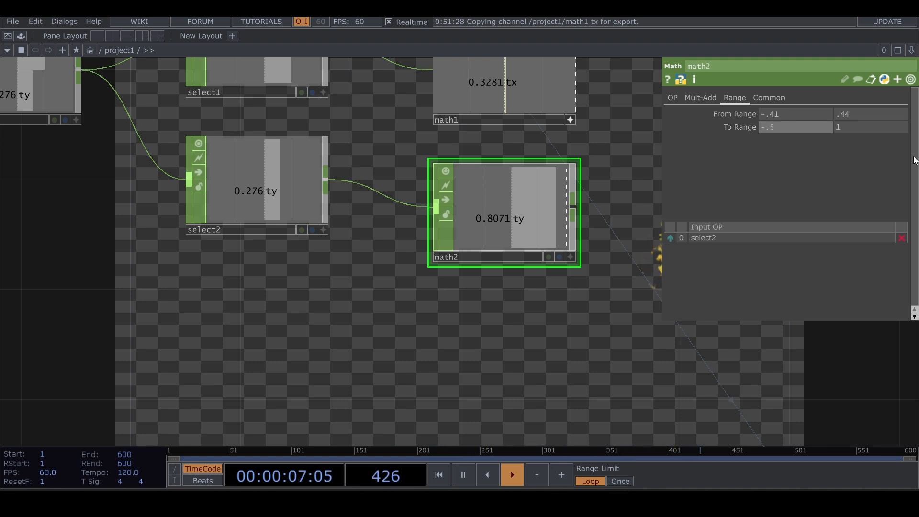
click(835, 128)
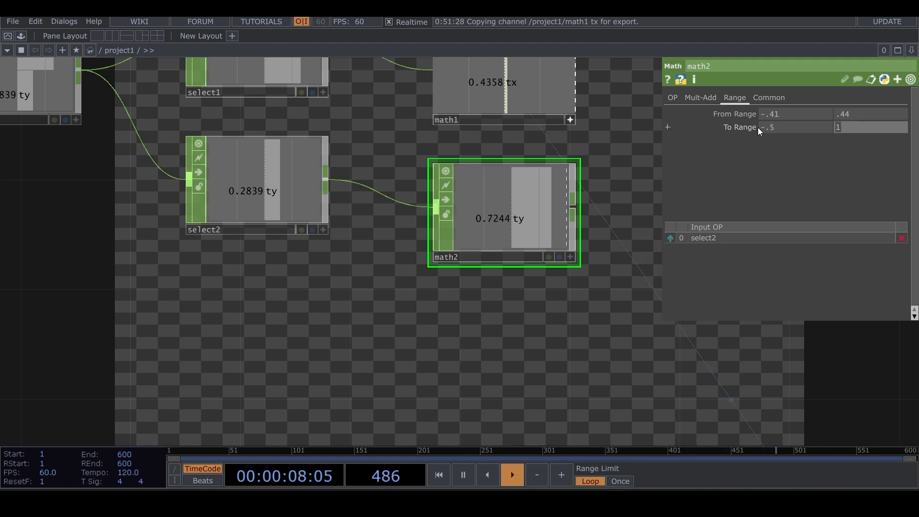
text(.5)
key(Return)
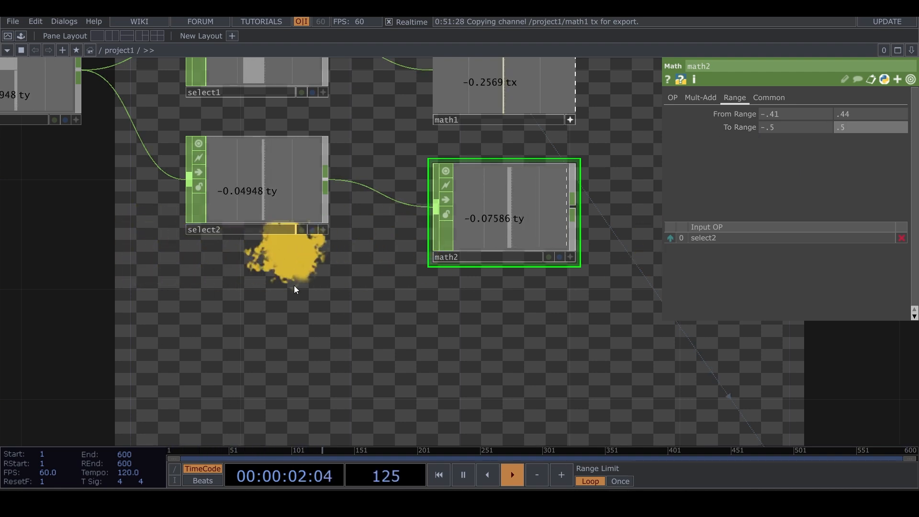
scroll(386, 316, down, 5)
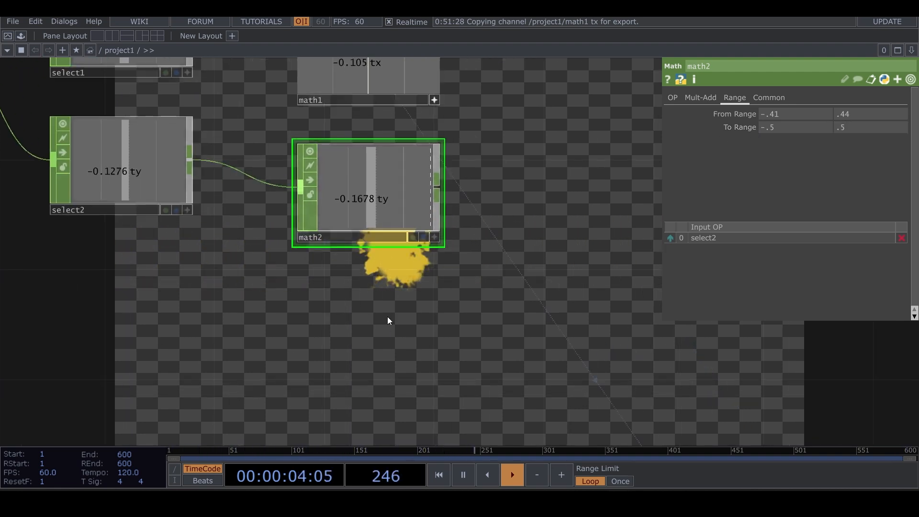
Step: Drive the Translate Y of transform1 with the ty channel of math2 as a CHOP Reference
scroll(486, 338, down, 2)
click(515, 389)
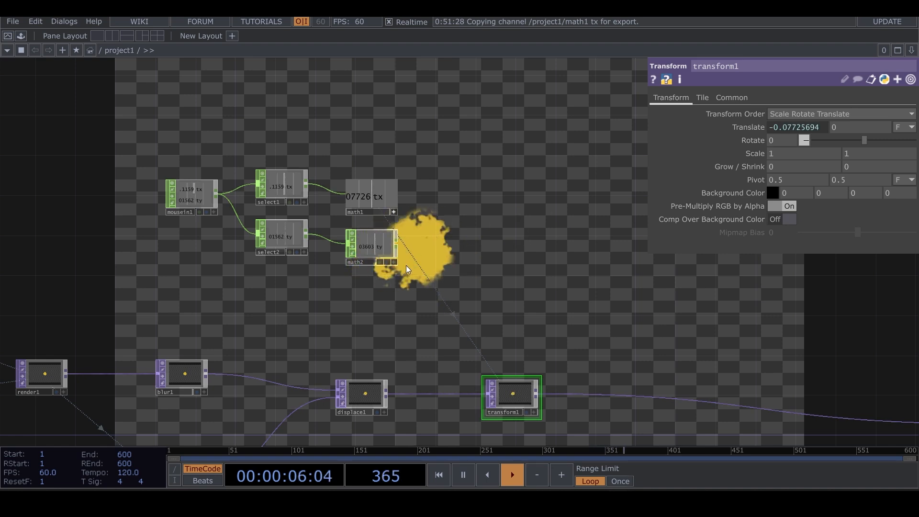
drag(385, 256, 851, 126)
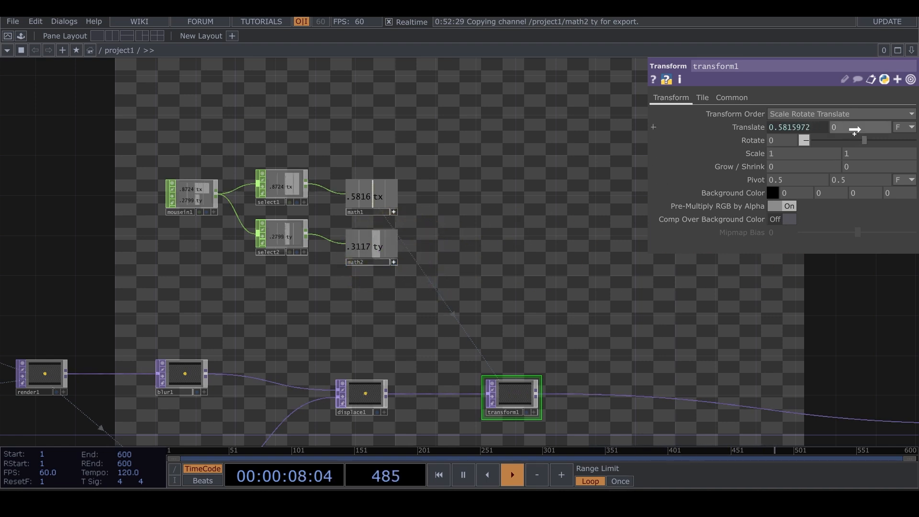
click(863, 124)
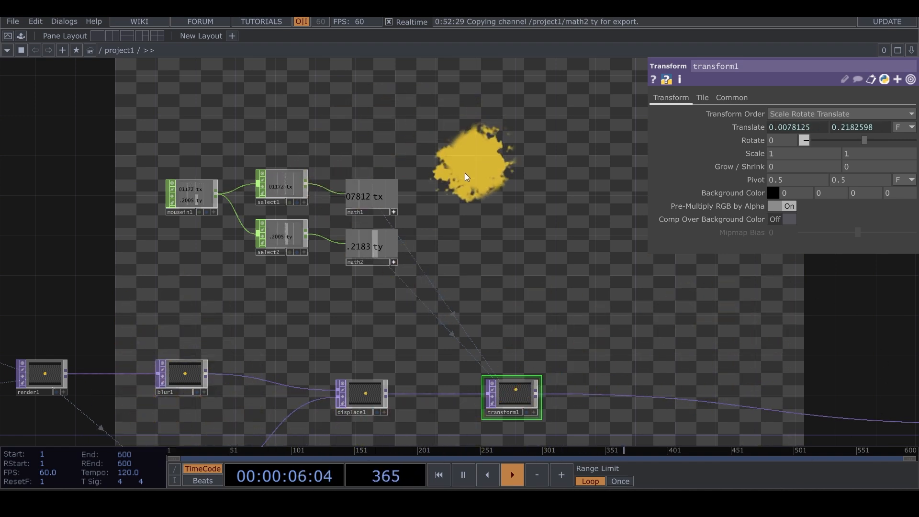
Step: Insert a Null TOP on the wire between transform1 and bg
drag(580, 278, 493, 185)
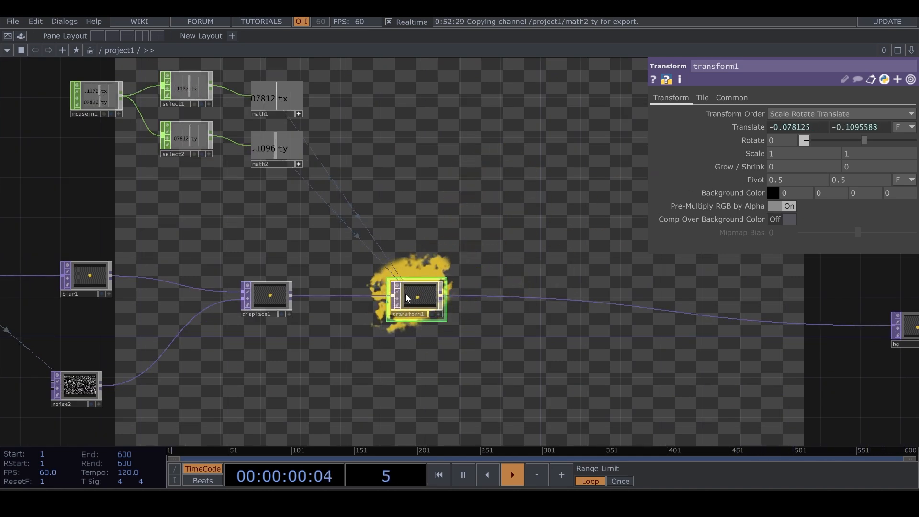
drag(528, 274, 442, 221)
scroll(337, 244, up, 5)
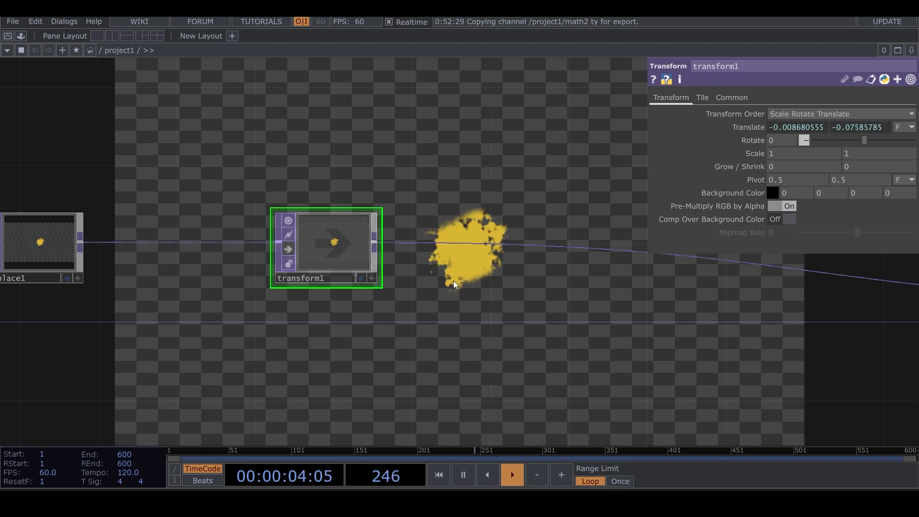
drag(476, 282, 336, 254)
scroll(336, 254, down, 1)
scroll(337, 254, down, 5)
drag(622, 283, 382, 270)
drag(427, 249, 599, 233)
drag(315, 264, 455, 270)
scroll(260, 245, up, 5)
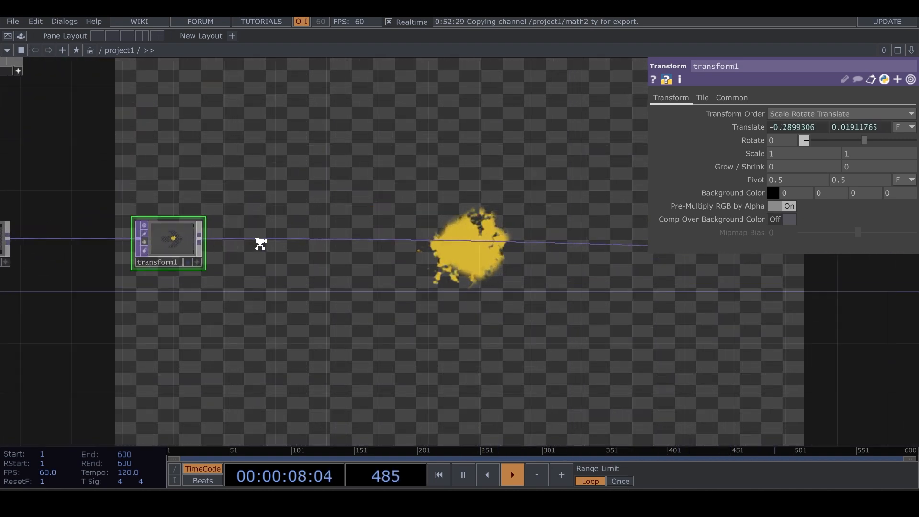
scroll(216, 249, up, 4)
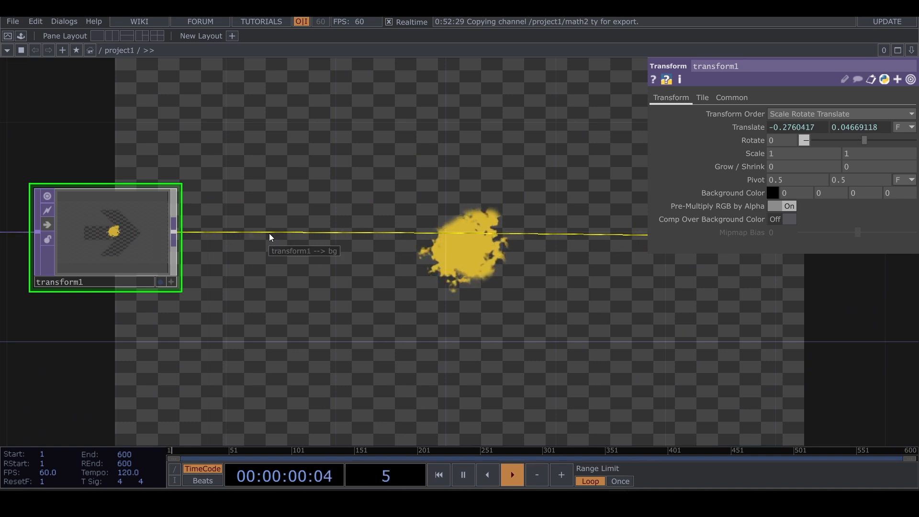
right_click(278, 233)
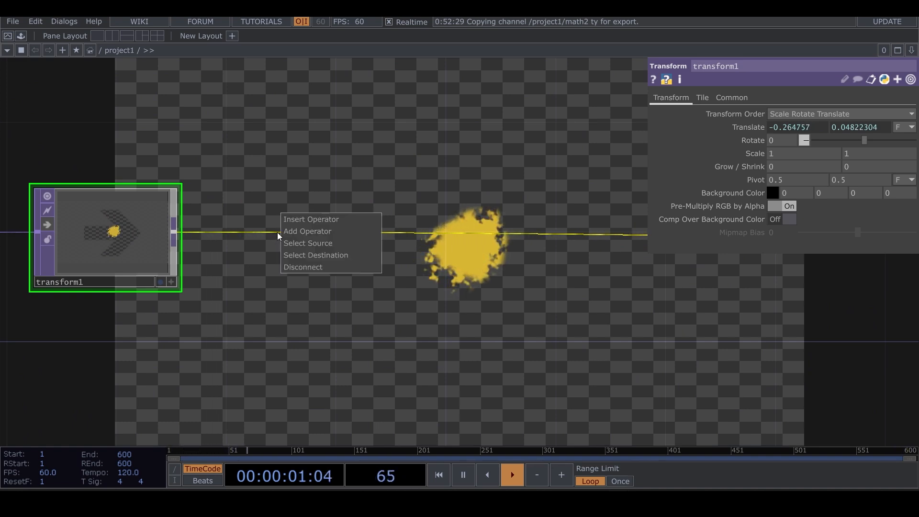
click(307, 219)
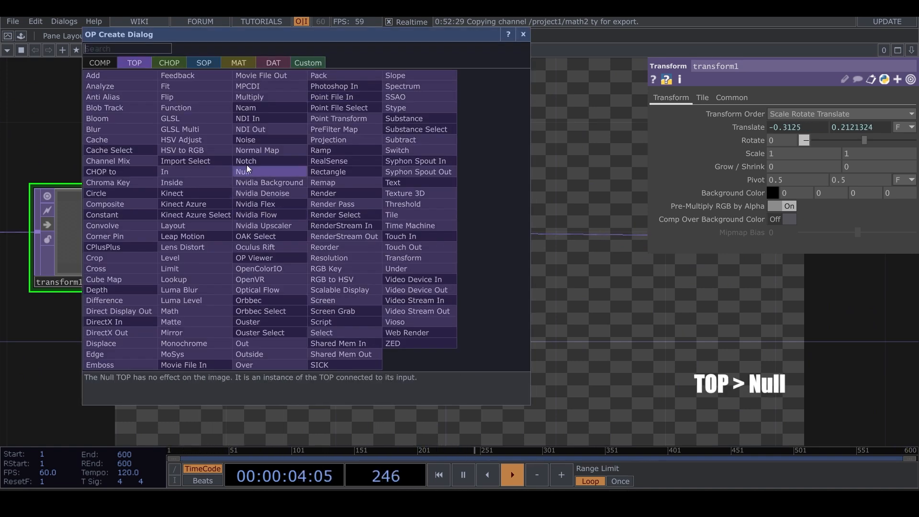
click(261, 172)
click(379, 243)
Step: Insert a Feedback TOP on the wire between null1 and bg
drag(478, 329, 331, 311)
right_click(352, 214)
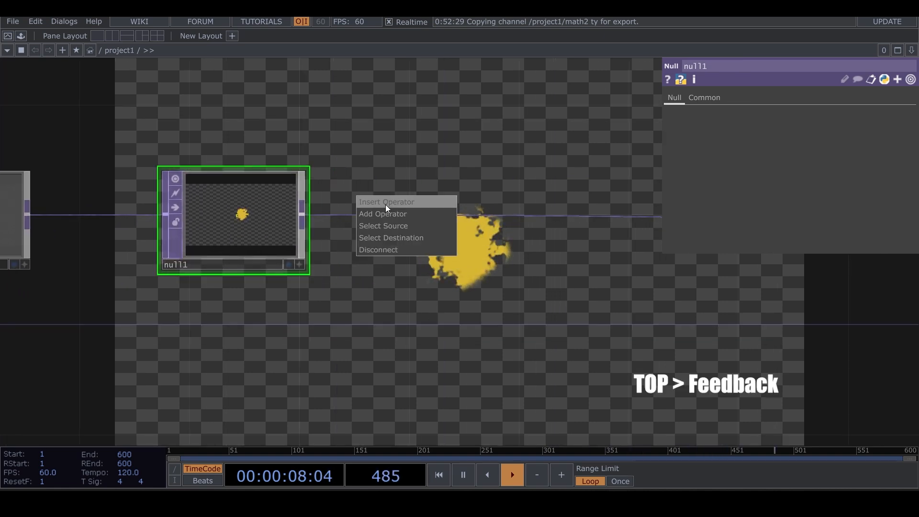
click(386, 205)
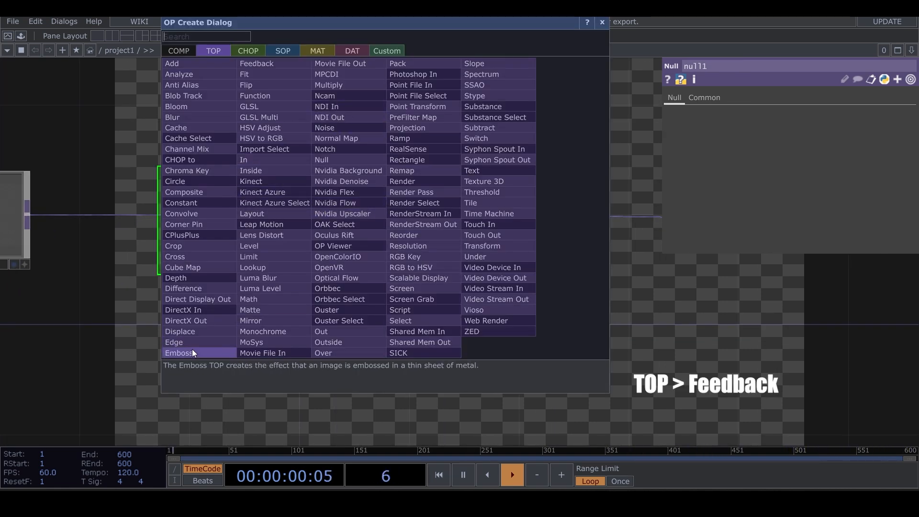
click(269, 64)
click(423, 110)
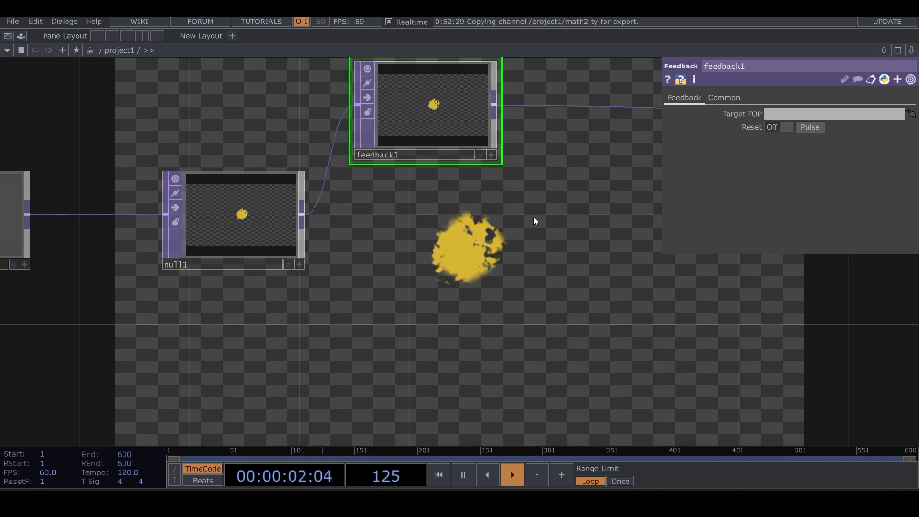
Step: Insert a Noise TOP on the wire between feedback1 and bg
drag(533, 216, 251, 247)
scroll(392, 260, down, 3)
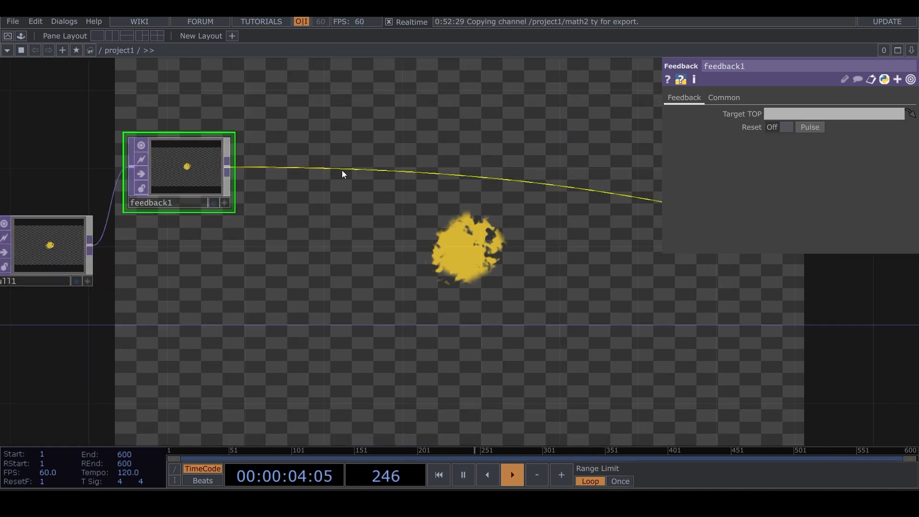
right_click(354, 168)
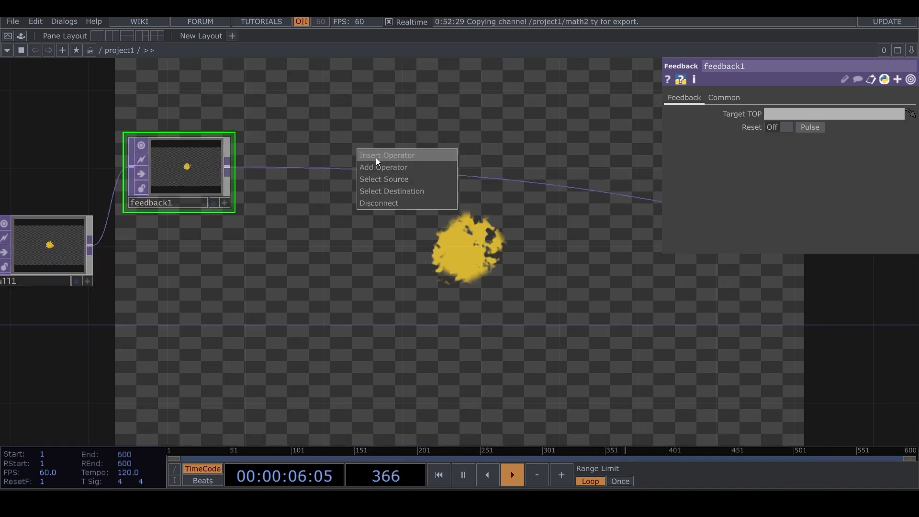
click(377, 157)
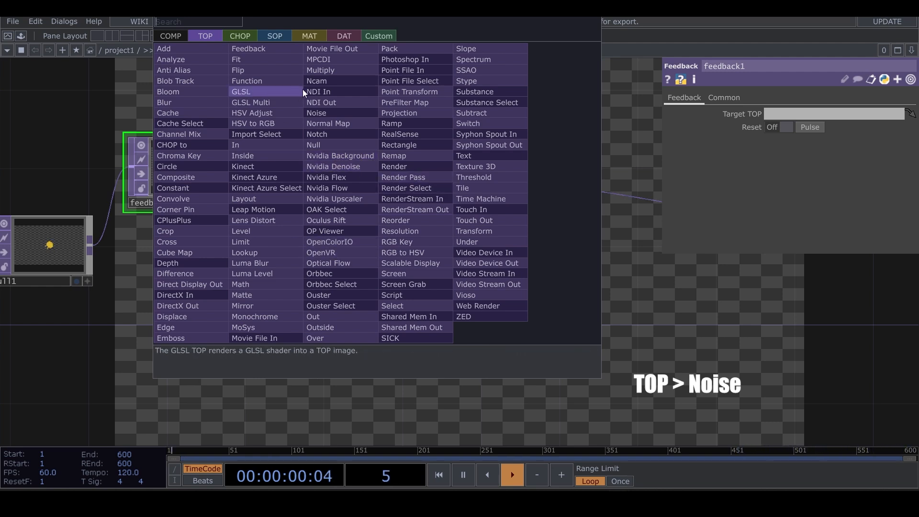
click(343, 114)
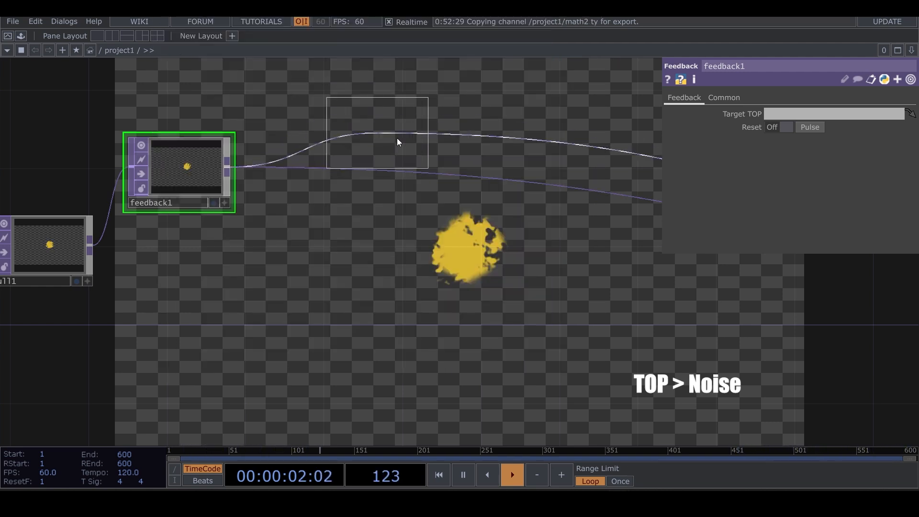
click(458, 139)
Step: Set the RGB output mode of noise3 to Noise
drag(659, 120, 552, 139)
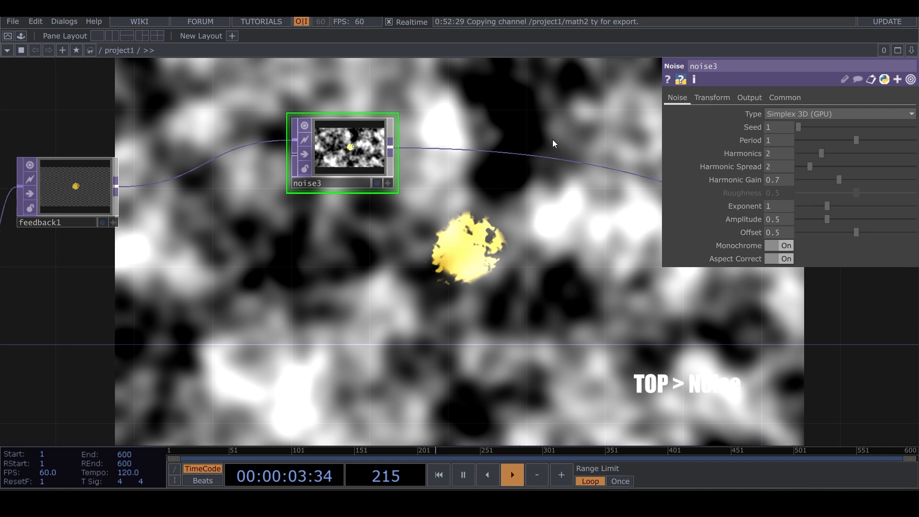
click(747, 98)
click(797, 115)
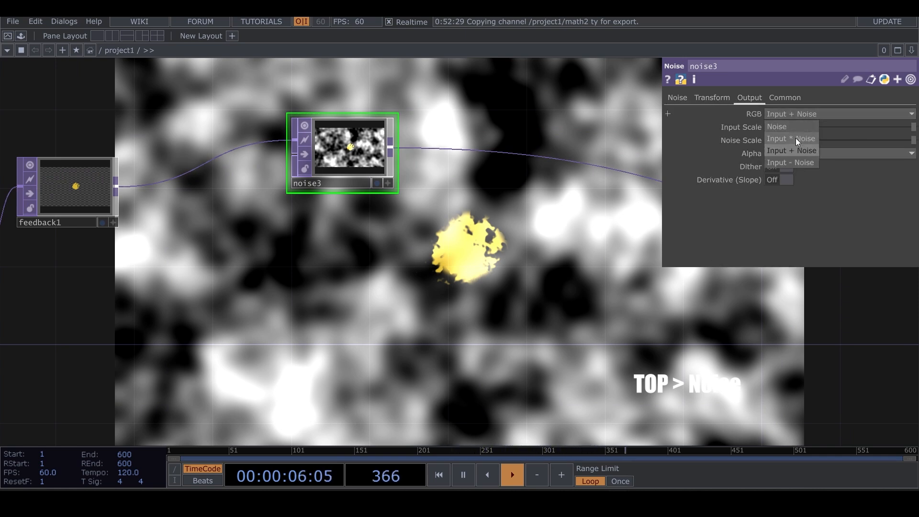
click(796, 127)
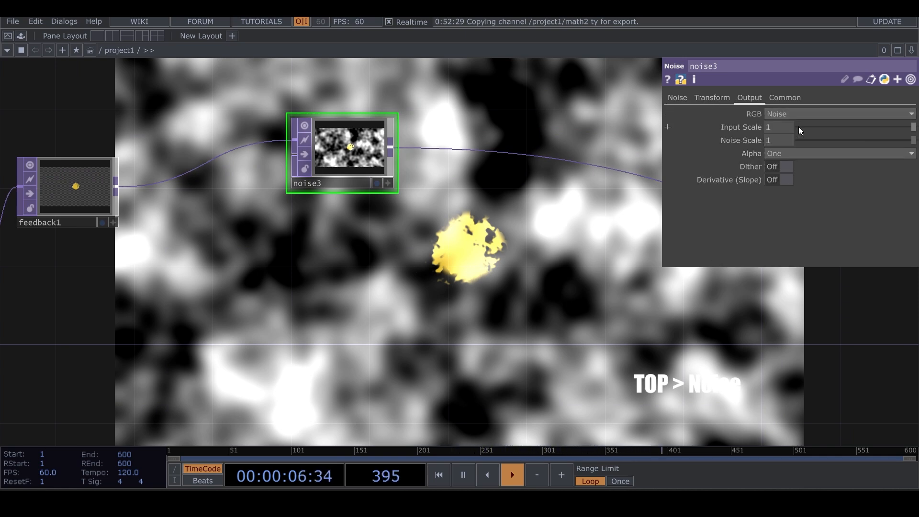
Step: Pause the timeline and set the Amplitude of noise3 to 0.12
click(687, 99)
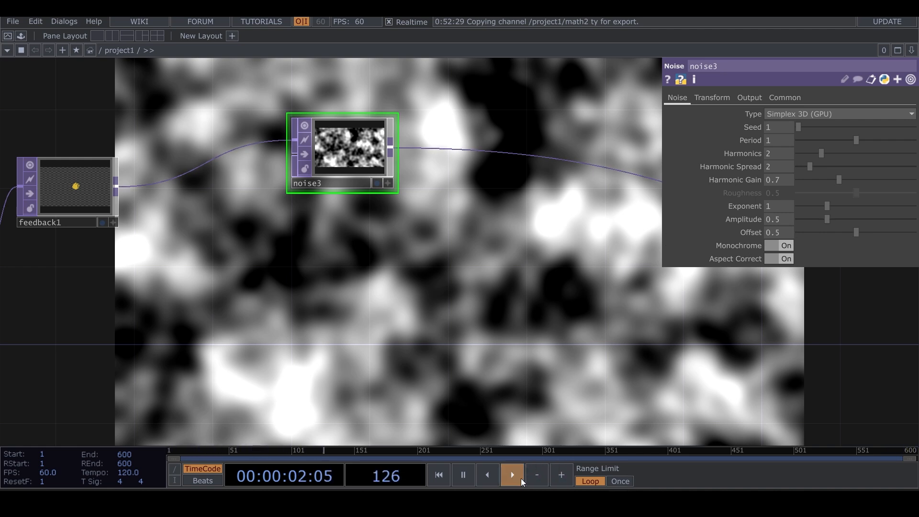
click(462, 474)
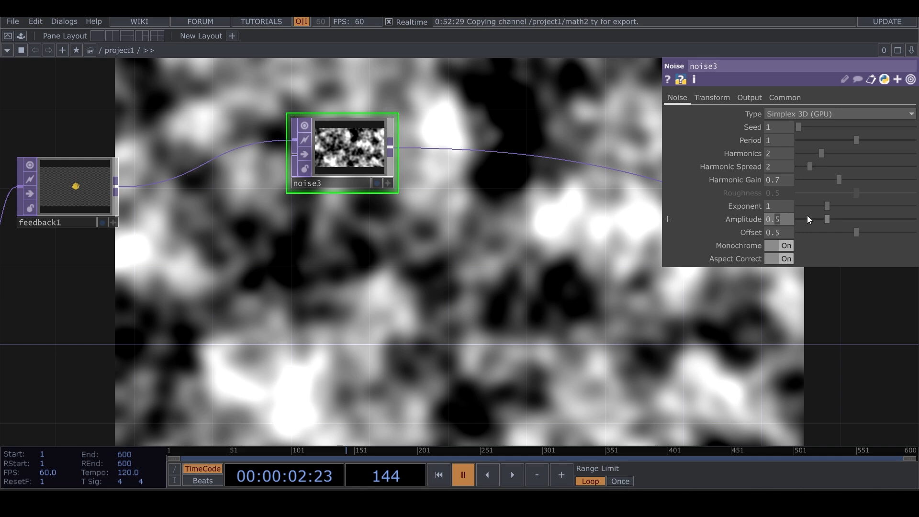
key(BackSpace)
text(12)
Step: Set the Period of noise3 to 1.8 and its Harmonics to 7
click(781, 141)
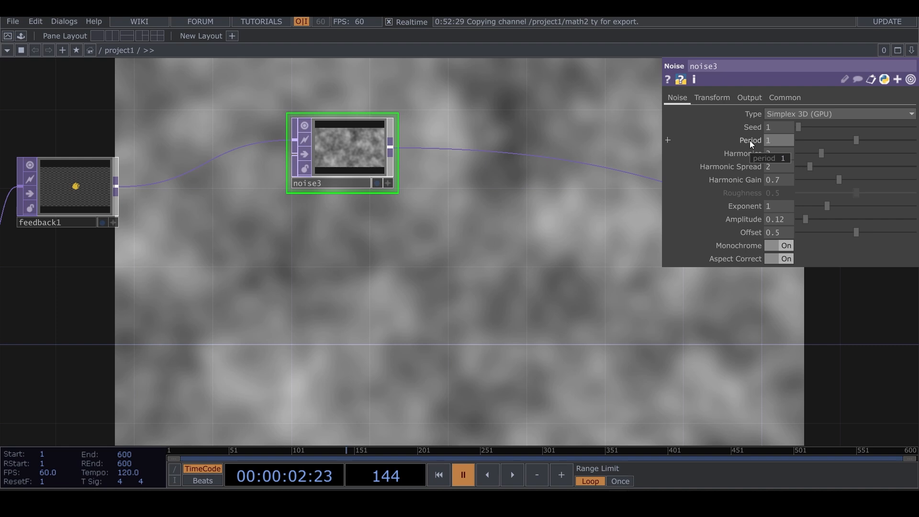
click(573, 274)
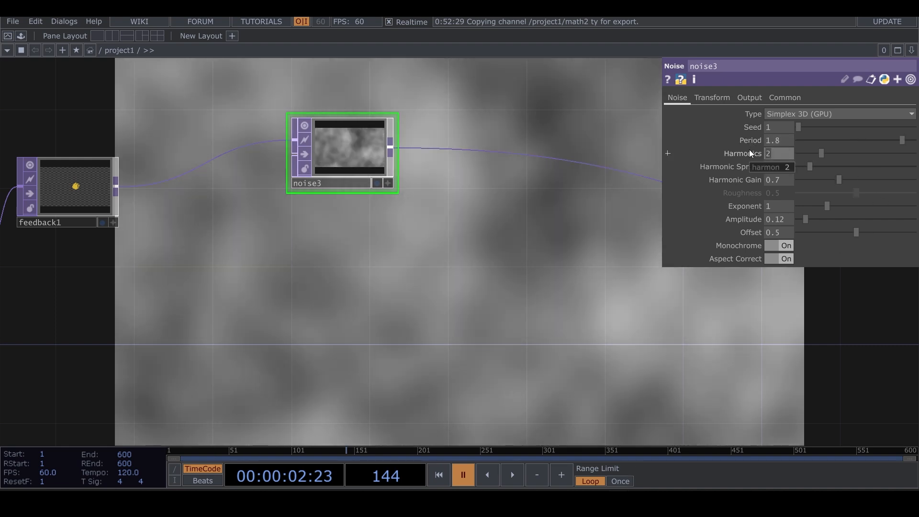
text(7)
key(Return)
Step: Turn off Monochrome for noise3 and set its Offset to 0.5
drag(856, 232, 797, 233)
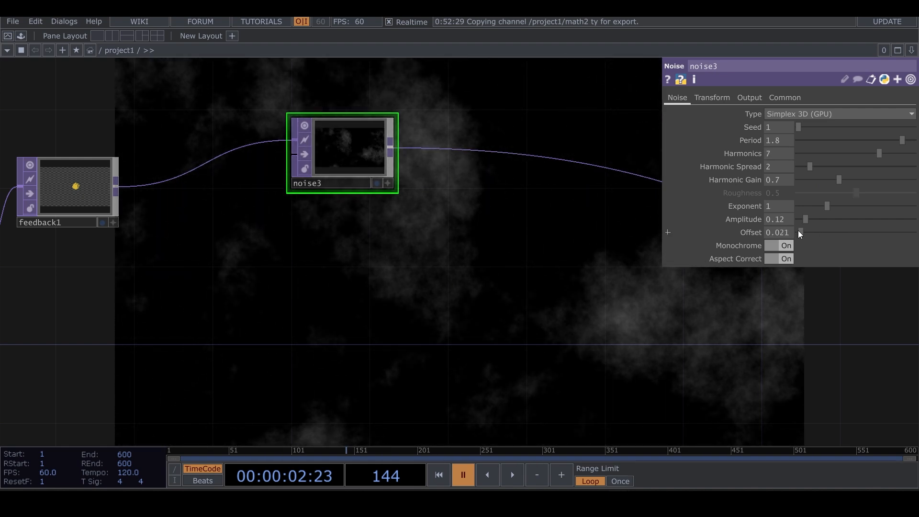
drag(796, 230, 802, 232)
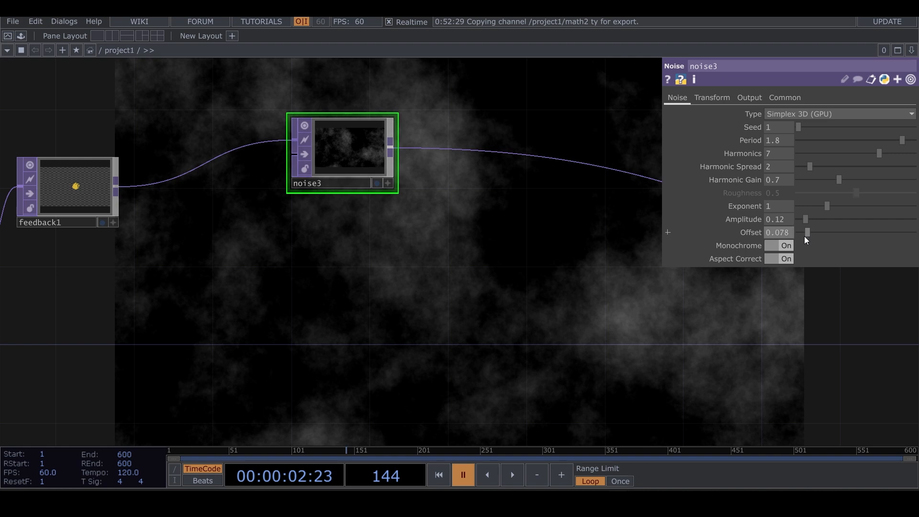
click(790, 245)
drag(806, 234, 834, 232)
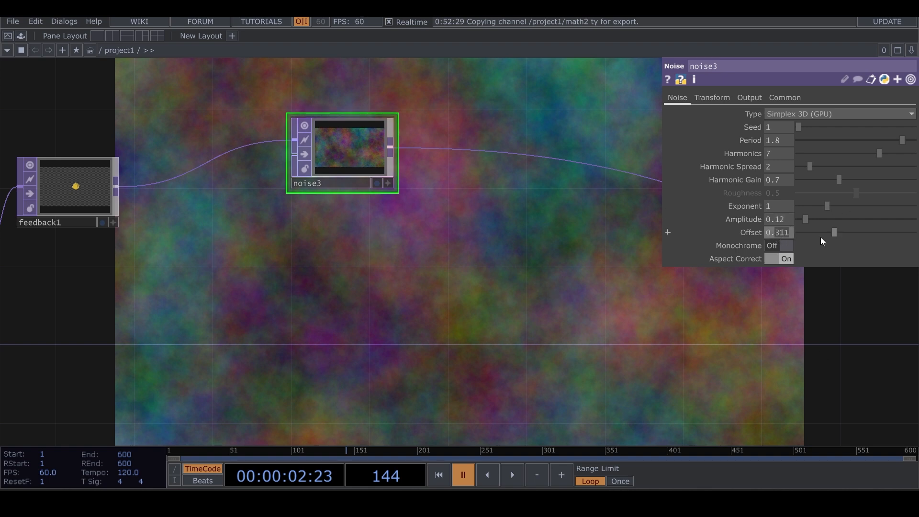
text(5)
key(Return)
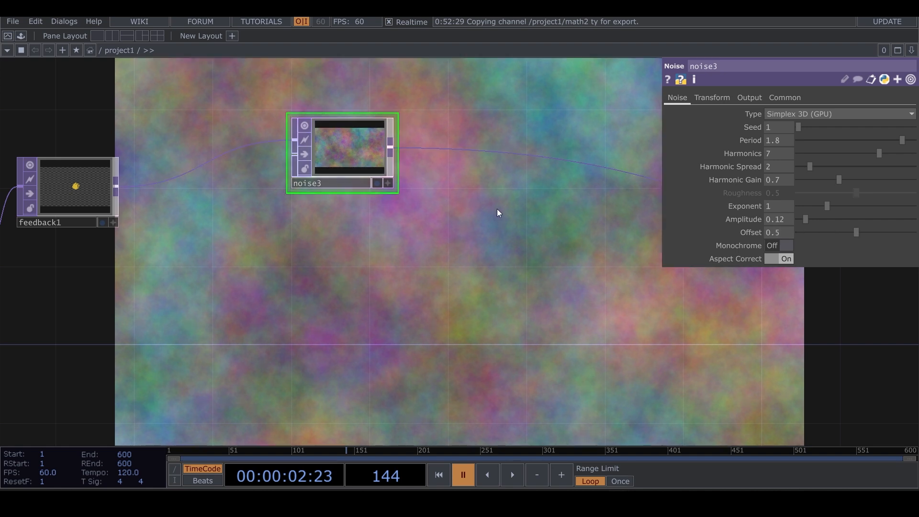
Step: Add a Displace TOP and wire feedback1 into its first input and noise3 into its second input
key(Tab)
click(306, 360)
click(561, 226)
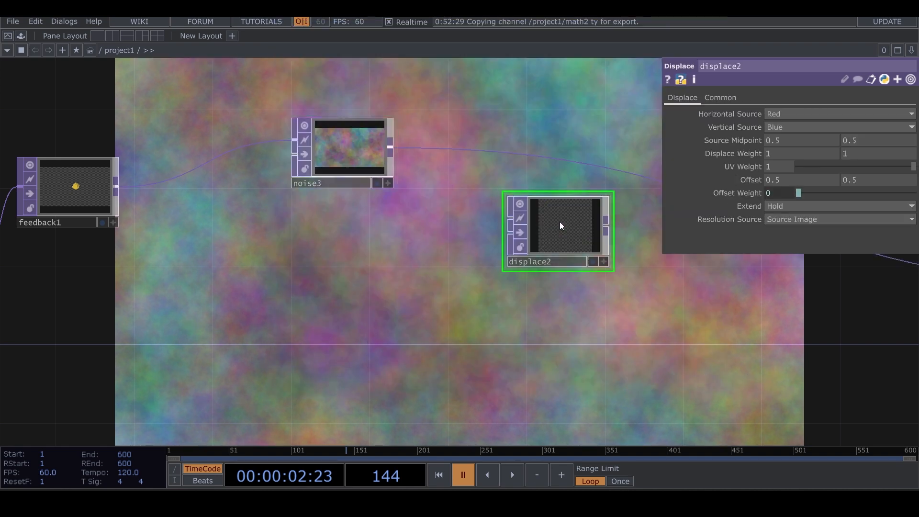
drag(117, 186, 495, 222)
drag(393, 151, 505, 247)
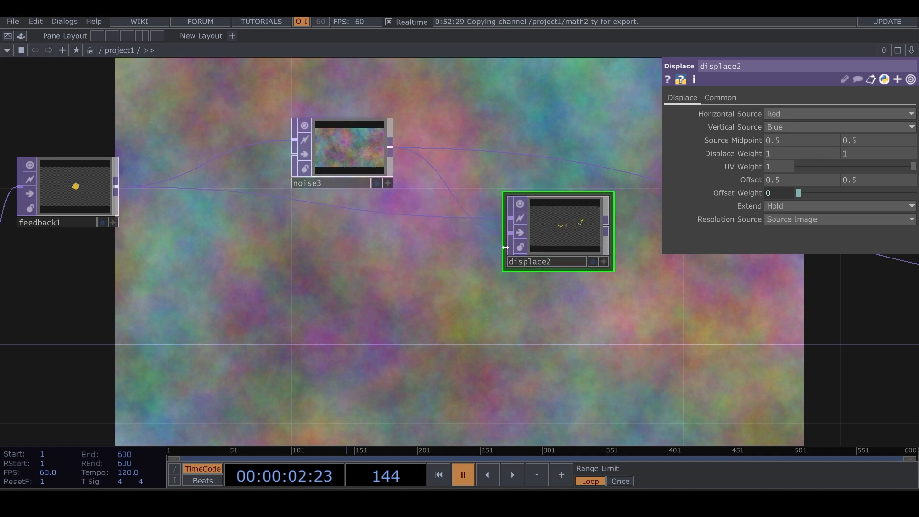
Step: Set both Displace Weight values of displace2 to 0.01
scroll(591, 239, up, 8)
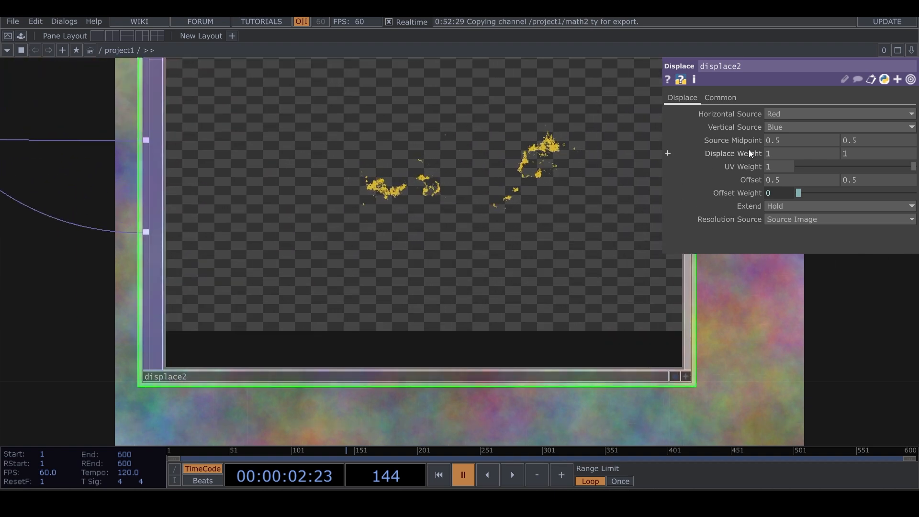
mouse_move(752, 154)
middle_down()
mouse_move(758, 167)
mouse_move(751, 167)
middle_up()
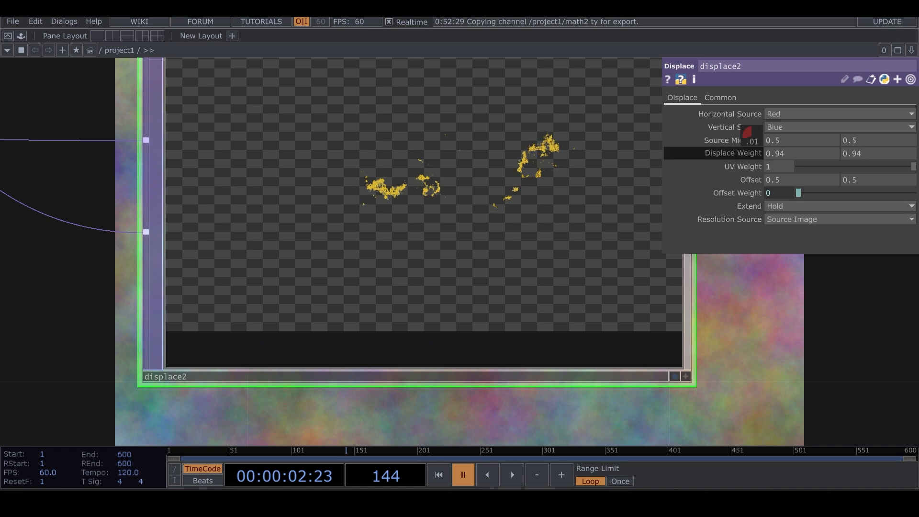
middle_drag(746, 132, 747, 134)
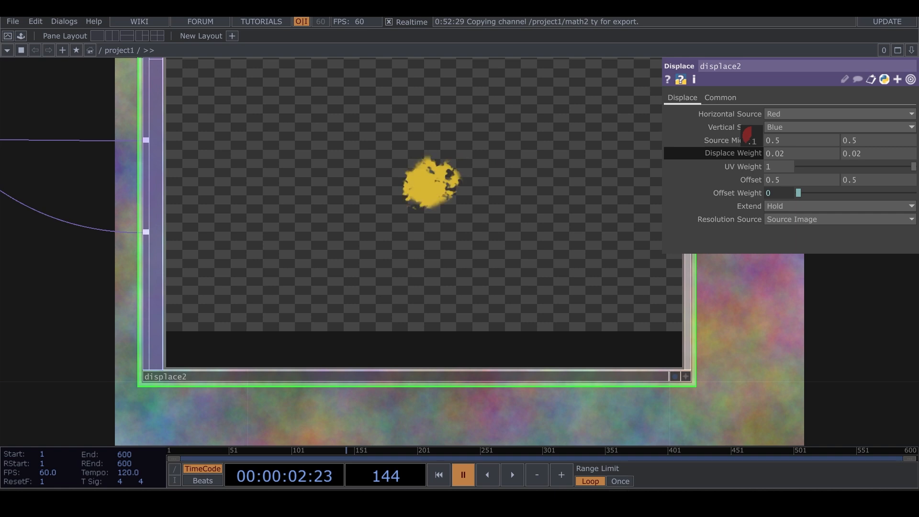
middle_drag(755, 154, 750, 166)
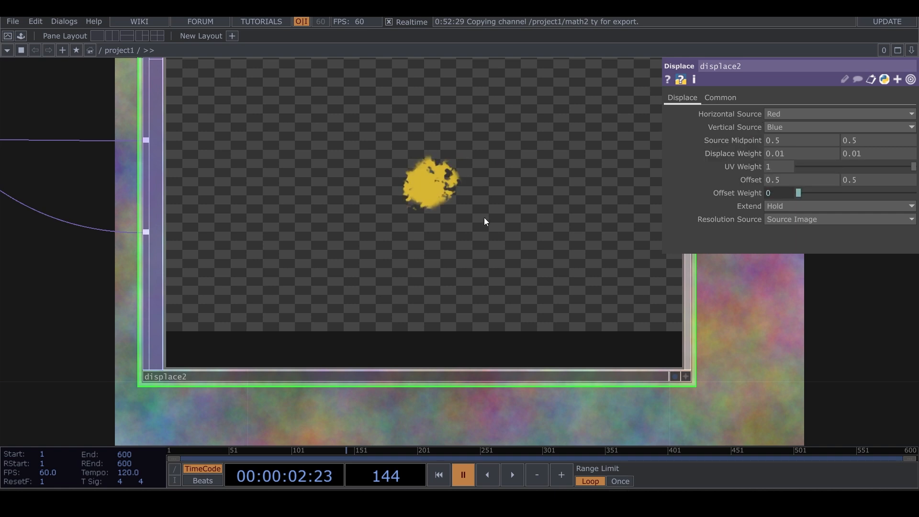
Step: Resume timeline playback and inspect the displaced image in displace2
scroll(425, 196, down, 5)
drag(529, 257, 465, 248)
click(512, 475)
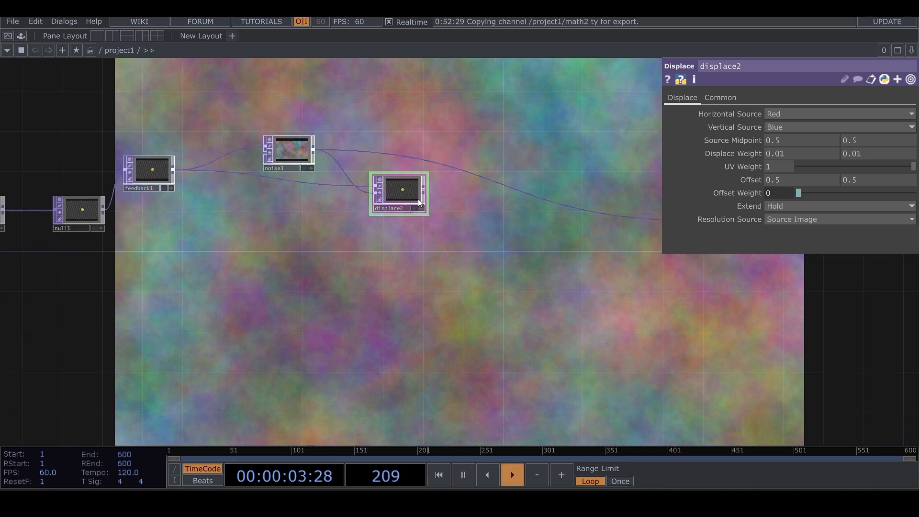
scroll(420, 200, up, 4)
scroll(346, 247, up, 3)
scroll(353, 254, down, 6)
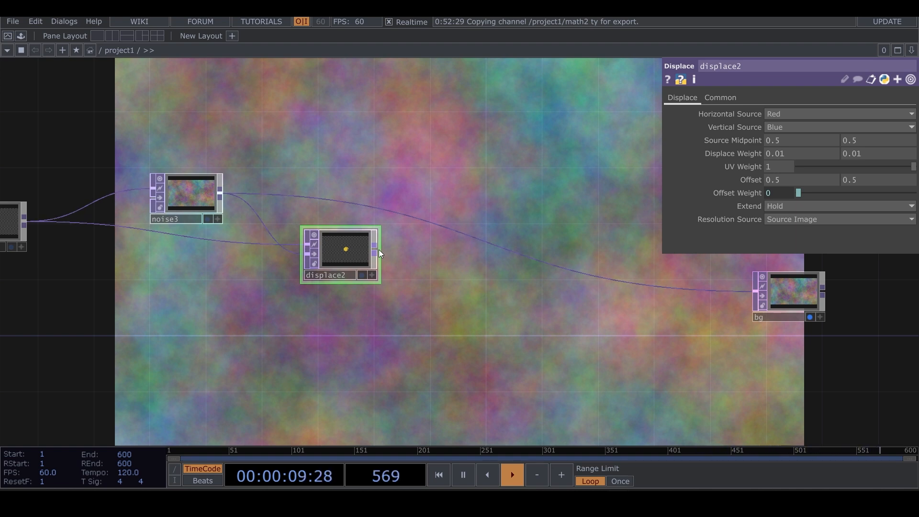
Step: Add a Level TOP fed by displace2's output
right_click(378, 249)
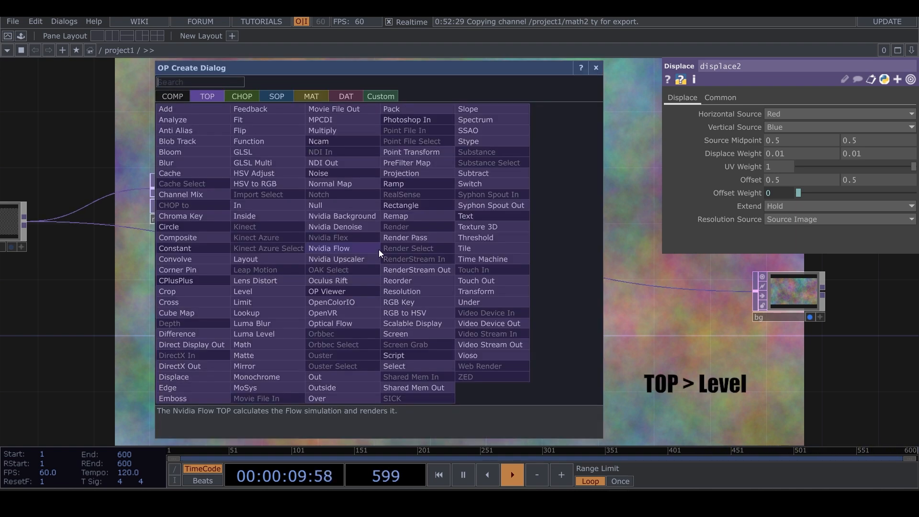
click(263, 290)
click(534, 217)
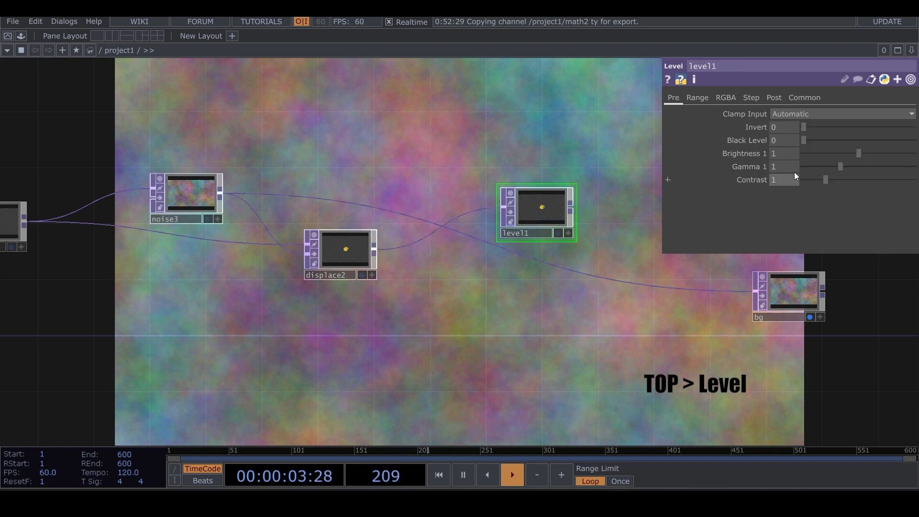
Step: Add a Composite TOP after level1 and wire feedback1 in as its second input
right_click(570, 208)
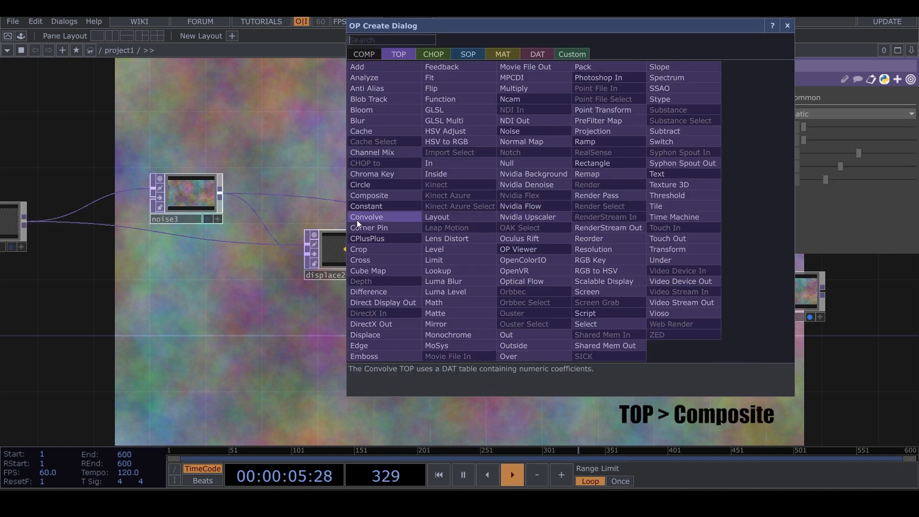
click(357, 220)
click(495, 323)
scroll(496, 324, down, 4)
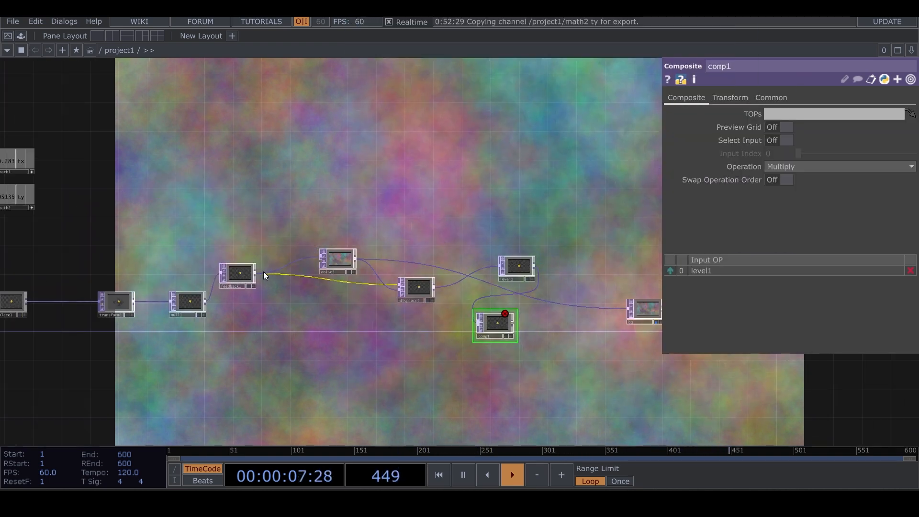
click(480, 336)
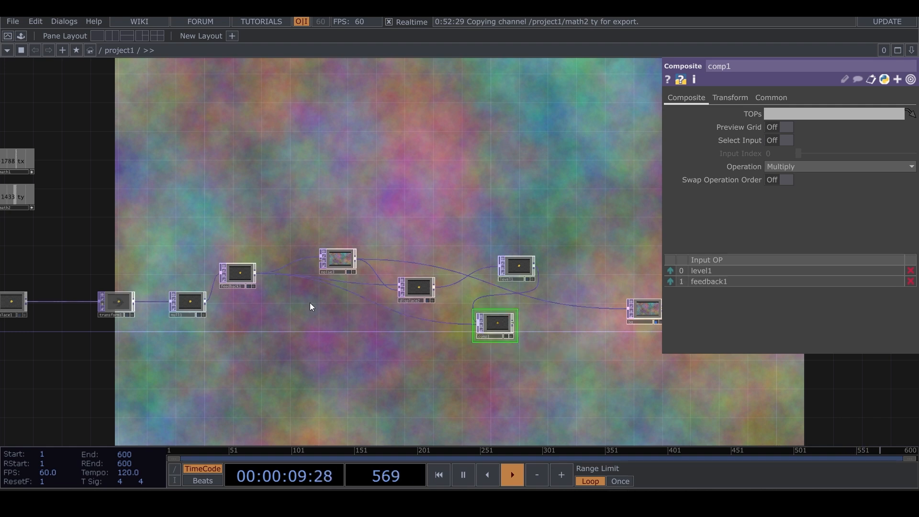
Step: Replace the feedback1 input of comp1 with null1, and make comp1 the target of feedback1 to close the loop
click(380, 306)
scroll(217, 302, up, 4)
drag(612, 368, 500, 343)
drag(647, 328, 158, 237)
scroll(529, 306, down, 4)
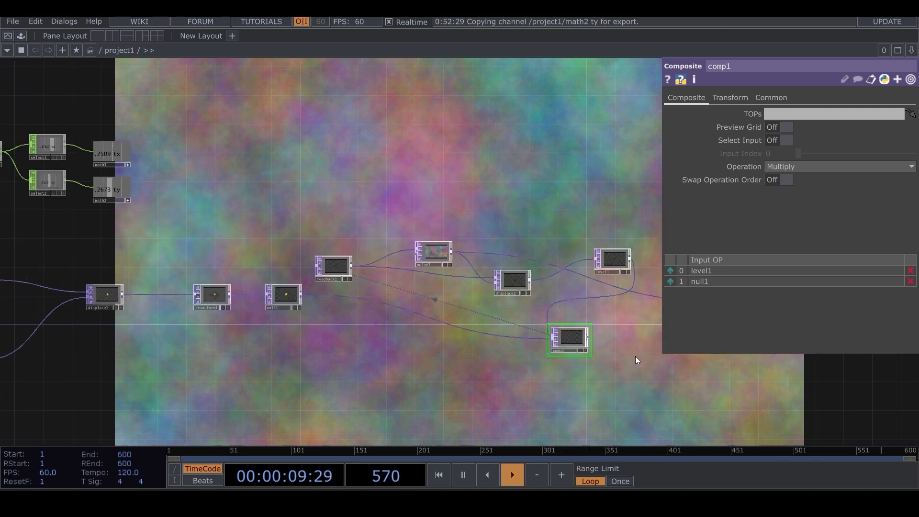
Step: Wire comp1 into bg in place of noise3 and set comp1's Operation to Over
drag(635, 359, 468, 331)
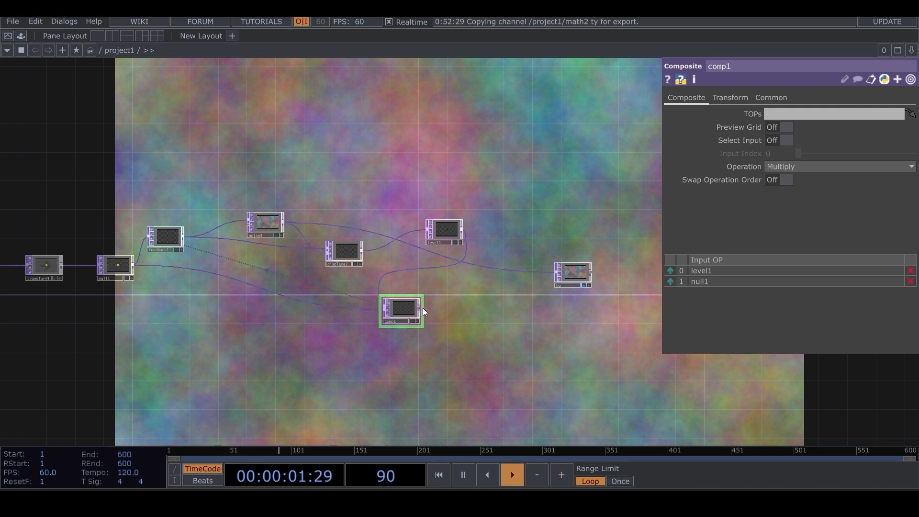
click(515, 270)
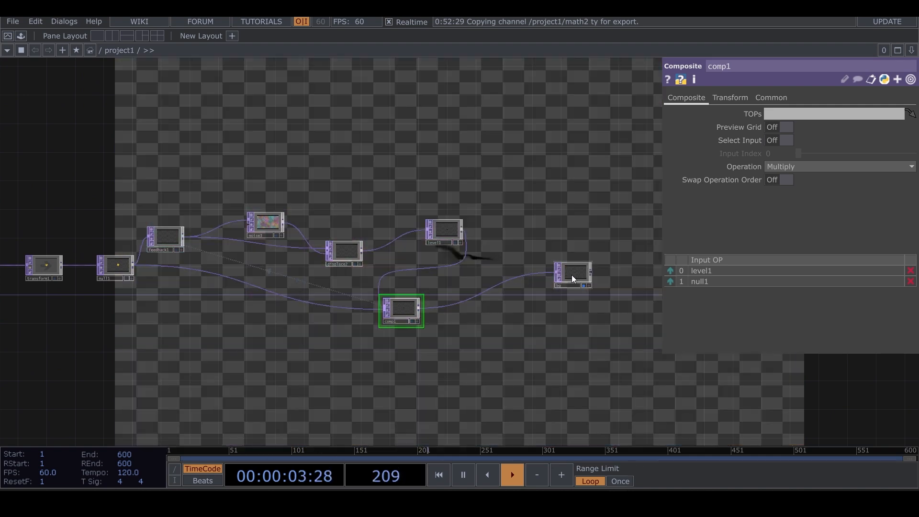
drag(572, 274, 635, 310)
click(817, 166)
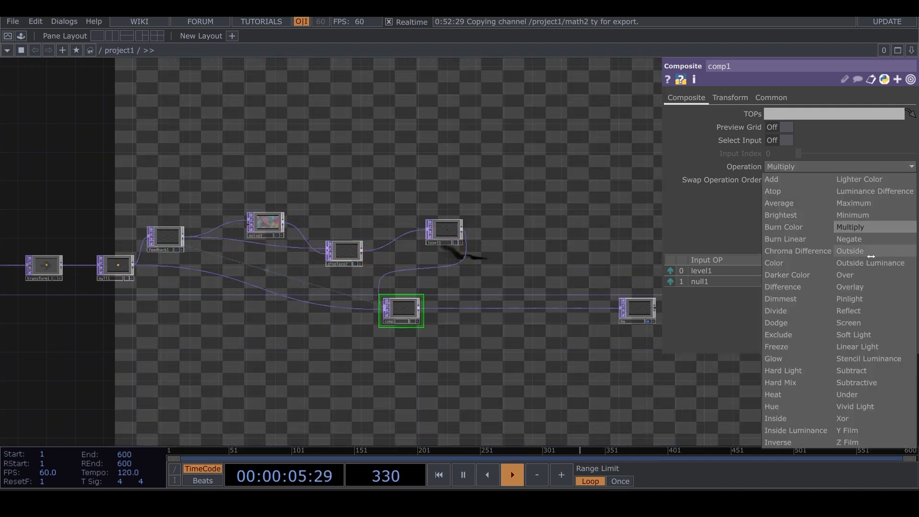
click(867, 276)
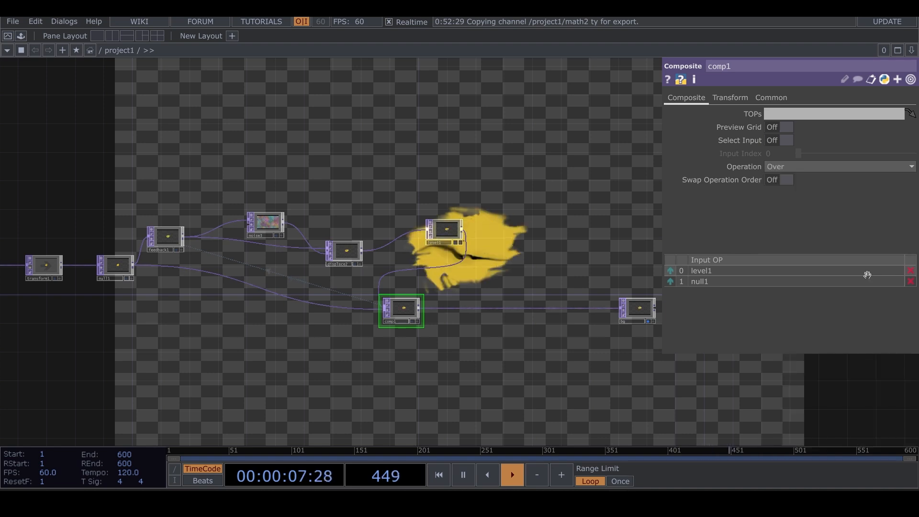
Step: Set the post Opacity of level1 to 0.99
drag(492, 334, 585, 377)
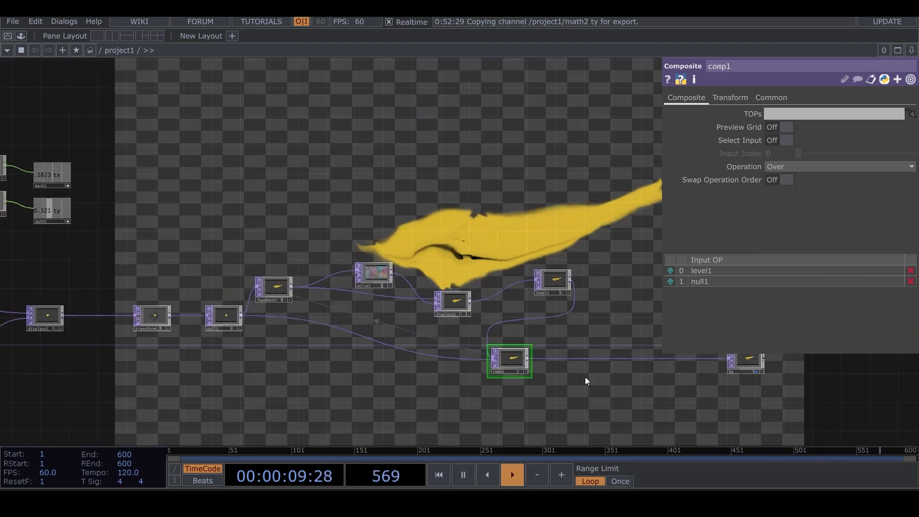
scroll(569, 258, up, 3)
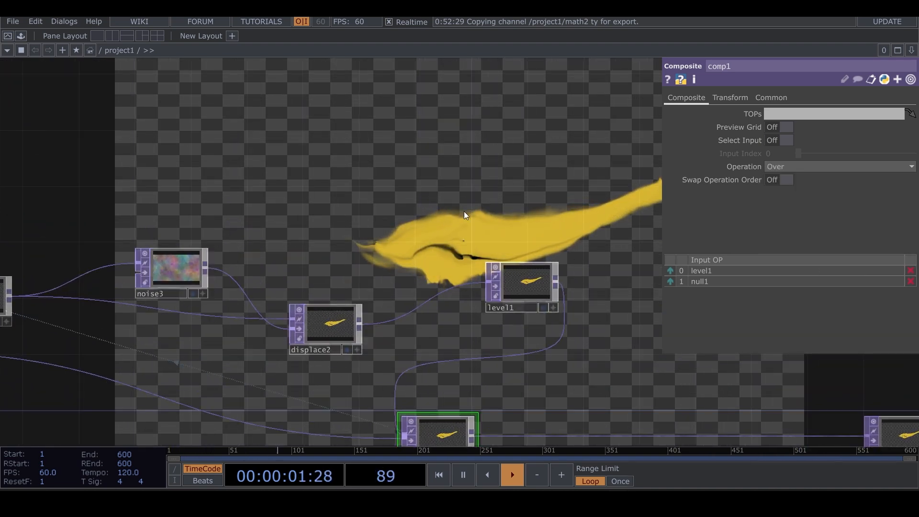
click(515, 281)
click(773, 98)
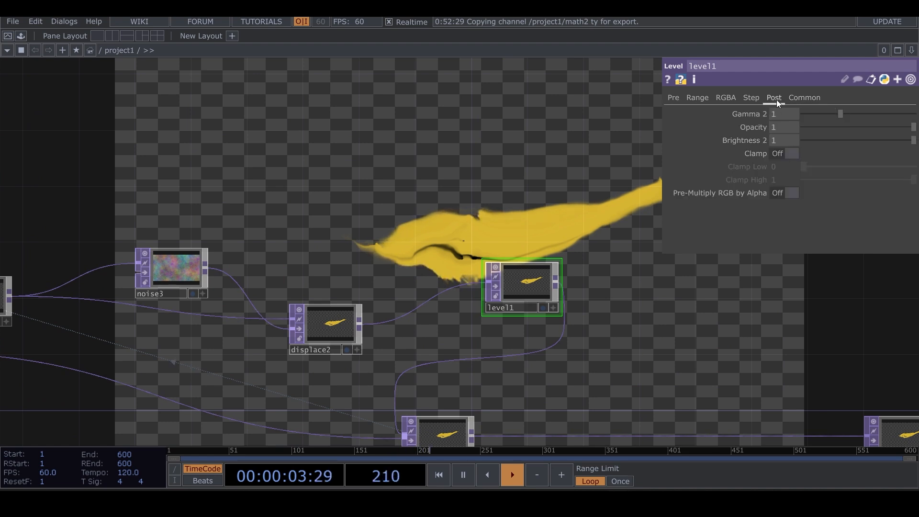
click(771, 127)
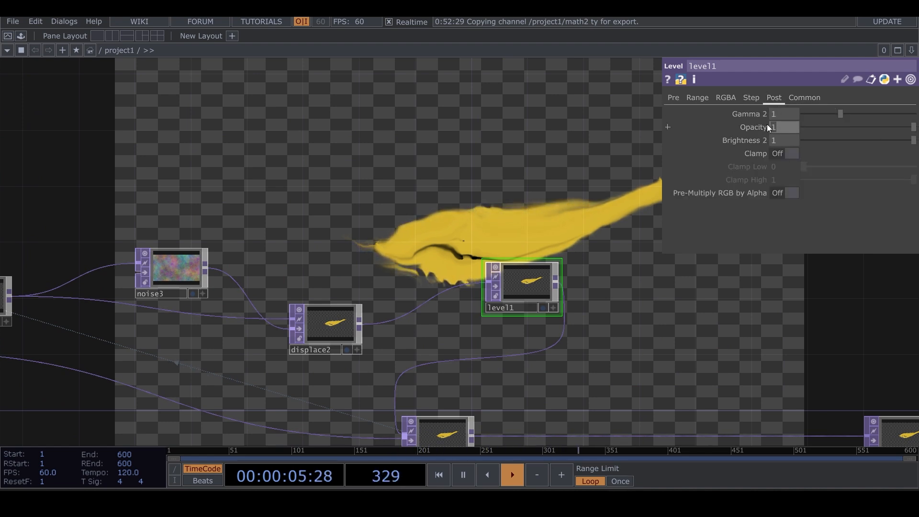
text(.99)
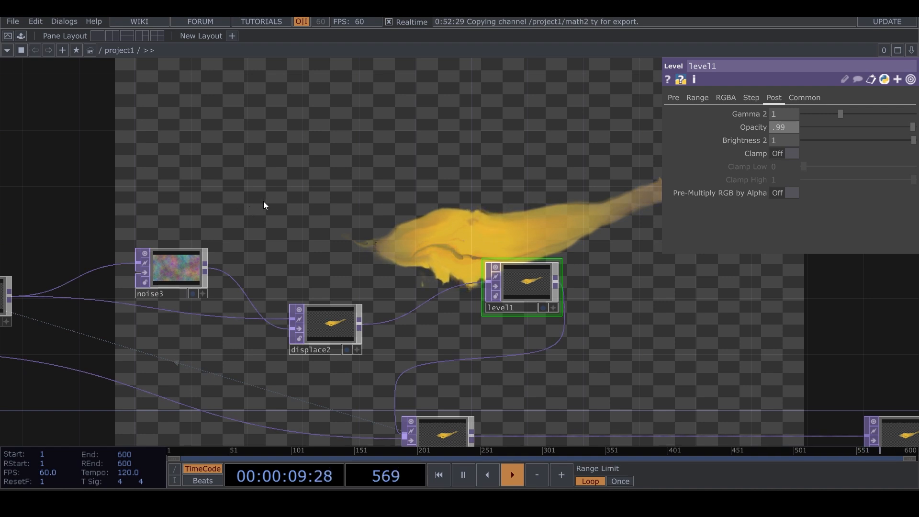
Step: Inspect the fading trail across the feedback network and lower level1's Opacity to 0.95
drag(372, 244, 457, 258)
scroll(458, 259, down, 4)
drag(49, 351, 157, 345)
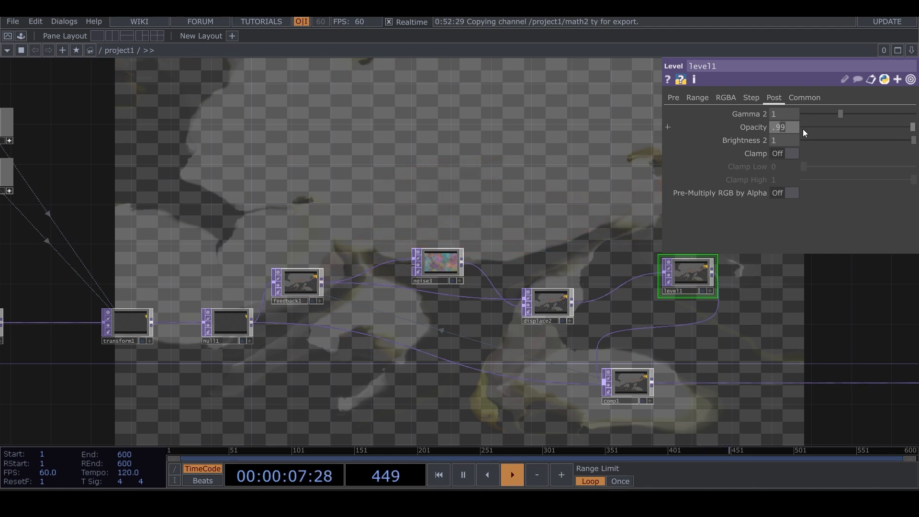
key(Return)
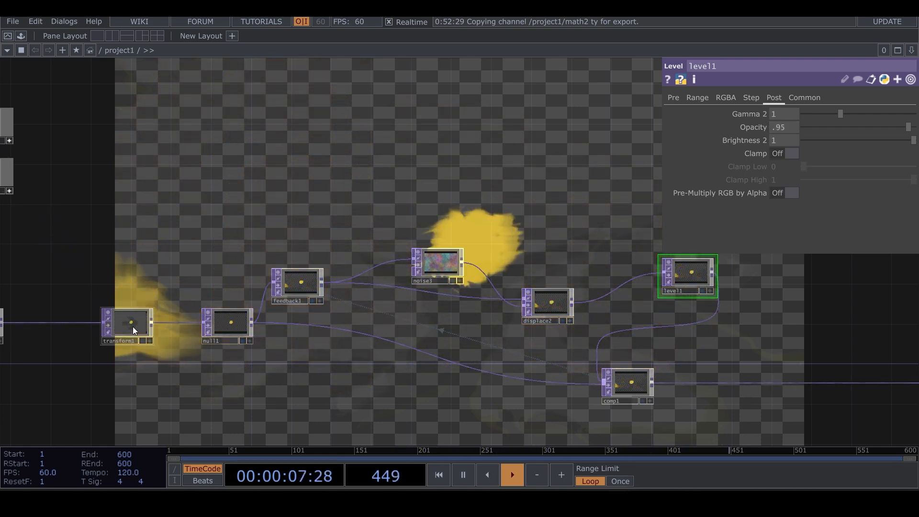
Step: Move bg farther away from comp1 and place displace2 and level1 closer to noise3 to tidy the network
drag(433, 361, 195, 243)
scroll(407, 268, down, 3)
drag(549, 335, 351, 289)
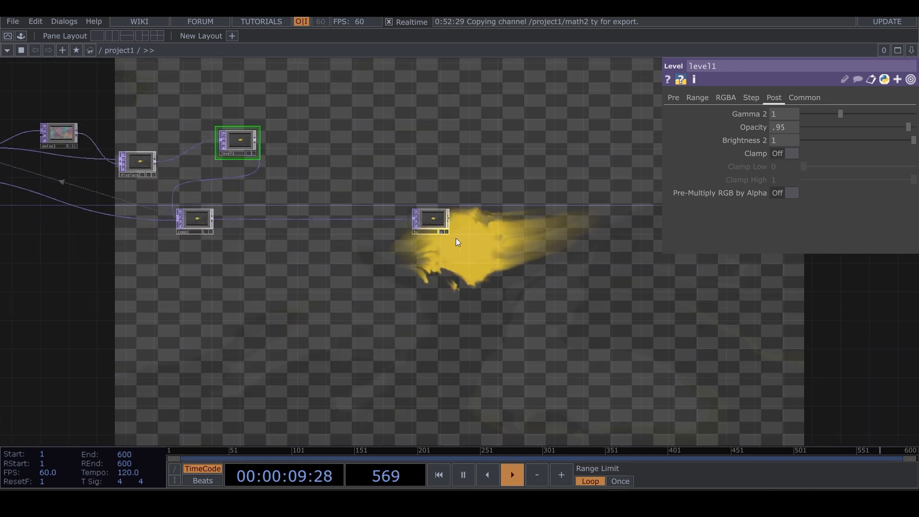
drag(434, 227, 619, 248)
drag(325, 319, 526, 368)
drag(324, 208, 275, 180)
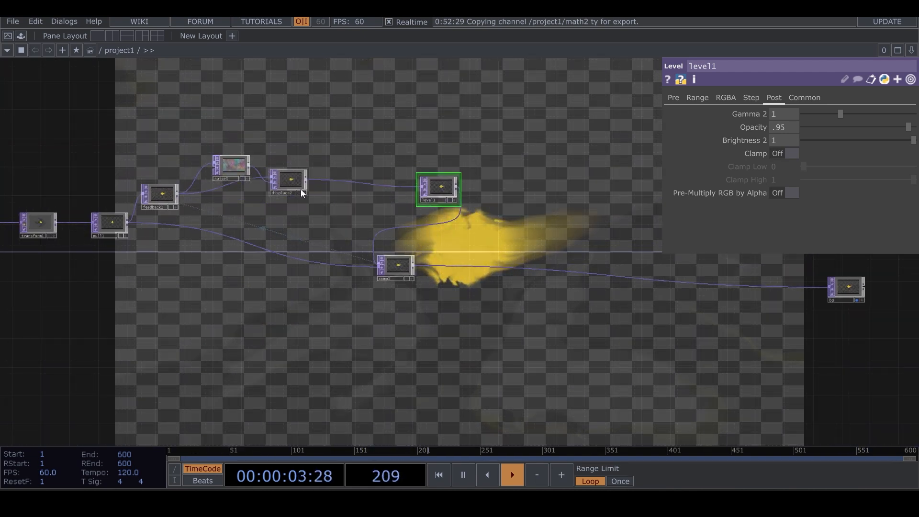
drag(438, 189, 340, 202)
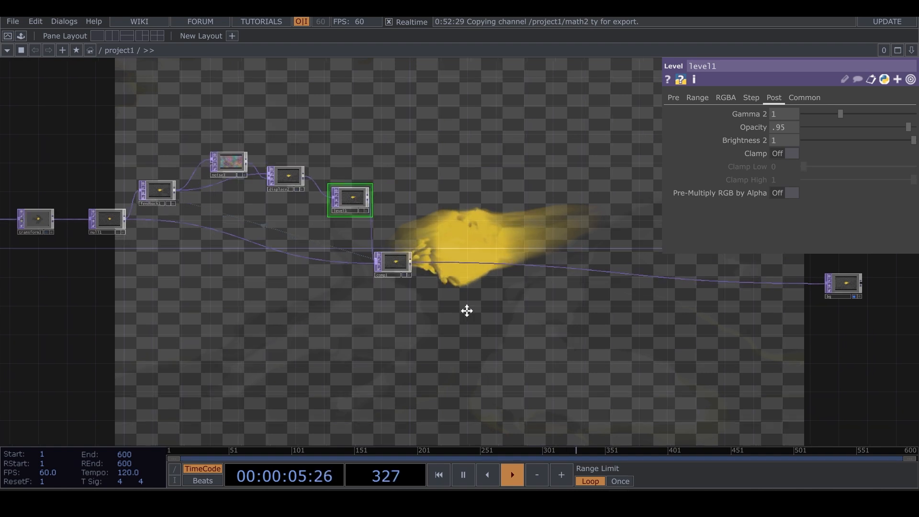
Step: Add an Edge TOP branching off comp1's output and place it below comp1
drag(441, 328, 392, 285)
right_click(397, 222)
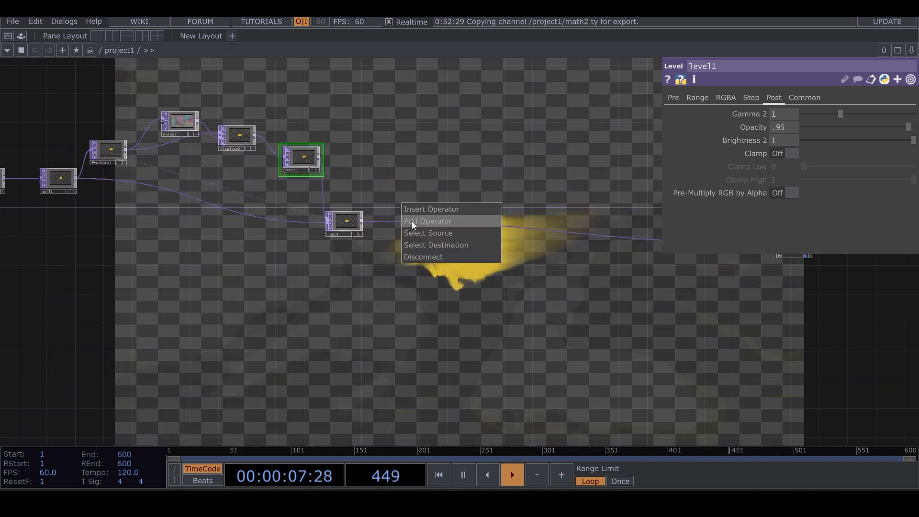
click(422, 213)
click(230, 352)
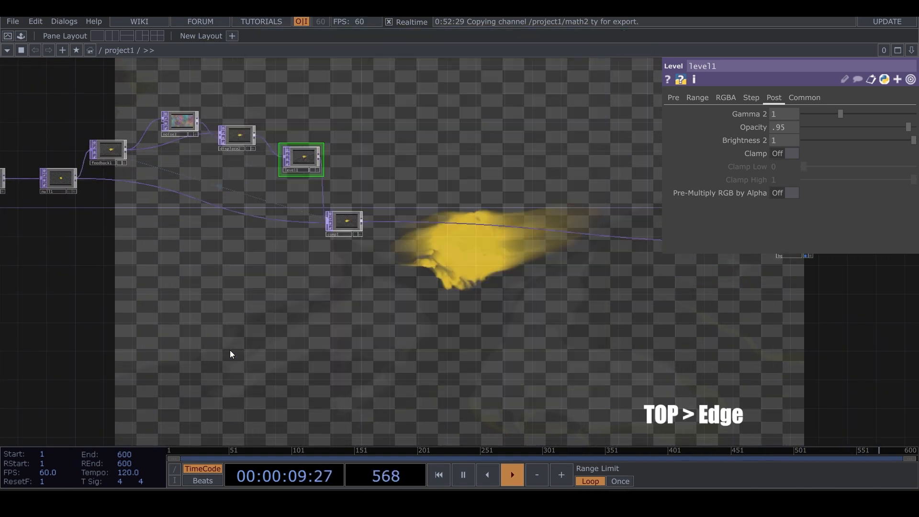
click(381, 282)
Step: Set edge1's Edge Color to red, about 1, 0.07, 0, and its Strength to 3
middle_drag(425, 283, 424, 243)
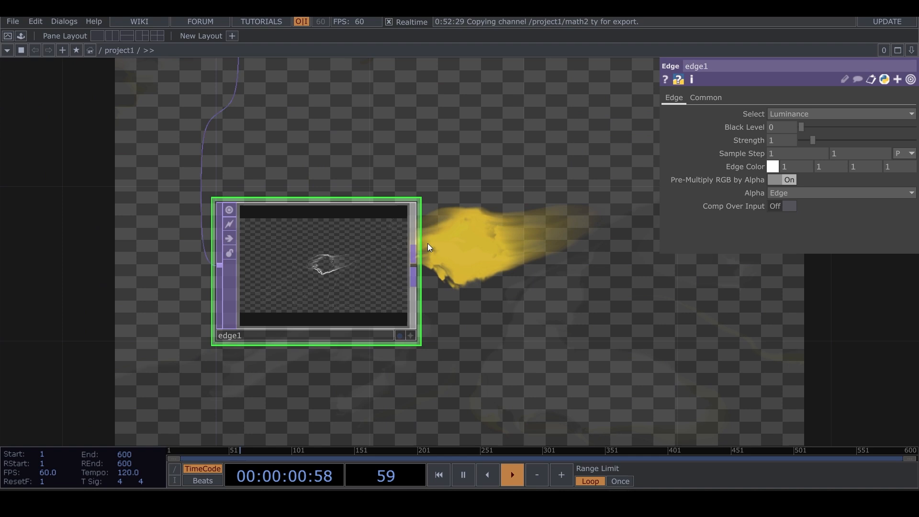
click(773, 166)
drag(860, 140, 897, 156)
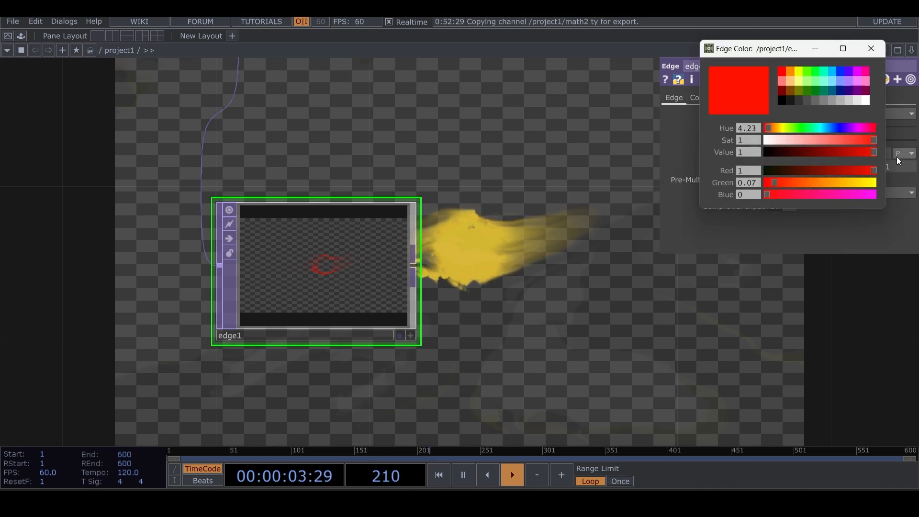
click(871, 49)
scroll(357, 262, up, 5)
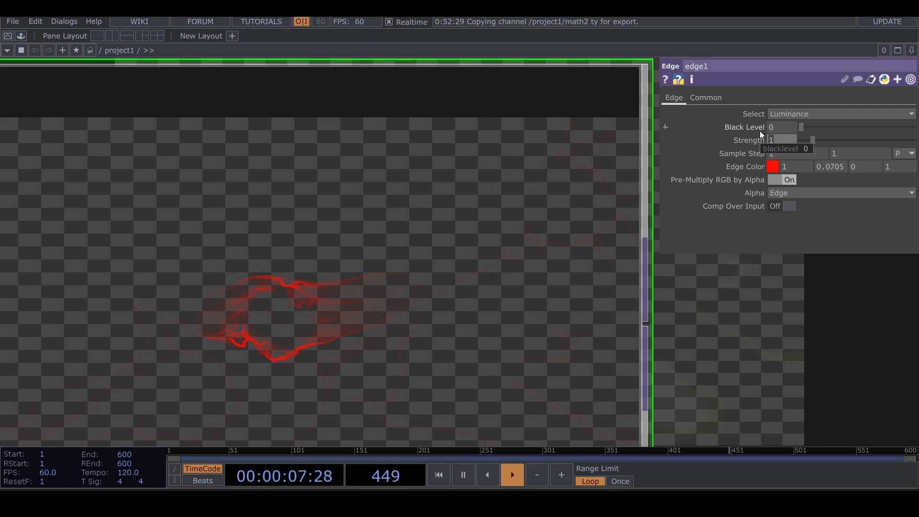
text(3)
key(Return)
Step: Add a Blur TOP after edge1 with Filter Size 10 and Pre-Shrink 3
scroll(416, 251, down, 5)
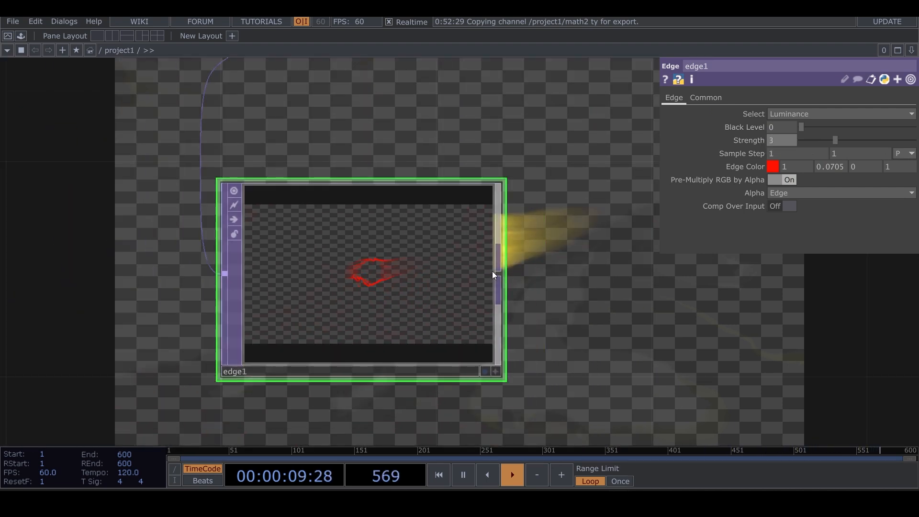
key(Tab)
click(311, 187)
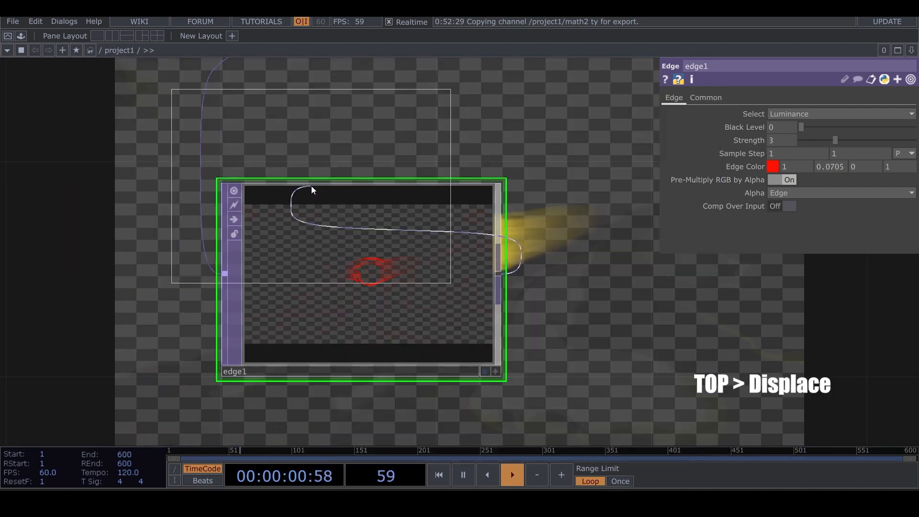
click(662, 252)
drag(644, 351, 415, 325)
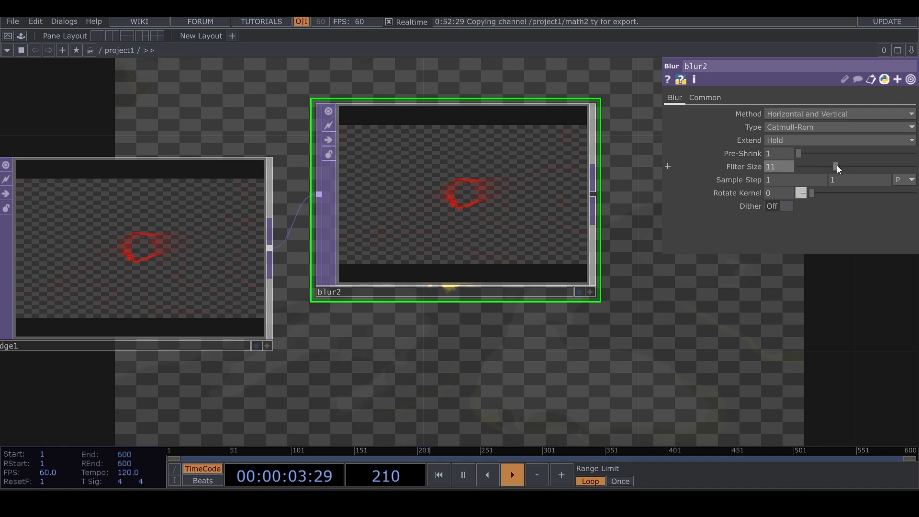
click(816, 153)
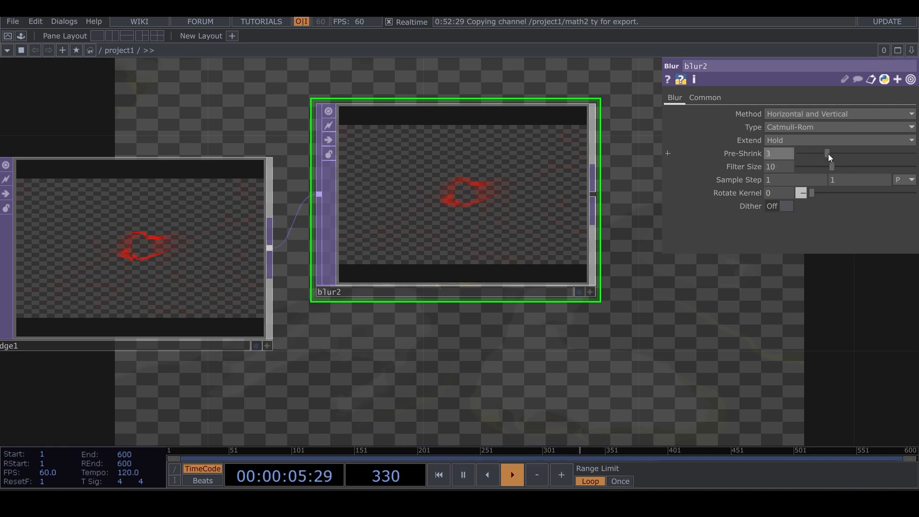
Step: Insert a Composite TOP between comp1 and bg and wire blur2 in as its second input
scroll(630, 177, down, 4)
drag(537, 122, 429, 196)
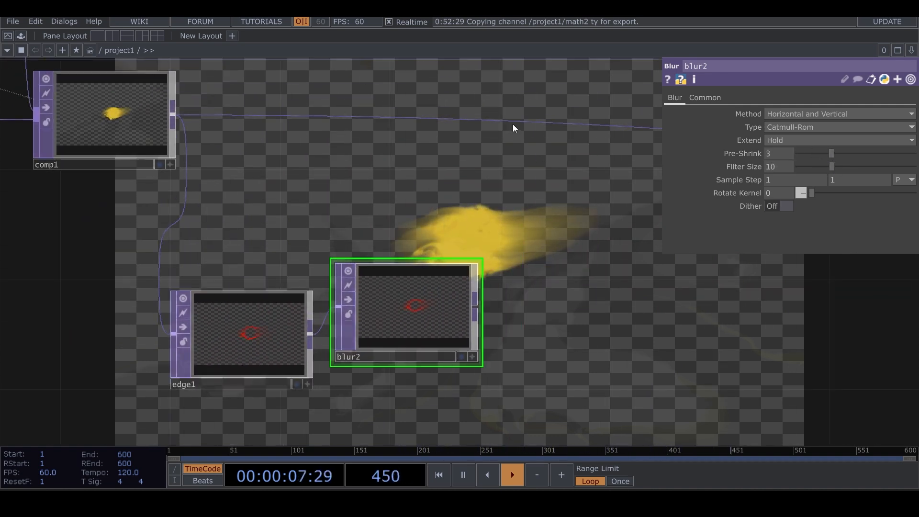
right_click(572, 121)
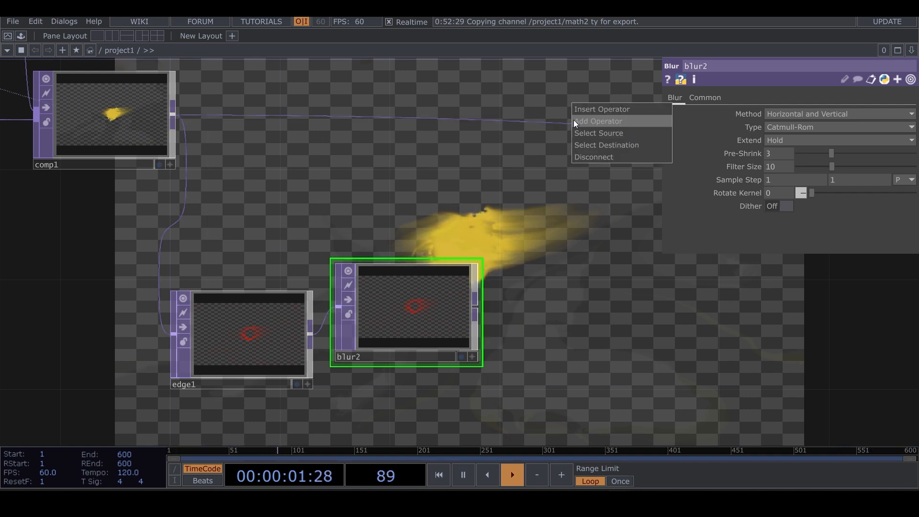
click(573, 120)
click(419, 186)
click(520, 191)
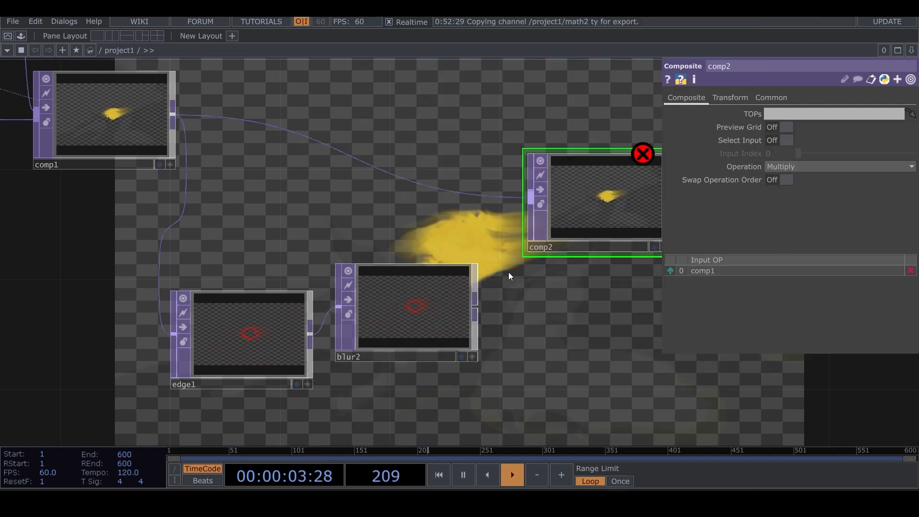
drag(475, 306, 530, 196)
Step: Set the Operation of comp2 to Over
click(808, 166)
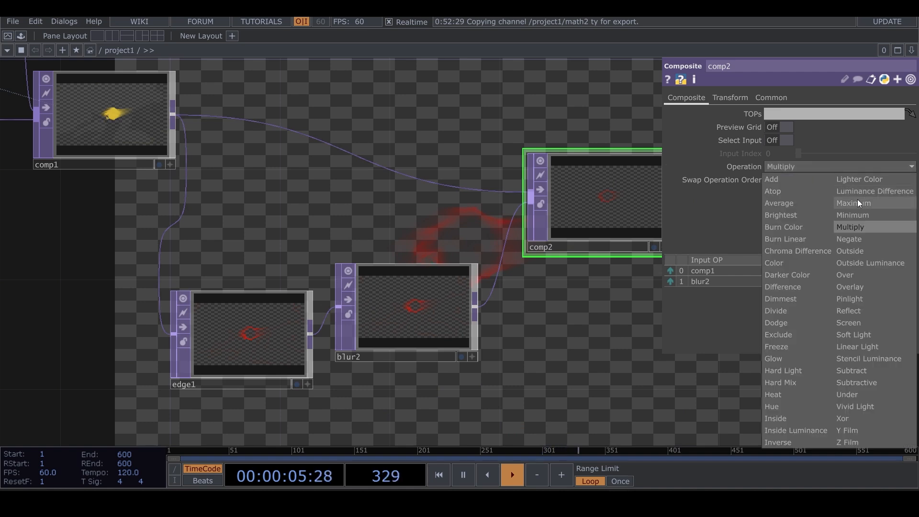
click(857, 202)
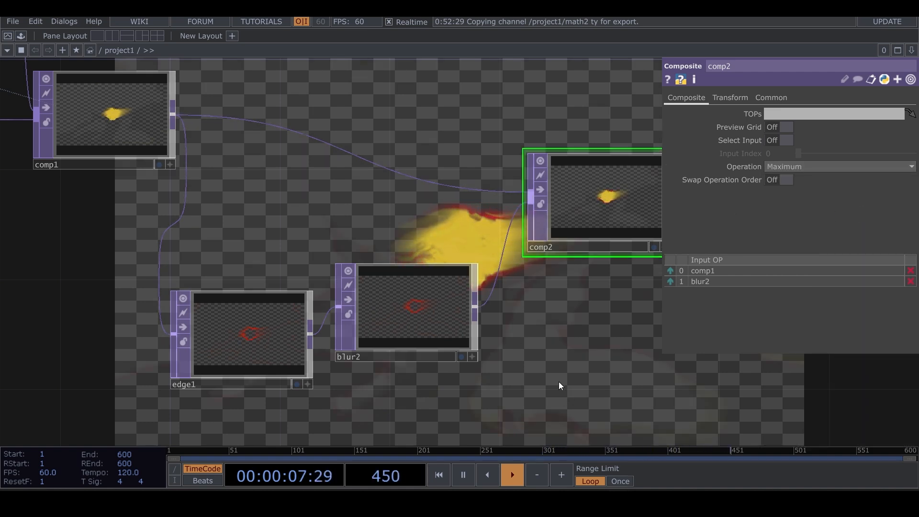
drag(560, 350, 506, 301)
click(809, 167)
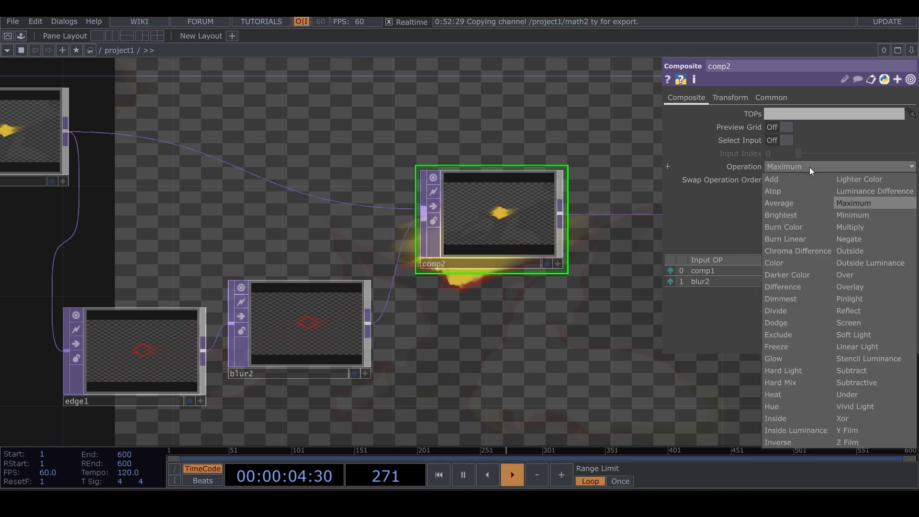
click(877, 274)
scroll(430, 362, down, 2)
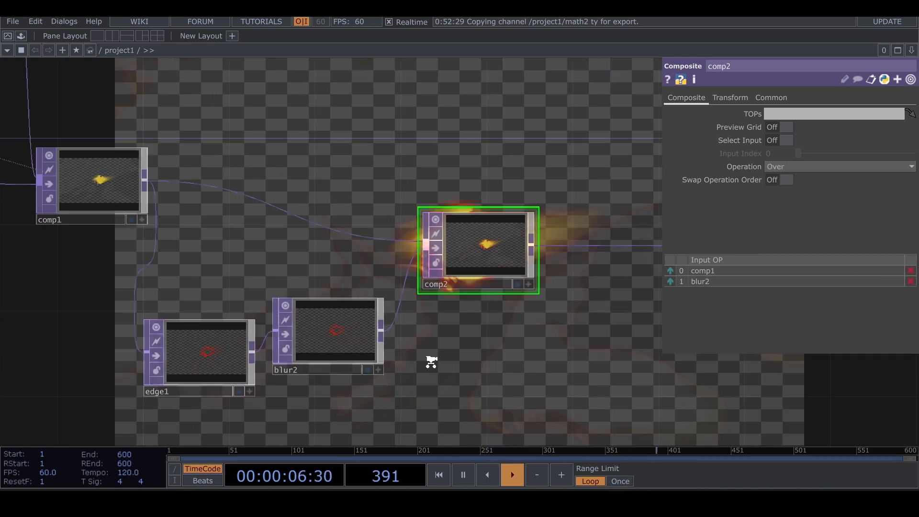
Step: Examine the flame trail behind the network and look over the whole operator chain
scroll(430, 362, down, 2)
drag(306, 217, 610, 264)
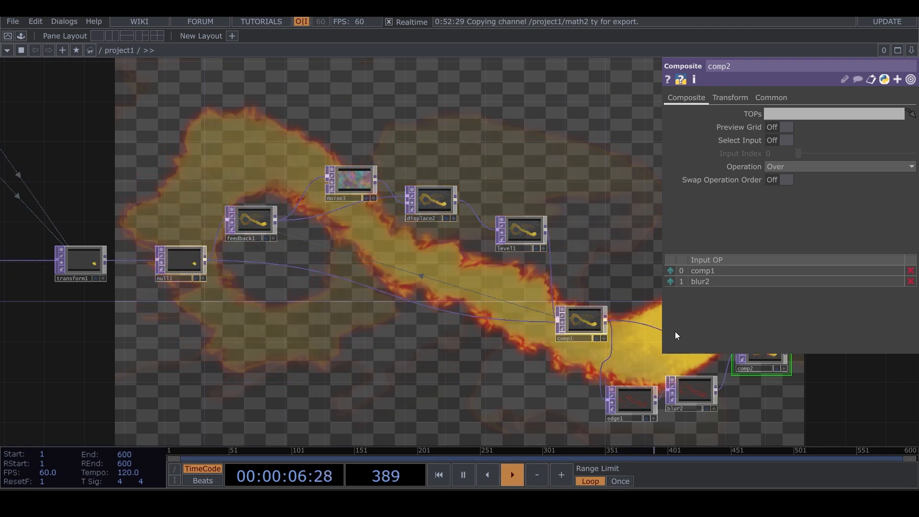
drag(513, 369, 441, 329)
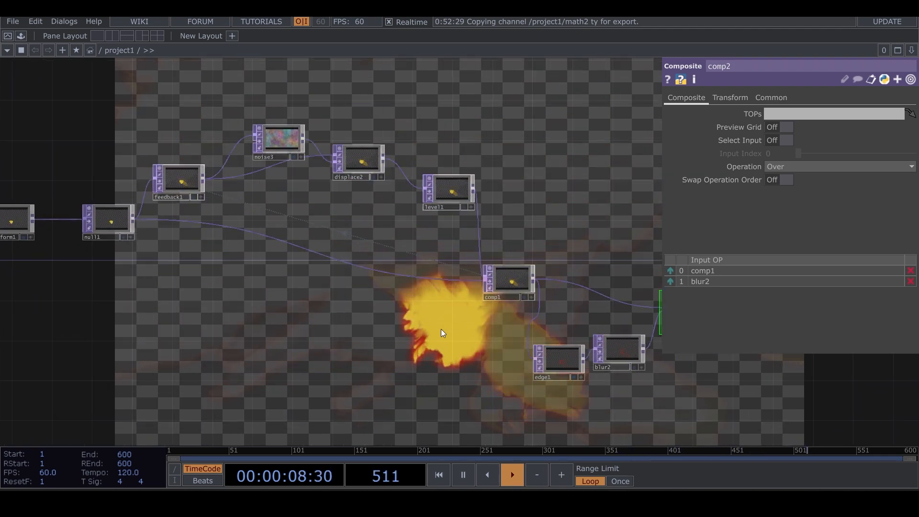
drag(277, 326, 498, 367)
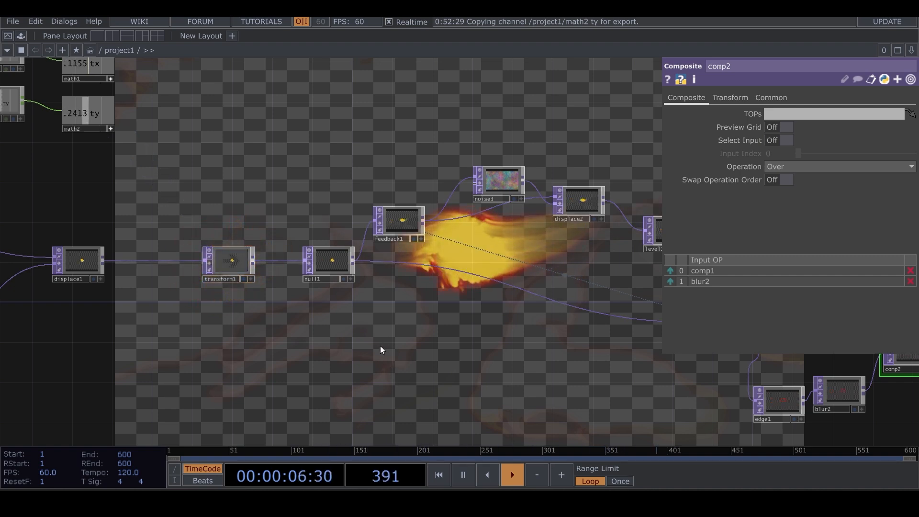
scroll(379, 345, down, 4)
drag(404, 343, 481, 191)
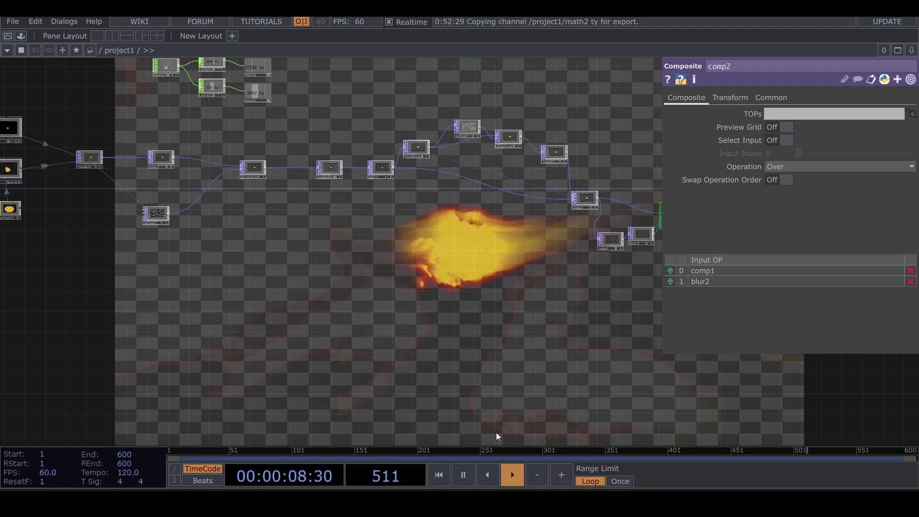
drag(444, 380, 518, 315)
scroll(519, 314, down, 3)
drag(534, 376, 489, 317)
Step: Pause the timeline and turn off the background display of the bg operator
click(463, 474)
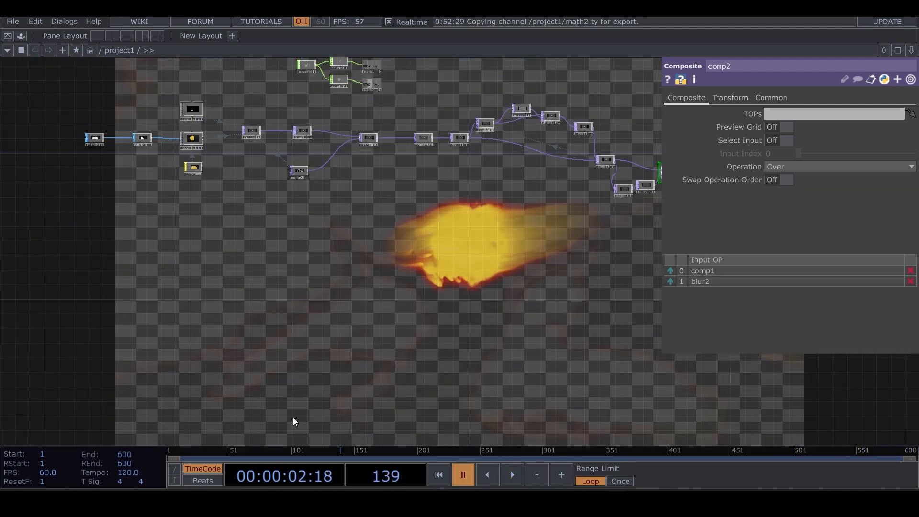
scroll(211, 298, up, 2)
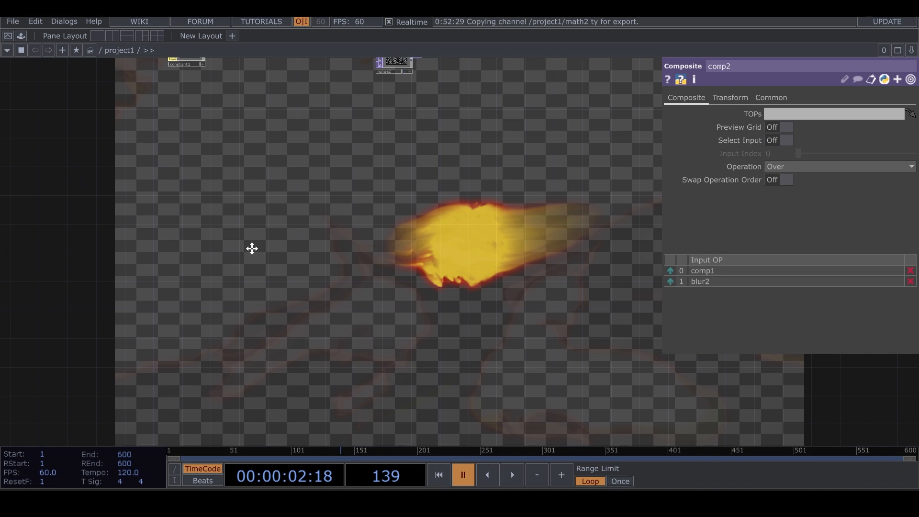
drag(252, 248, 275, 313)
scroll(326, 304, down, 4)
drag(617, 307, 459, 282)
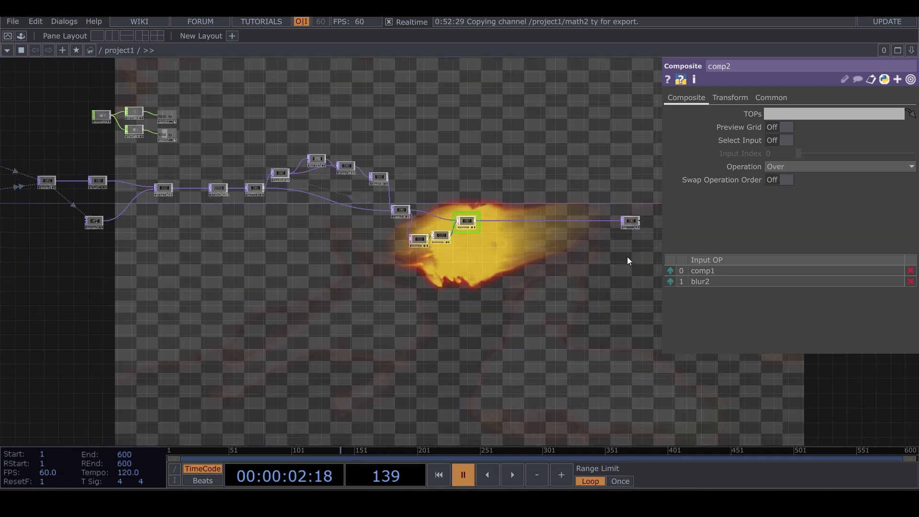
scroll(587, 229, up, 5)
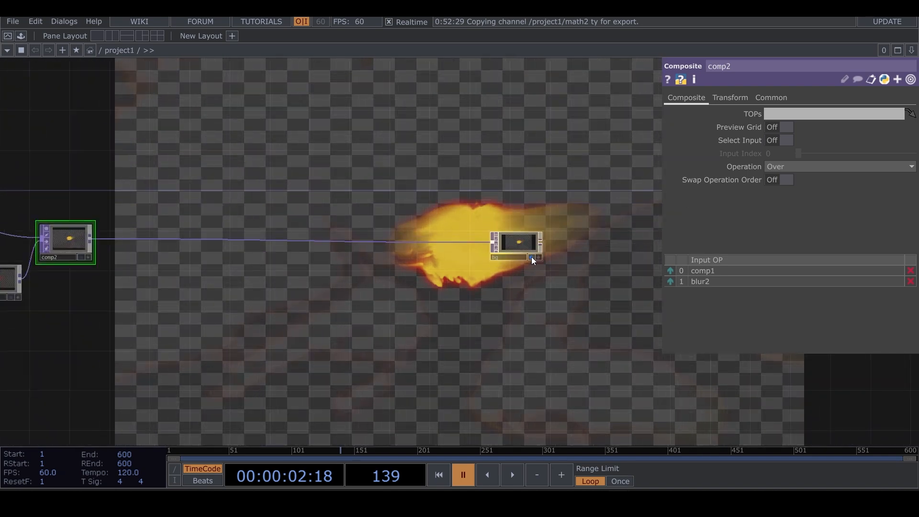
click(532, 258)
Step: Add a Noise TOP in the empty area below the network and set its Period to 2
scroll(235, 385, down, 5)
drag(277, 381, 890, 252)
drag(253, 304, 310, 278)
scroll(310, 277, up, 4)
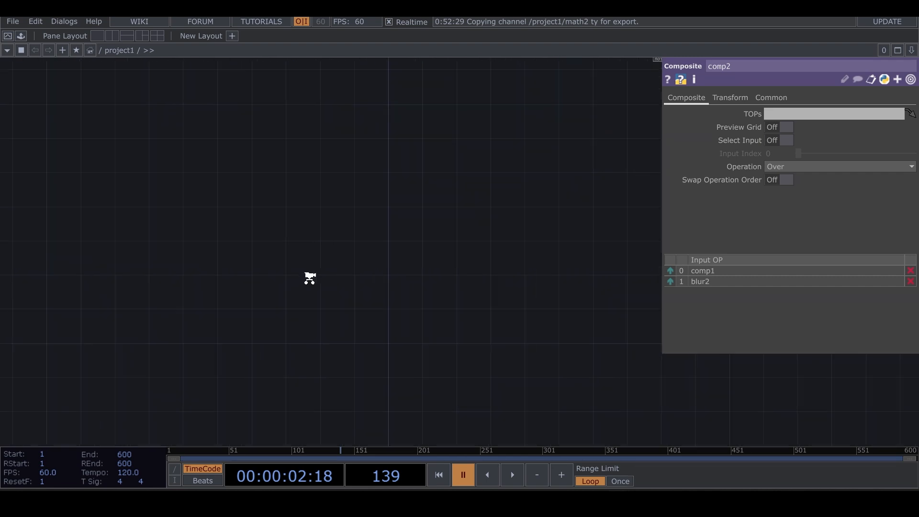
scroll(310, 277, up, 1)
drag(340, 342, 281, 416)
drag(282, 327, 279, 275)
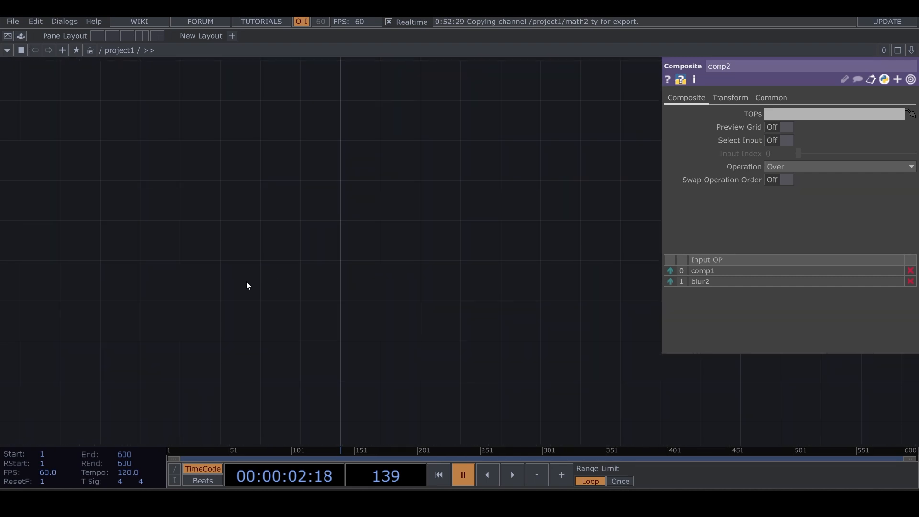
key(Tab)
click(214, 205)
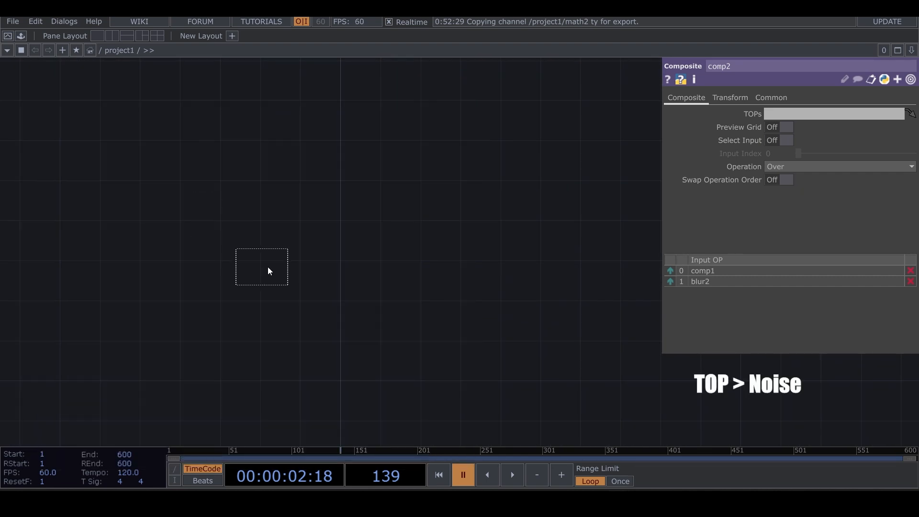
click(281, 273)
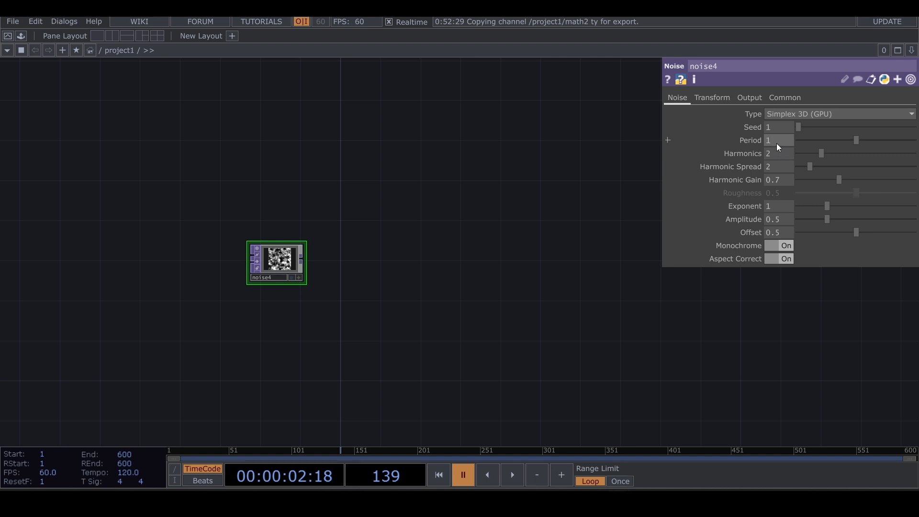
key(Return)
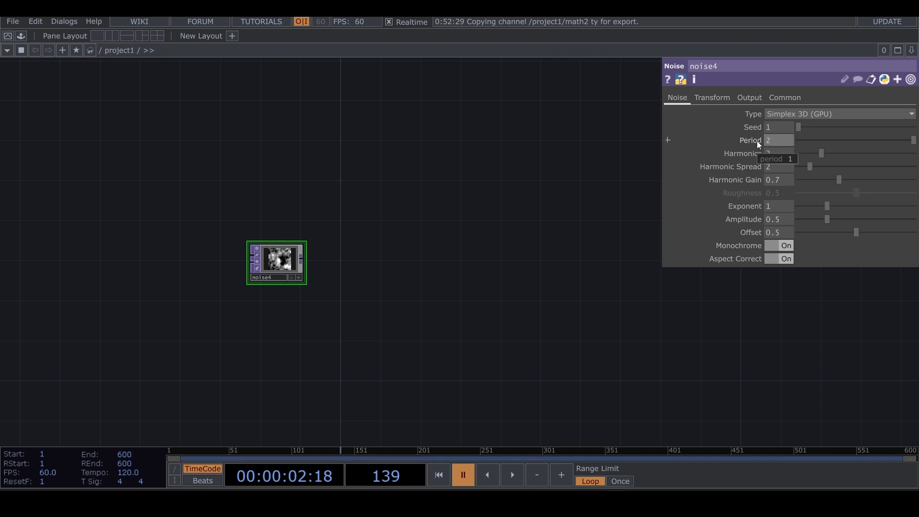
scroll(309, 268, up, 3)
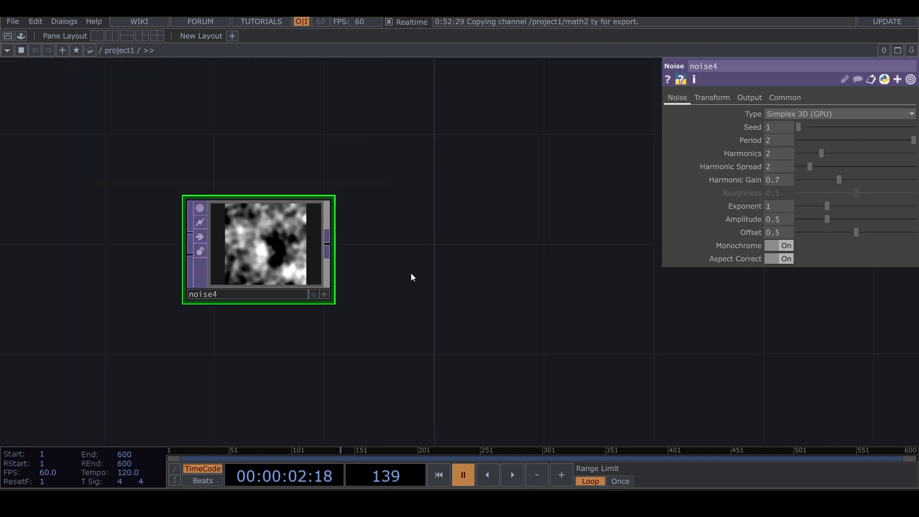
Step: Copy the Resolution parameter of render1
scroll(335, 239, down, 8)
scroll(401, 206, down, 1)
drag(416, 153, 399, 206)
click(423, 165)
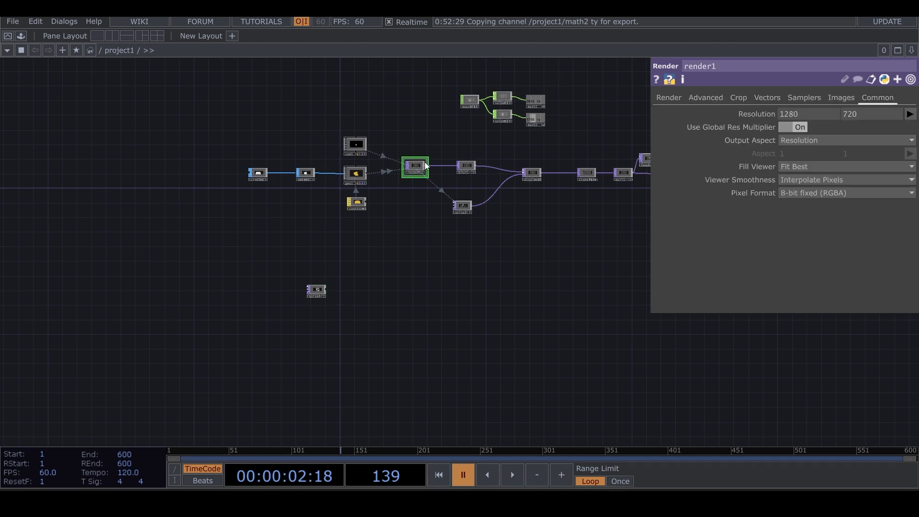
right_click(756, 112)
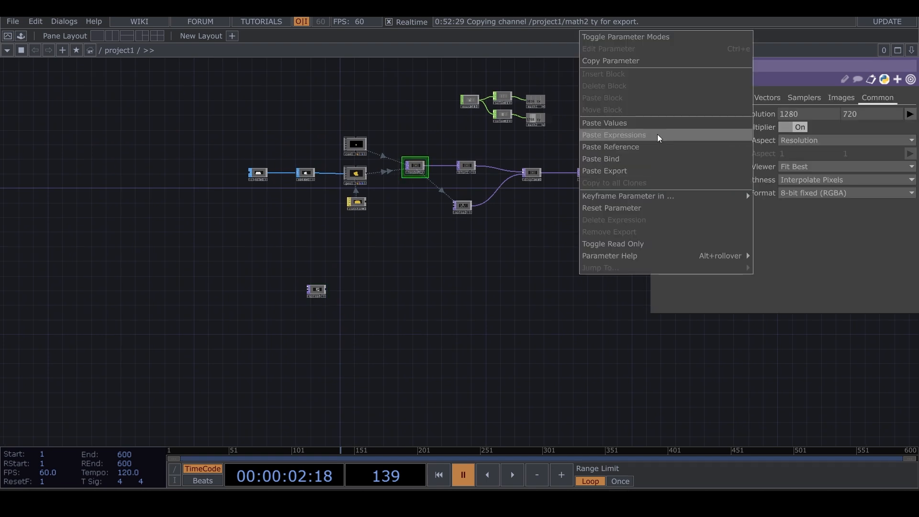
click(643, 61)
Step: Paste the copied resolution as a reference into the Resolution of noise4
scroll(390, 174, up, 5)
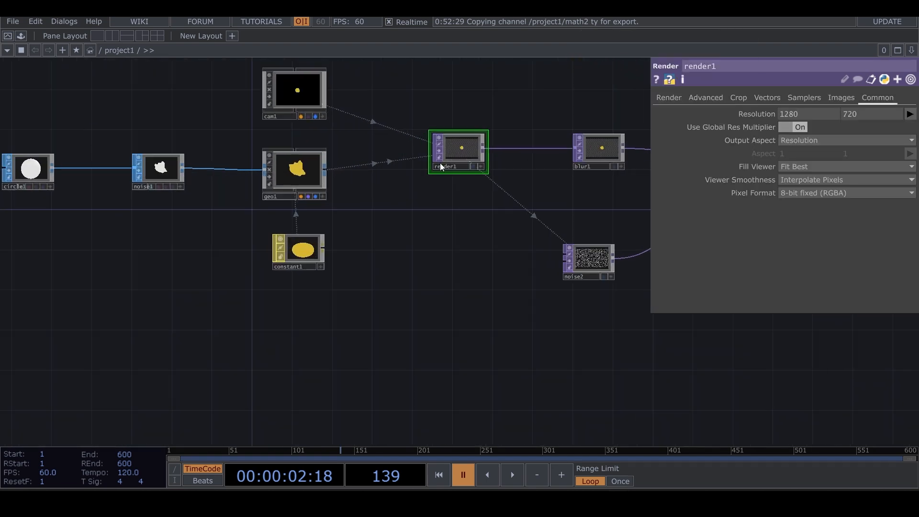
drag(404, 320, 447, 222)
click(234, 390)
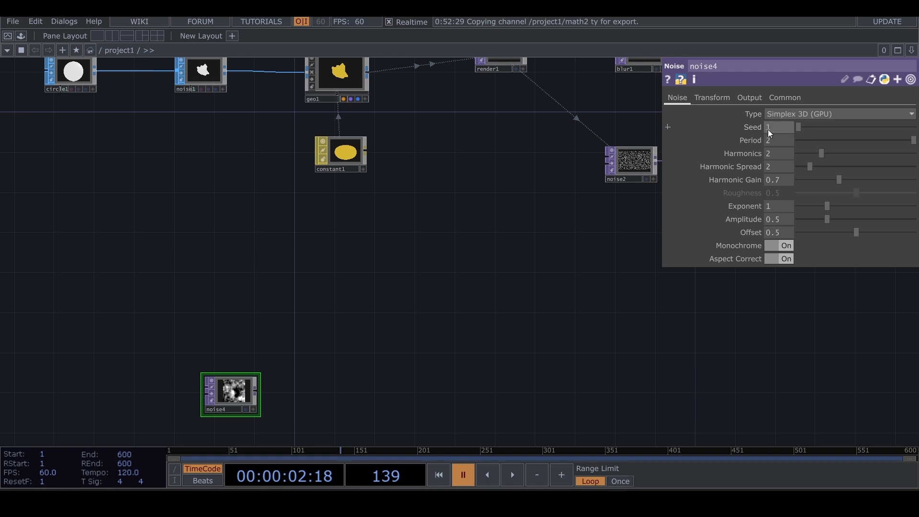
click(782, 97)
right_click(744, 126)
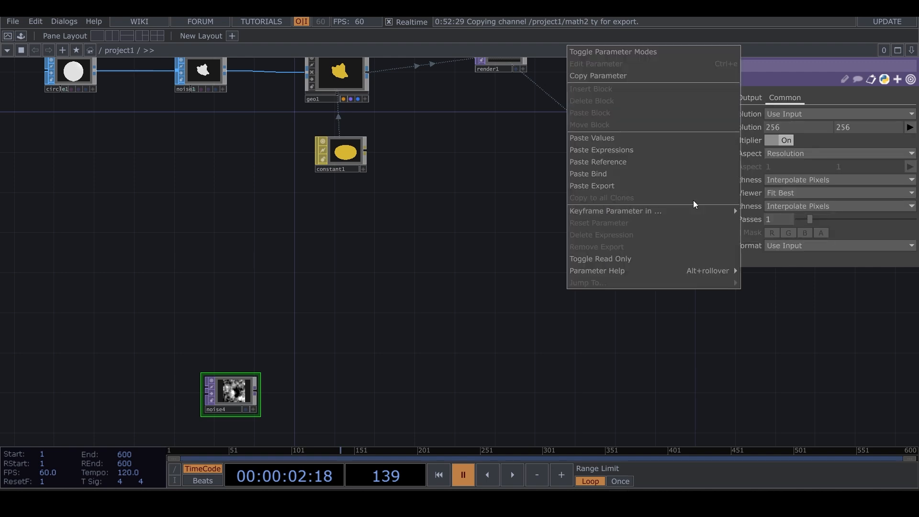
click(682, 162)
Step: Lower the Offset of noise4 to about 0.218
drag(415, 260, 470, 183)
scroll(322, 295, up, 5)
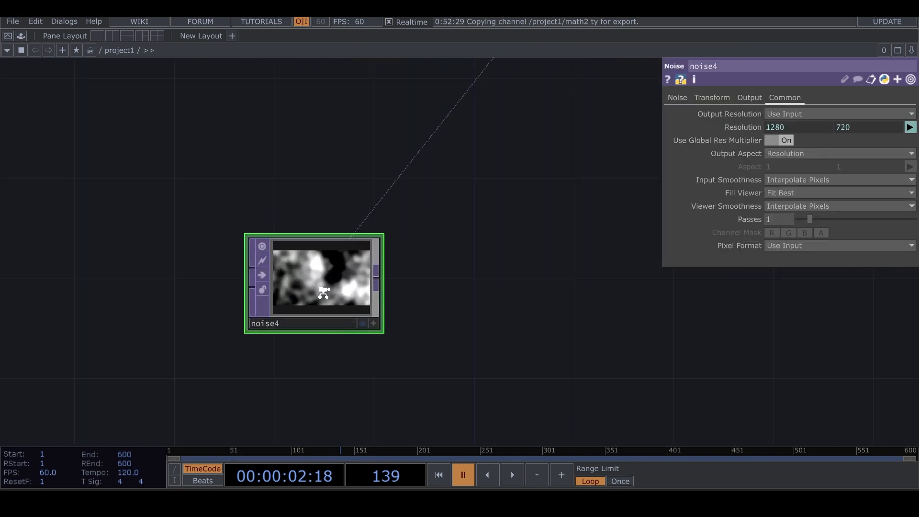
drag(494, 312, 481, 274)
click(680, 99)
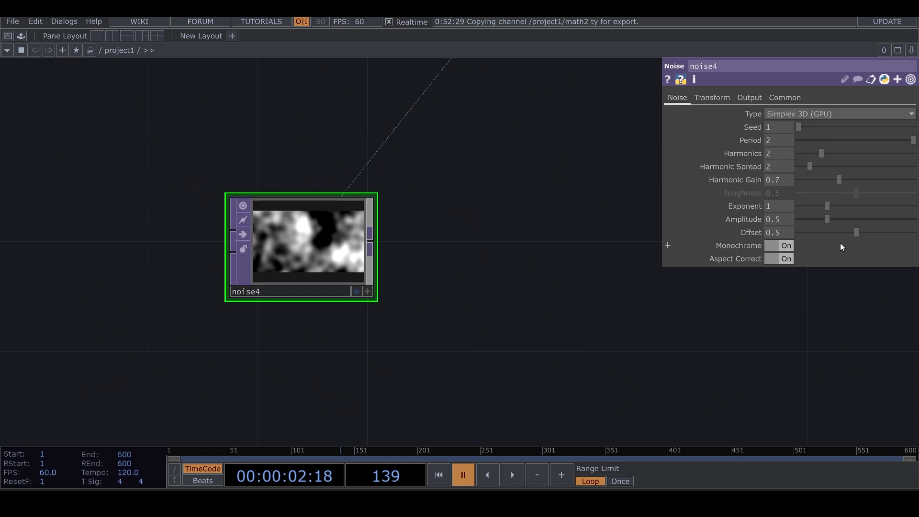
drag(831, 231, 824, 231)
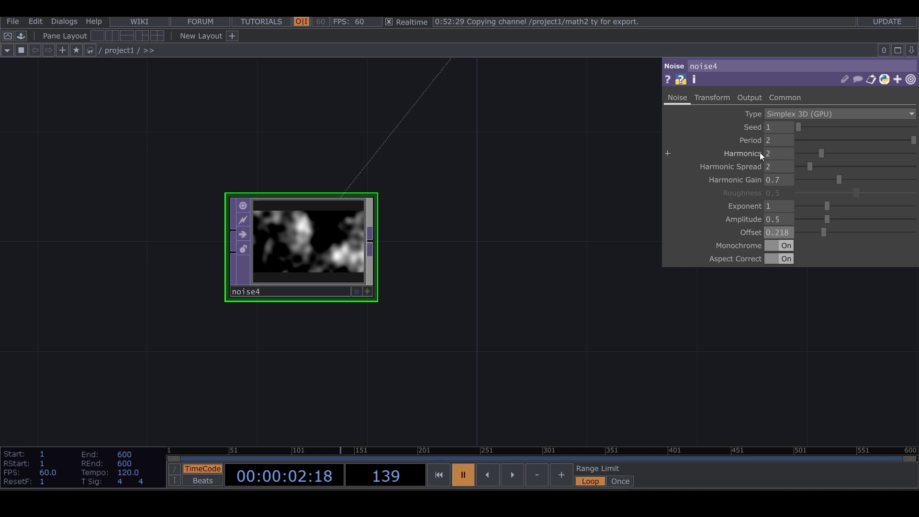
Step: Animate noise4's Translate Z with the expression absTime.seconds*.2 and resume timeline playback
click(711, 97)
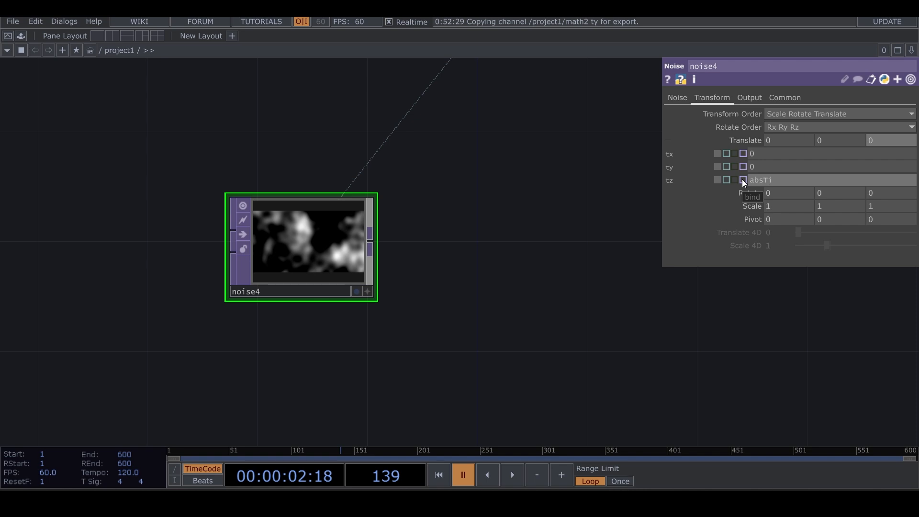
text(me. seconds *.2)
key(Return)
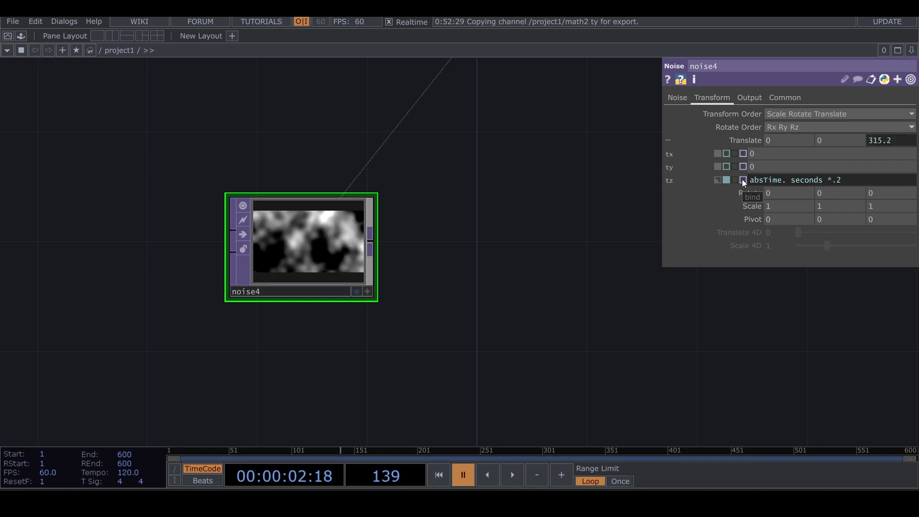
click(511, 476)
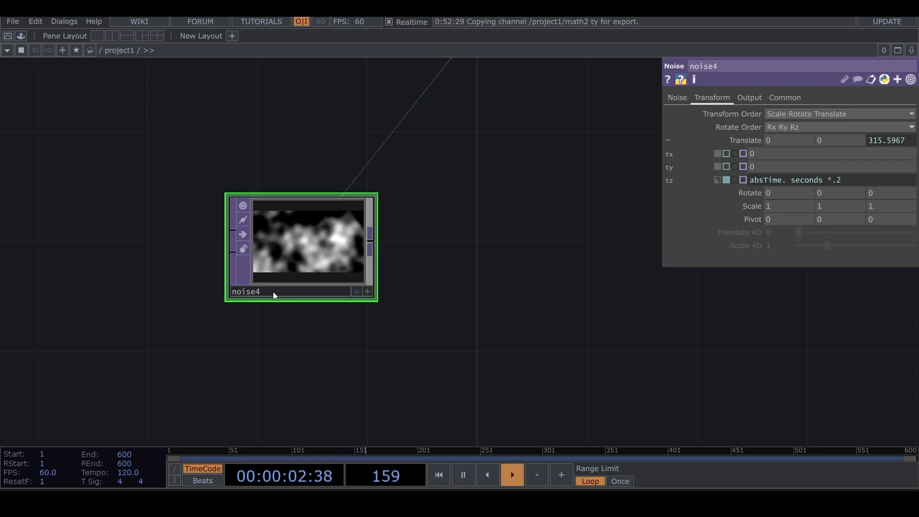
Step: Duplicate noise4 and place the copy directly below it
scroll(311, 251, up, 2)
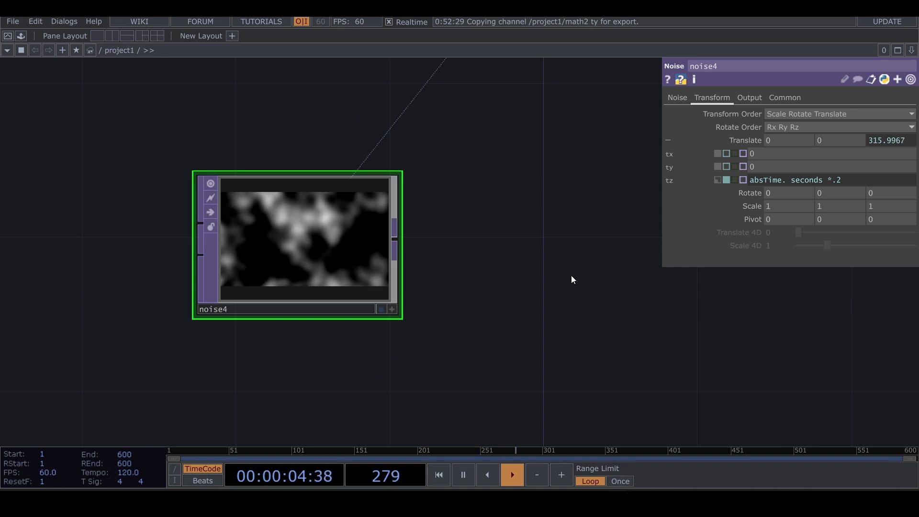
drag(580, 358, 544, 341)
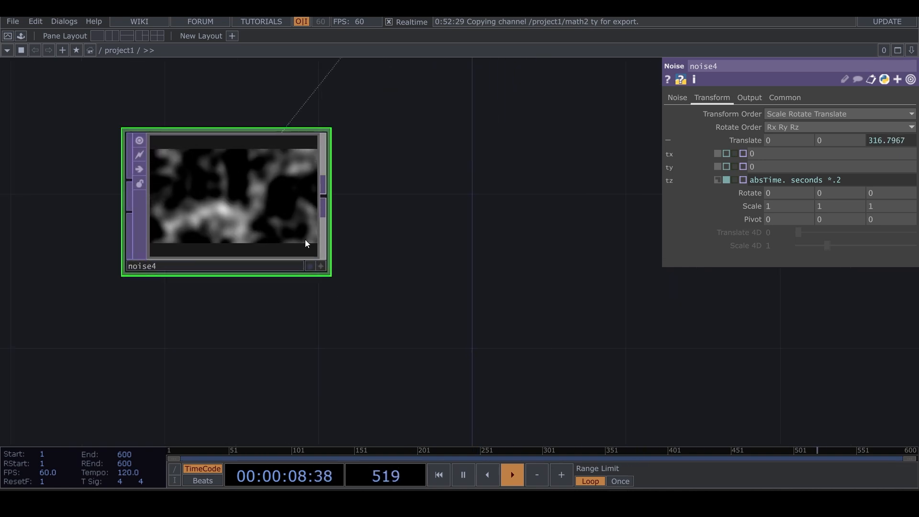
key(ctrl+c)
key(ctrl+v)
drag(433, 348, 427, 264)
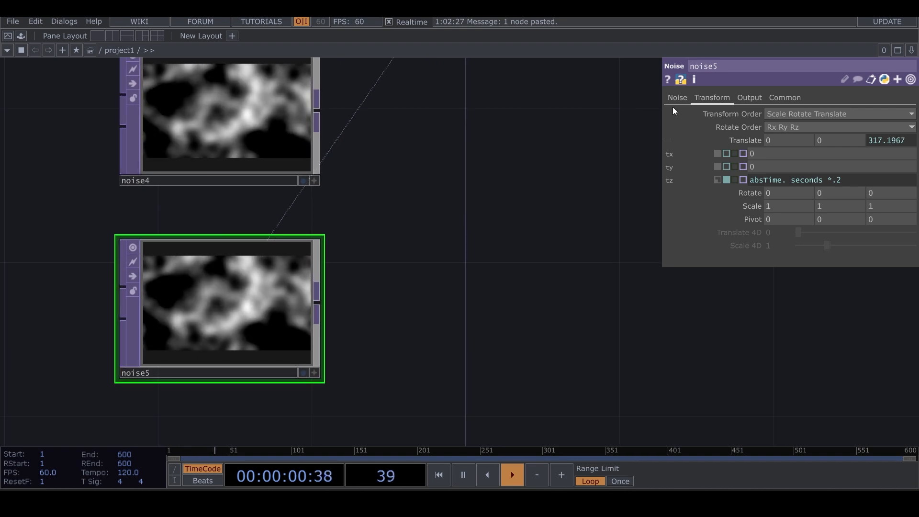
Step: Set the Offset of noise5 to about 0.327 and its Period to 0.4
click(677, 97)
drag(822, 143, 806, 142)
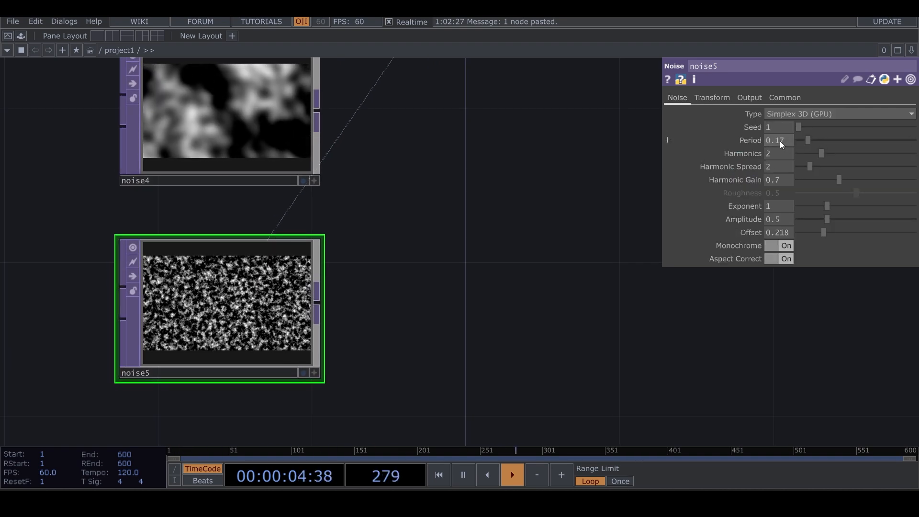
drag(823, 233, 837, 234)
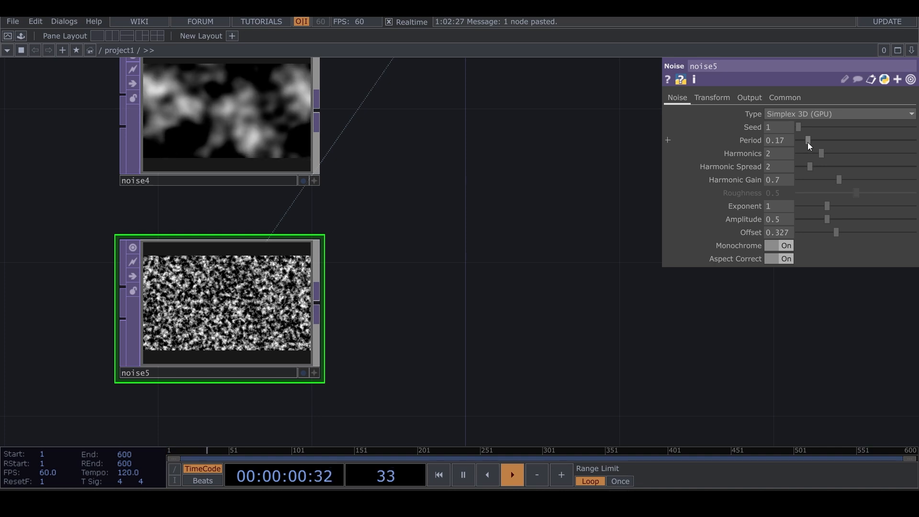
mouse_move(808, 141)
mouse_down()
mouse_move(822, 140)
mouse_move(781, 139)
mouse_move(800, 142)
mouse_up()
text(4)
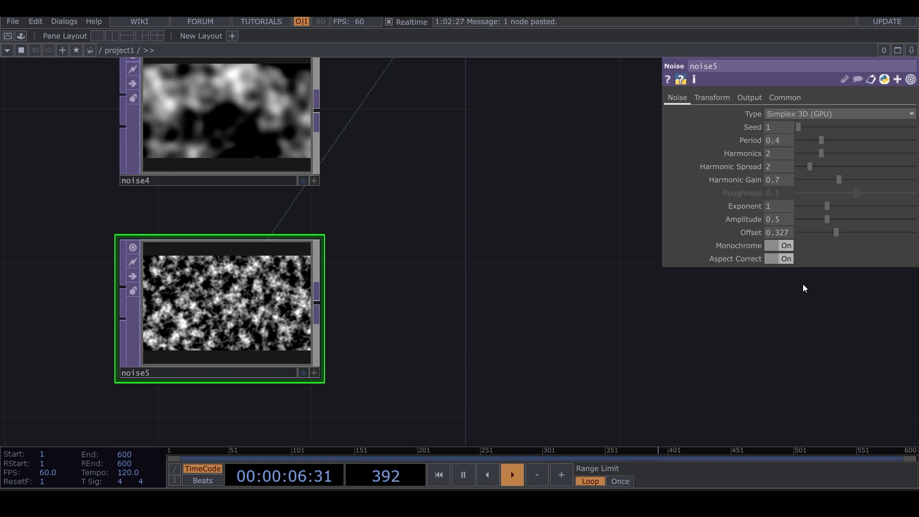
Step: Set the Offset of noise5 to 0.21
drag(820, 234, 798, 232)
key(BackSpace)
key(Return)
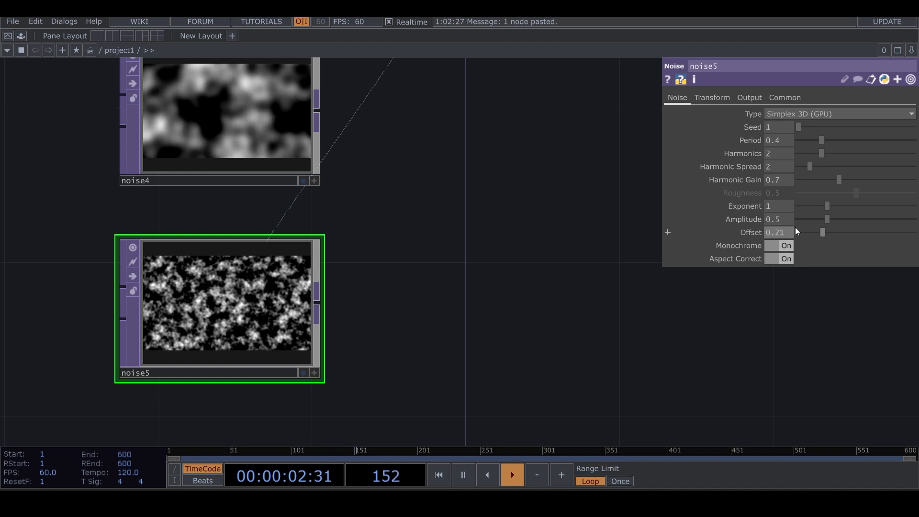
Step: Move noise4 farther up so there is more space between it and noise5
scroll(425, 240, down, 5)
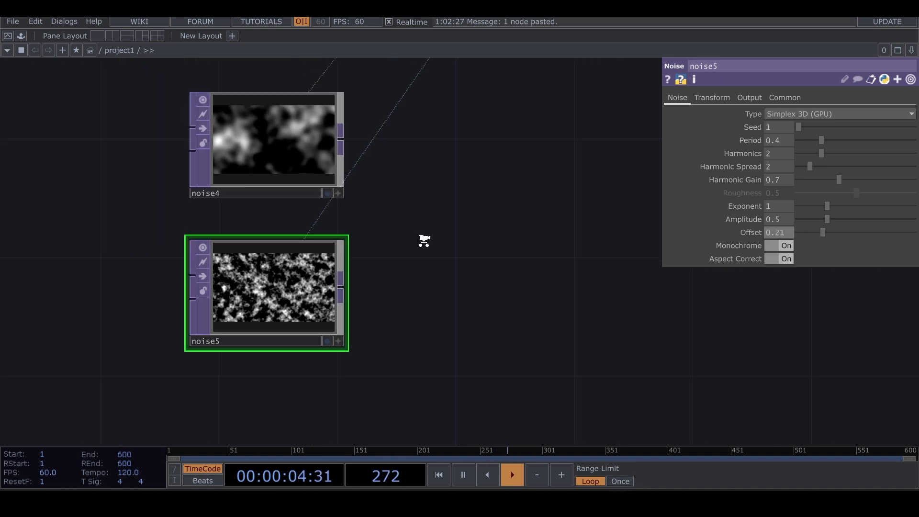
drag(417, 224, 326, 271)
drag(245, 224, 246, 165)
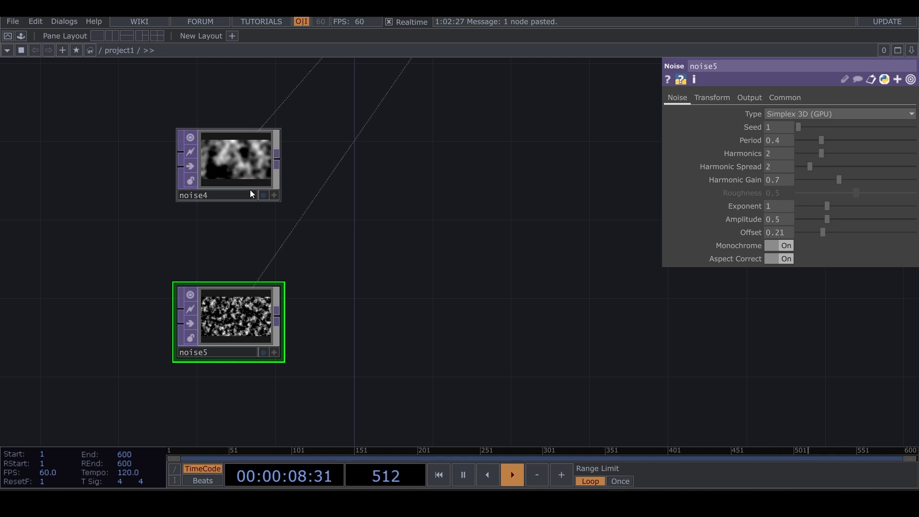
Step: Add a Displace TOP with noise4 as its first input and noise5 as its second input
drag(532, 281, 494, 289)
key(Tab)
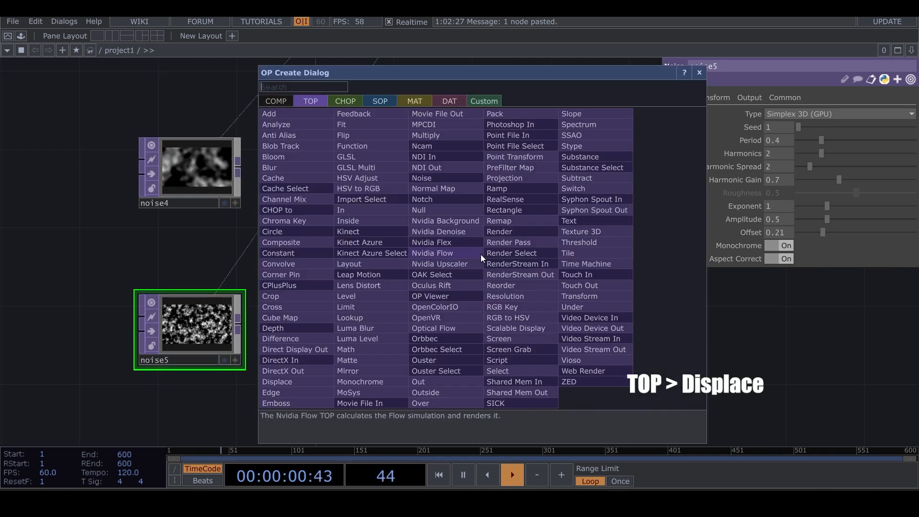
click(286, 381)
click(447, 232)
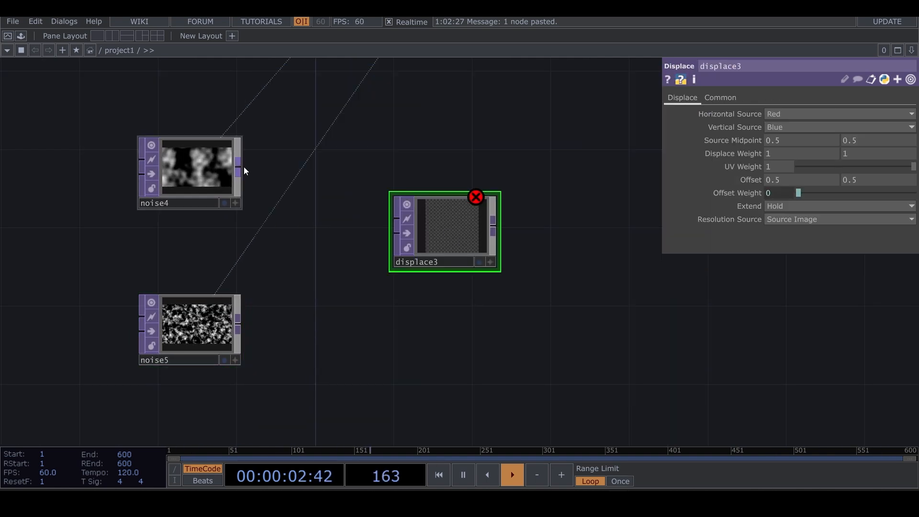
drag(238, 167, 396, 219)
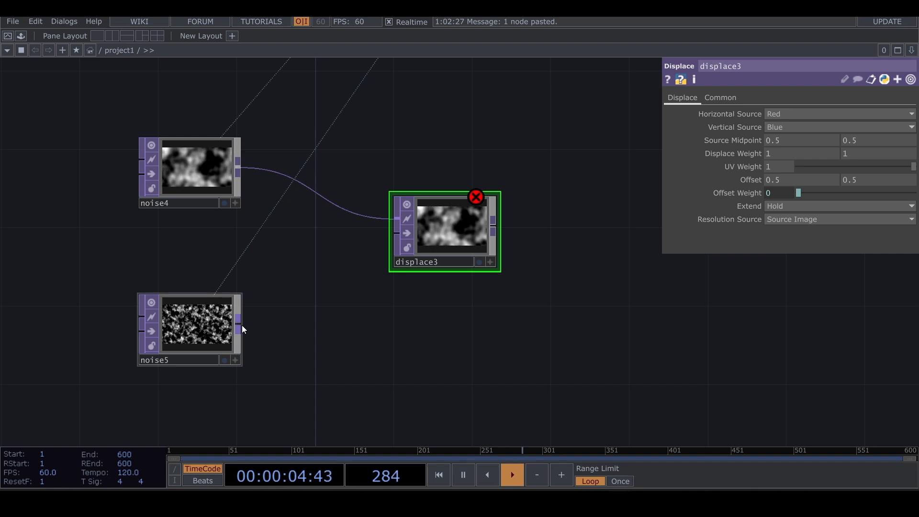
drag(238, 330, 396, 238)
Step: Set both Displace Weight values of displace3 to 0.02
scroll(471, 244, up, 5)
scroll(481, 243, up, 2)
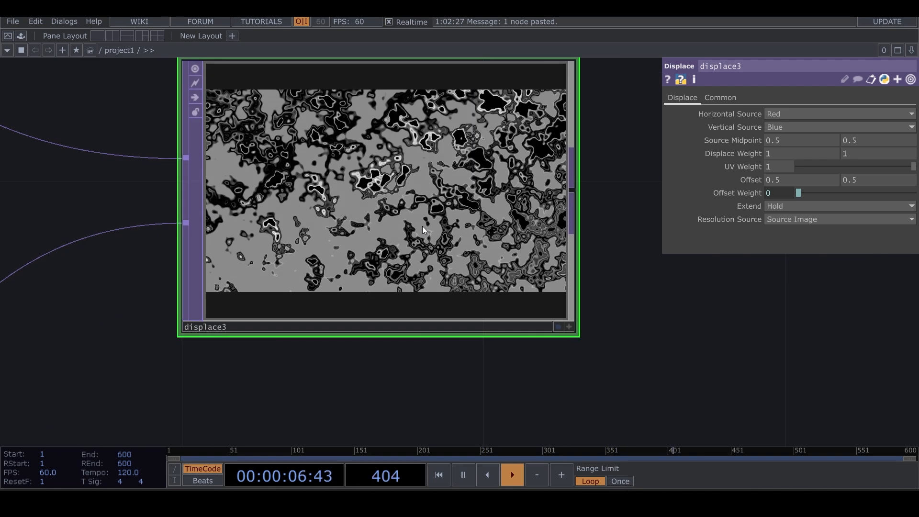
mouse_move(739, 154)
middle_down()
mouse_move(742, 166)
mouse_move(740, 157)
mouse_move(703, 157)
mouse_move(747, 152)
mouse_move(747, 165)
mouse_move(720, 165)
mouse_move(755, 140)
mouse_move(745, 151)
middle_up()
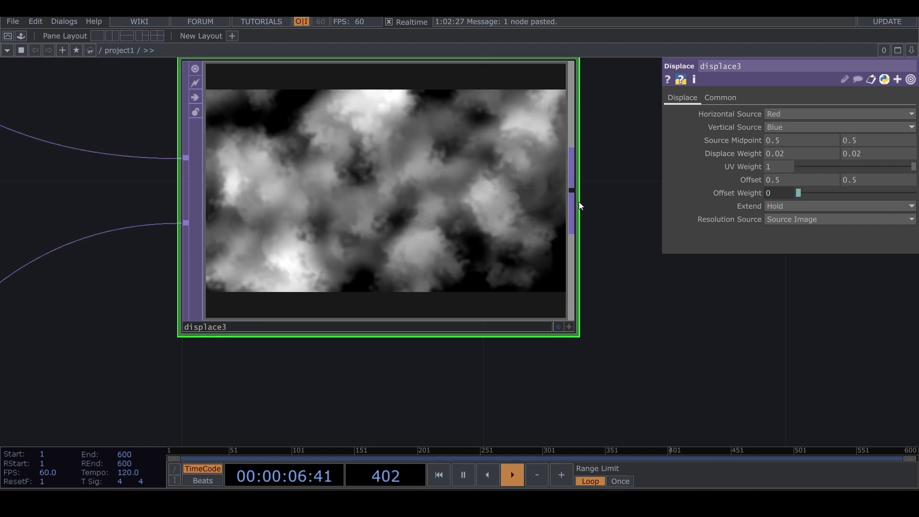
scroll(382, 164, up, 5)
scroll(419, 199, down, 2)
scroll(419, 199, down, 6)
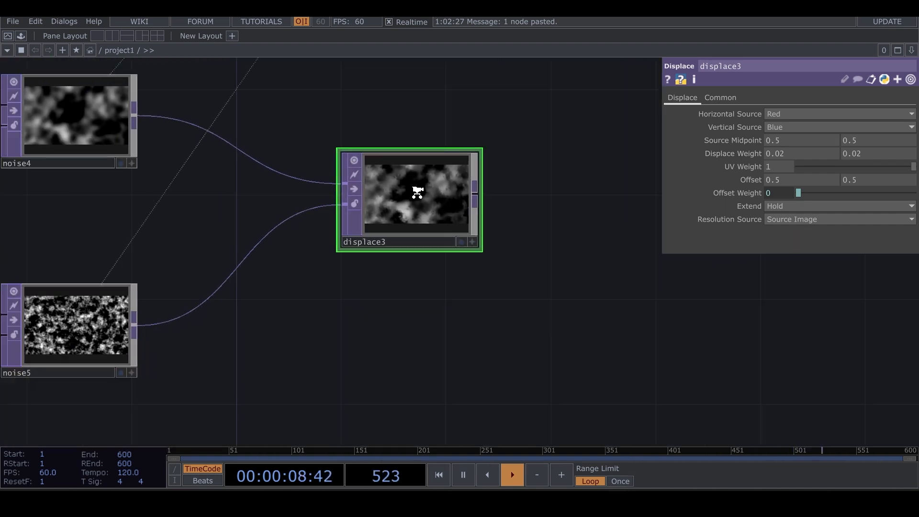
Step: Add a Null TOP below comp2 and wire comp2's output into it
drag(587, 188, 495, 219)
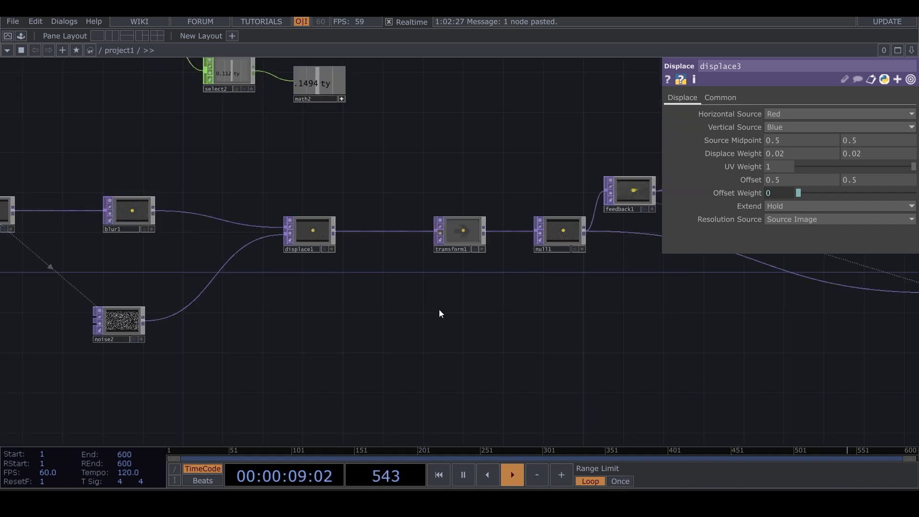
scroll(438, 309, down, 3)
drag(783, 374, 313, 195)
scroll(570, 265, up, 3)
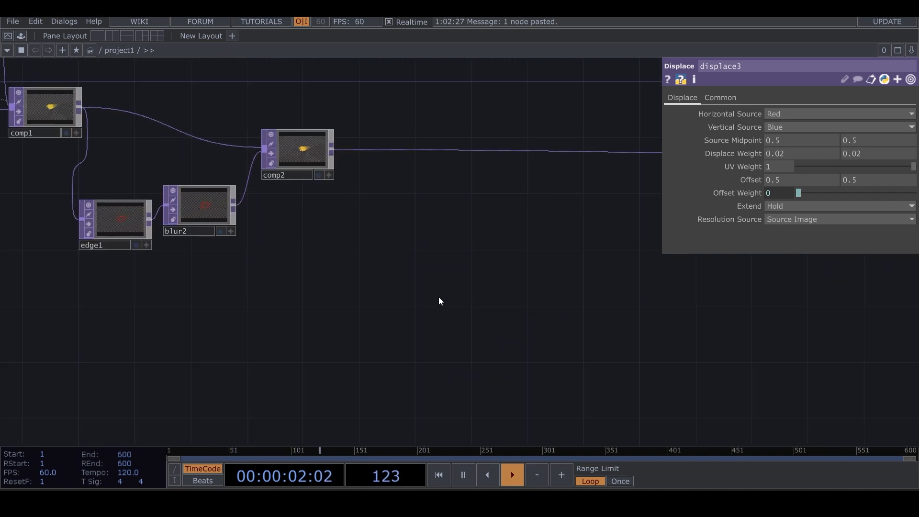
key(Tab)
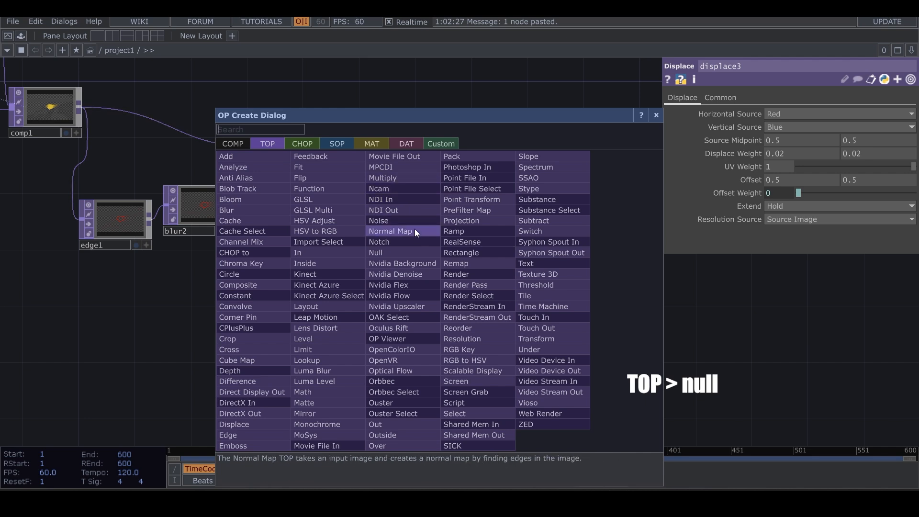
click(400, 253)
click(465, 369)
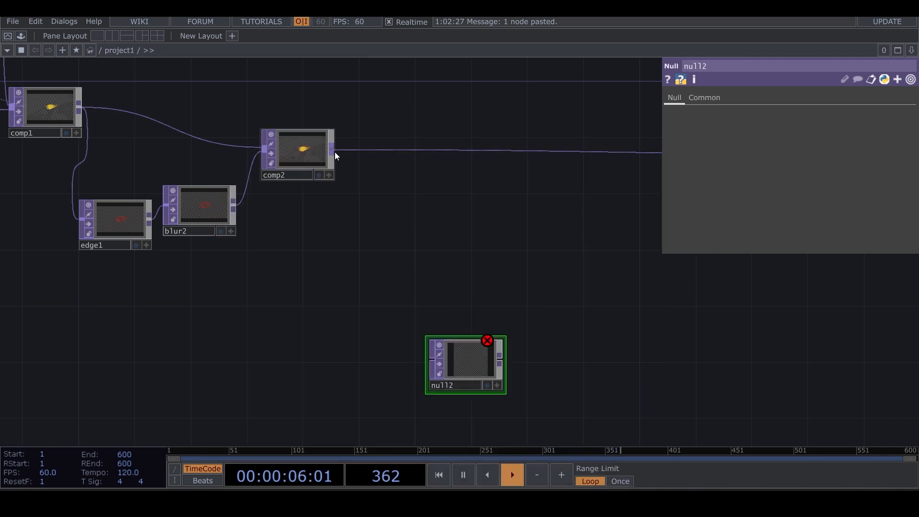
click(331, 151)
click(416, 360)
drag(469, 364, 428, 365)
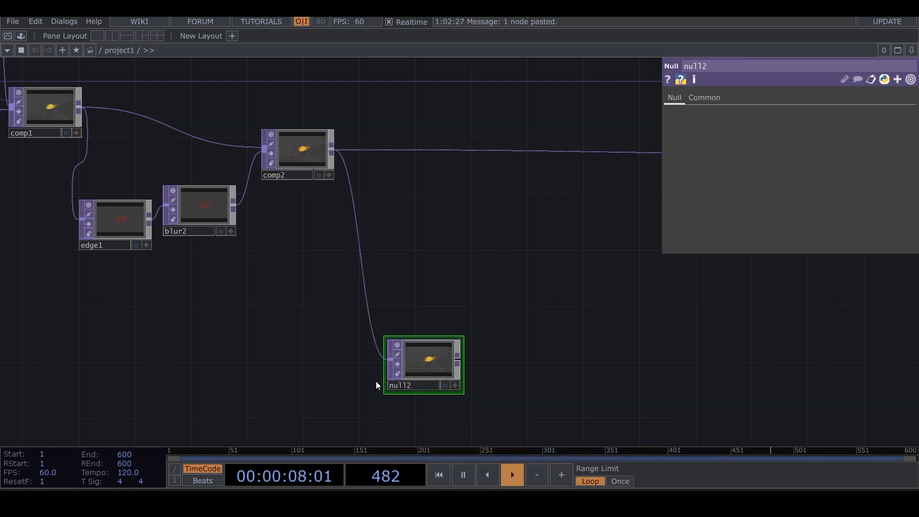
Step: Rename the new Null TOP as mask and move it farther down below comp2
click(414, 383)
text(mask)
key(Return)
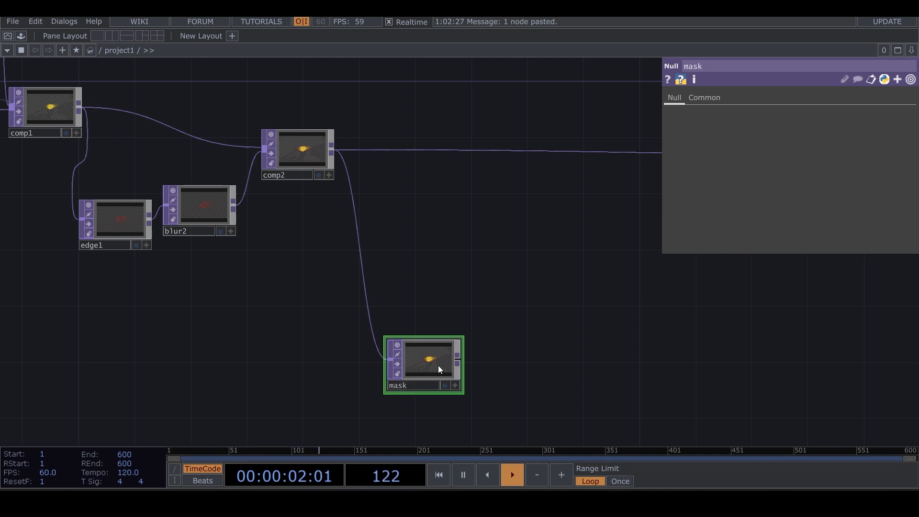
scroll(440, 363, down, 4)
scroll(440, 363, down, 3)
drag(427, 330, 478, 268)
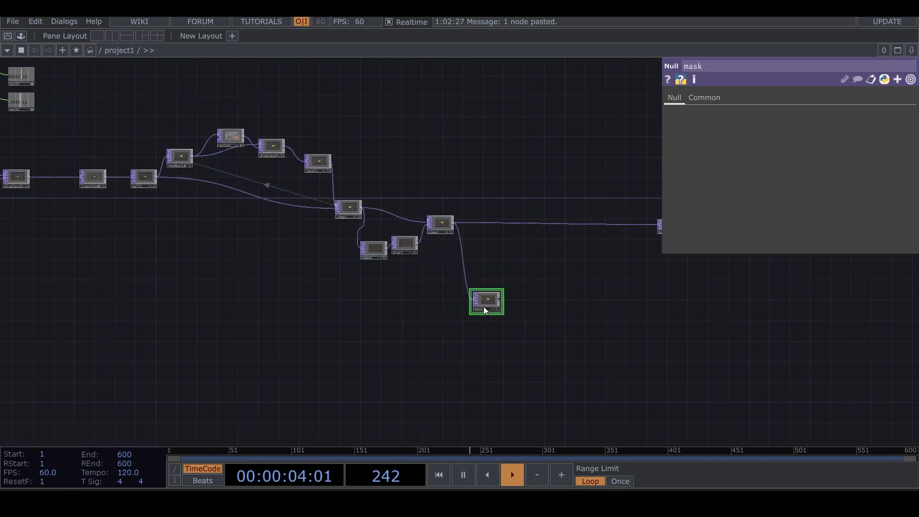
drag(484, 306, 490, 347)
Step: Add a Select TOP below the mask node and assign mask as its source TOP
middle_drag(433, 354, 285, 341)
drag(297, 345, 423, 325)
middle_drag(221, 342, 268, 326)
drag(741, 360, 554, 321)
key(Tab)
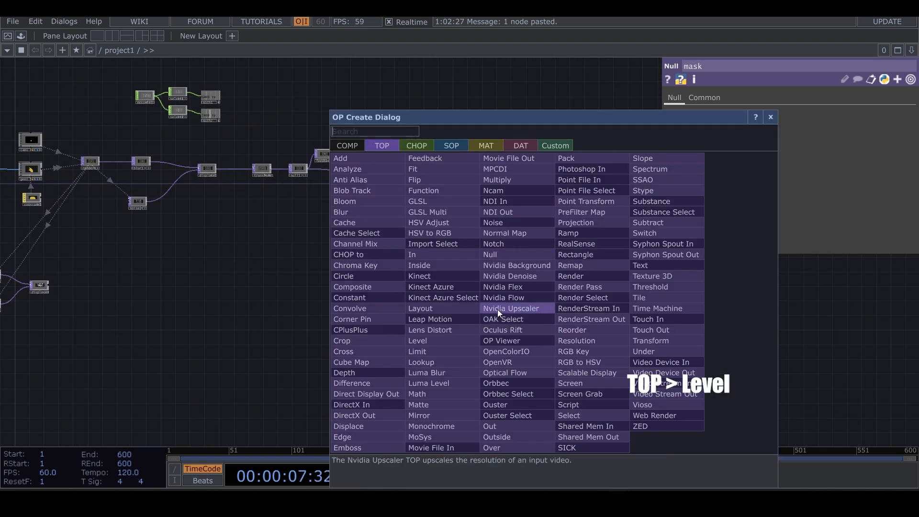
click(584, 410)
click(544, 314)
scroll(538, 314, up, 5)
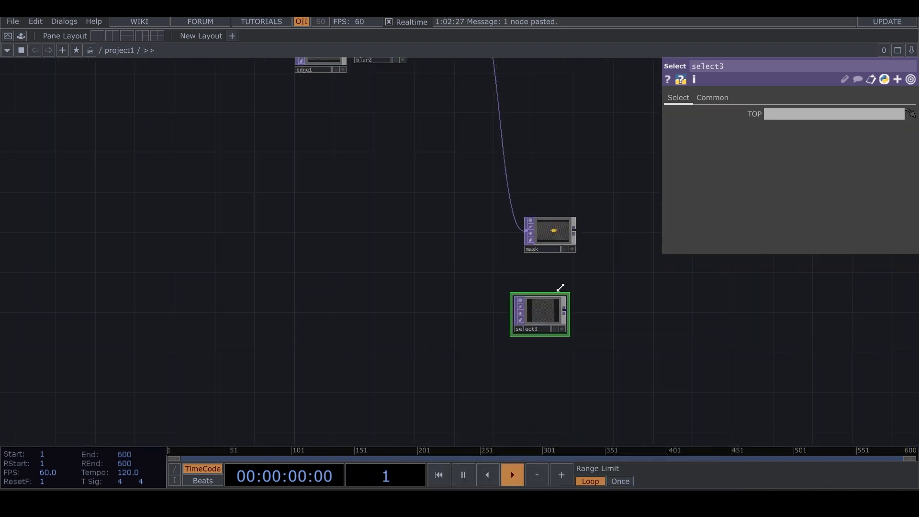
drag(558, 202, 831, 120)
Step: Move the select3 node across the network to just above noise4
scroll(531, 306, down, 8)
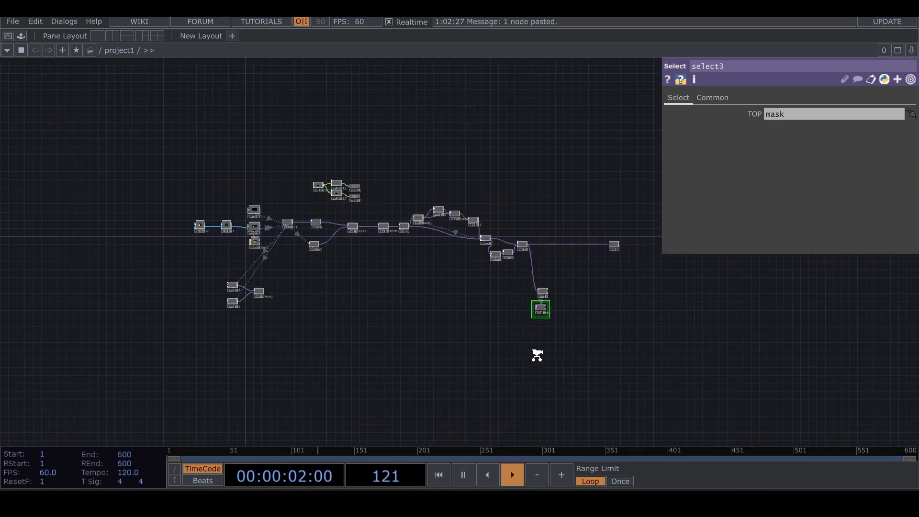
drag(581, 314, 254, 225)
scroll(410, 302, up, 6)
scroll(410, 302, up, 6)
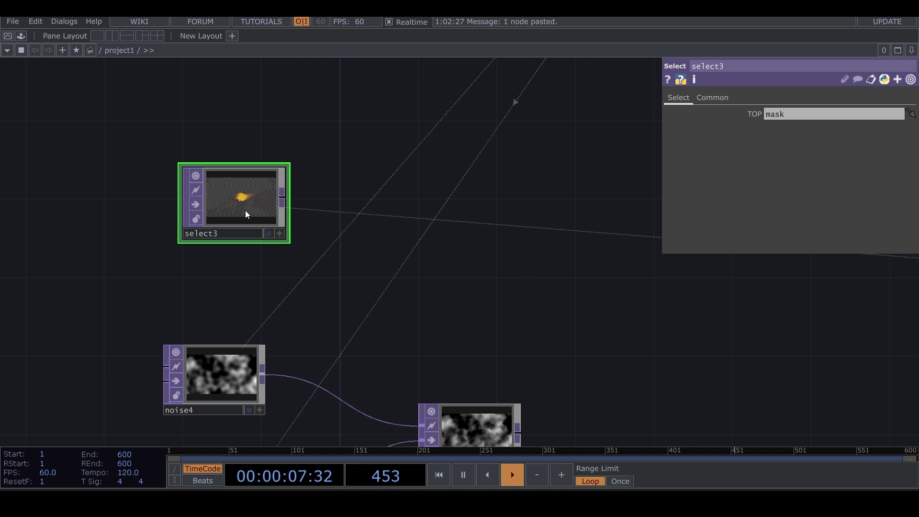
Step: Add an HSV Adjust TOP fed by the output of select3
click(281, 195)
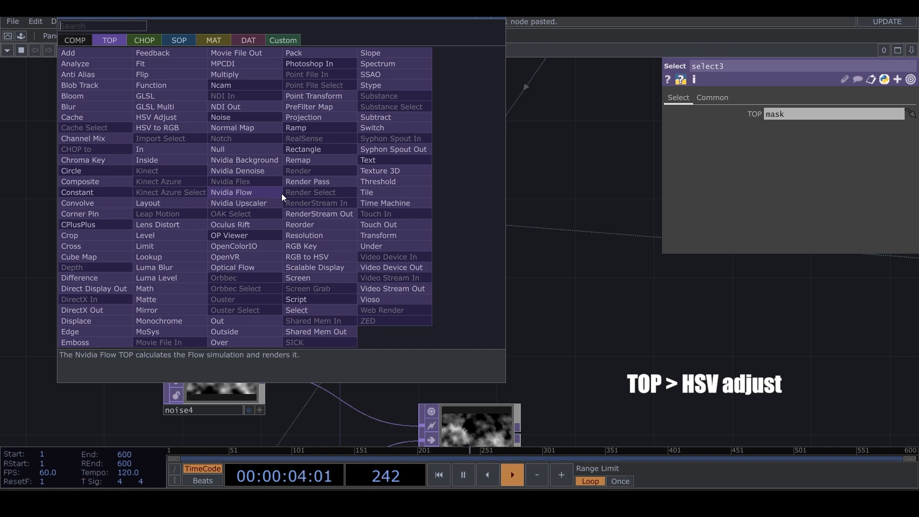
click(168, 119)
click(470, 243)
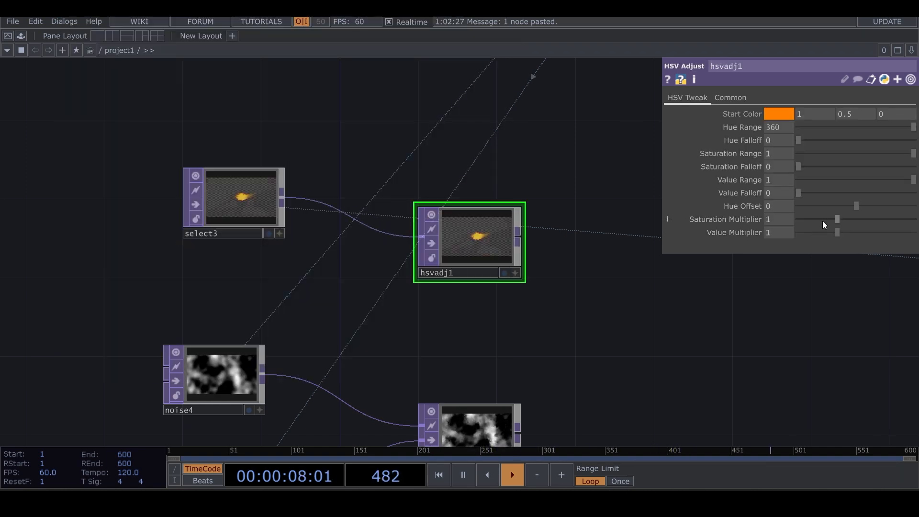
Step: Set the Saturation Multiplier of hsvadj1 to 0 to turn the image grayscale
drag(826, 221, 746, 209)
scroll(509, 246, up, 2)
scroll(510, 246, up, 4)
scroll(453, 256, down, 5)
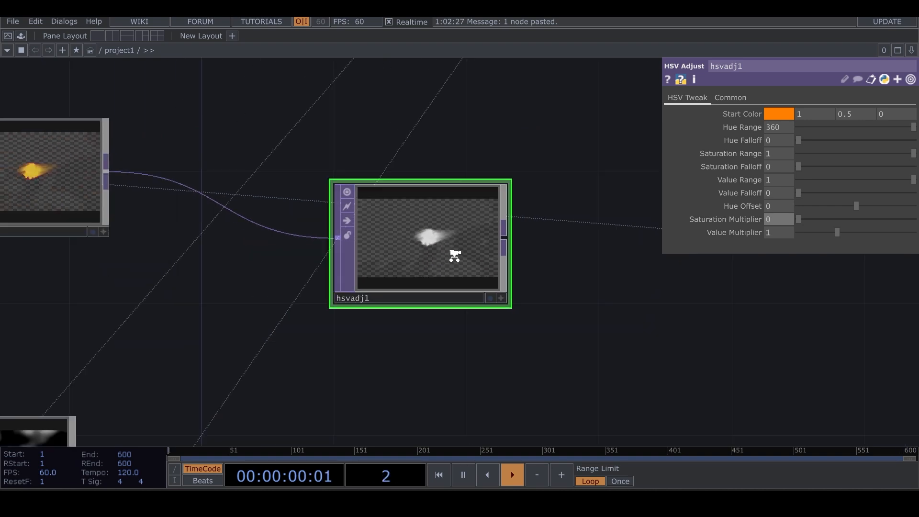
Step: Add a Composite TOP fed by hsvadj1, placed between hsvadj1 and displace3
drag(487, 264, 426, 210)
right_click(424, 191)
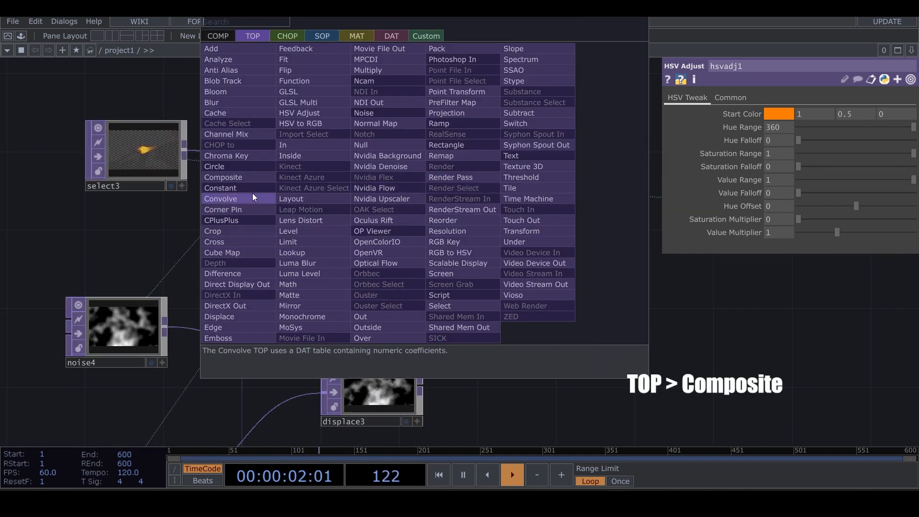
click(253, 178)
click(375, 291)
scroll(375, 287, down, 3)
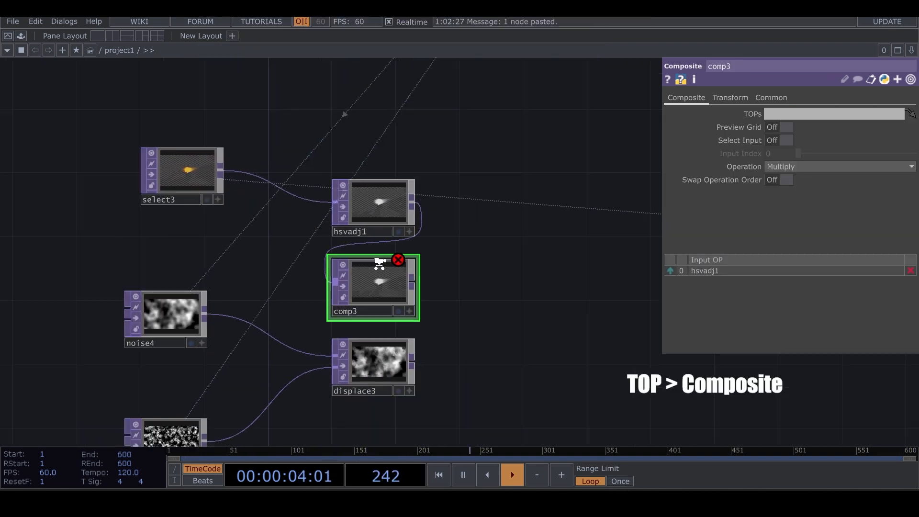
Step: Line up hsvadj1 and select3 in one row and wire noise4 into comp3 as its second input
drag(366, 222, 321, 201)
drag(265, 203, 248, 203)
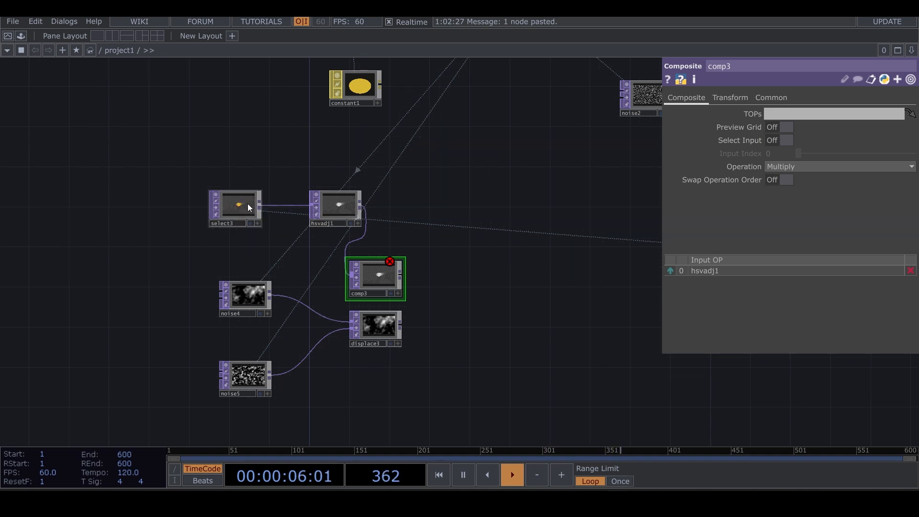
drag(271, 294, 352, 277)
Step: Set the Operation of comp3 to Over
click(834, 167)
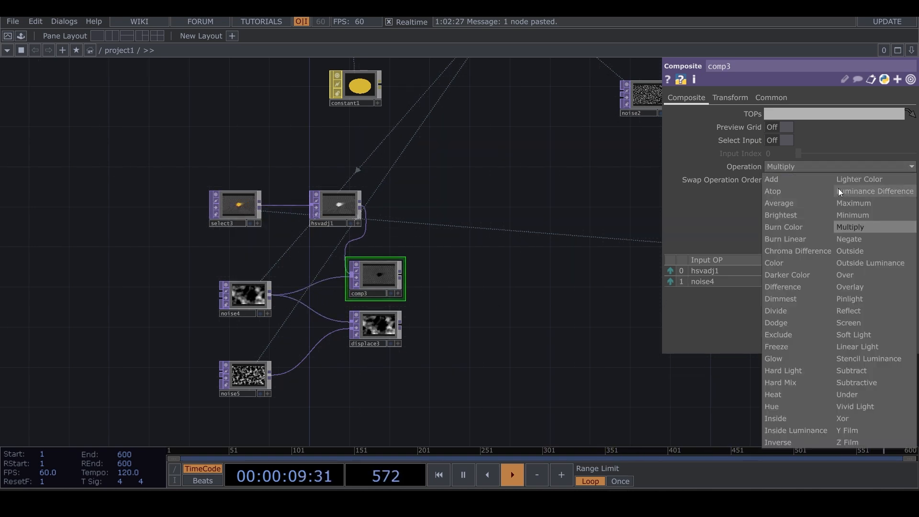
click(854, 274)
scroll(395, 293, up, 3)
scroll(357, 265, up, 5)
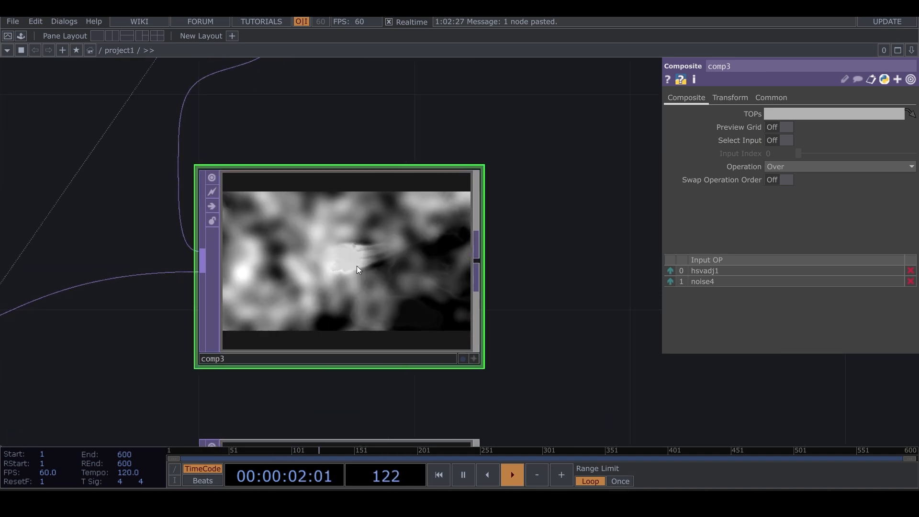
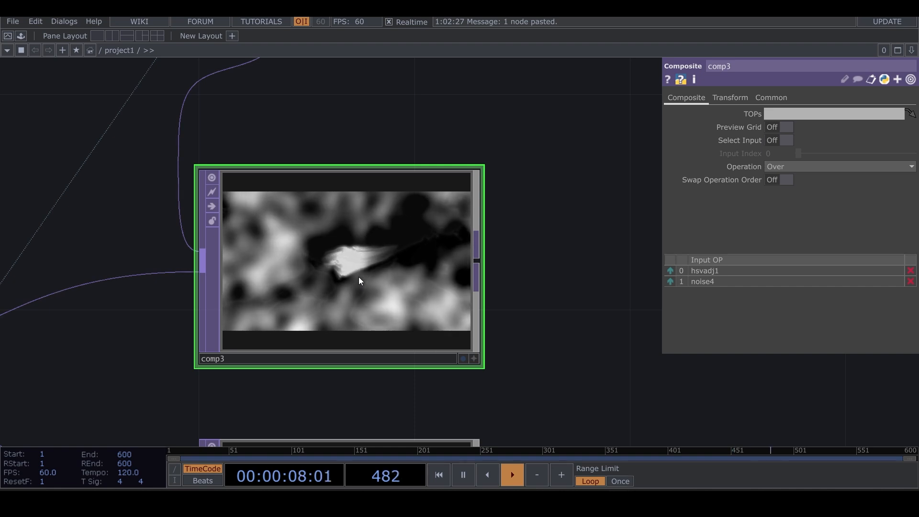
Step: Move displace3 farther down below comp3
scroll(358, 277, down, 6)
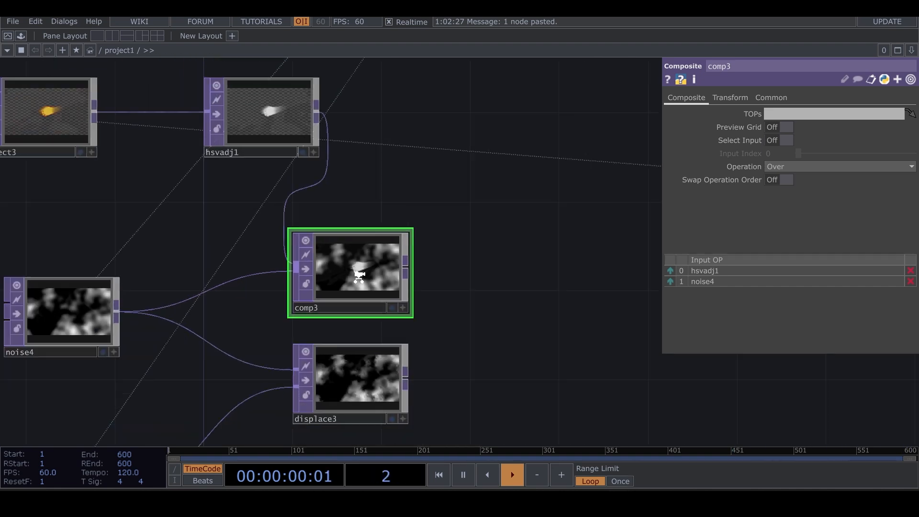
drag(461, 338, 364, 255)
drag(282, 266, 285, 294)
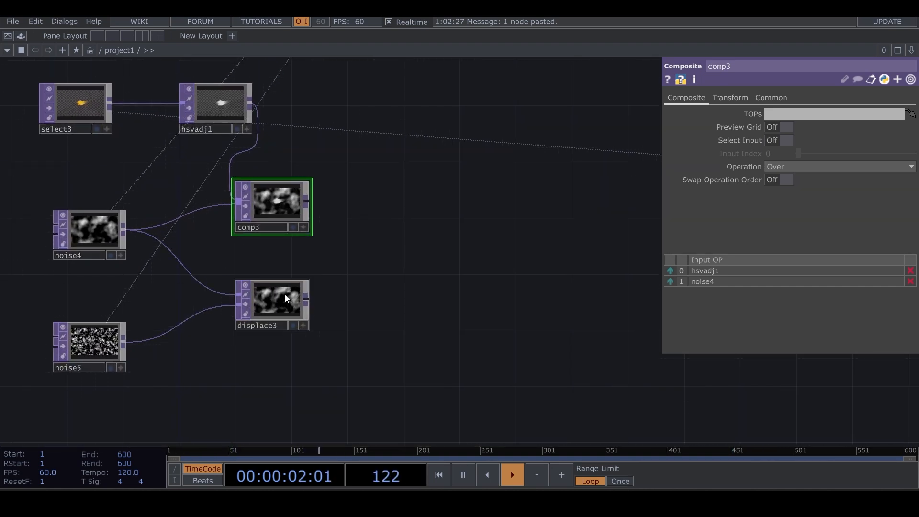
Step: Add a Noise TOP fed by displace3, placed diagonally below it in the network
drag(364, 371, 234, 259)
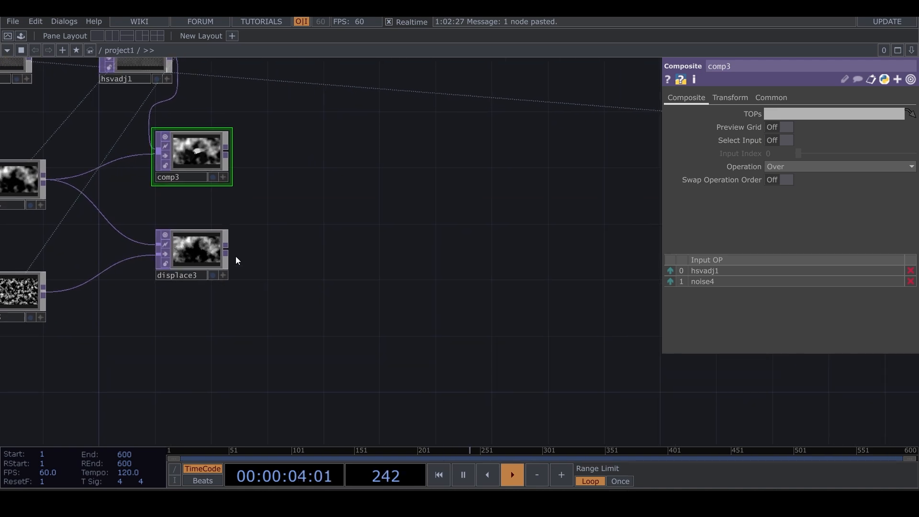
right_click(228, 249)
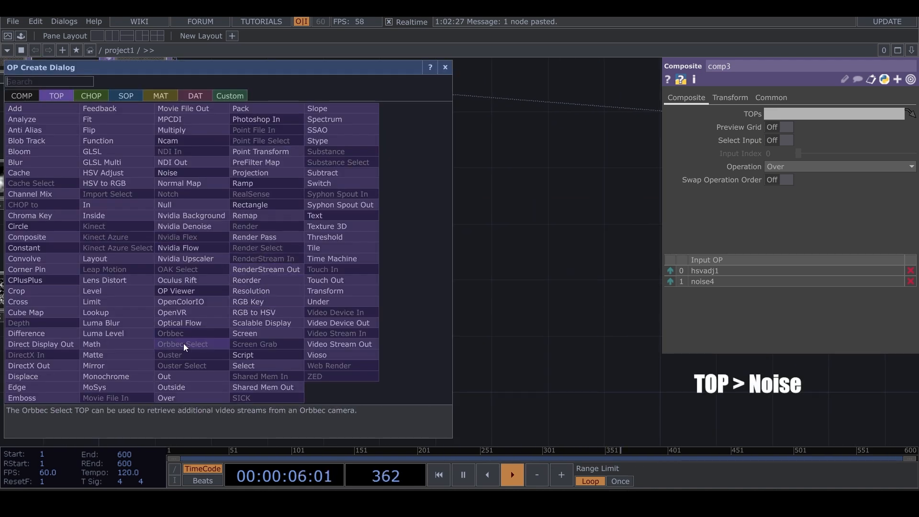
click(169, 173)
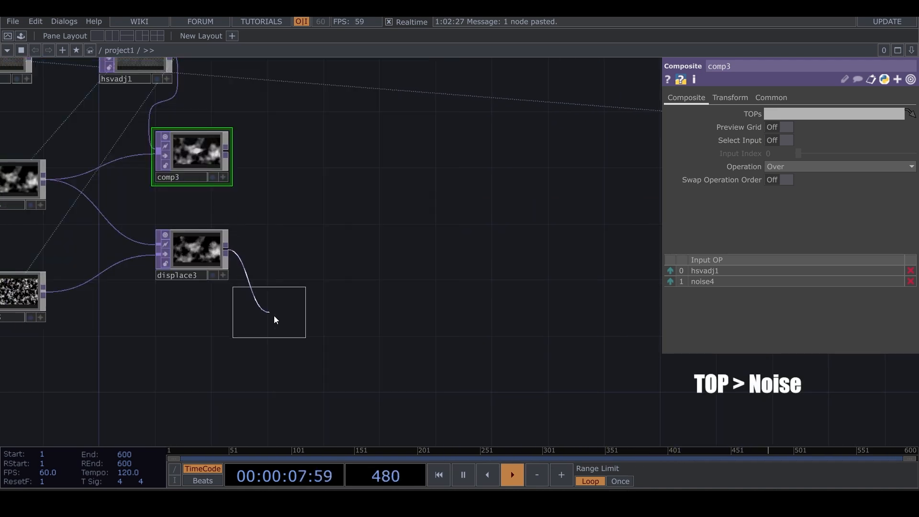
click(277, 316)
Step: Set the Period of noise6 to 1.7 and its Harmonic Spread to 3
click(777, 141)
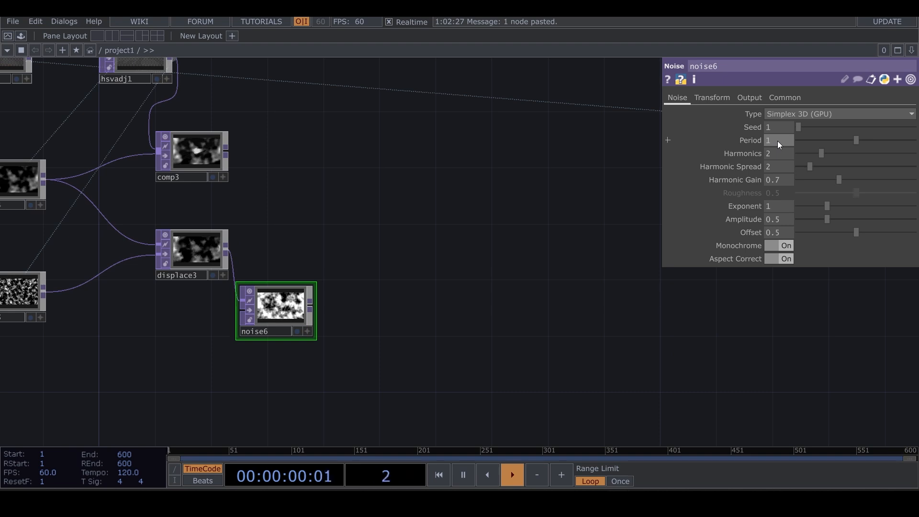
text(.7)
key(Return)
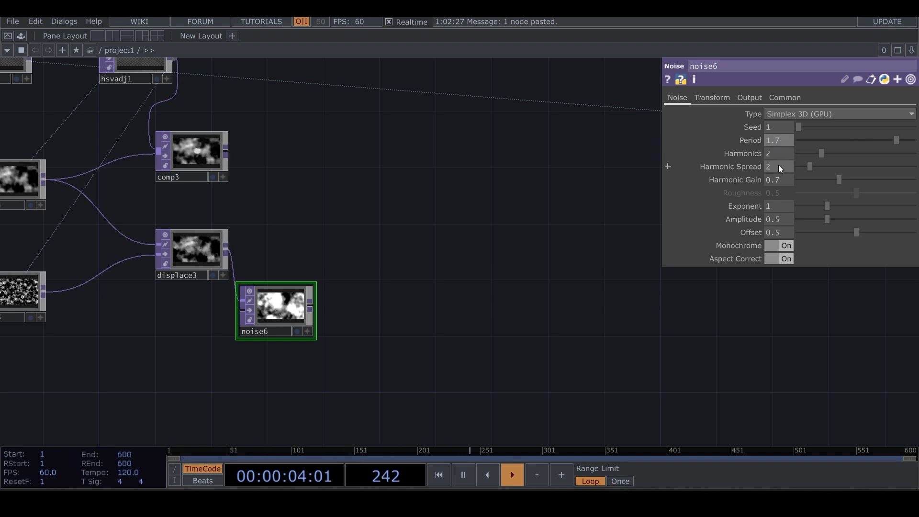
drag(778, 166, 759, 165)
text(3)
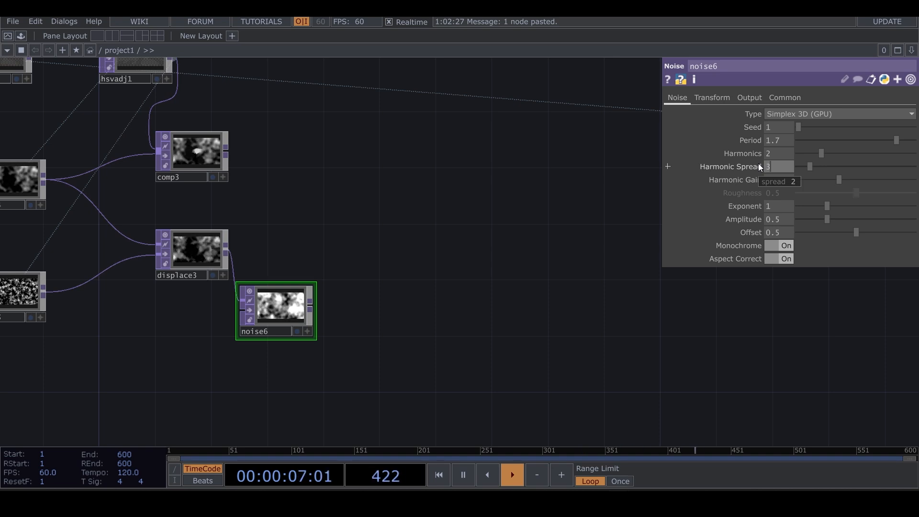
key(Return)
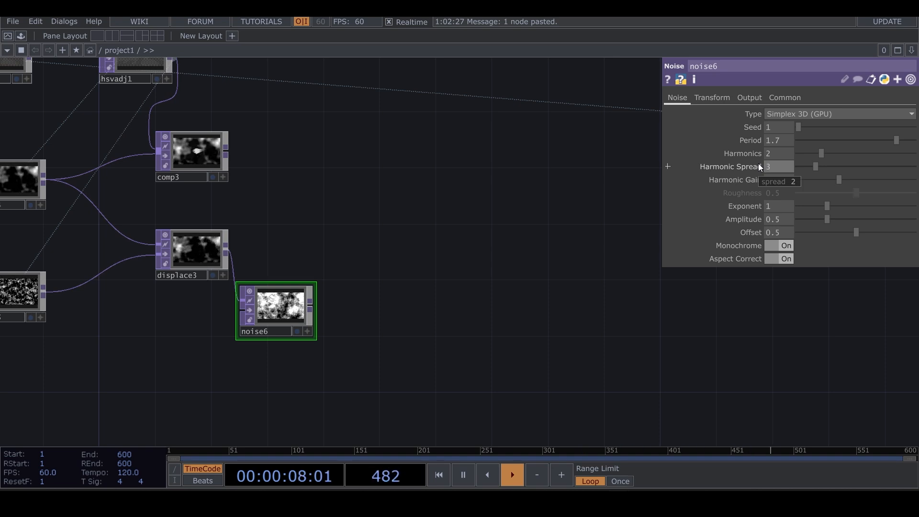
Step: Set noise6's Harmonic Gain to 0.8, Amplitude to 0.66 and Exponent to 1.2
scroll(322, 314, up, 4)
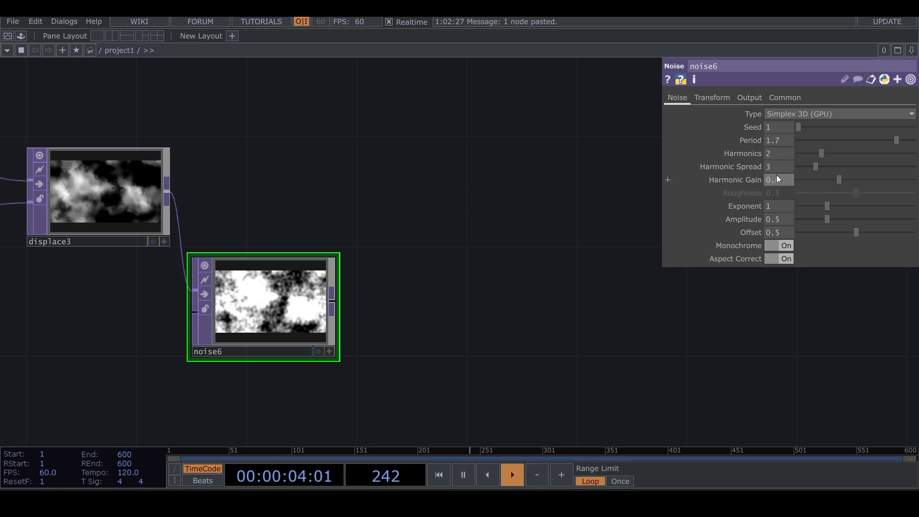
scroll(776, 174, up, 1)
drag(830, 206, 837, 225)
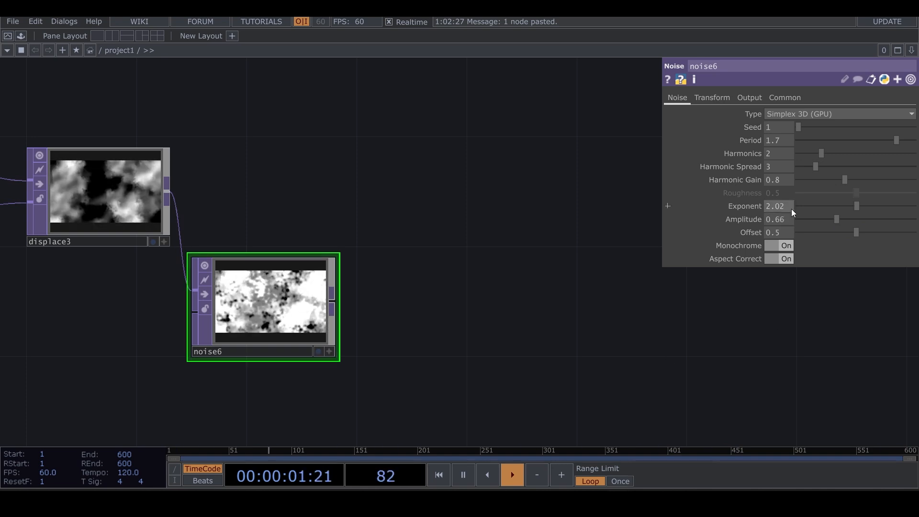
text(1.2)
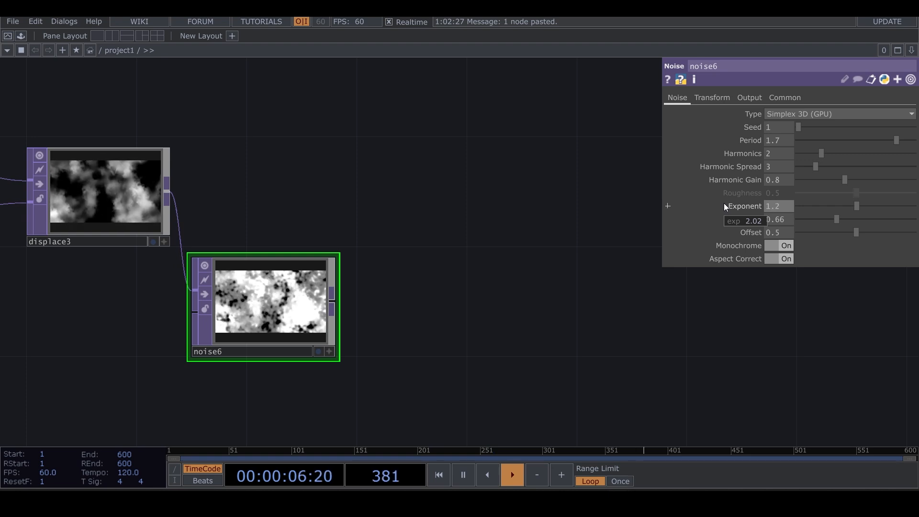
key(Return)
Step: Reduce noise6's Harmonics to 0 and its Offset to 0.446
drag(821, 153, 804, 154)
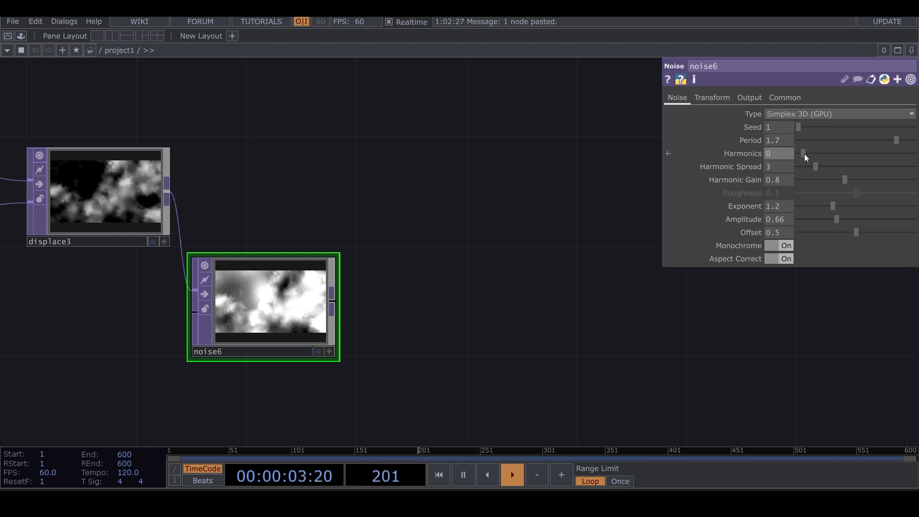
scroll(223, 316, up, 5)
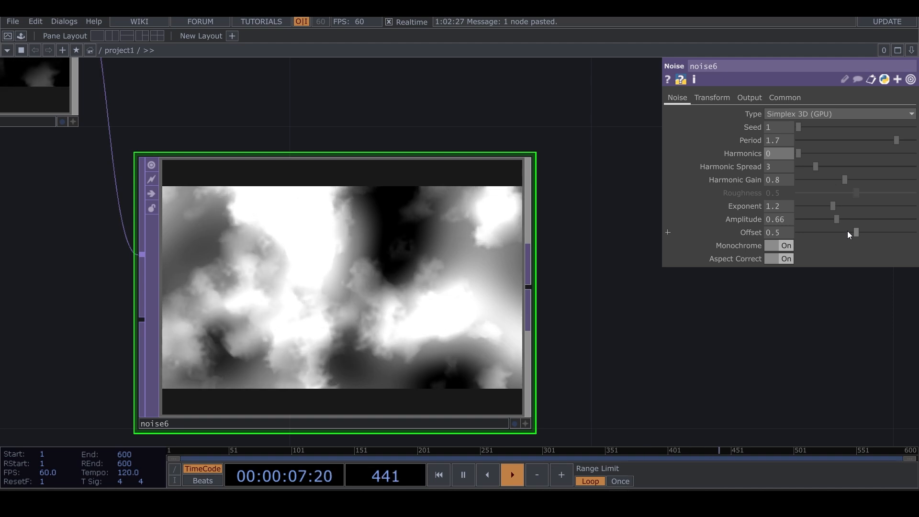
drag(846, 230, 840, 232)
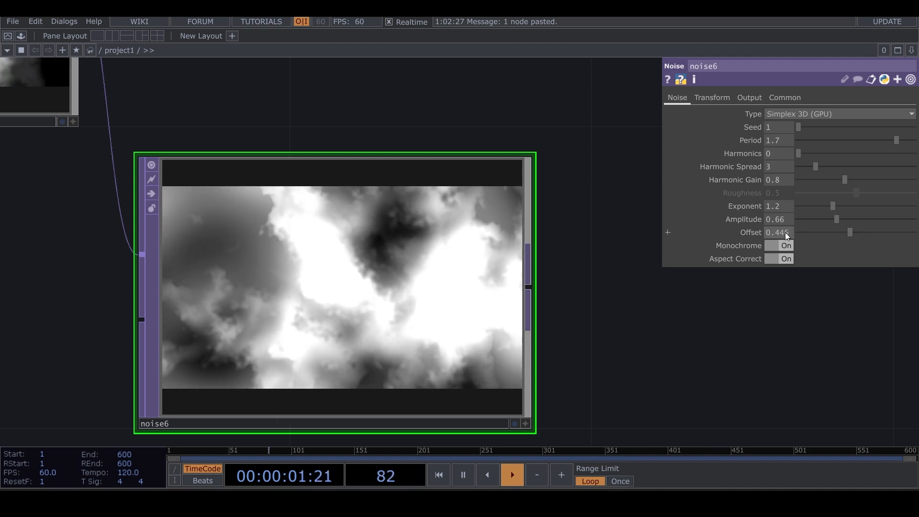
scroll(387, 294, down, 5)
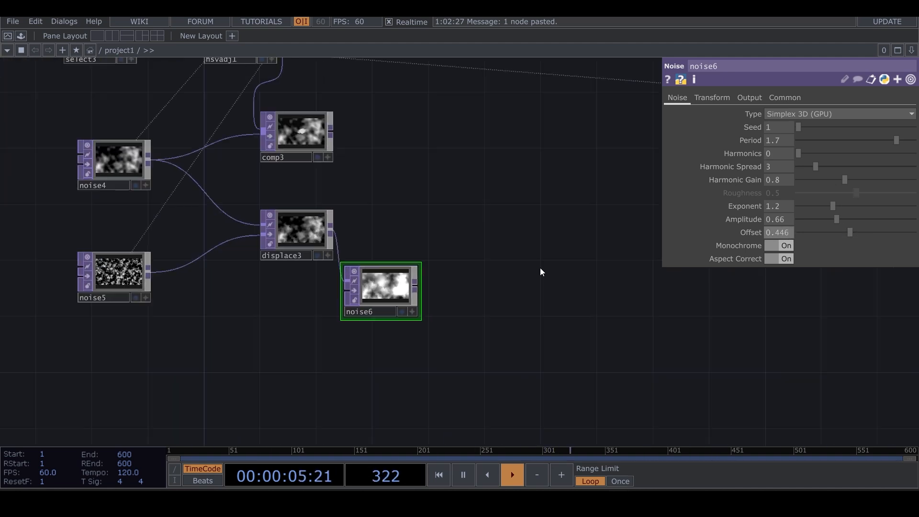
Step: Move noise6 slightly farther down below displace3
drag(539, 267, 466, 280)
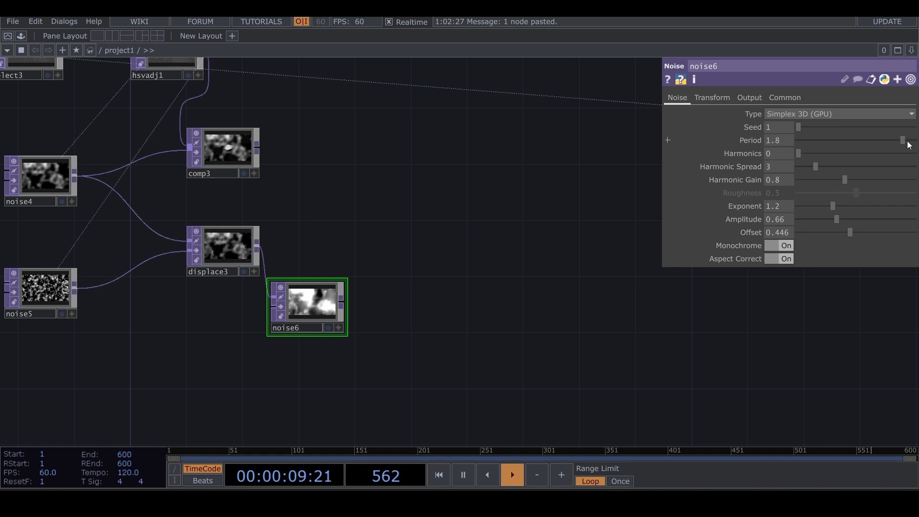
drag(505, 321, 460, 322)
drag(277, 308, 278, 323)
Step: Set noise6's Amplitude to 1.14 and its Exponent to 0.77
drag(836, 219, 864, 220)
scroll(284, 327, up, 2)
scroll(285, 328, up, 5)
drag(471, 308, 551, 288)
drag(833, 206, 821, 205)
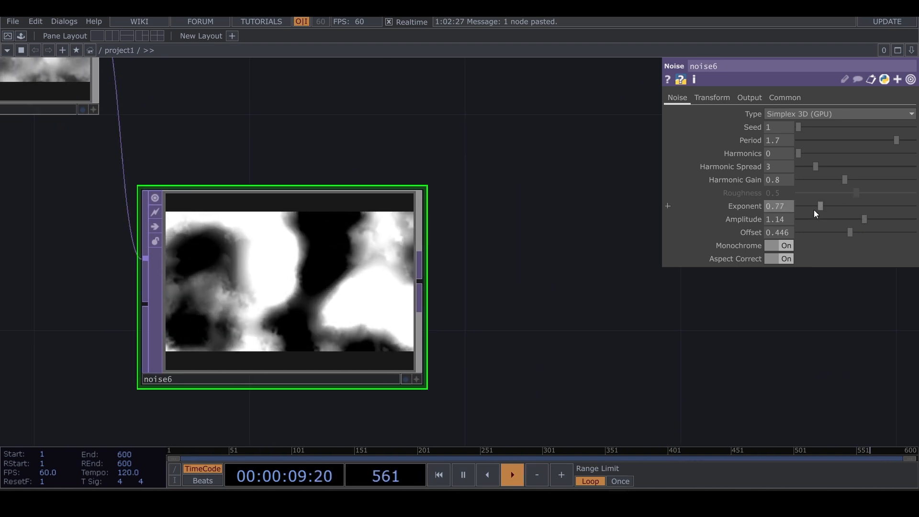
Step: Pause the timeline and set noise6's Exponent to 1.68, Amplitude to 1.05 and Offset to 0.56
key(space)
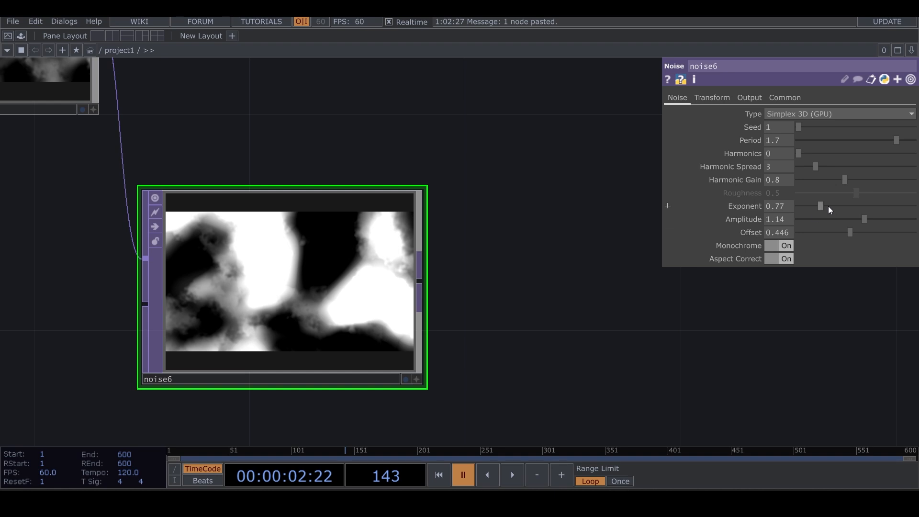
drag(828, 206, 866, 232)
text(6)
key(Return)
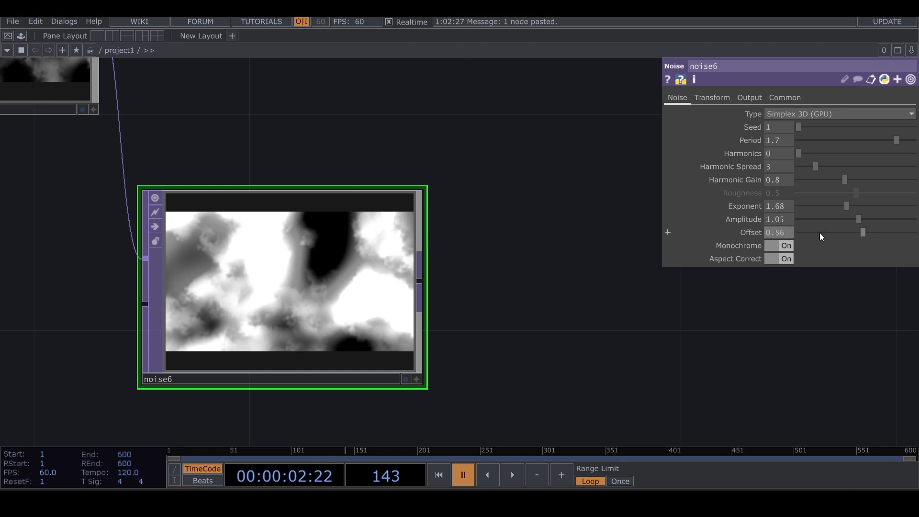
Step: Set noise6's Harmonic Spread to 3.3 and Amplitude to 1.16, and resume timeline playback
drag(817, 166, 842, 166)
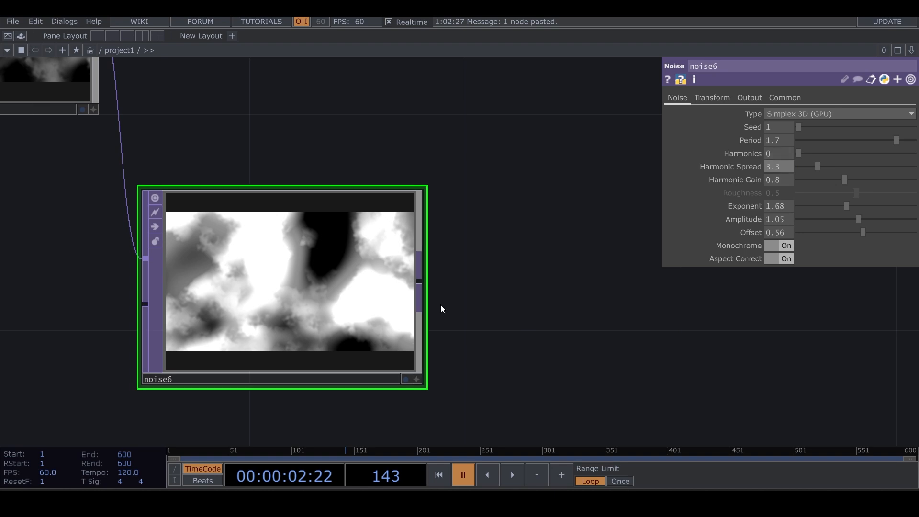
drag(858, 219, 864, 220)
click(511, 475)
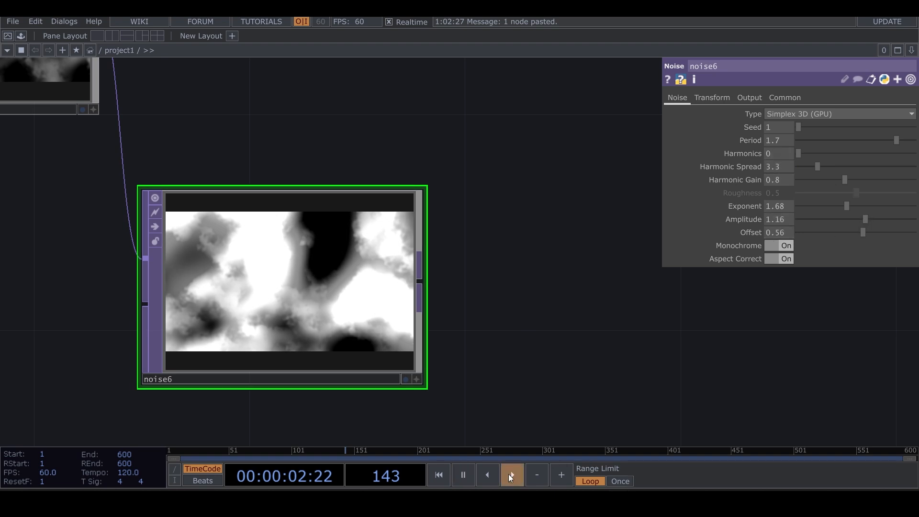
Step: Add a second Composite TOP beyond comp3 and wire noise6, comp3 and hsvadj1 into it in that order
scroll(507, 366, down, 5)
middle_drag(572, 285, 474, 322)
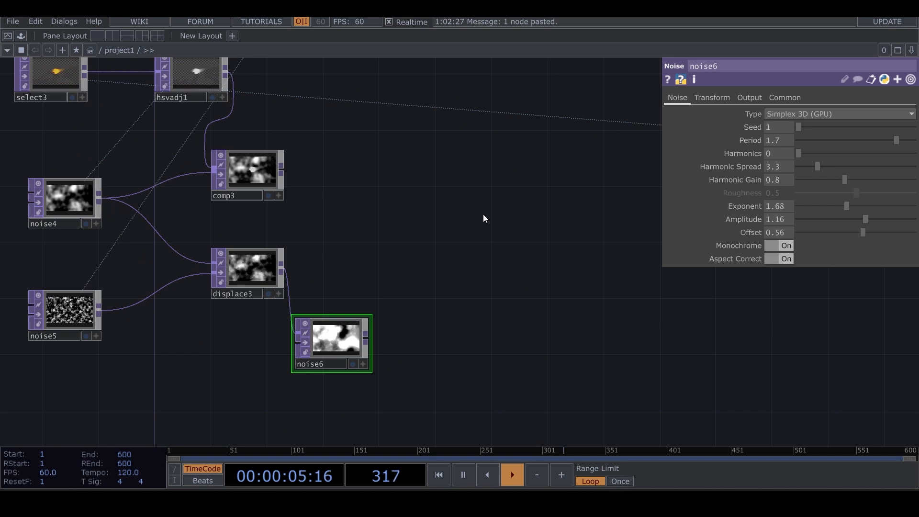
middle_drag(483, 218, 429, 239)
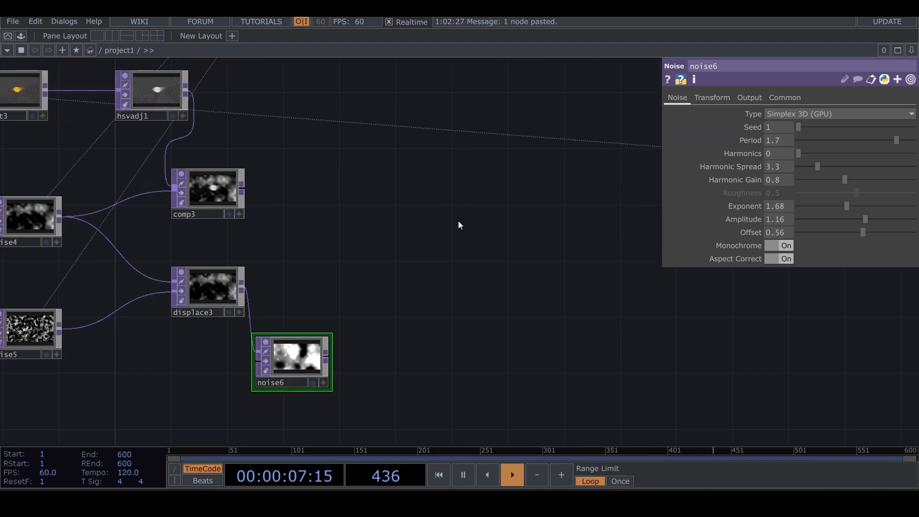
key(Tab)
click(450, 267)
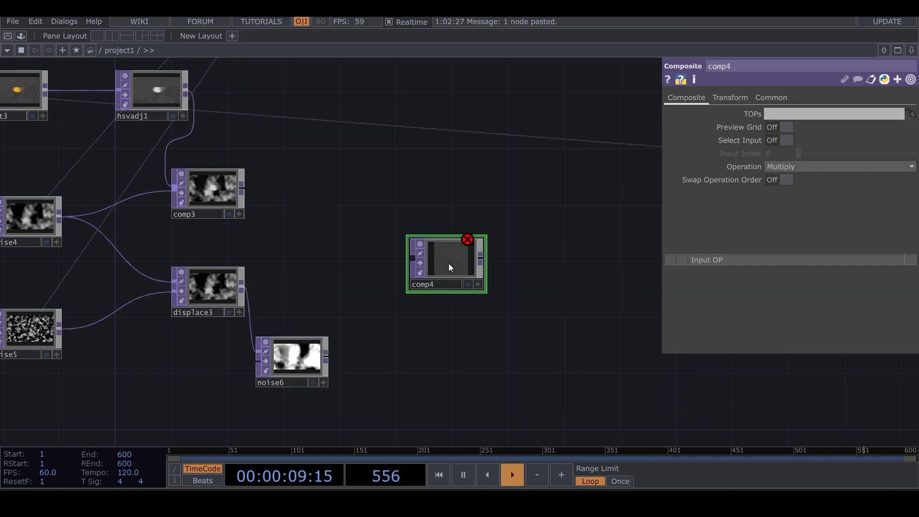
click(410, 280)
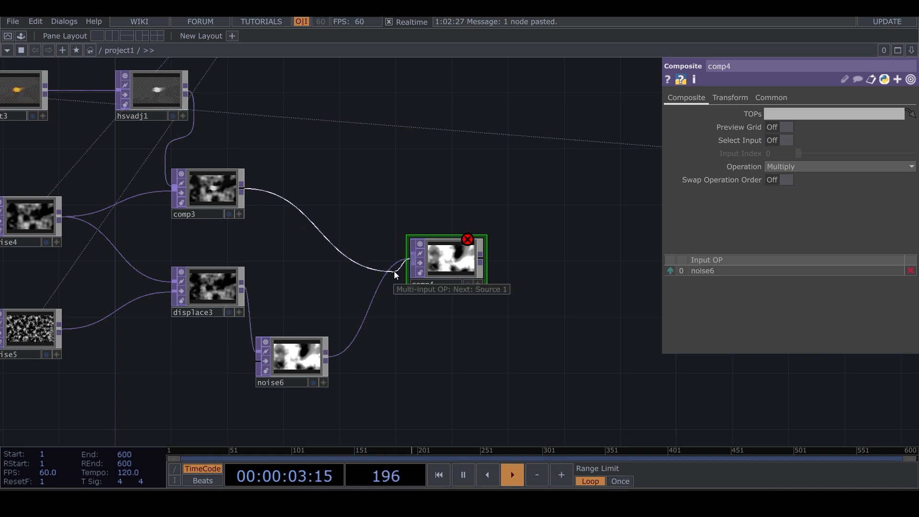
click(395, 273)
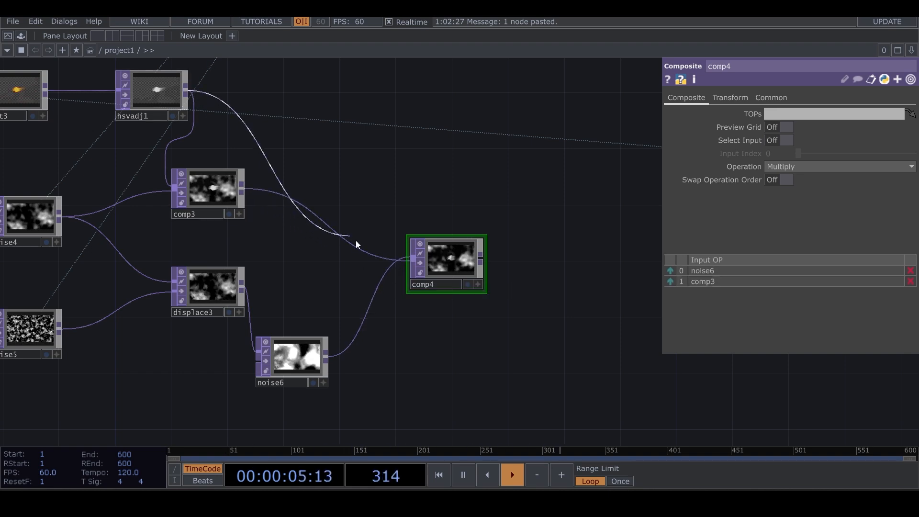
click(392, 280)
Step: Set the Operation of comp4 to Outside Luminance
click(815, 170)
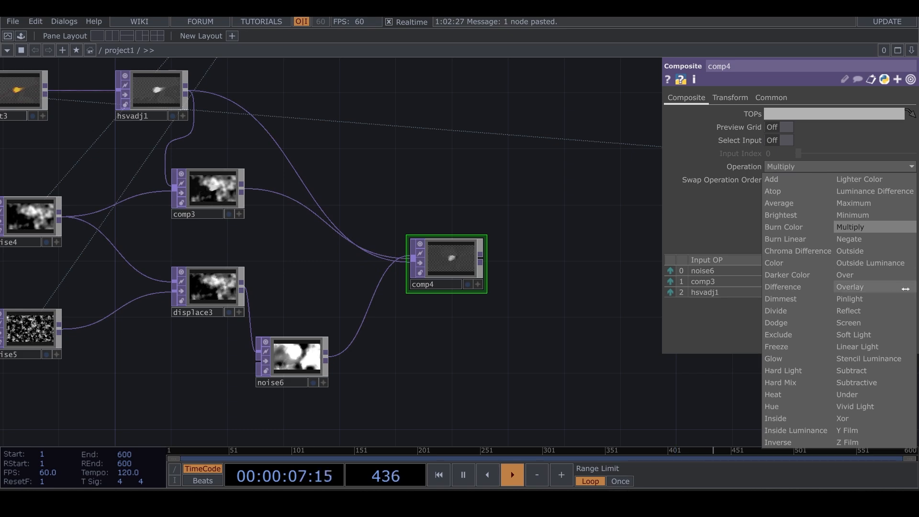
click(879, 263)
scroll(456, 273, up, 5)
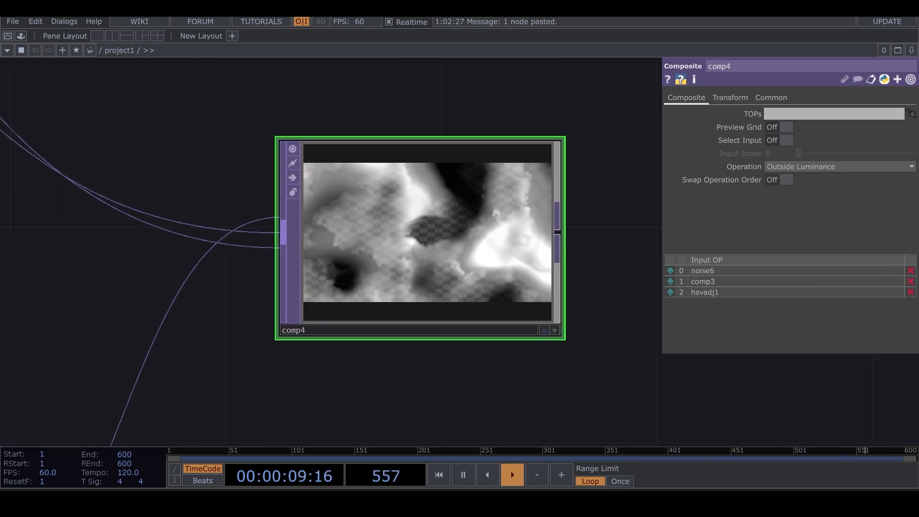
scroll(444, 243, up, 4)
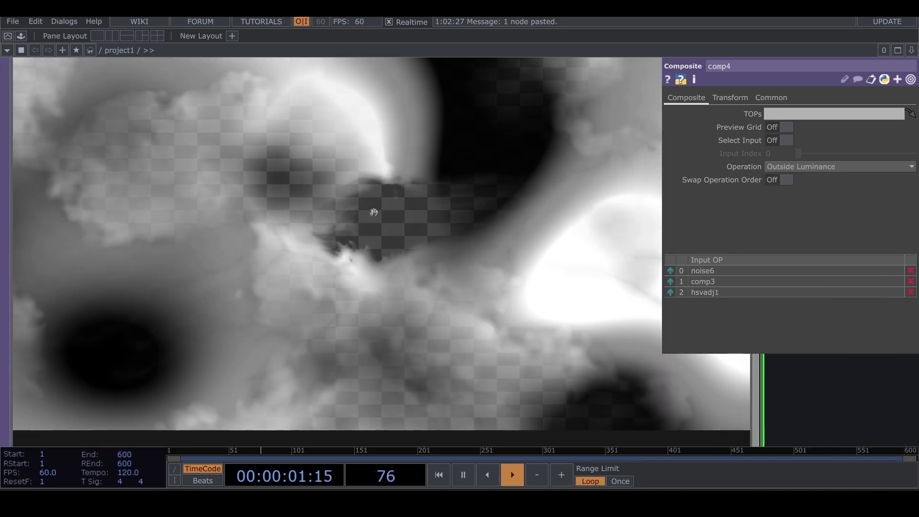
scroll(378, 211, down, 1)
scroll(401, 232, down, 8)
Step: Examine the displace1 and transform1 shapes upstream and how the moving cutout appears in comp4's output
drag(457, 218, 297, 274)
scroll(493, 176, up, 6)
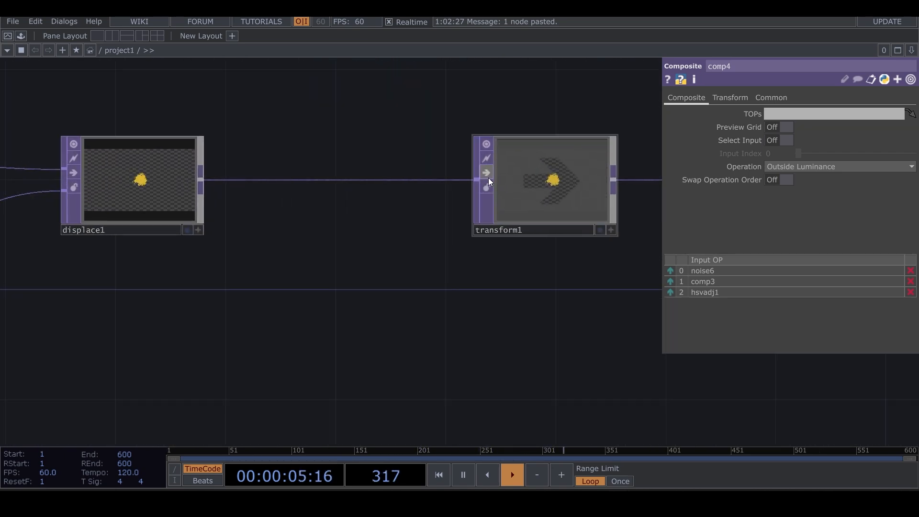
scroll(428, 274, down, 6)
drag(490, 243, 631, 95)
scroll(371, 275, up, 6)
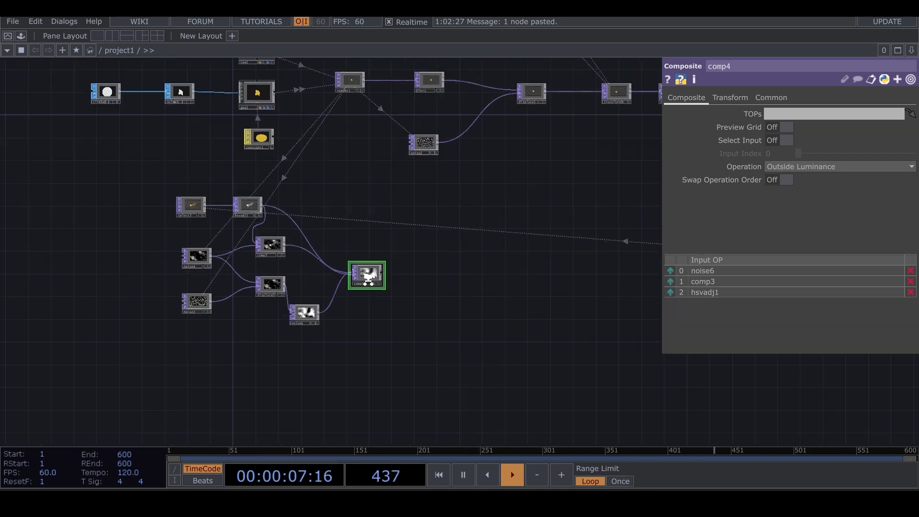
scroll(378, 271, up, 3)
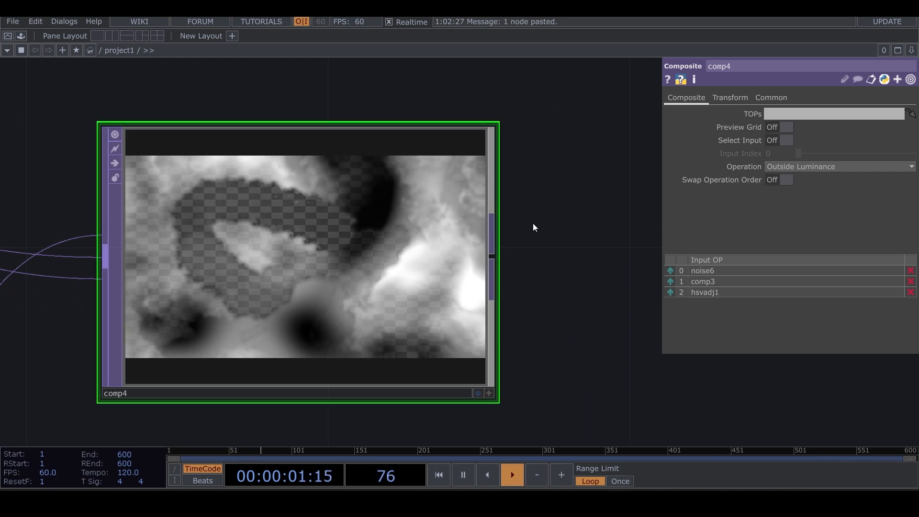
scroll(337, 277, up, 4)
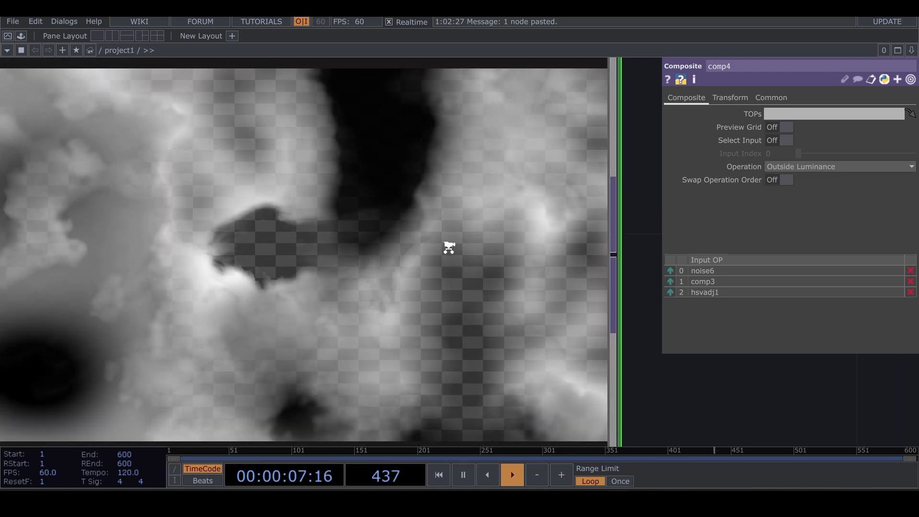
scroll(448, 249, down, 4)
scroll(449, 253, down, 2)
Step: Insert a Level TOP between comp2 and the mask TOP
drag(595, 342, 430, 433)
drag(517, 335, 203, 365)
scroll(445, 349, down, 4)
drag(540, 357, 282, 365)
drag(496, 364, 191, 294)
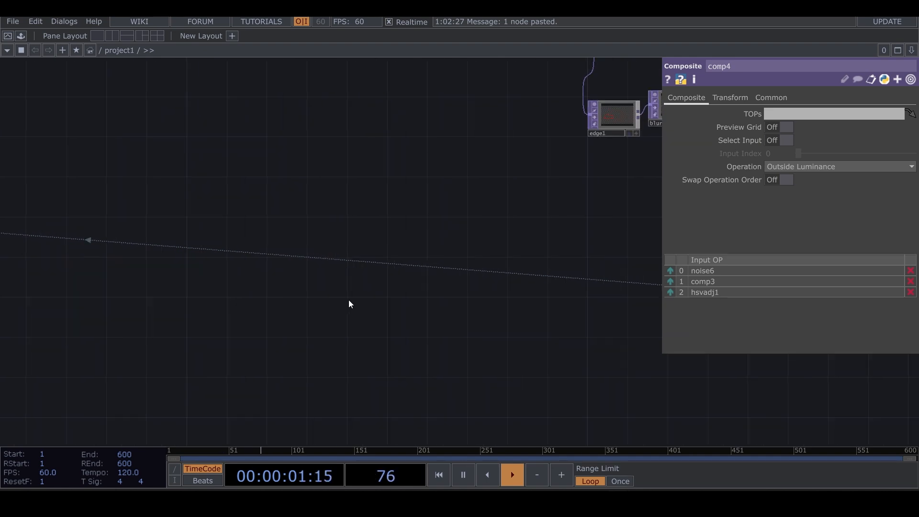
drag(504, 312, 313, 341)
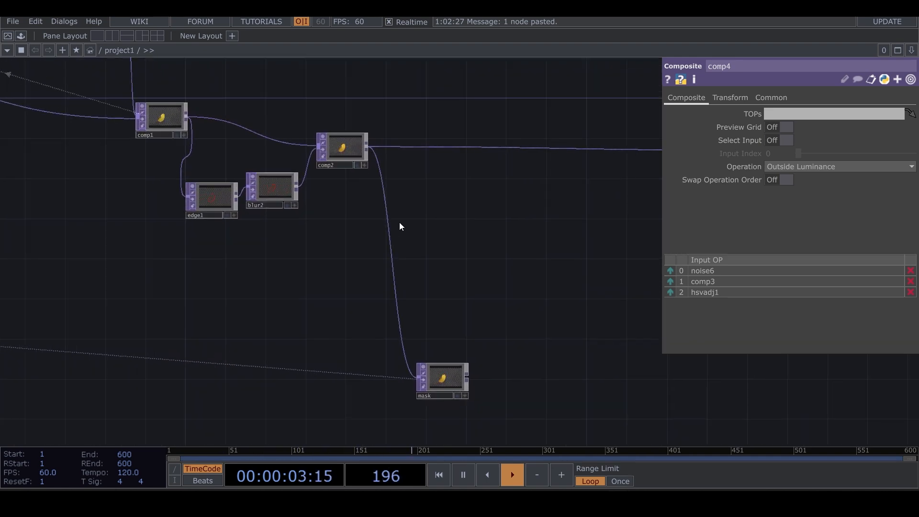
scroll(364, 172, up, 5)
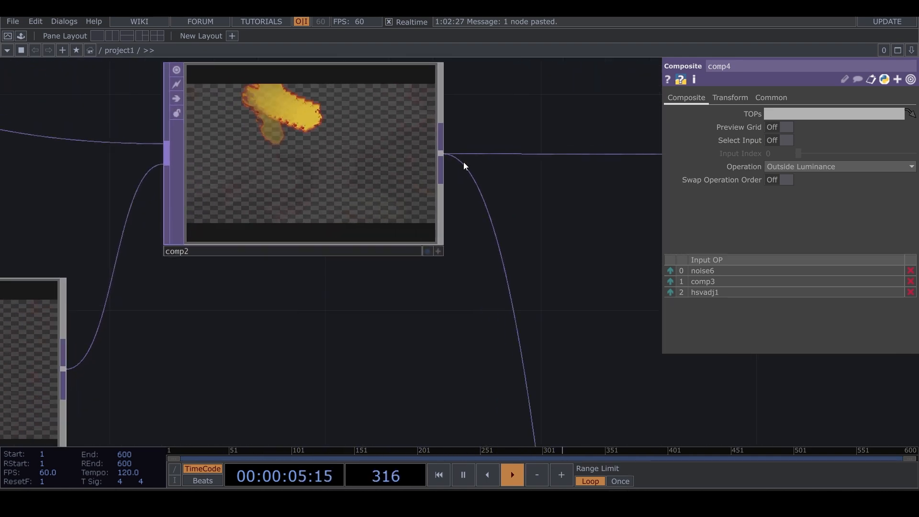
right_click(429, 210)
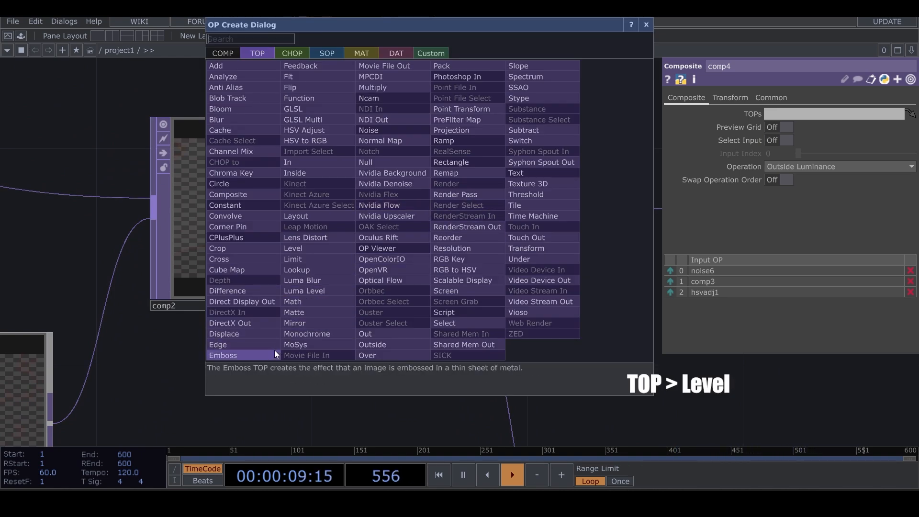
click(607, 401)
click(587, 397)
drag(537, 335, 491, 178)
right_click(472, 296)
click(480, 290)
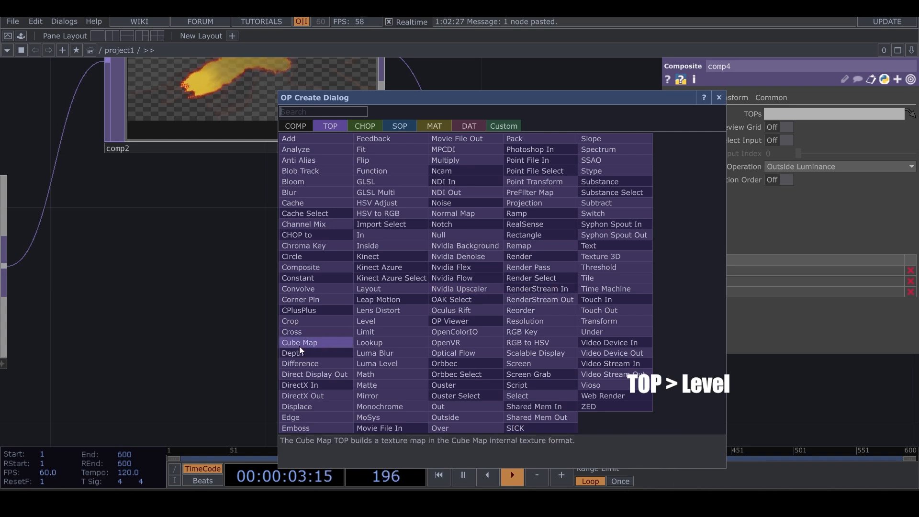
click(370, 322)
click(481, 364)
Step: Set level2's Brightness 1 to 1.2, Gamma 1 to 1.37 and Contrast to 1.71
scroll(481, 363, down, 3)
drag(705, 373, 610, 194)
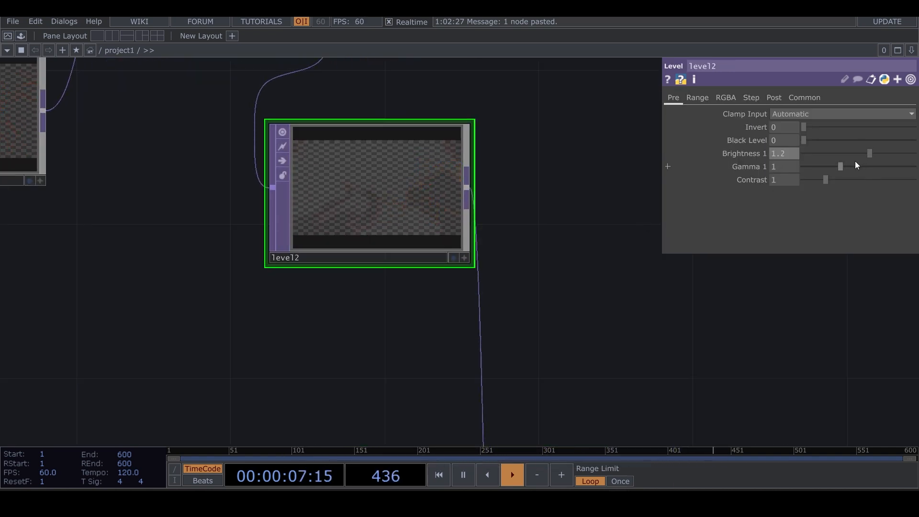
drag(857, 166, 838, 185)
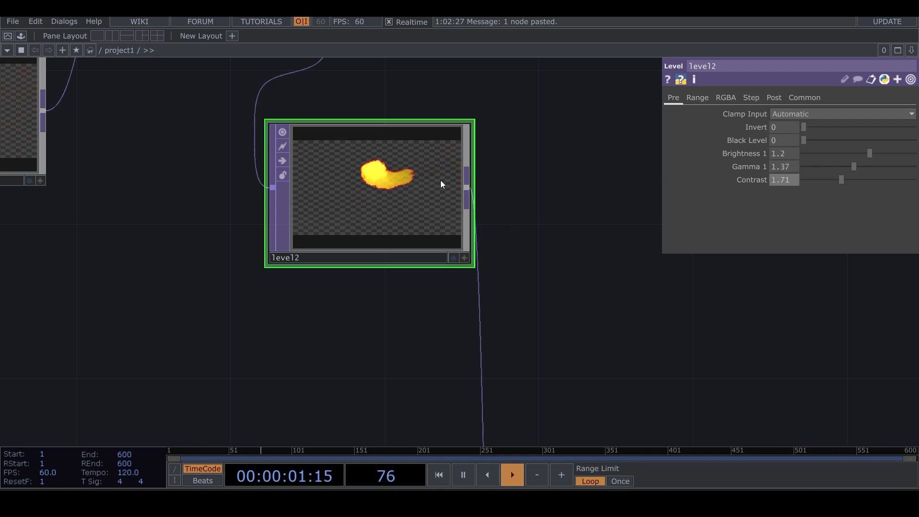
Step: Examine how the brightened mask shape cuts out the noise in comp4's output
scroll(441, 181, up, 3)
scroll(481, 243, down, 10)
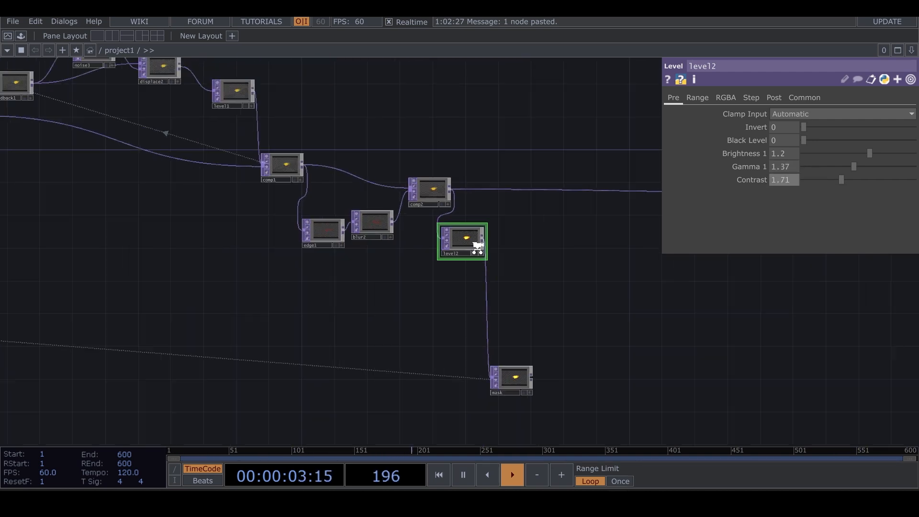
drag(397, 328, 539, 269)
scroll(293, 232, up, 8)
scroll(383, 324, up, 8)
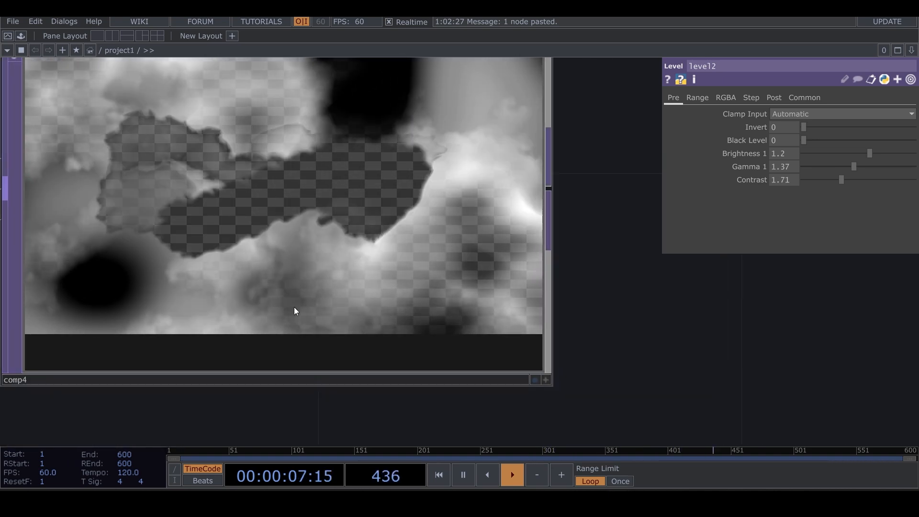
scroll(410, 245, down, 8)
scroll(434, 261, down, 4)
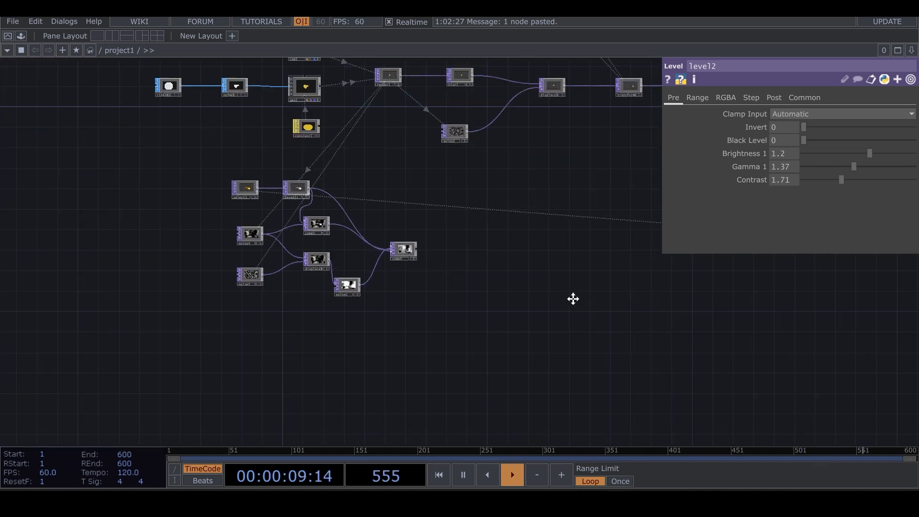
Step: Add the feedbackEdge component from the ImageFilters palette after comp4 and feed comp4 into it
scroll(380, 263, up, 6)
scroll(380, 266, down, 2)
drag(458, 302, 365, 282)
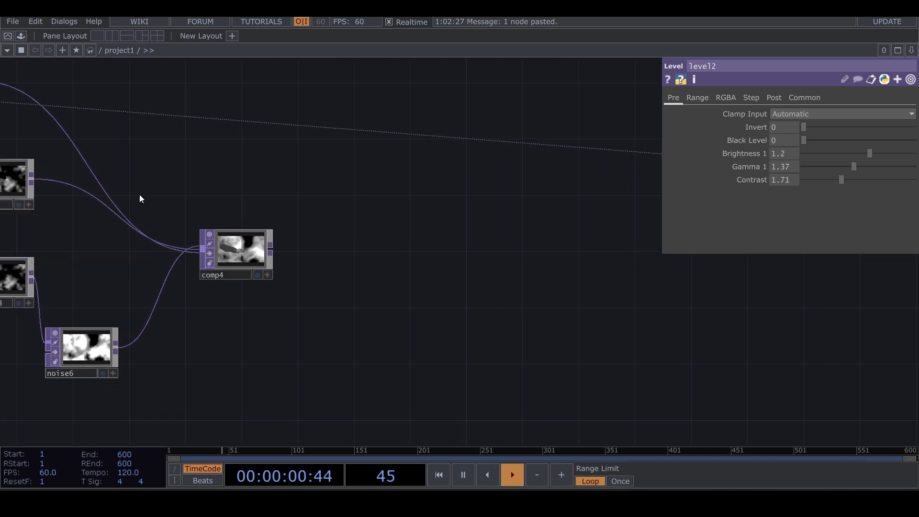
click(21, 36)
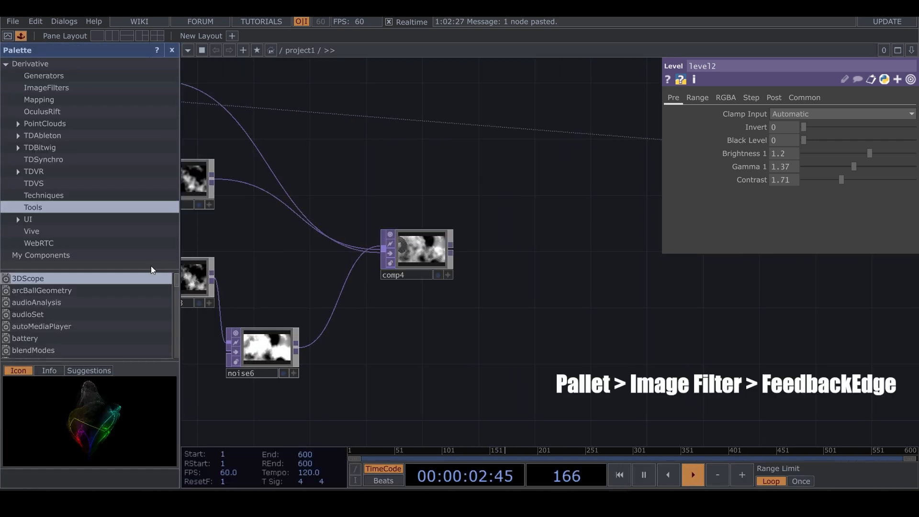
click(72, 89)
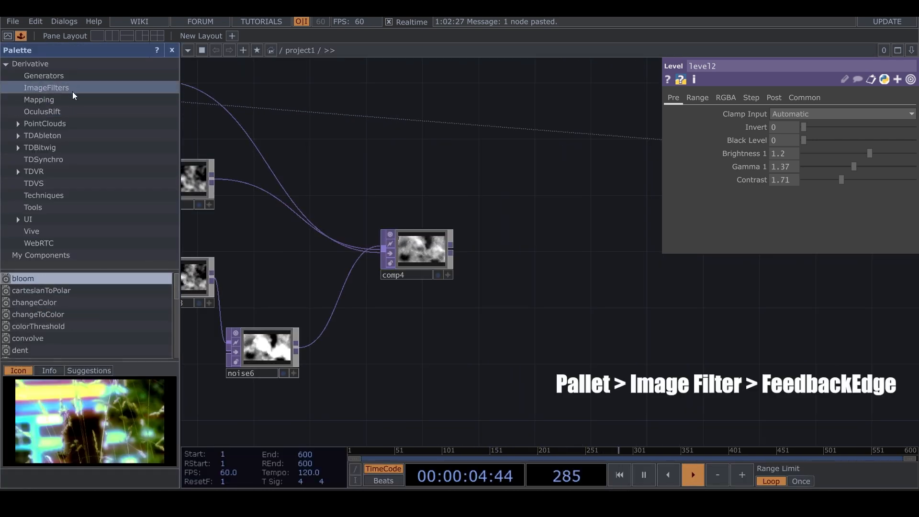
scroll(88, 320, down, 5)
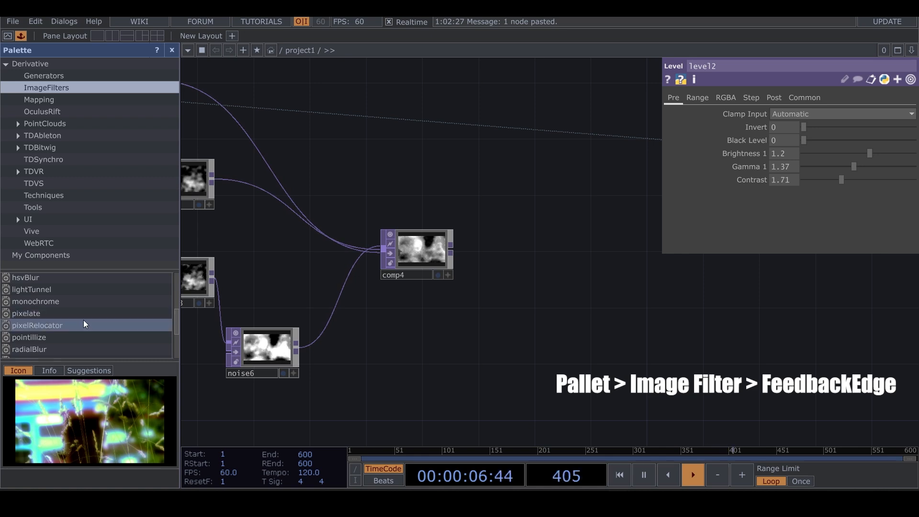
scroll(87, 328, down, 3)
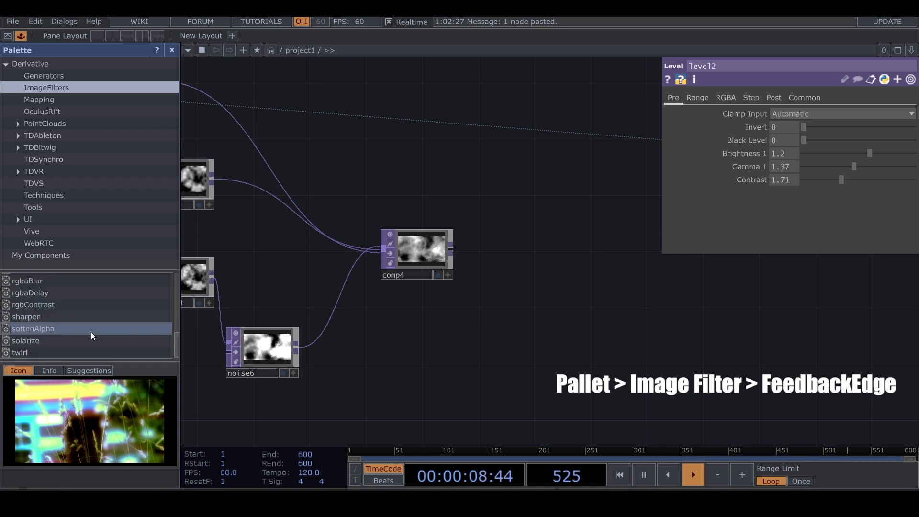
scroll(93, 336, up, 8)
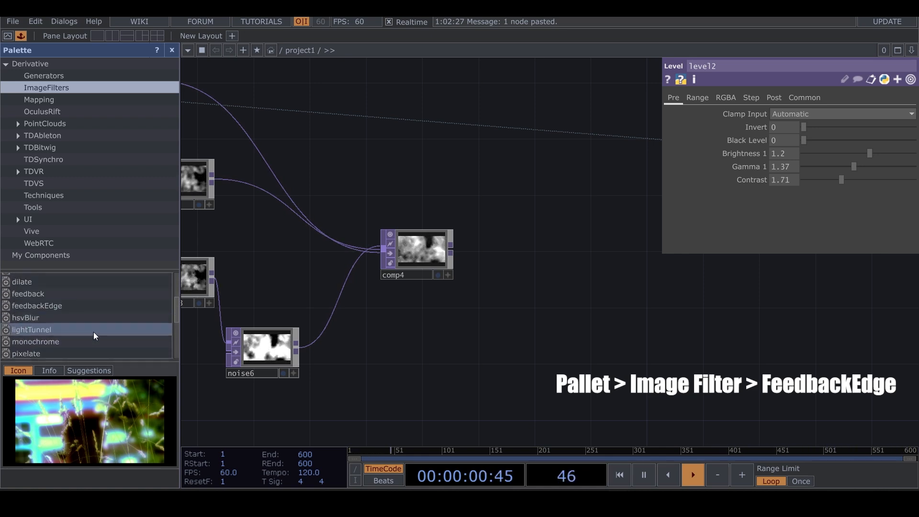
scroll(94, 336, down, 2)
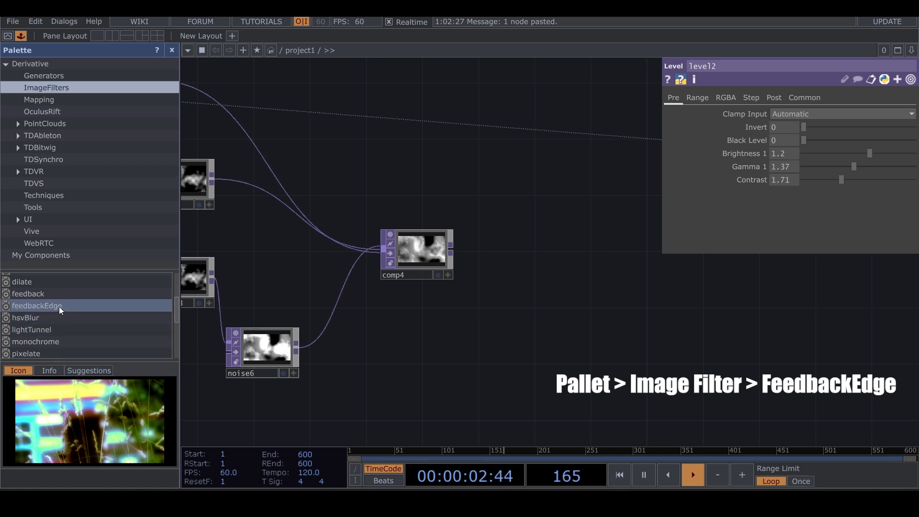
drag(61, 306, 538, 259)
drag(505, 319, 404, 346)
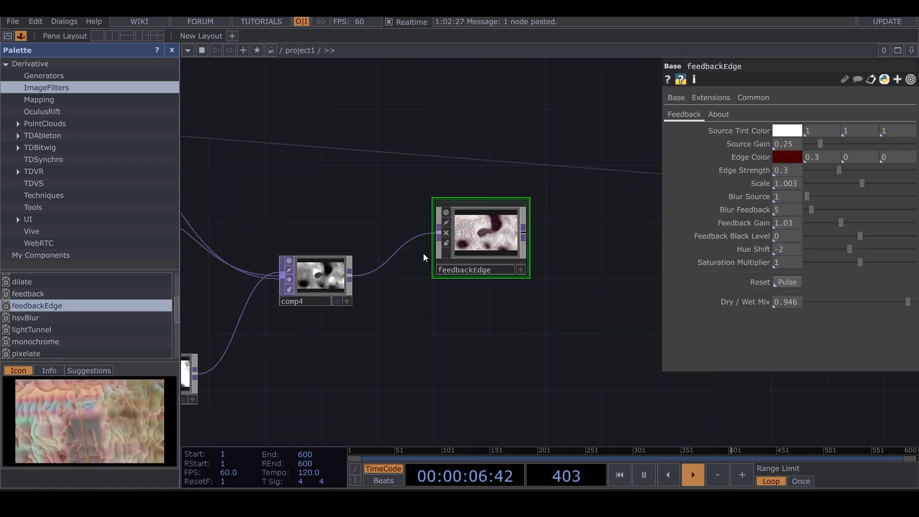
Step: Set feedbackEdge's Edge Color to blue with RGB 0, 0.35165, 0.541 and its Edge Strength to 0.251
scroll(504, 225, up, 5)
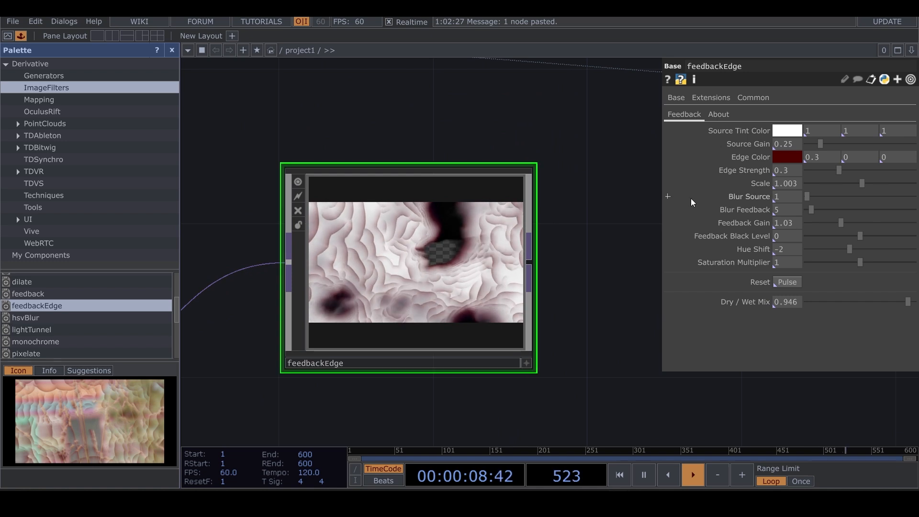
click(793, 158)
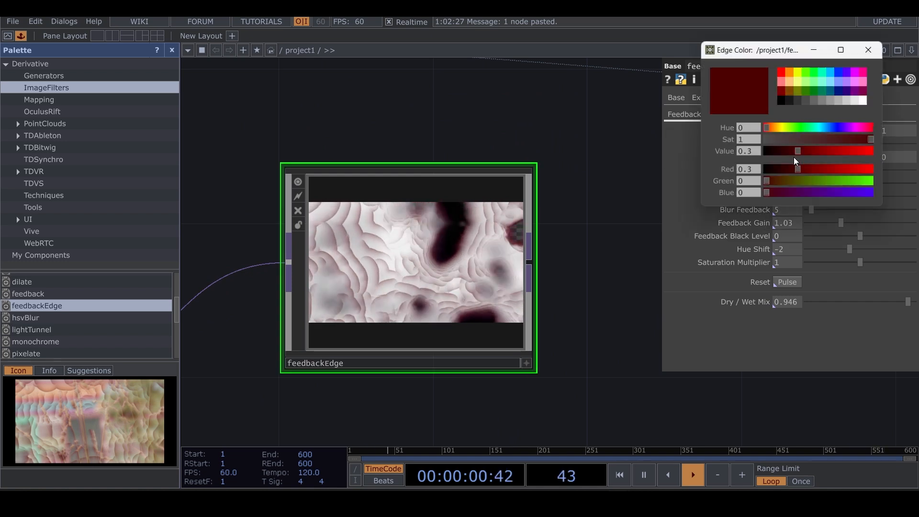
click(828, 129)
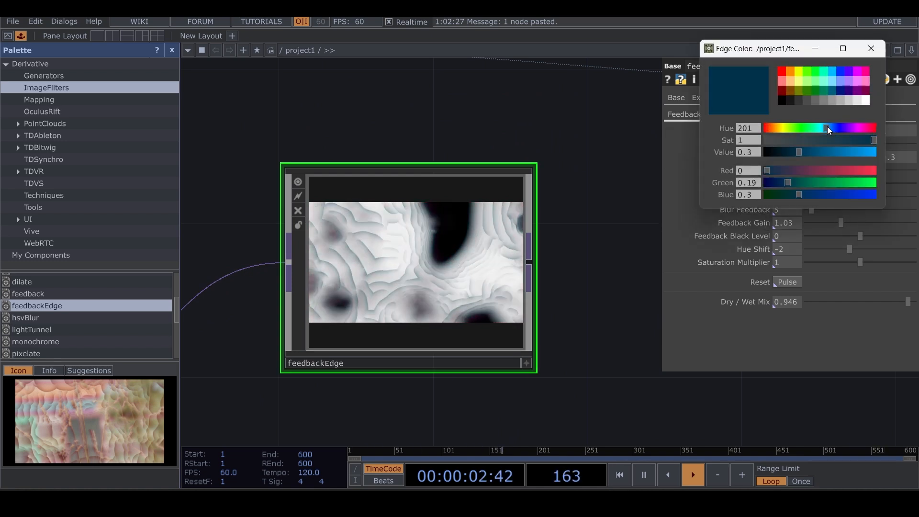
click(814, 153)
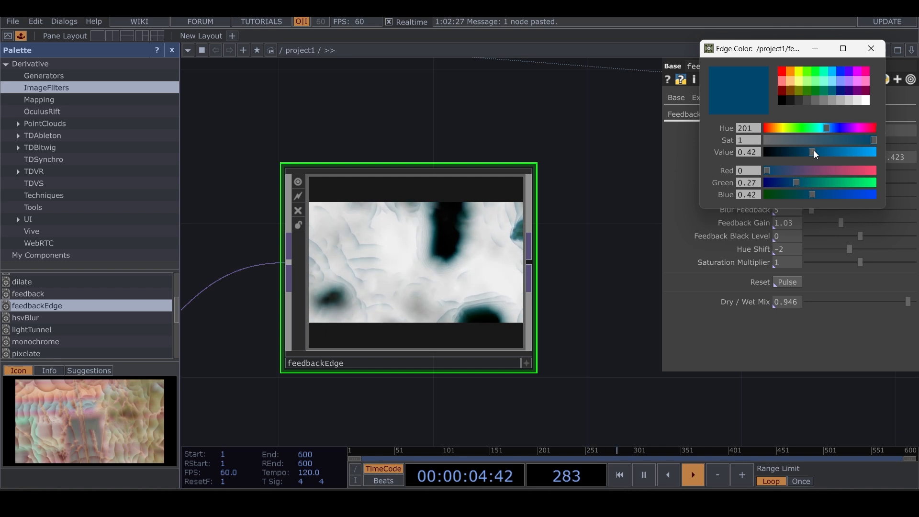
drag(812, 154, 832, 157)
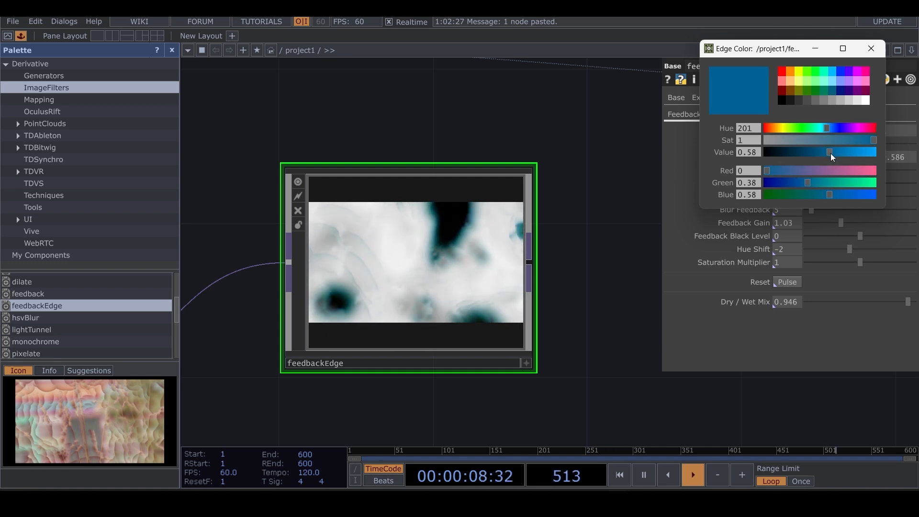
click(870, 48)
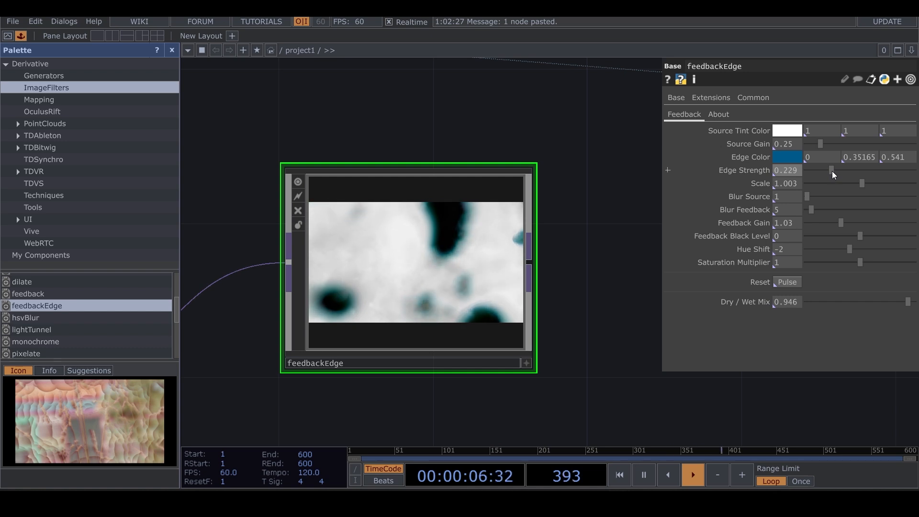
scroll(463, 261, up, 2)
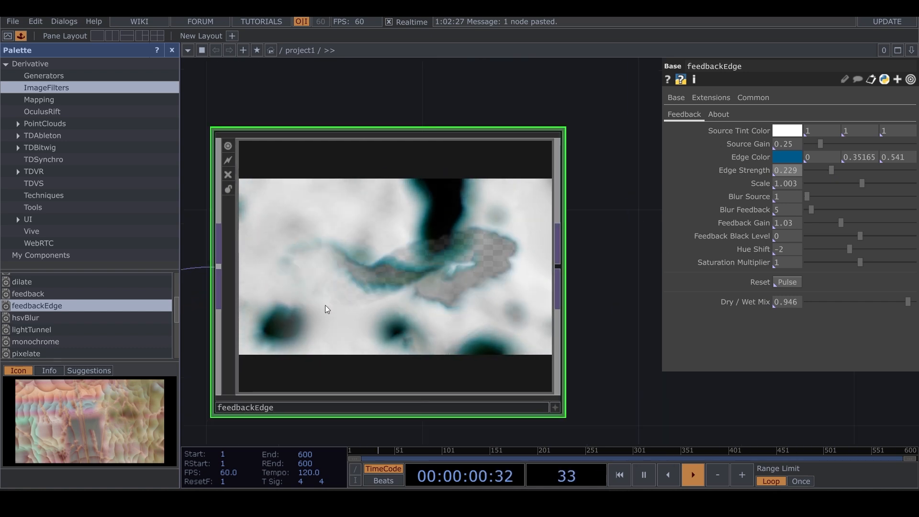
drag(833, 171, 835, 171)
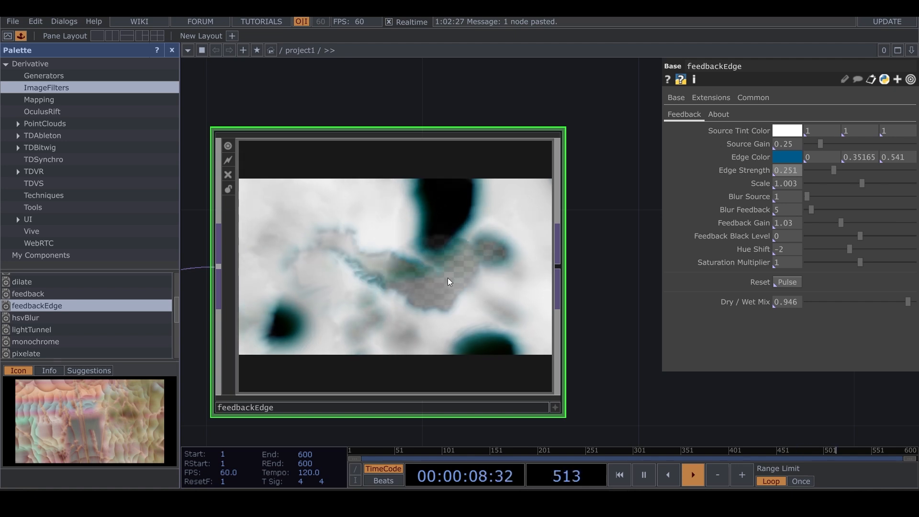
Step: Add a Feedback TOP connected to the output of feedbackEdge
scroll(444, 301, down, 5)
drag(569, 371, 449, 308)
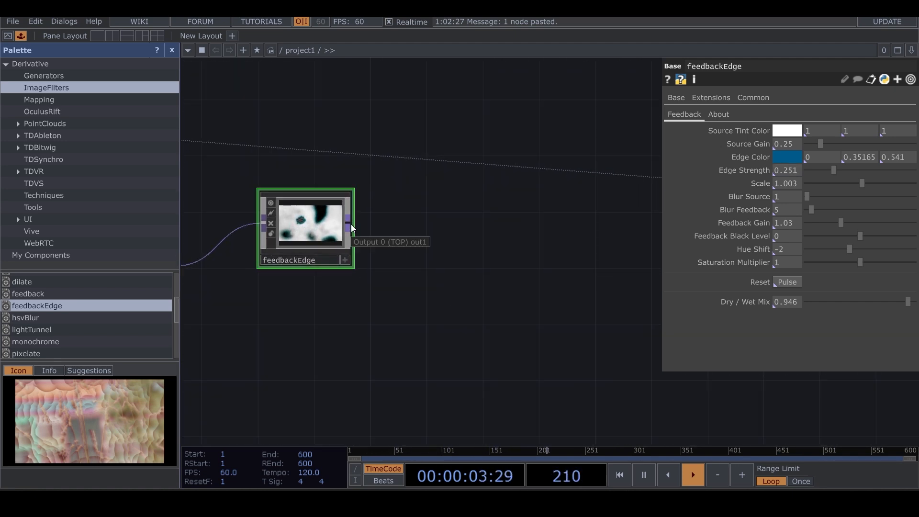
right_click(351, 228)
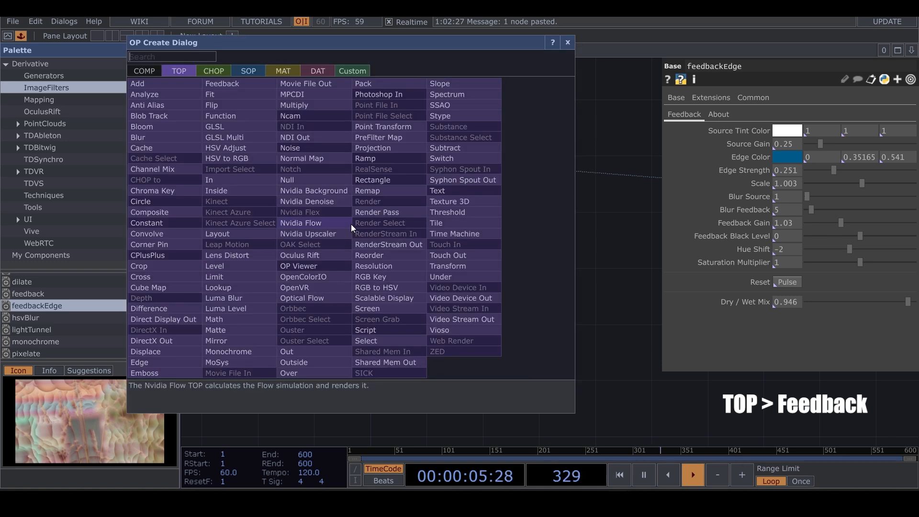
click(241, 97)
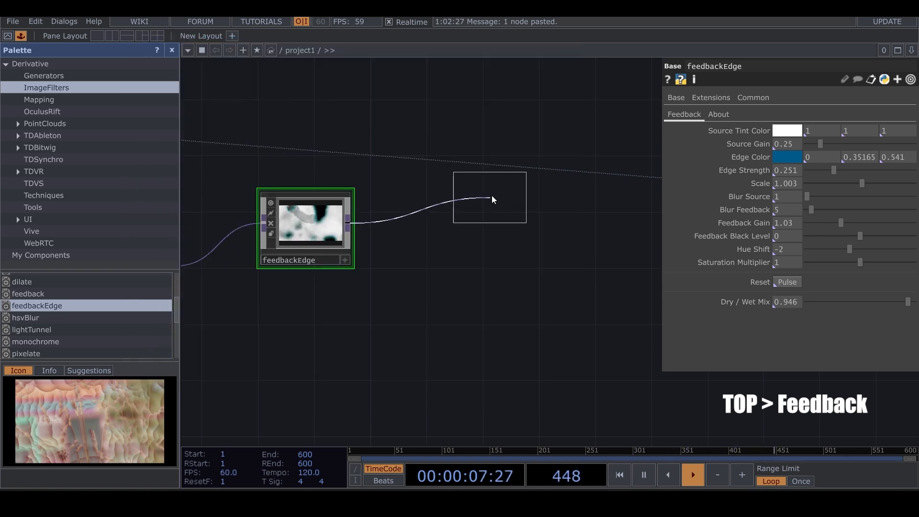
click(497, 187)
Step: Add a Level TOP connected to the output of feedback2
drag(516, 188, 441, 179)
right_click(440, 178)
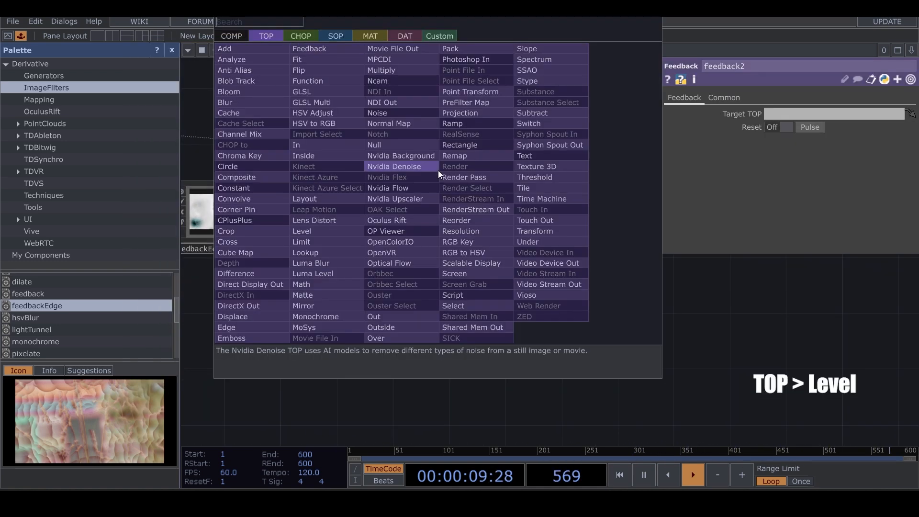
click(311, 231)
click(569, 174)
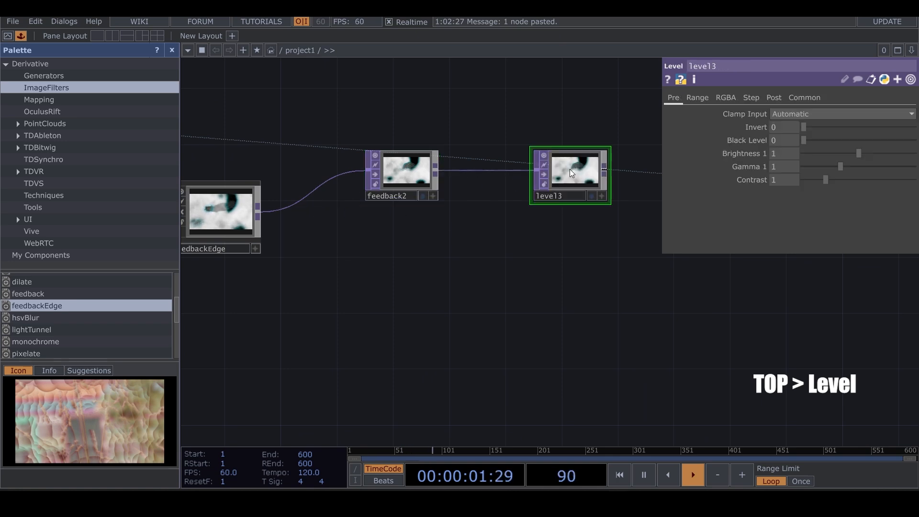
Step: Add a Composite TOP taking level3 and feedbackEdge as inputs in that order, and make it feedback2's target
right_click(607, 175)
click(400, 178)
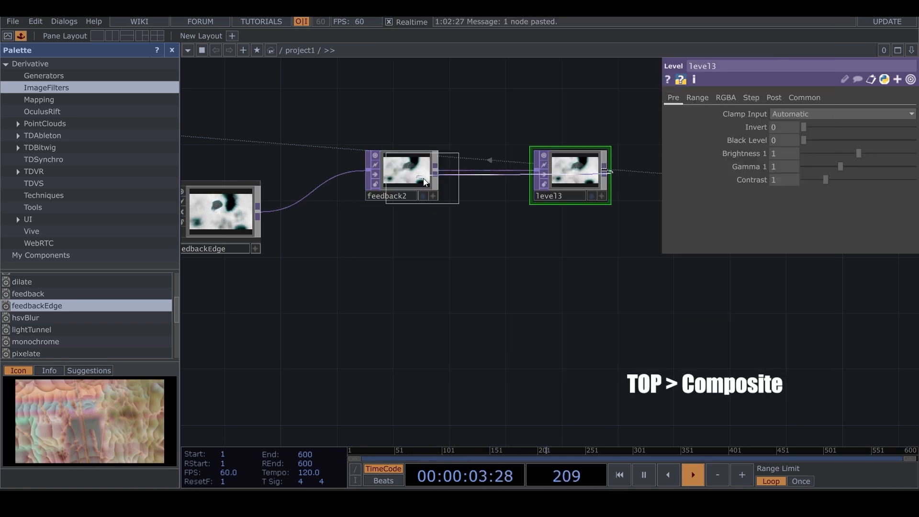
click(668, 273)
drag(478, 293, 341, 192)
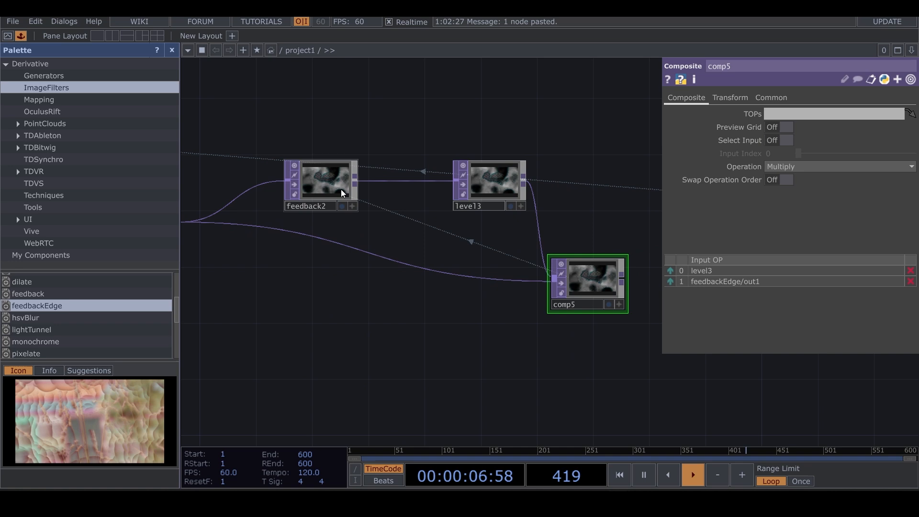
Step: Set the Operation of comp5 to Maximum
click(490, 180)
click(587, 276)
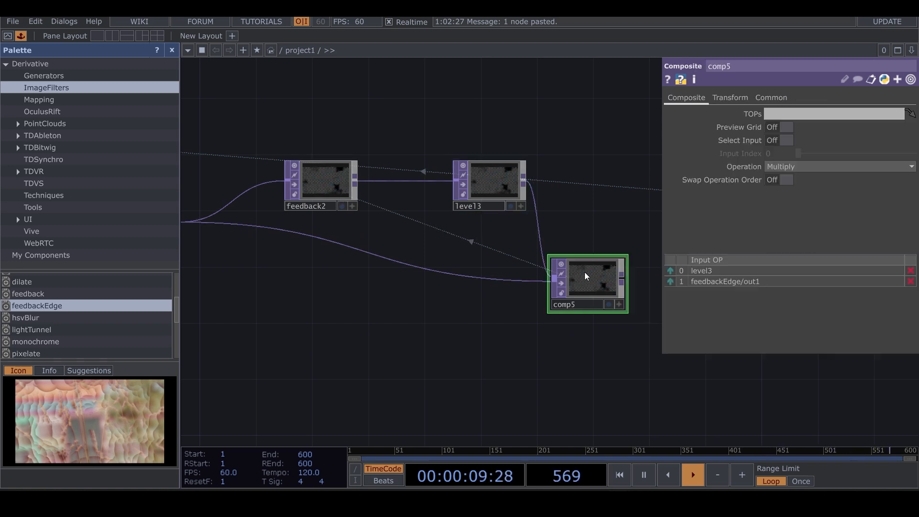
click(825, 167)
click(881, 205)
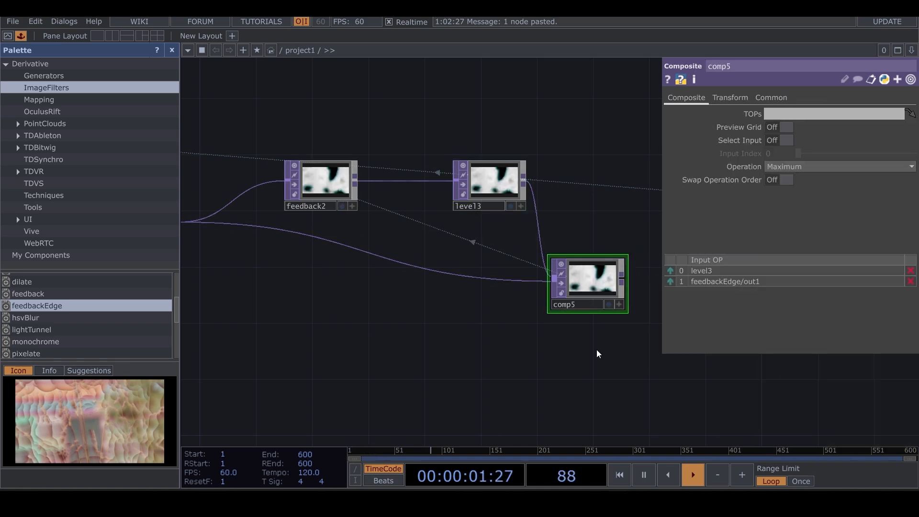
Step: Set the Opacity of level3 to 0.908 and check the resulting feedback trail in comp5
drag(597, 352, 546, 343)
click(439, 173)
click(774, 98)
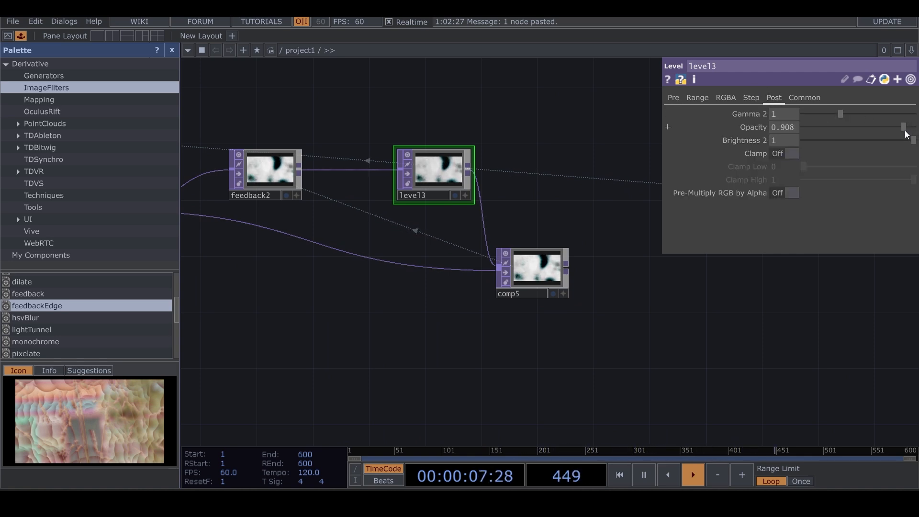
scroll(582, 307, up, 5)
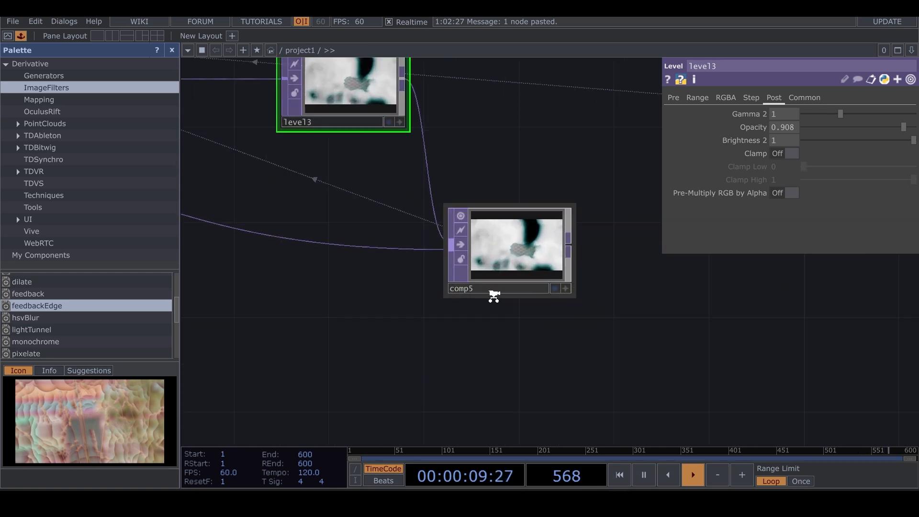
scroll(580, 305, up, 5)
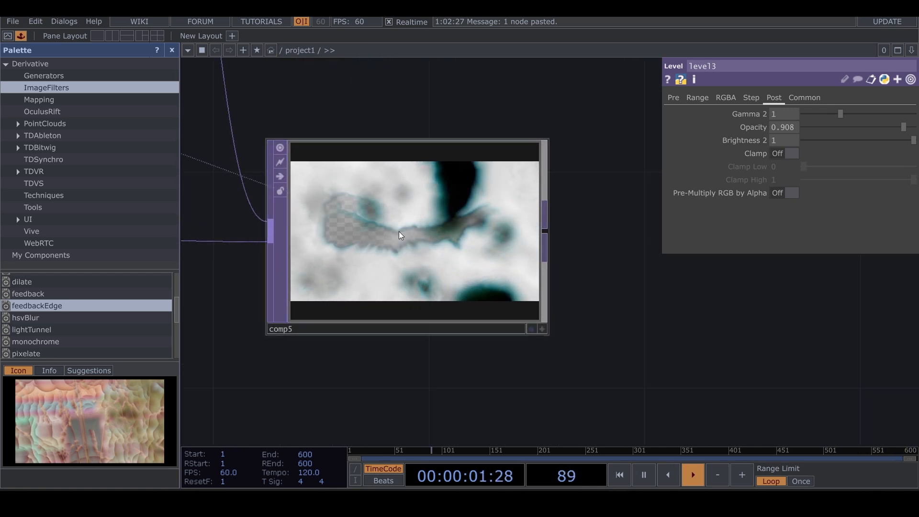
scroll(426, 258, up, 3)
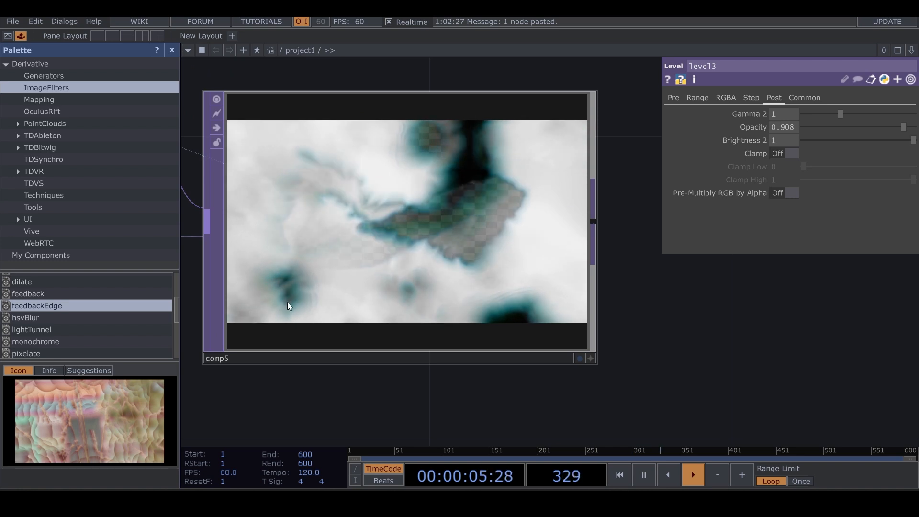
scroll(478, 276, down, 10)
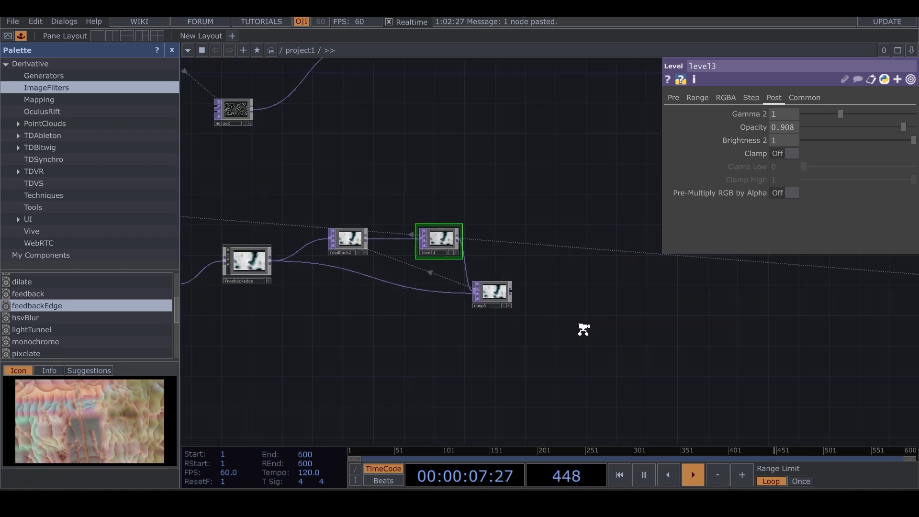
Step: Add an Edge TOP connected to the output of comp5 and set its Strength to 6
scroll(395, 273, up, 2)
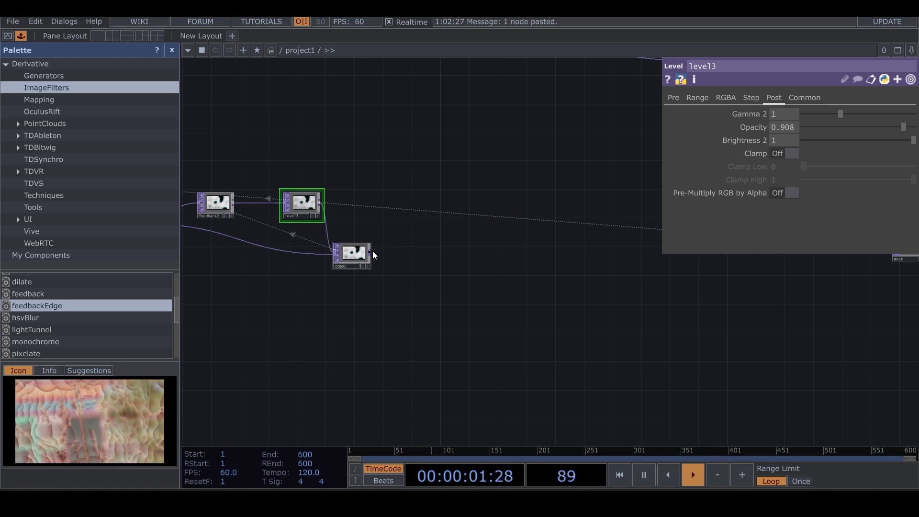
key(Tab)
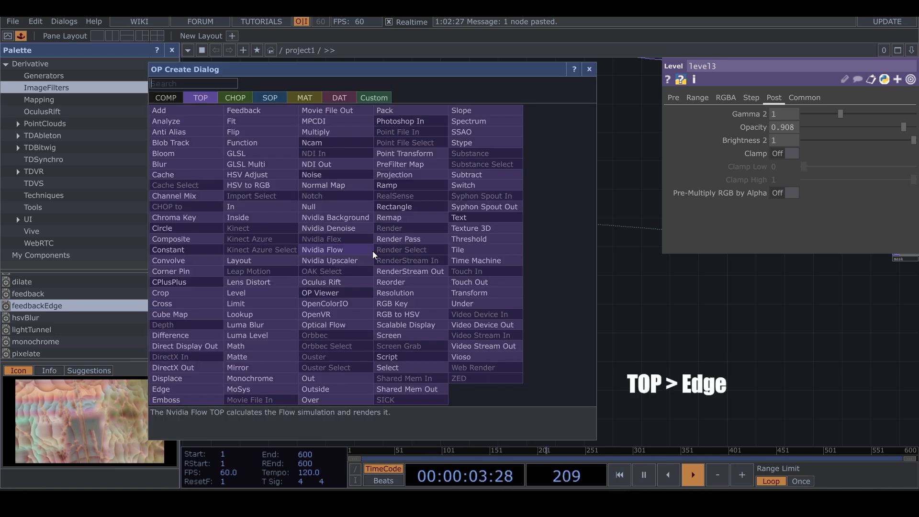
click(161, 389)
click(440, 210)
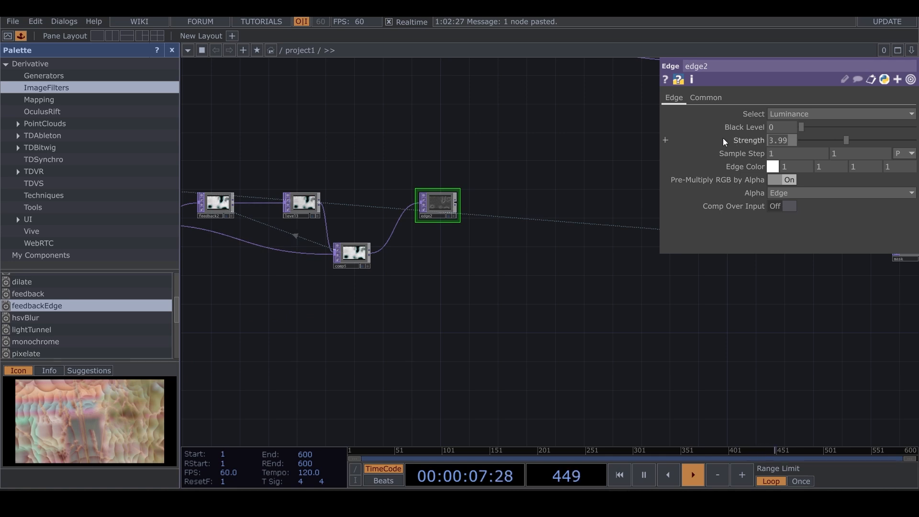
scroll(445, 220, up, 5)
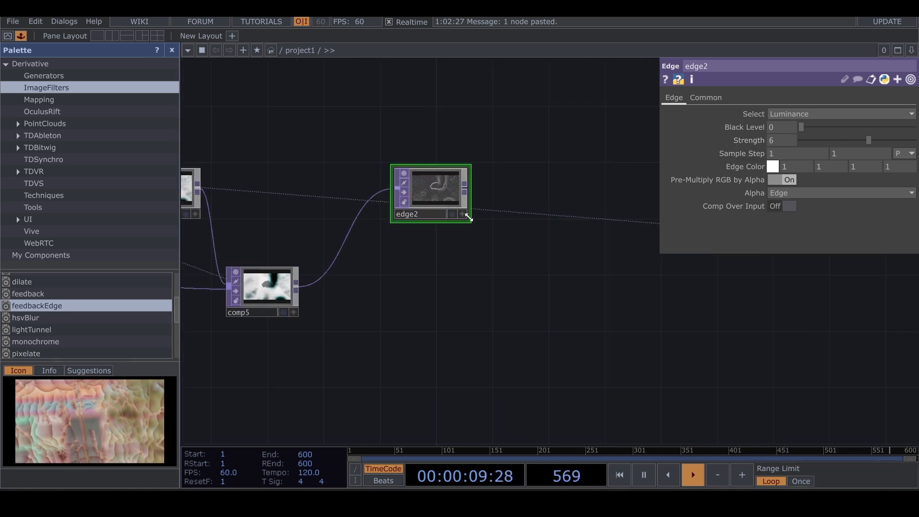
scroll(463, 311, down, 3)
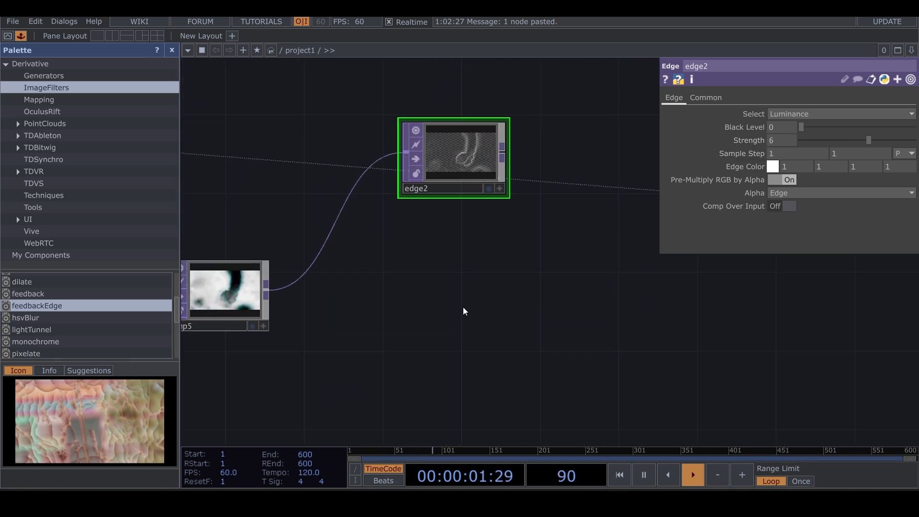
Step: Add a Normal Map TOP fed by comp5, placed below edge2, and set its Z-Scale to 0.15
key(Tab)
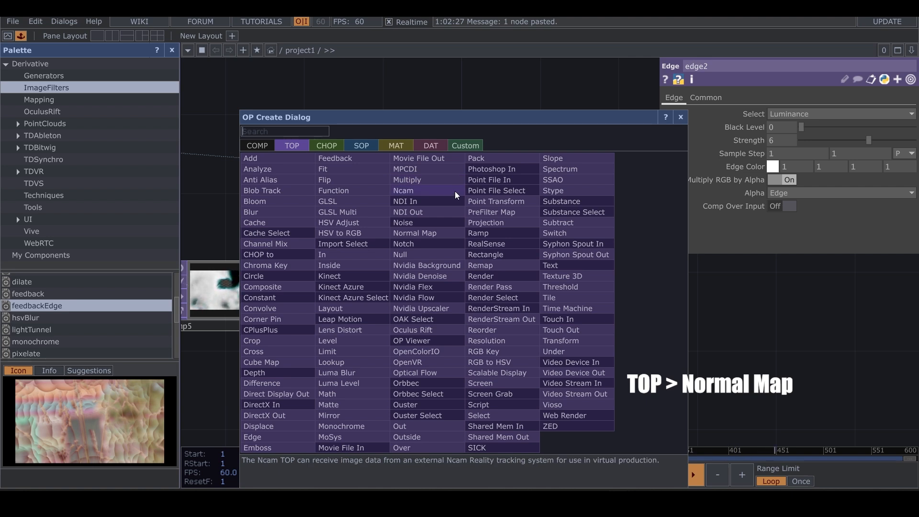
click(428, 232)
click(459, 332)
click(404, 329)
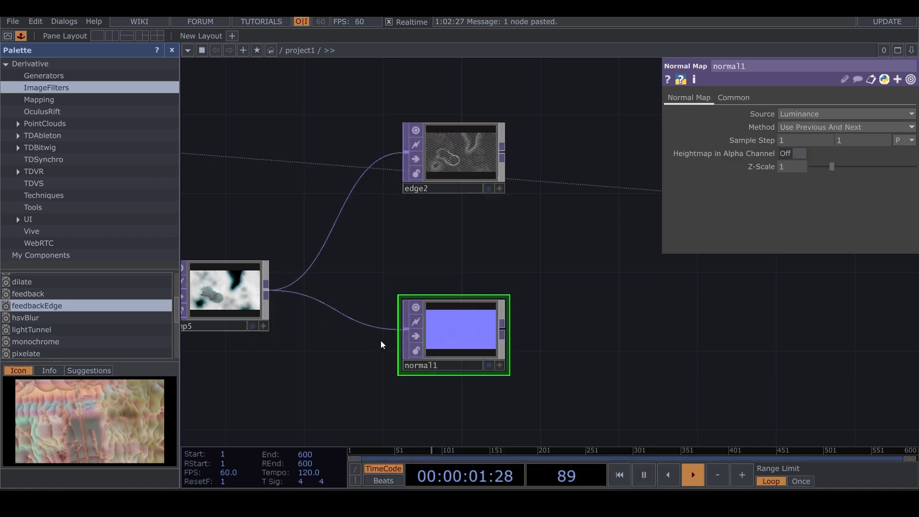
scroll(460, 345, up, 5)
scroll(460, 291, up, 3)
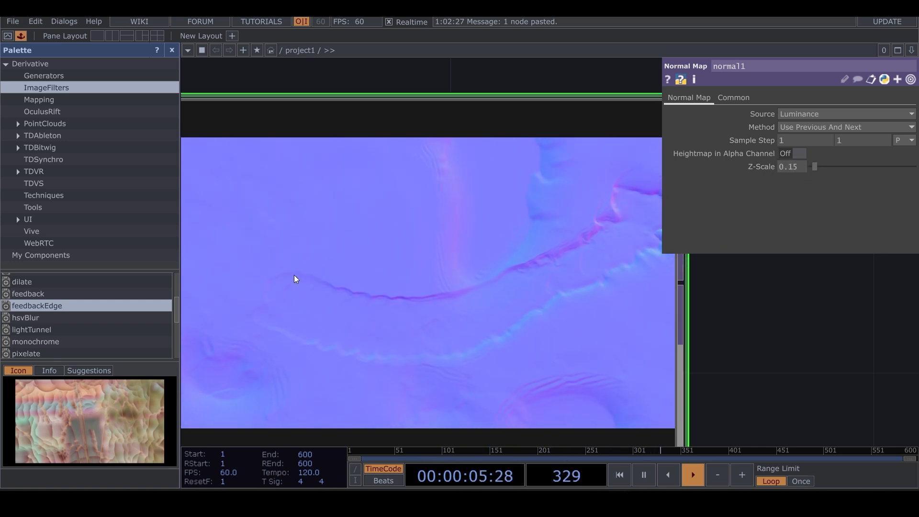
scroll(396, 290, down, 6)
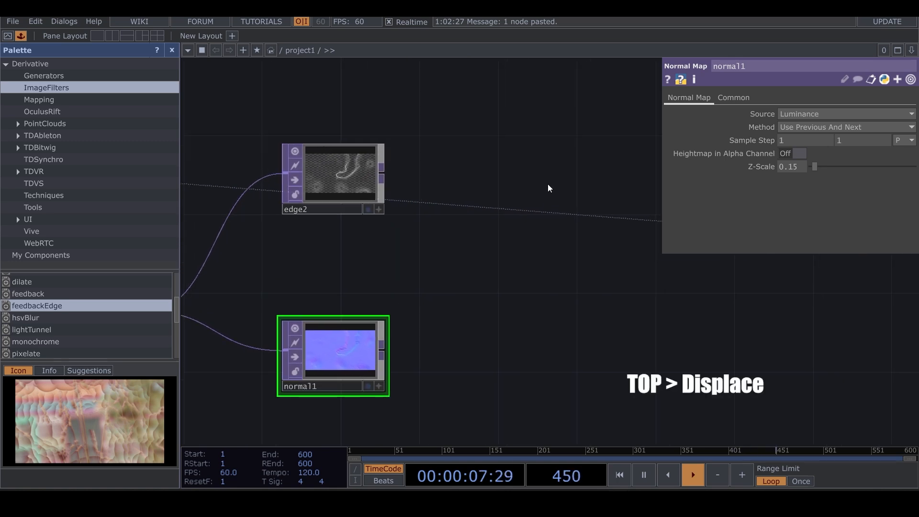
Step: Add a Displace TOP with edge2 as its first input and normal1 as its second
key(Tab)
click(357, 312)
click(564, 219)
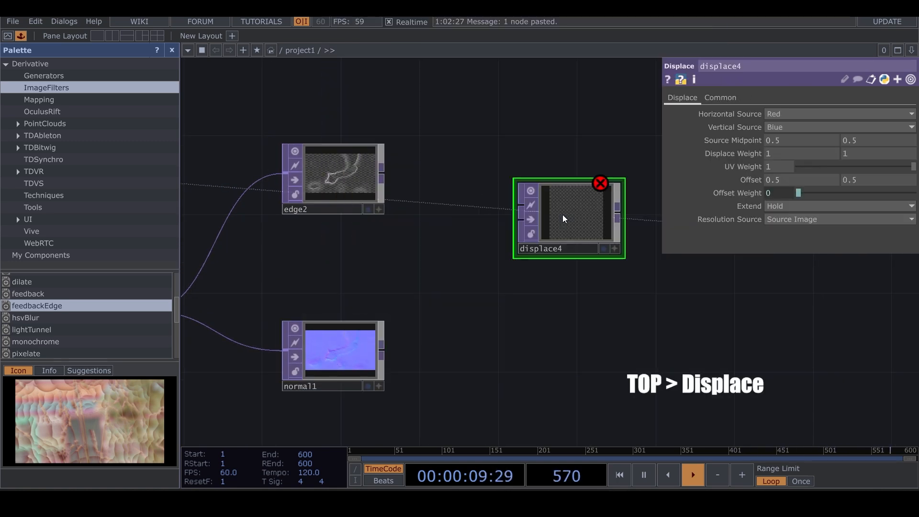
drag(500, 210, 506, 209)
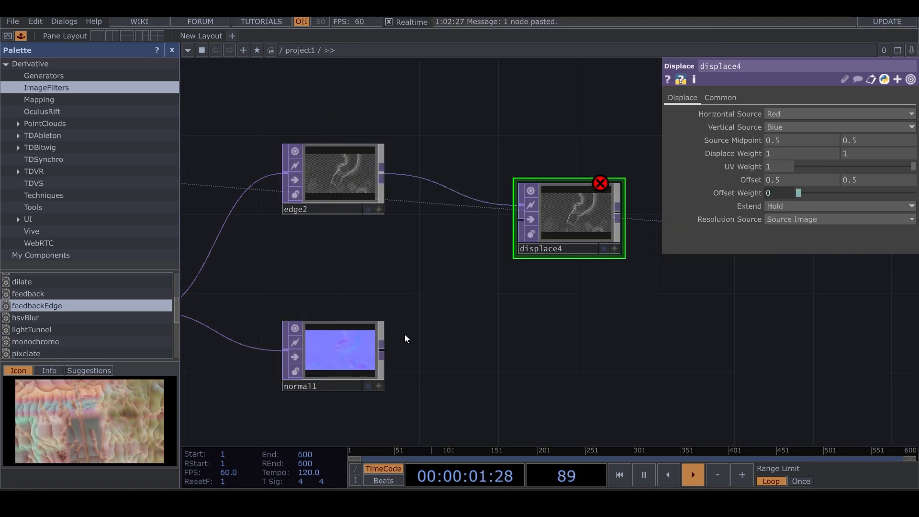
click(521, 219)
Step: Set both Displace Weight values of displace4 to 0.01
scroll(566, 197, up, 5)
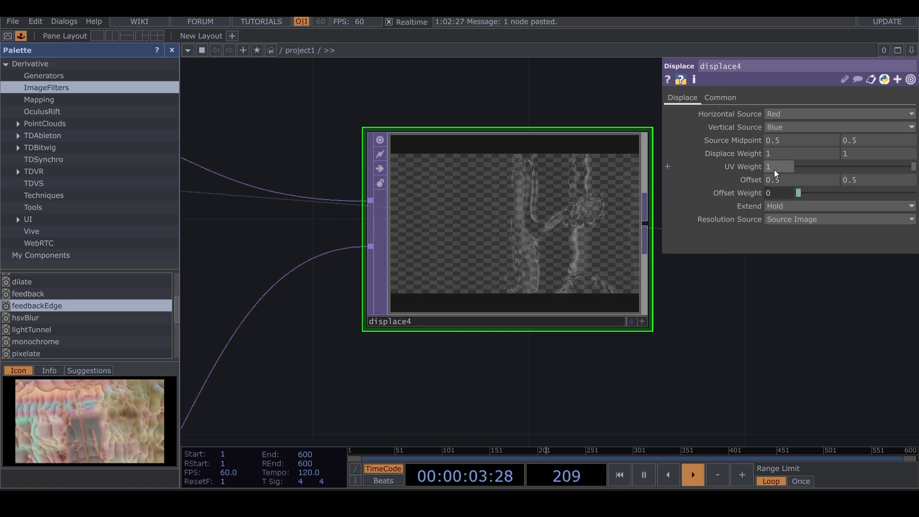
mouse_move(749, 154)
middle_down()
mouse_move(745, 135)
mouse_move(753, 154)
middle_up()
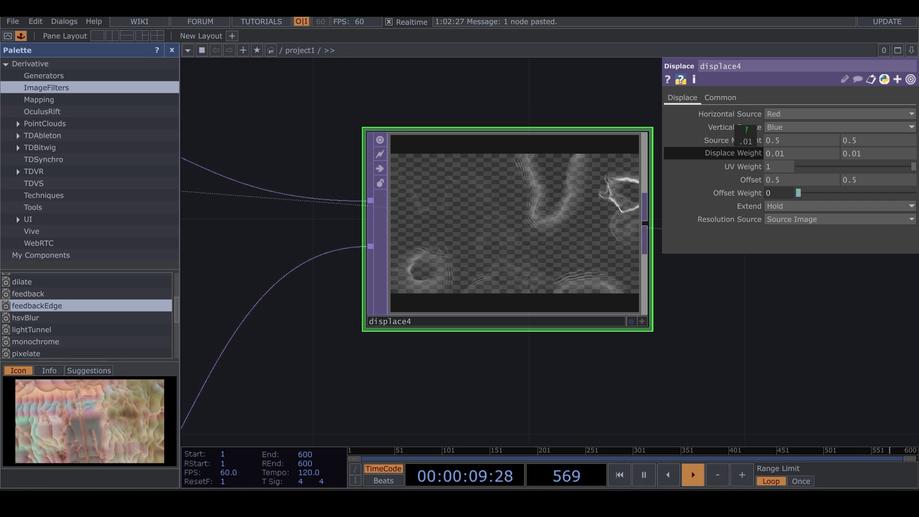
scroll(576, 246, up, 2)
scroll(576, 232, down, 10)
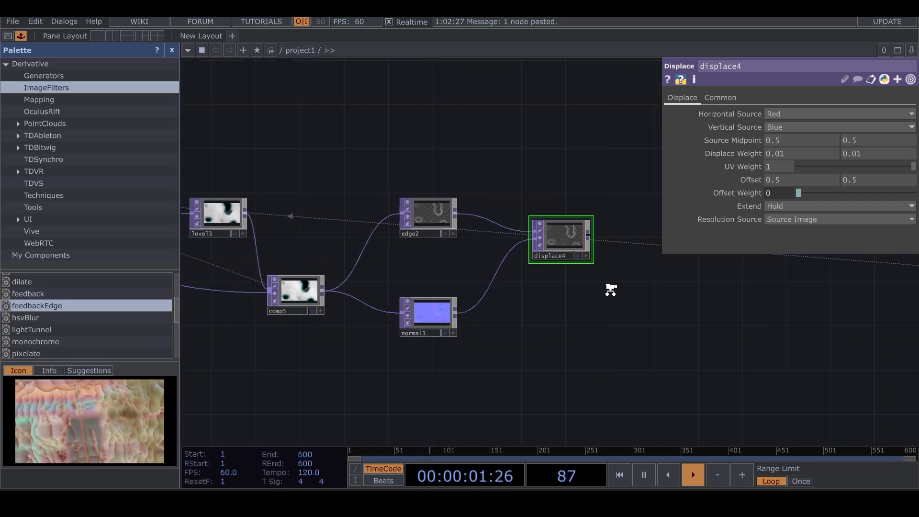
Step: Add a Composite TOP taking displace4 and comp5 as inputs in that order
right_click(528, 229)
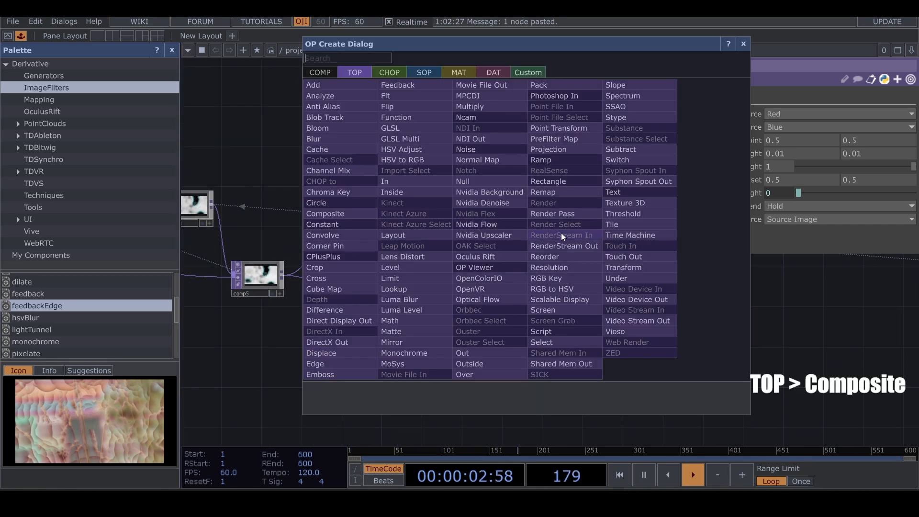
click(330, 235)
click(623, 306)
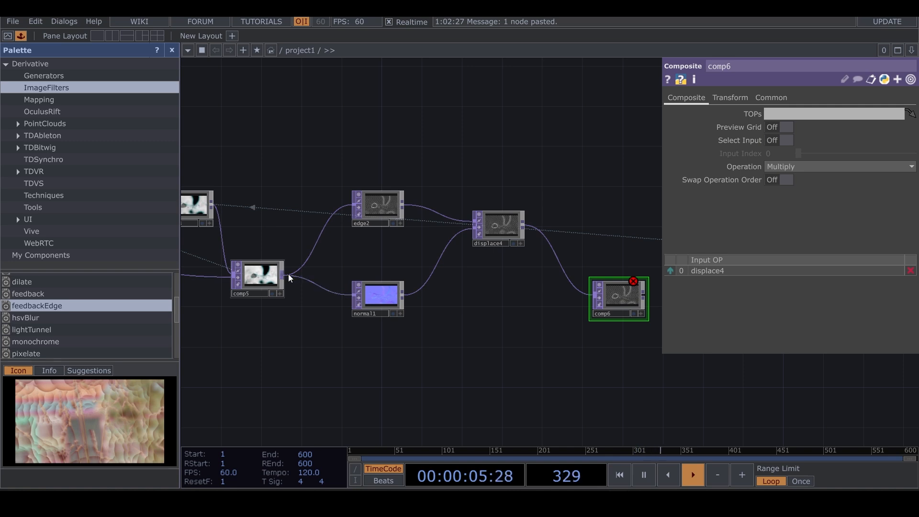
drag(585, 316, 595, 299)
Step: Set the Operation of comp6 to Difference and check its output
click(821, 166)
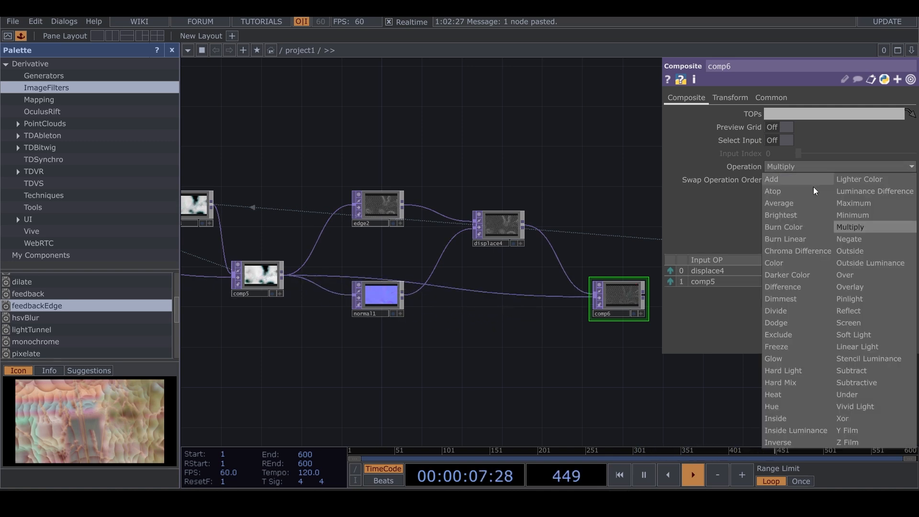
click(787, 287)
key(shift+h)
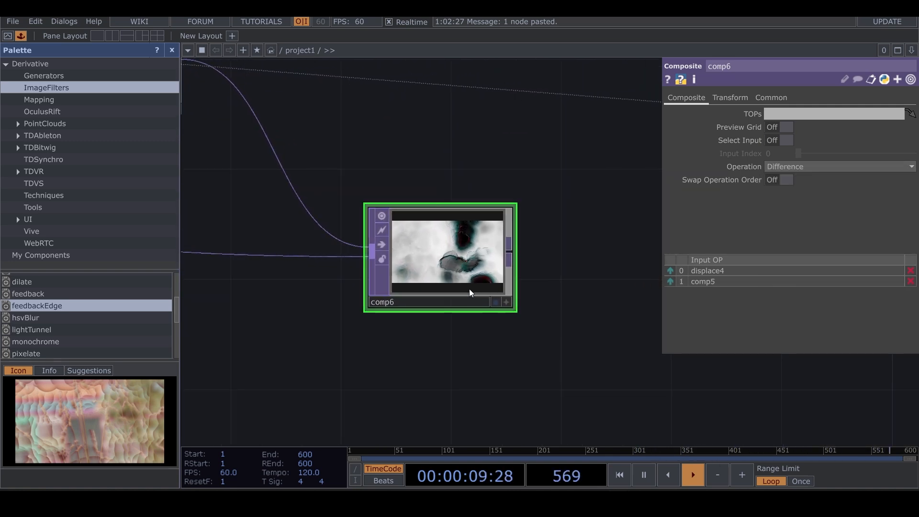
scroll(465, 271, up, 3)
scroll(501, 340, down, 6)
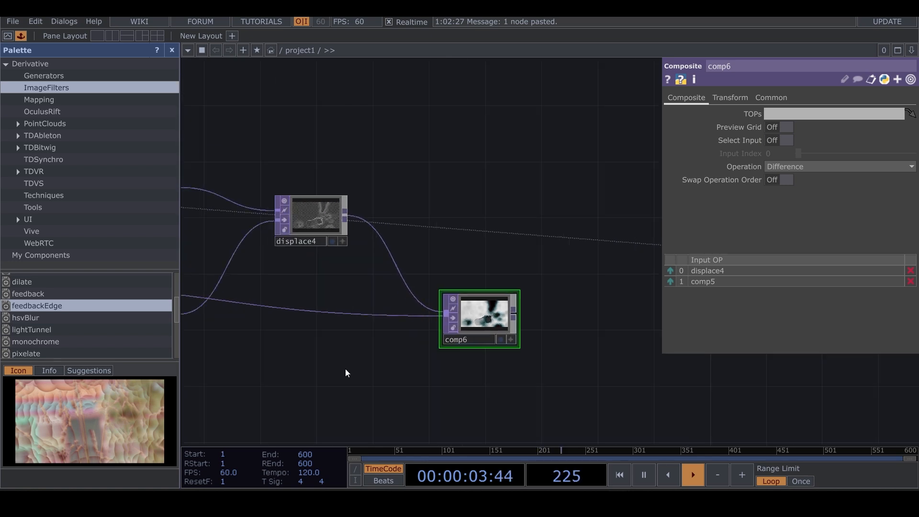
Step: Change feedbackEdge's Edge Color to a blue with hue 209, saturation 1 and value 0.62
drag(248, 355, 481, 335)
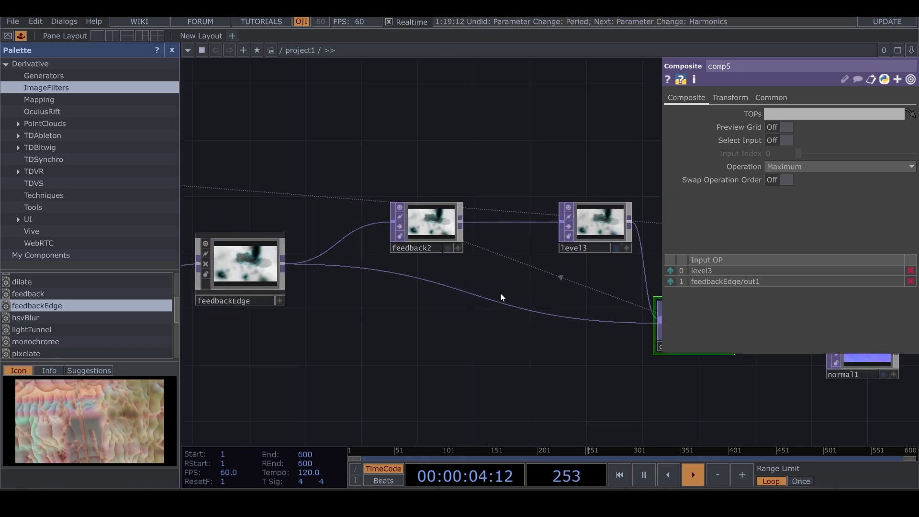
click(317, 264)
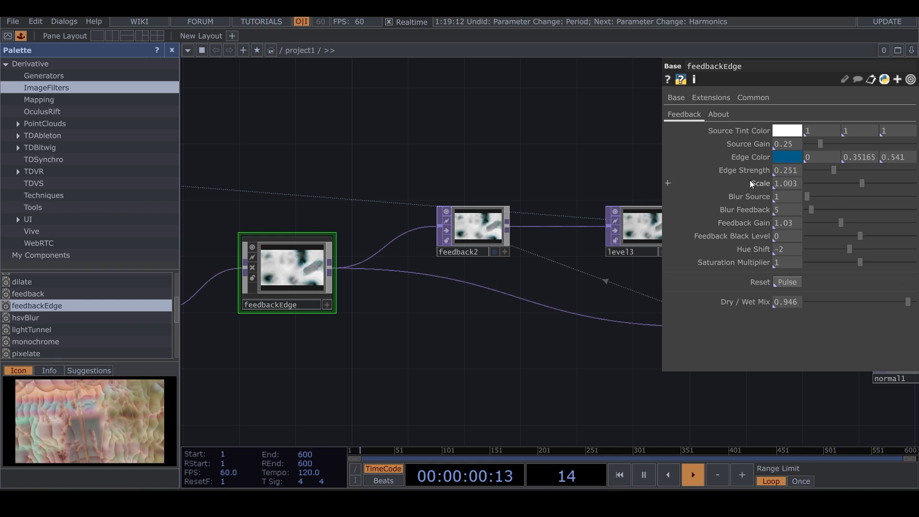
click(781, 158)
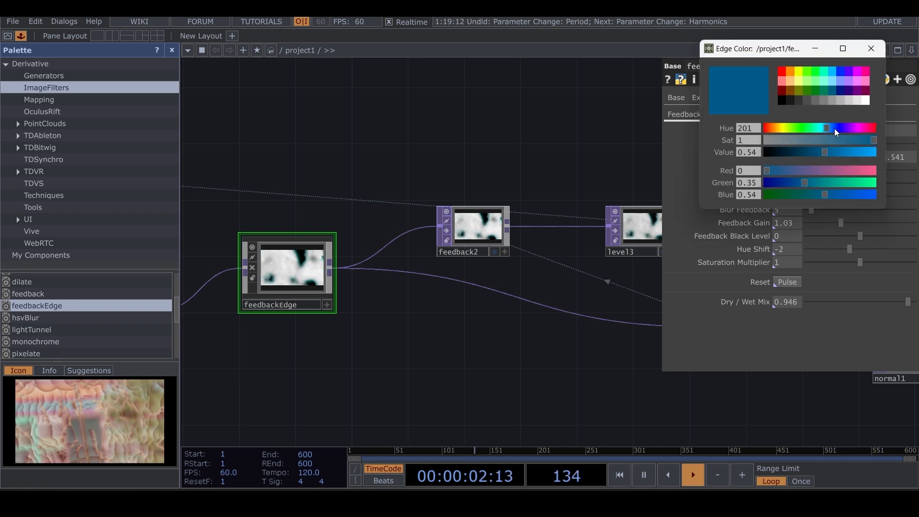
drag(834, 128, 837, 129)
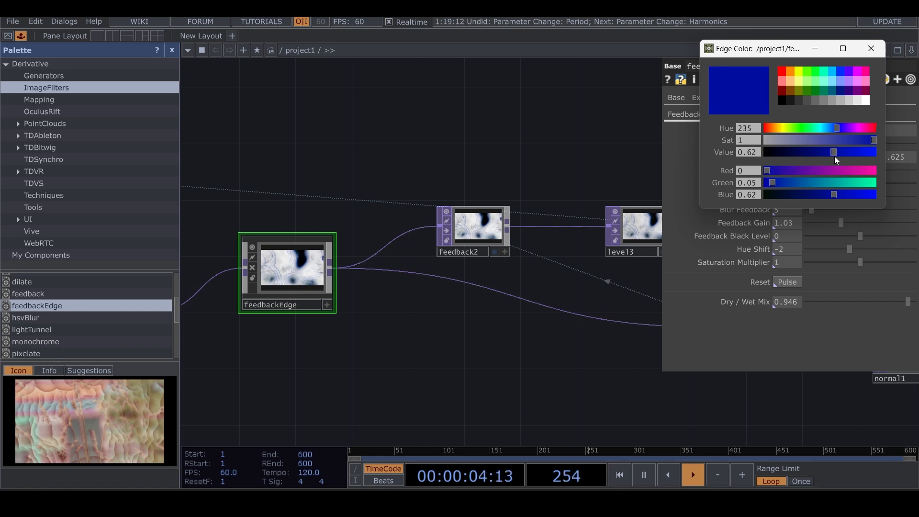
scroll(519, 235, up, 5)
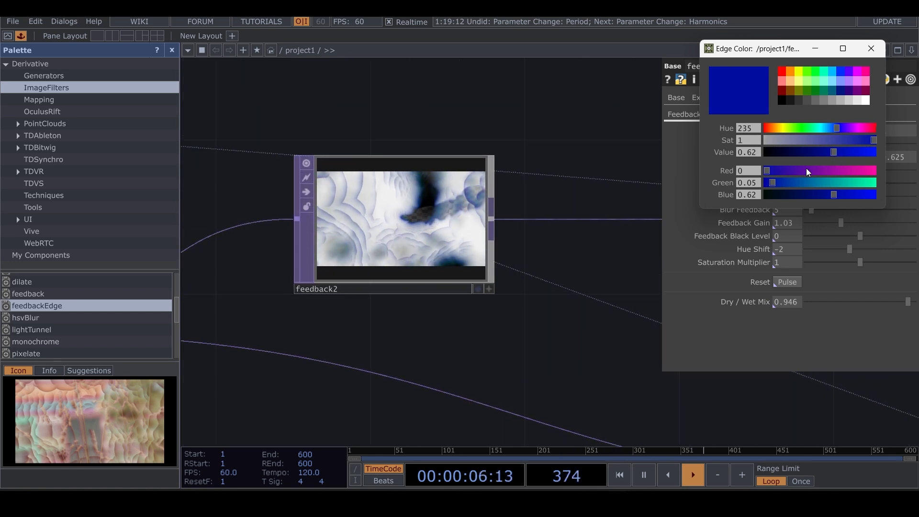
drag(836, 129, 831, 133)
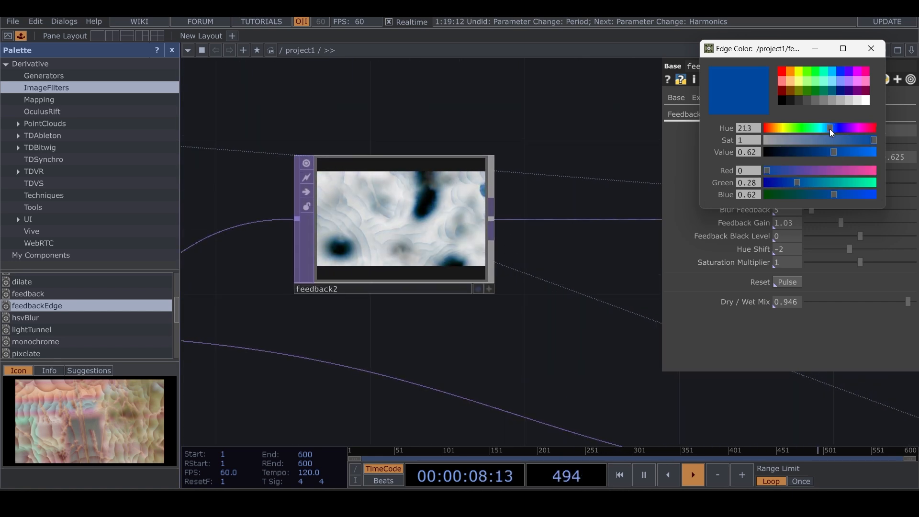
scroll(498, 314, down, 6)
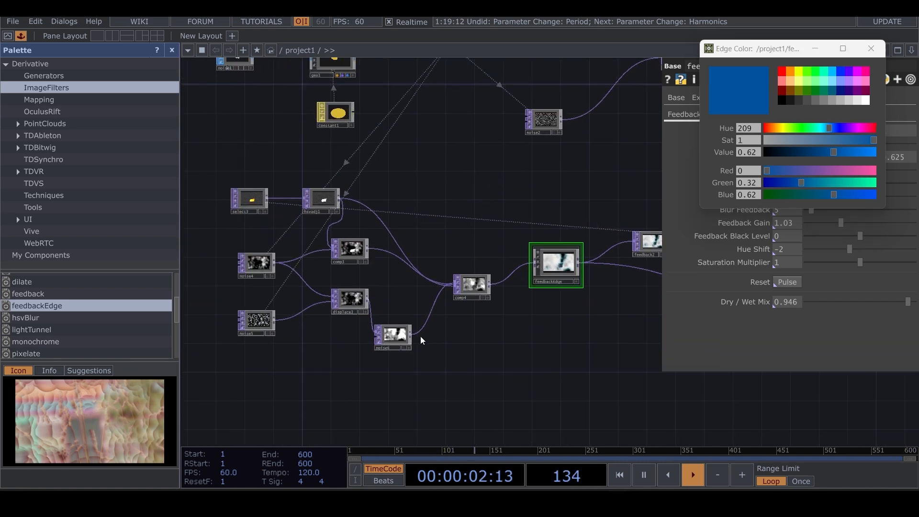
Step: Examine noise6's Transform parameters and the composited output of comp4
click(395, 335)
scroll(401, 340, up, 5)
click(712, 98)
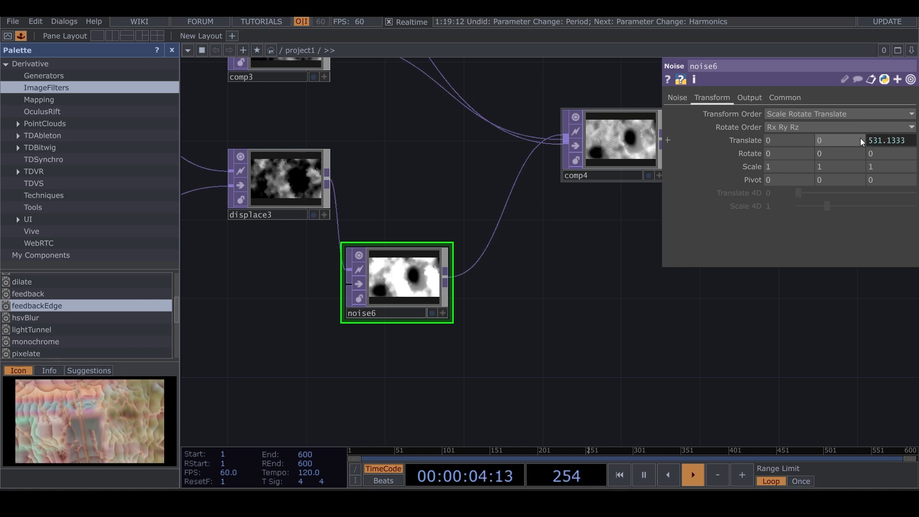
scroll(396, 292, up, 4)
scroll(395, 291, down, 6)
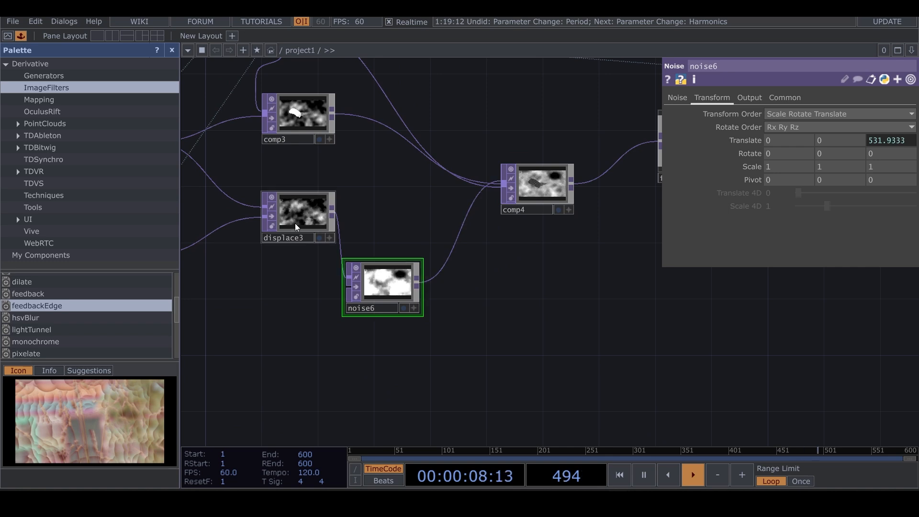
drag(296, 227, 226, 227)
scroll(555, 210, up, 5)
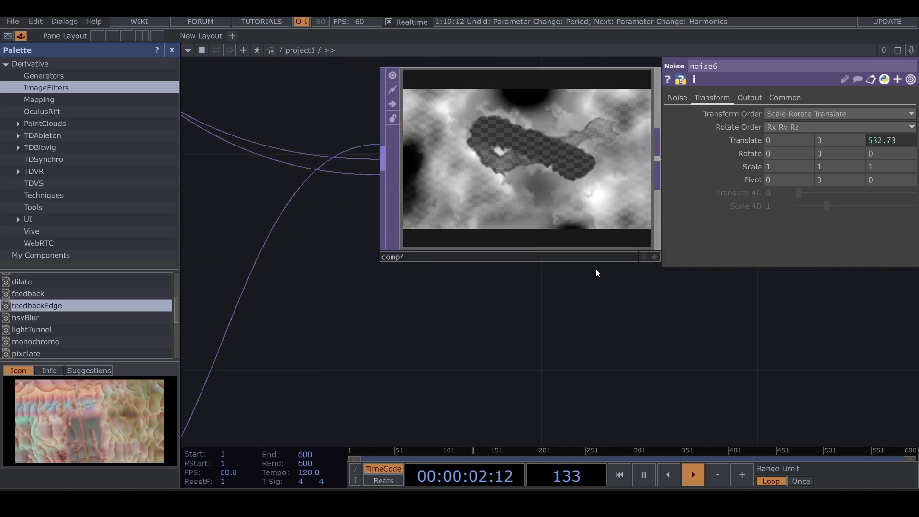
scroll(611, 344, down, 6)
drag(361, 332, 269, 323)
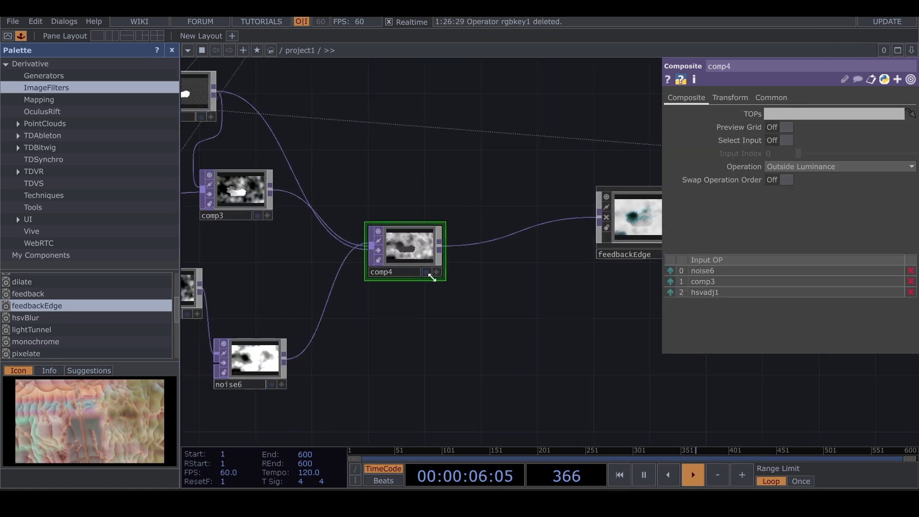
Step: Examine the output of comp4 and the Noise parameters of noise6 that feeds it
scroll(446, 219, up, 3)
scroll(427, 280, down, 4)
drag(477, 315, 587, 251)
scroll(399, 323, up, 4)
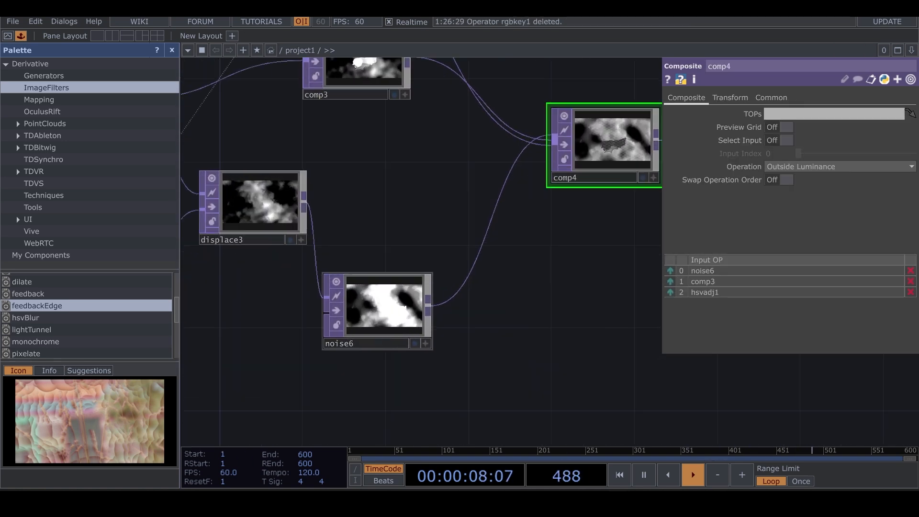
drag(381, 328, 437, 329)
scroll(437, 329, down, 2)
click(424, 306)
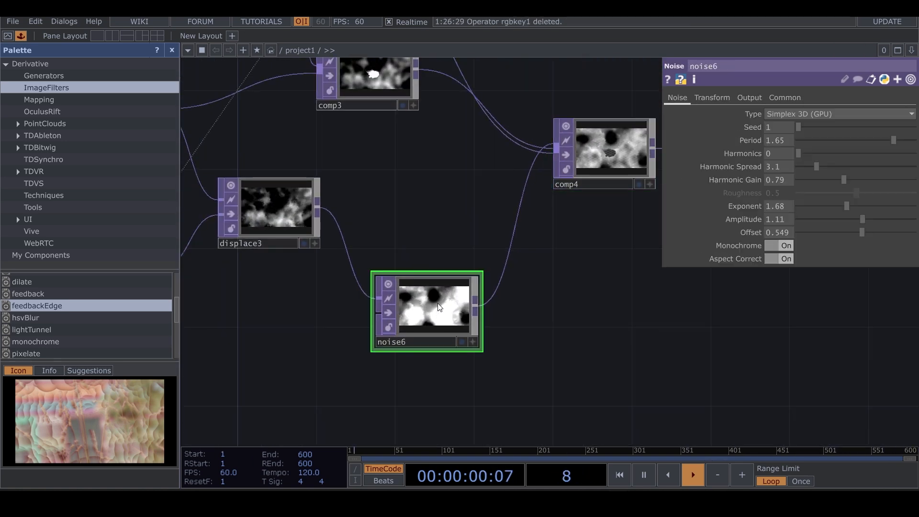
Step: Set noise4's Period to 1.9, Harmonic Spread to 2 and Harmonic Gain to 0.71
drag(411, 207, 648, 250)
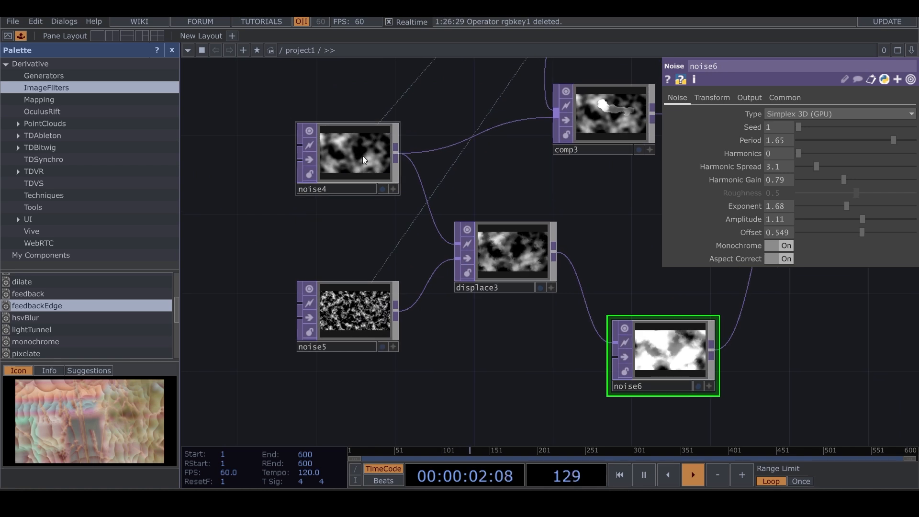
click(354, 153)
drag(810, 171, 831, 180)
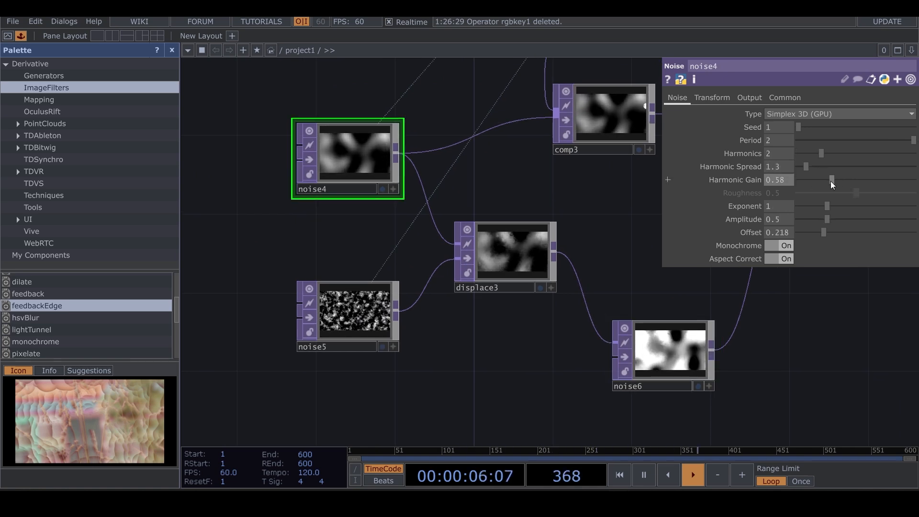
drag(727, 325, 577, 282)
drag(635, 324, 420, 361)
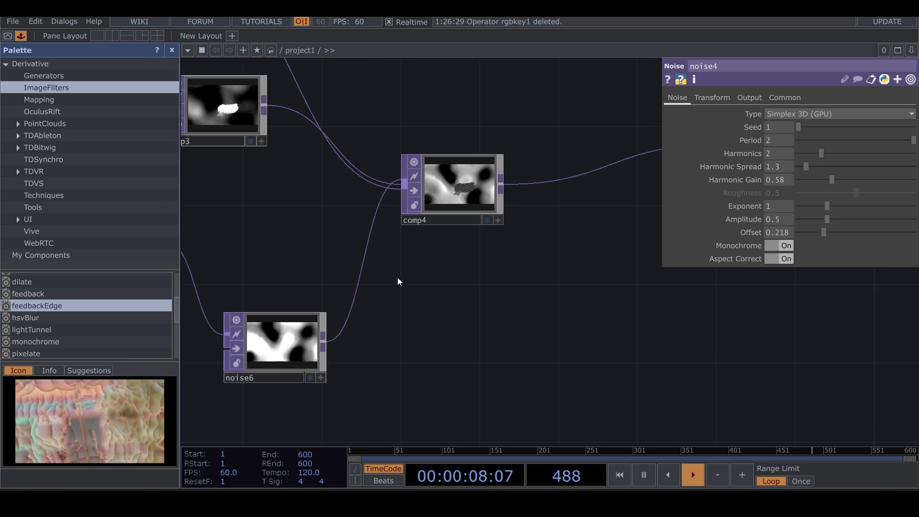
drag(492, 300, 619, 280)
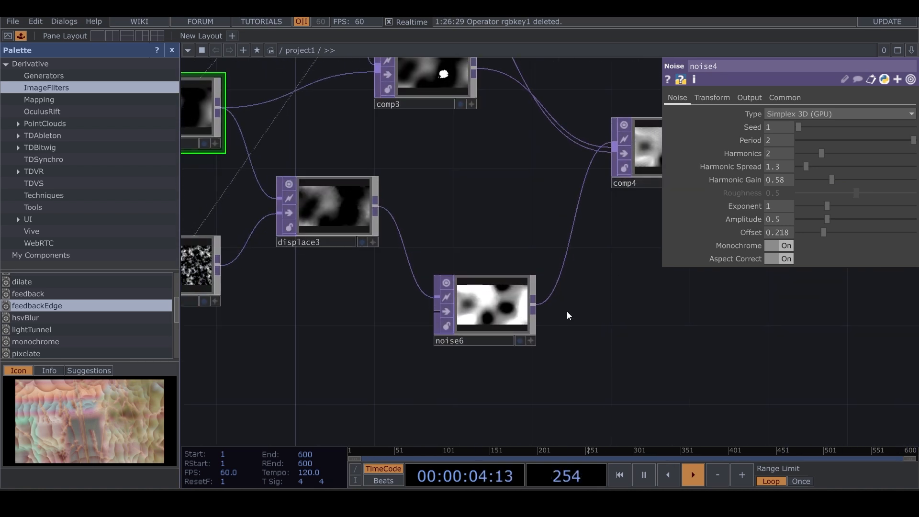
drag(912, 140, 908, 141)
drag(435, 157, 557, 184)
mouse_move(806, 166)
mouse_down()
mouse_move(841, 183)
mouse_move(812, 168)
mouse_up()
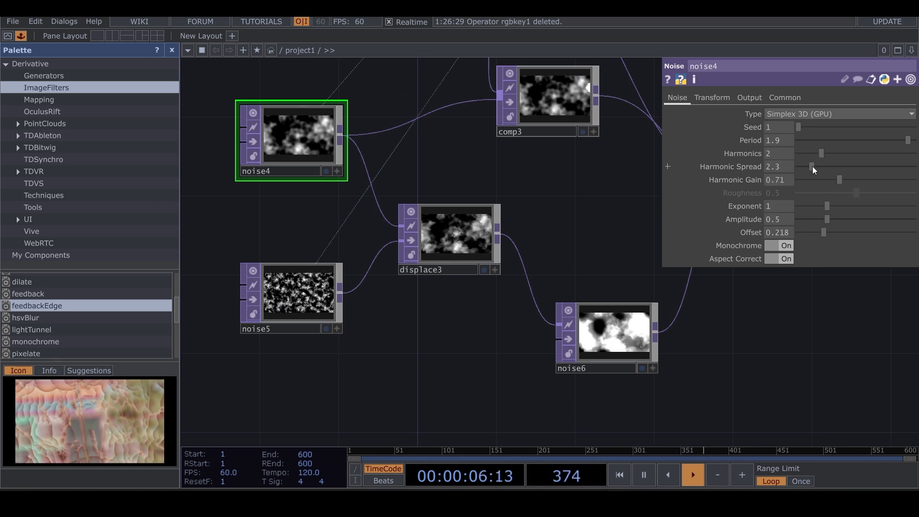
text(2)
key(Return)
Step: Set the Period of noise5 to 0.42
drag(703, 362, 657, 336)
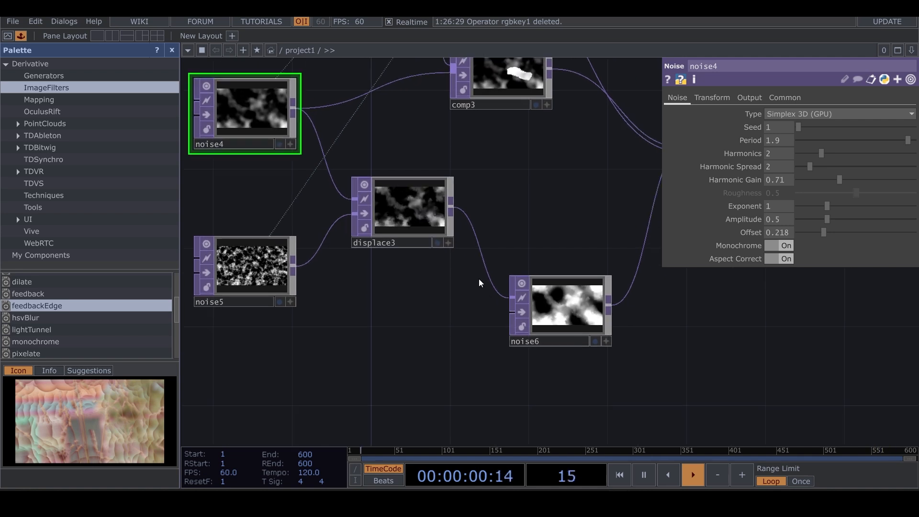
click(433, 230)
click(252, 266)
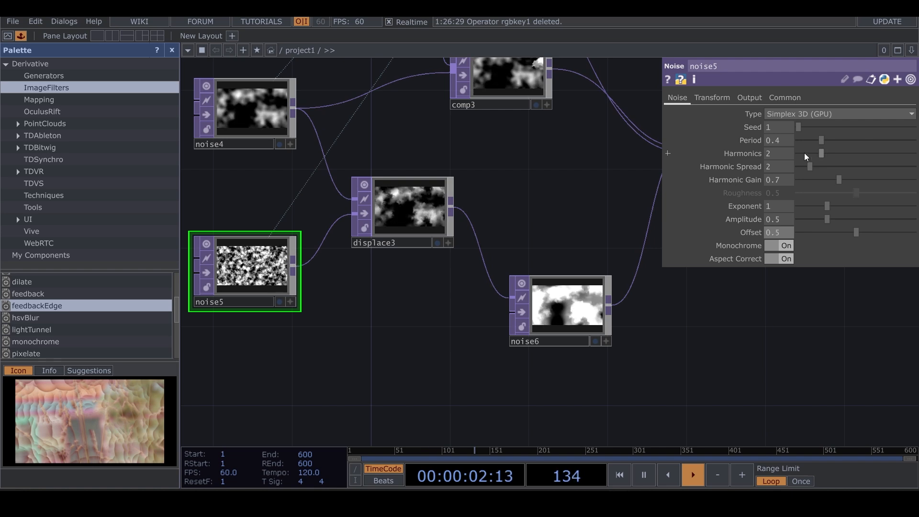
mouse_move(827, 142)
mouse_down()
mouse_move(816, 142)
mouse_move(825, 141)
mouse_up()
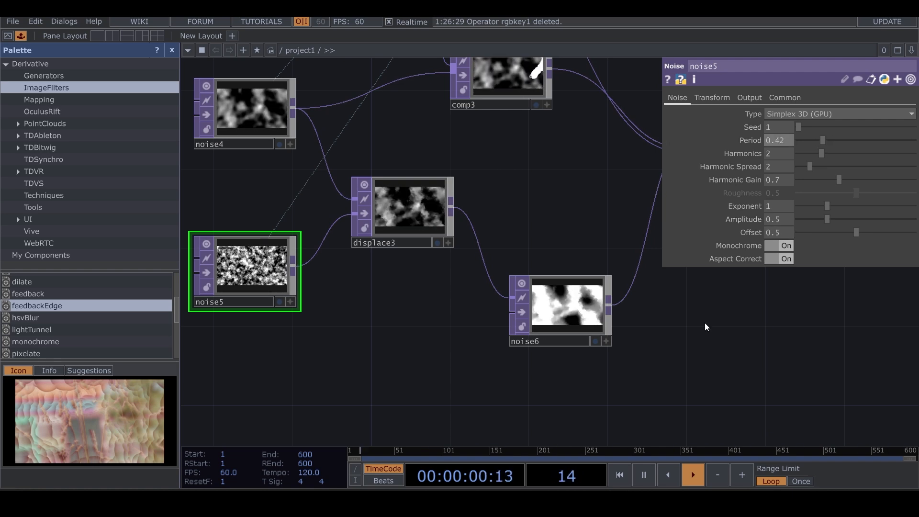
Step: Set the Offset of noise6 to 0.28 and check the result in comp4
drag(704, 326, 623, 303)
scroll(517, 311, up, 5)
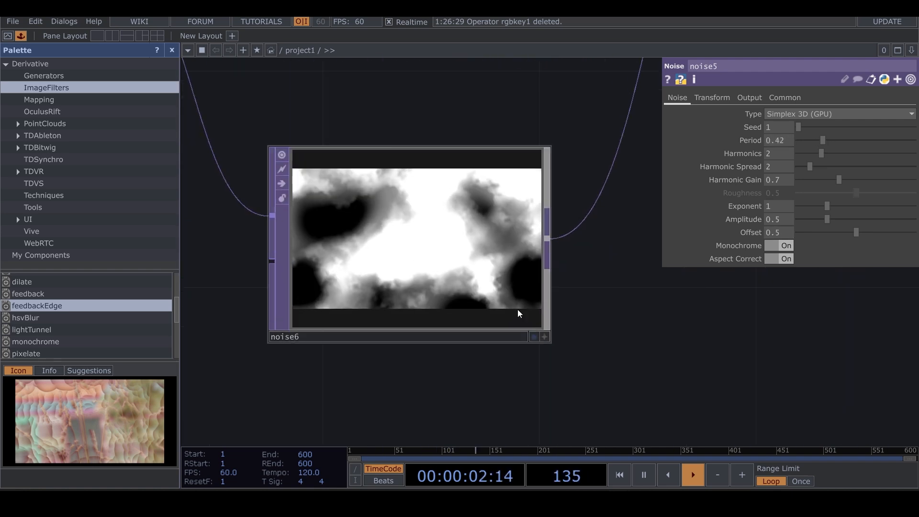
click(483, 286)
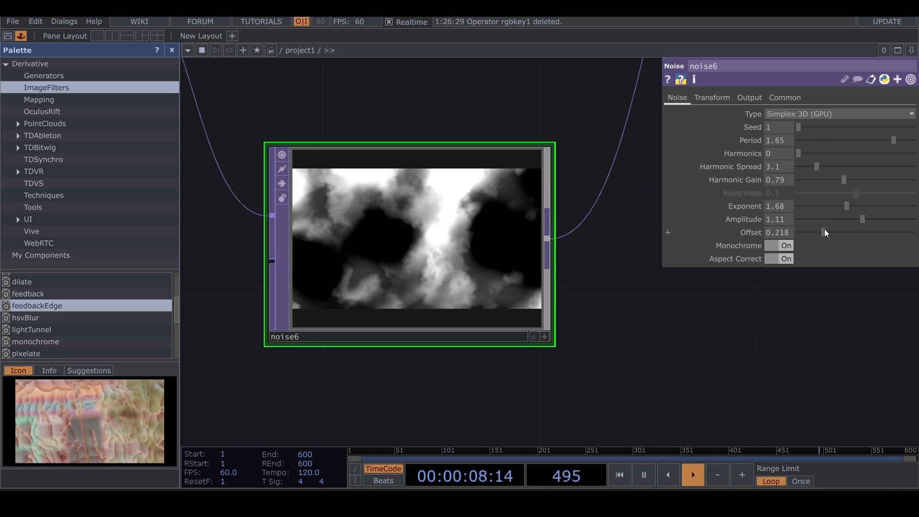
drag(828, 231, 833, 232)
scroll(618, 261, down, 5)
drag(648, 165, 353, 240)
drag(441, 242, 425, 263)
scroll(425, 205, up, 4)
scroll(425, 206, down, 5)
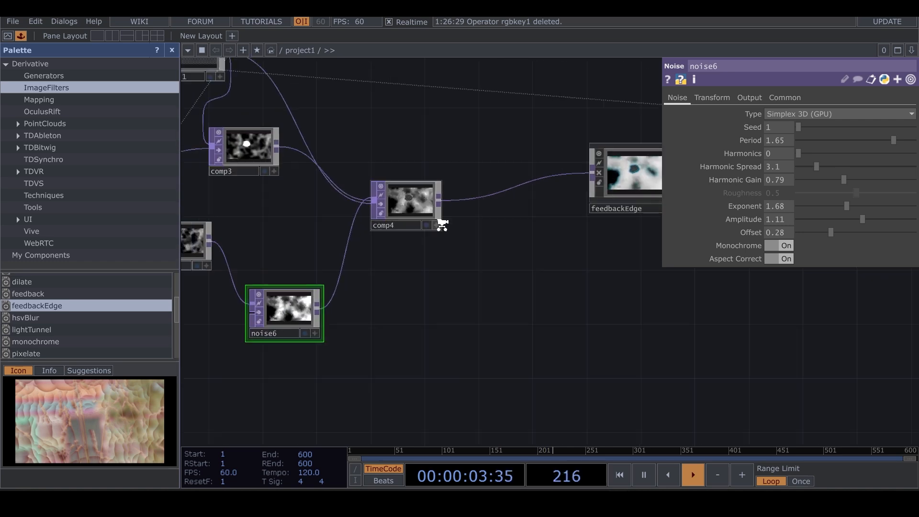
scroll(535, 221, up, 3)
Step: Insert a Blur TOP into the connection between comp4 and feedbackEdge
drag(531, 196, 644, 227)
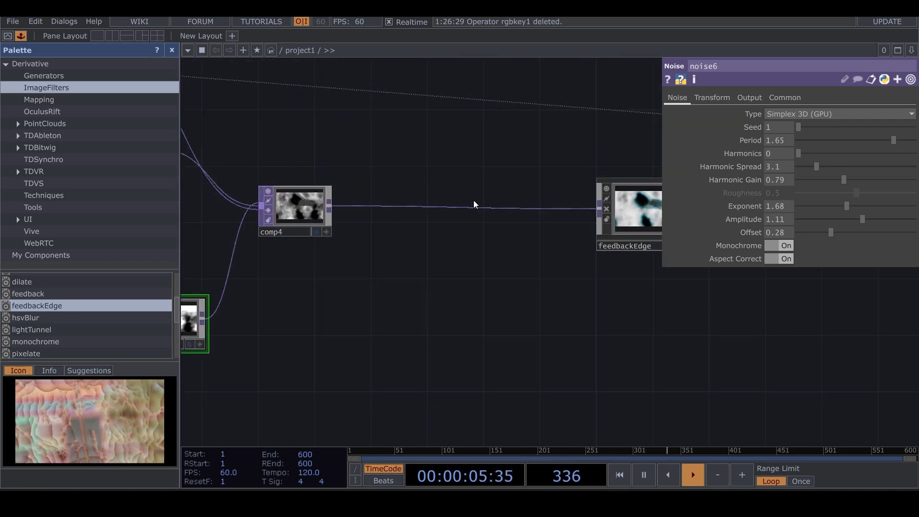
click(456, 194)
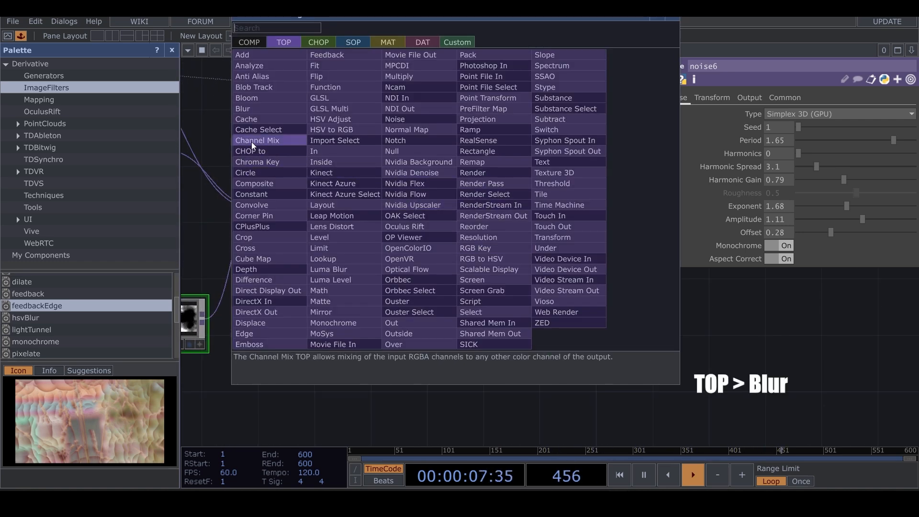
click(243, 108)
click(435, 112)
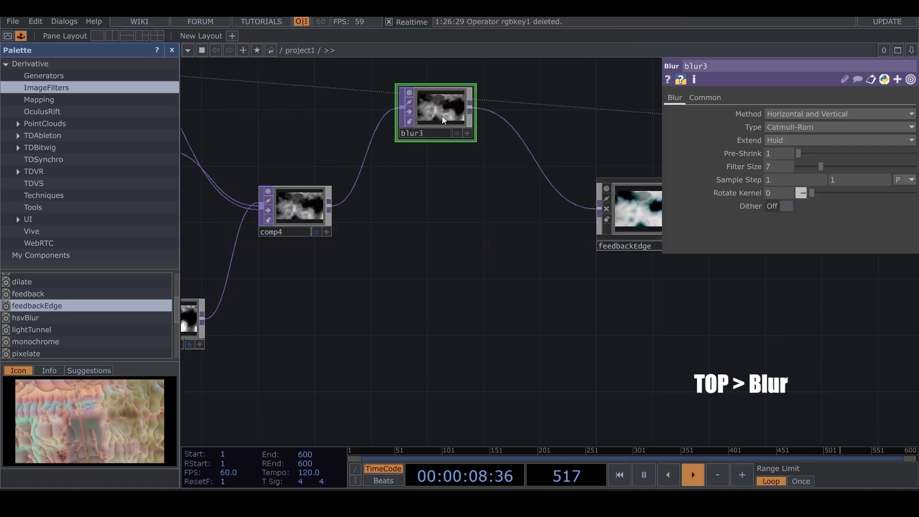
Step: Insert a Composite TOP combining blur3 and comp4 before feedbackEdge, and set blur3's Pre-Shrink to 2 and Filter Size to 10
right_click(515, 130)
click(519, 113)
click(368, 184)
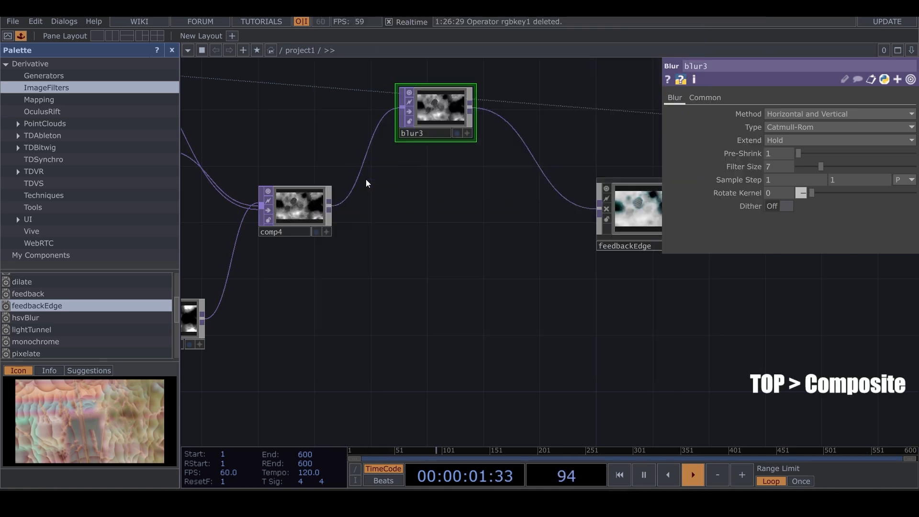
click(458, 232)
click(430, 240)
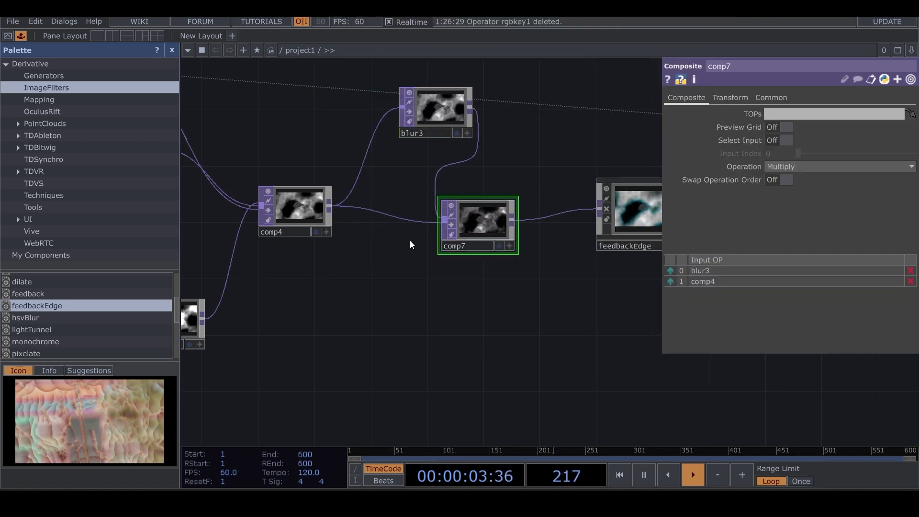
click(457, 111)
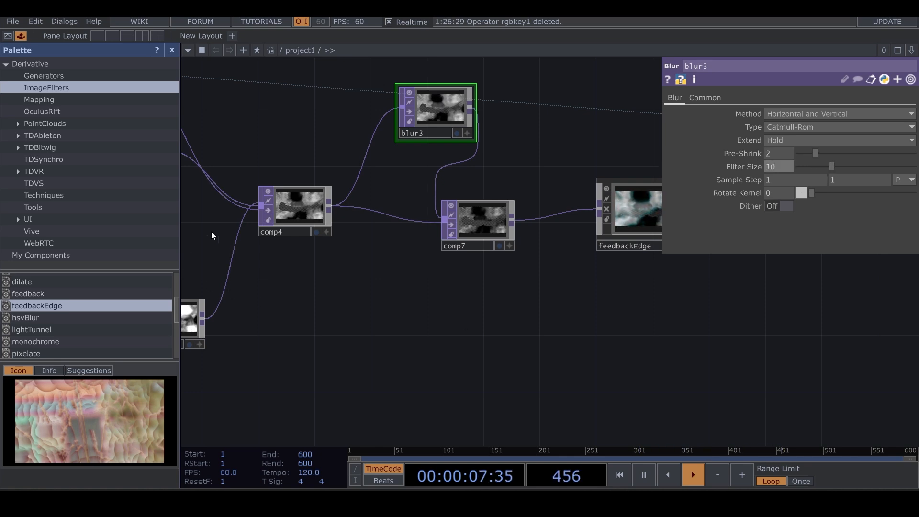
Step: Change feedbackEdge's Edge Color to a teal with green 0.46 and blue 0.51
drag(607, 322, 335, 320)
scroll(380, 208, up, 5)
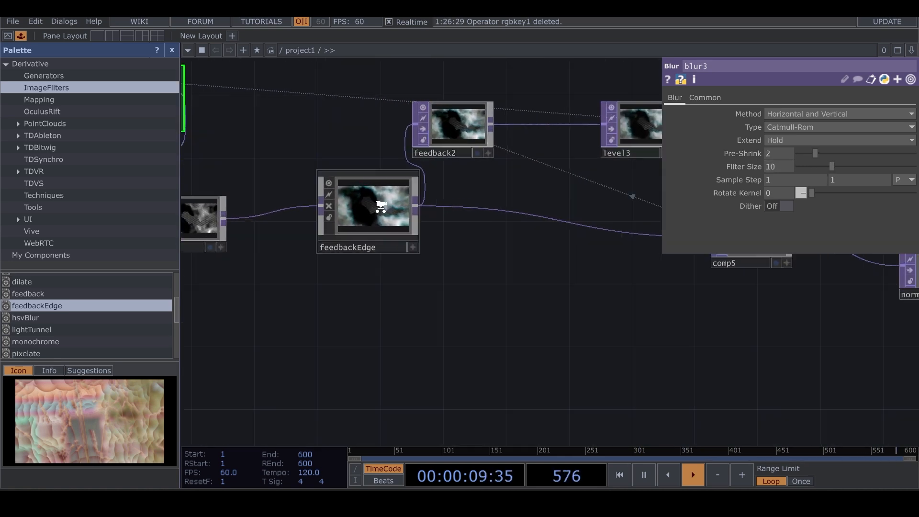
scroll(372, 214, up, 4)
click(437, 240)
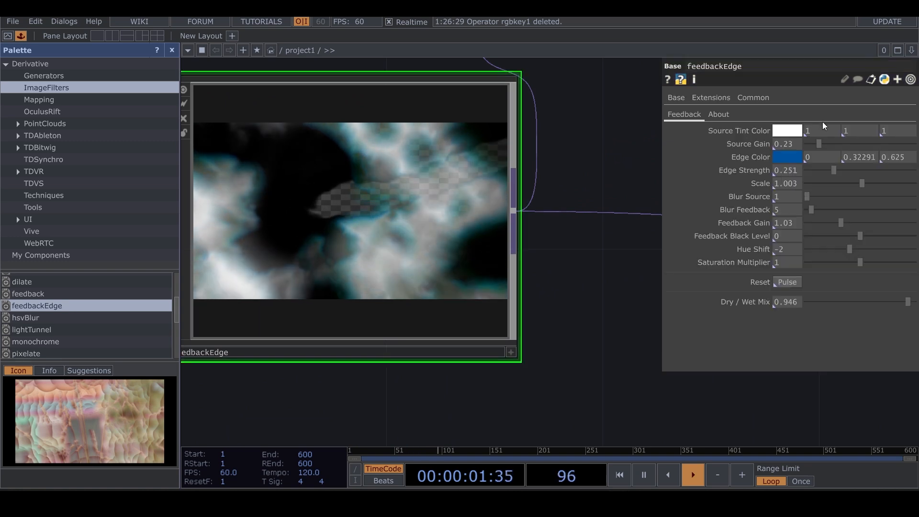
click(827, 128)
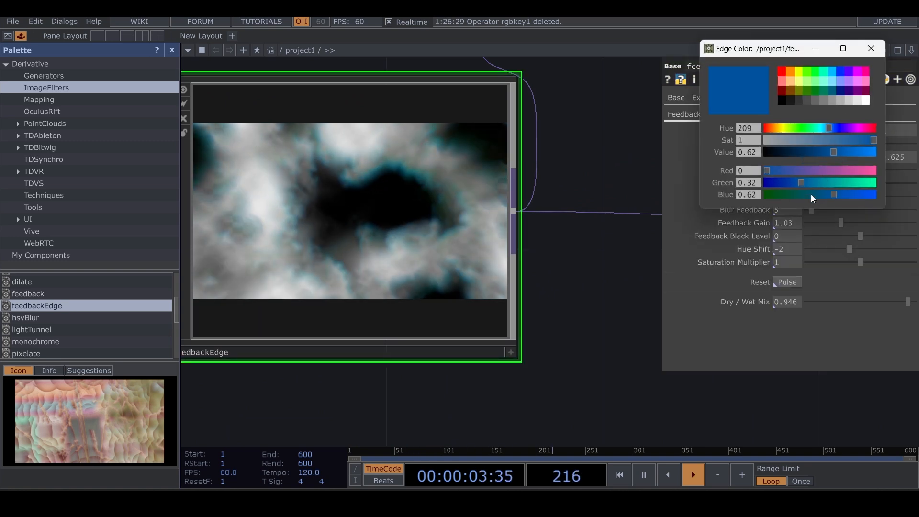
click(816, 184)
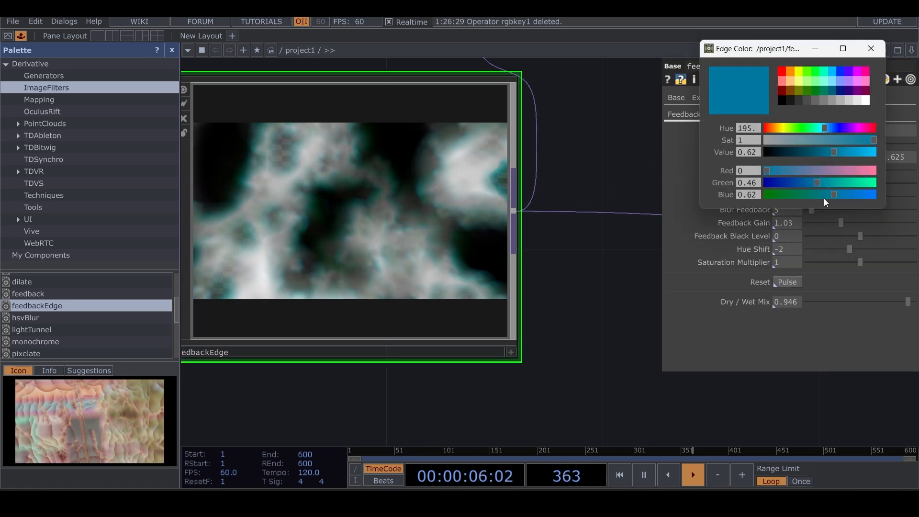
click(822, 194)
Step: Tidy the network by moving the mask node to just below level2
scroll(545, 325, down, 4)
drag(459, 349, 240, 316)
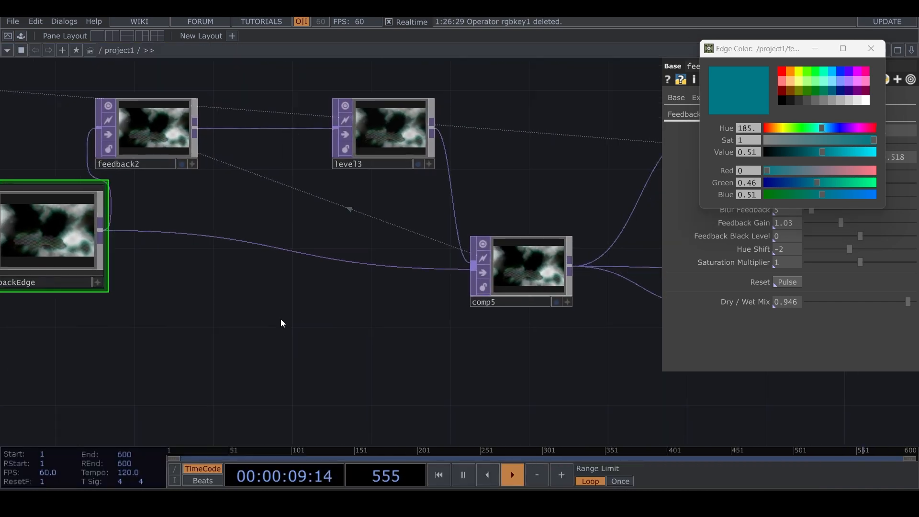
drag(452, 372, 214, 327)
drag(476, 344, 430, 302)
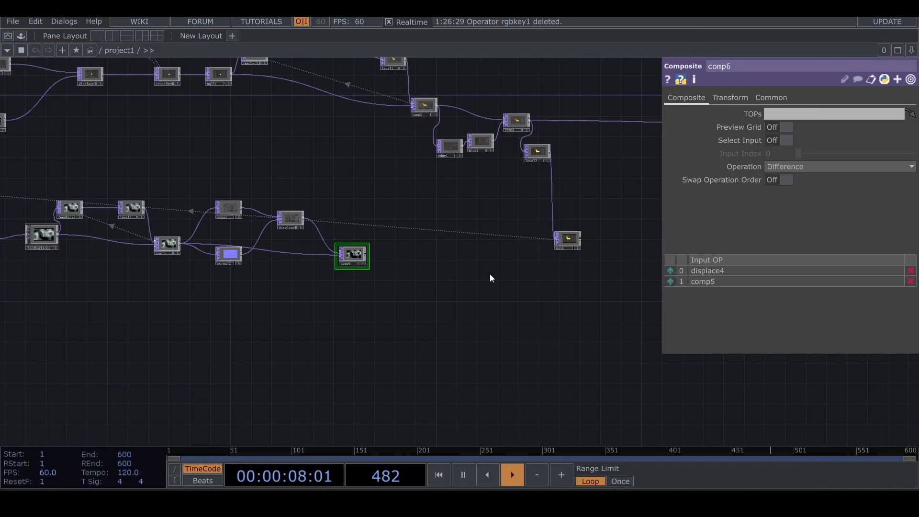
drag(492, 277, 466, 325)
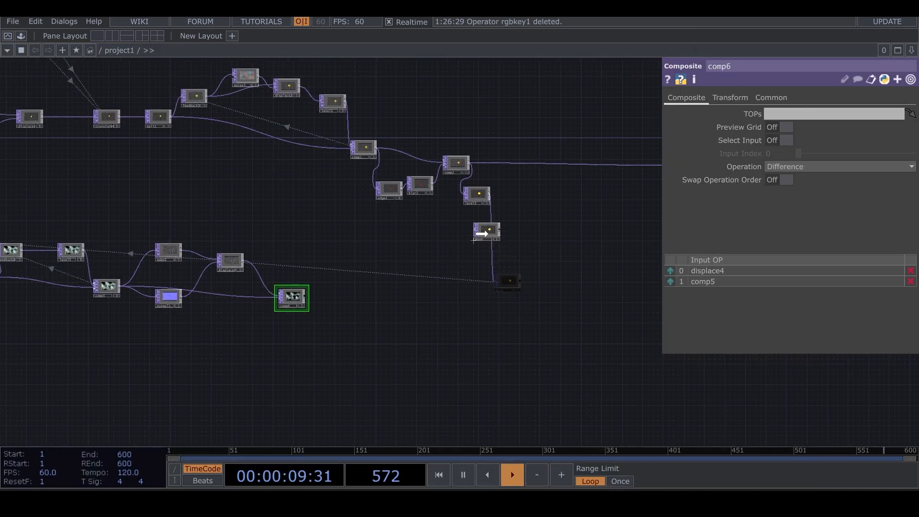
key(h)
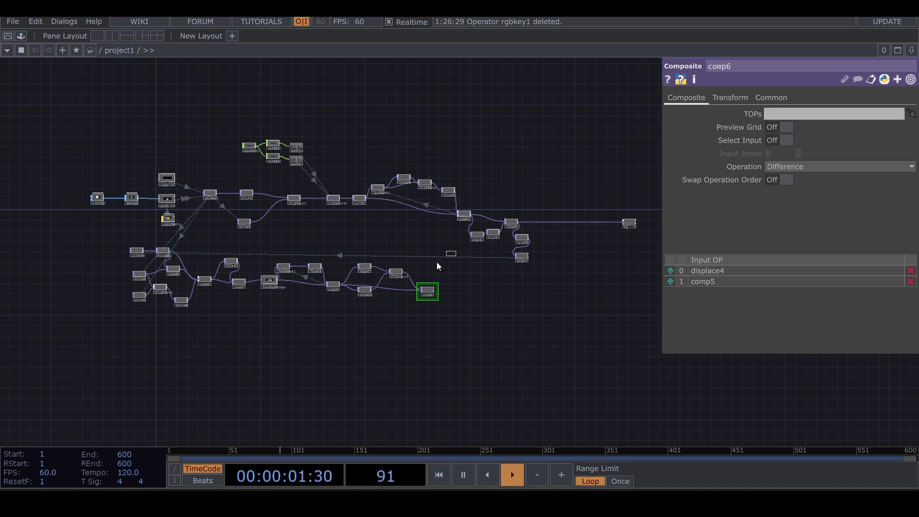
Step: Add a Ramp TOP in the empty area above displace4
drag(230, 263, 230, 297)
scroll(447, 353, up, 5)
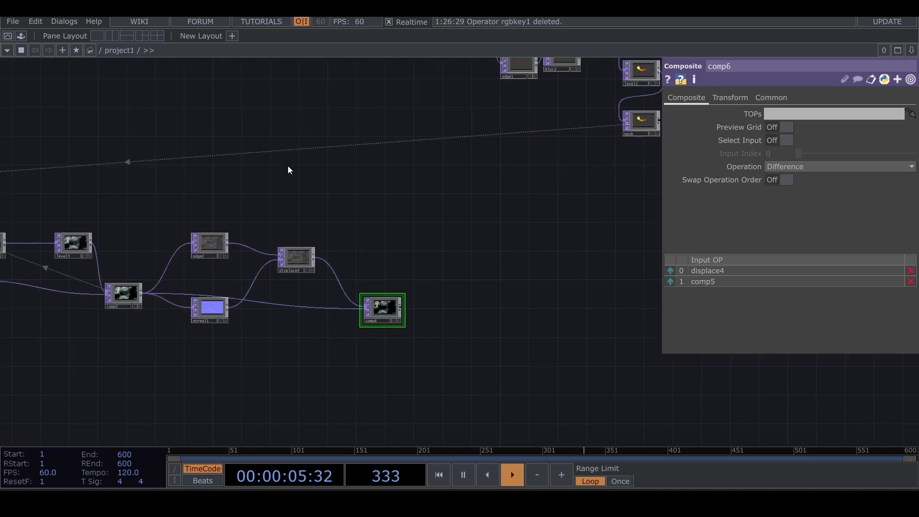
key(Tab)
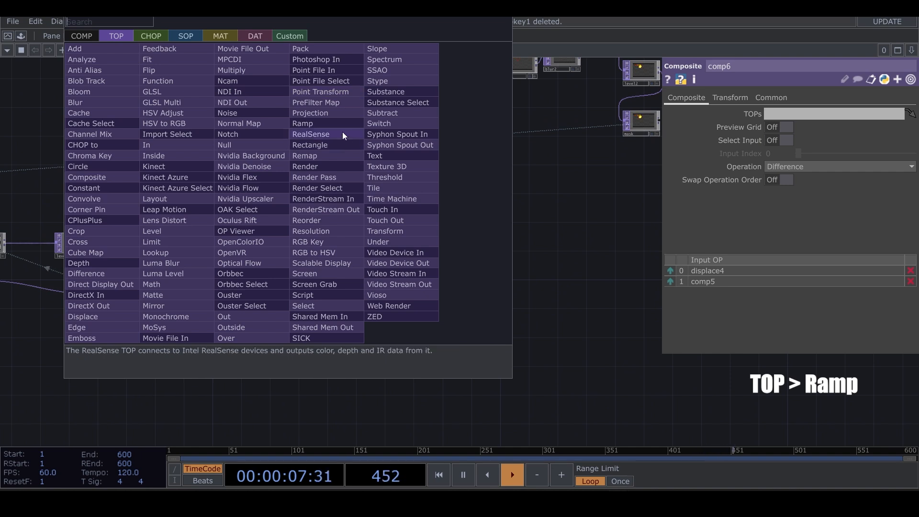
click(302, 124)
click(289, 181)
Step: Add a Lookup TOP with comp6 as its first input and ramp1 as its second, and check its output
scroll(328, 174, up, 4)
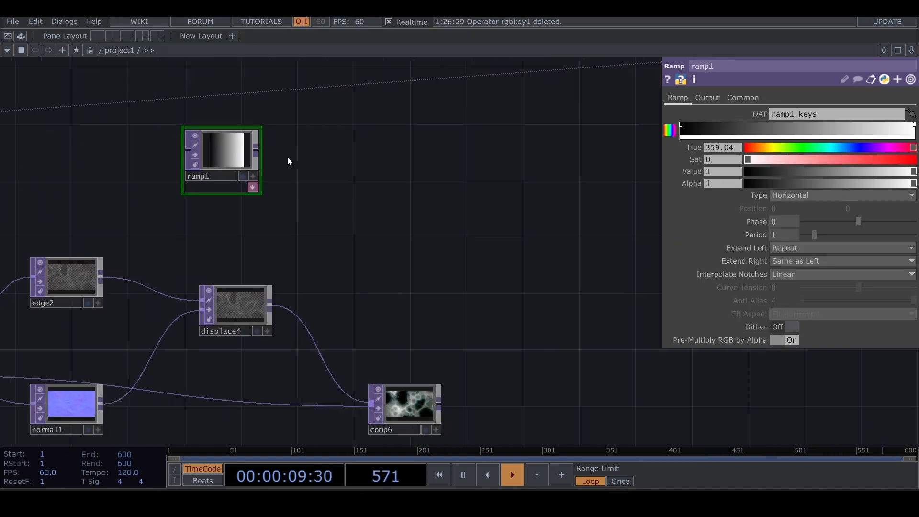
key(Tab)
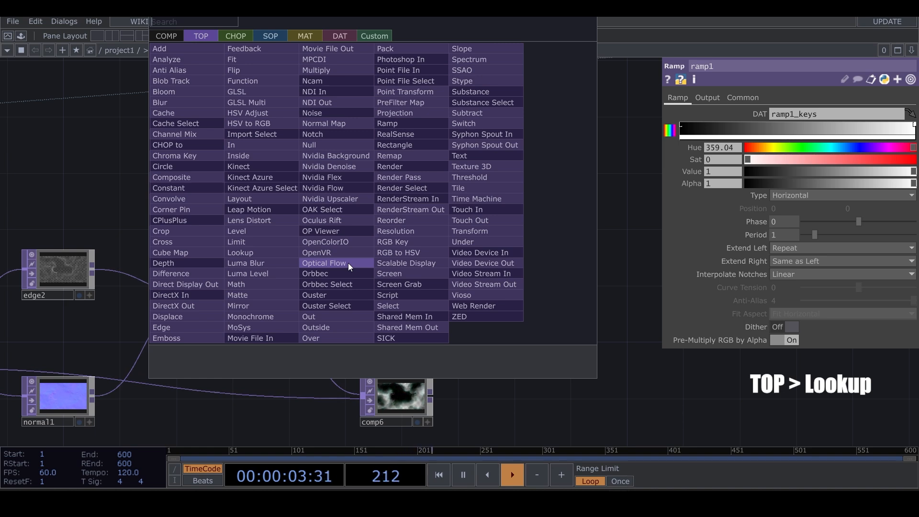
text(l)
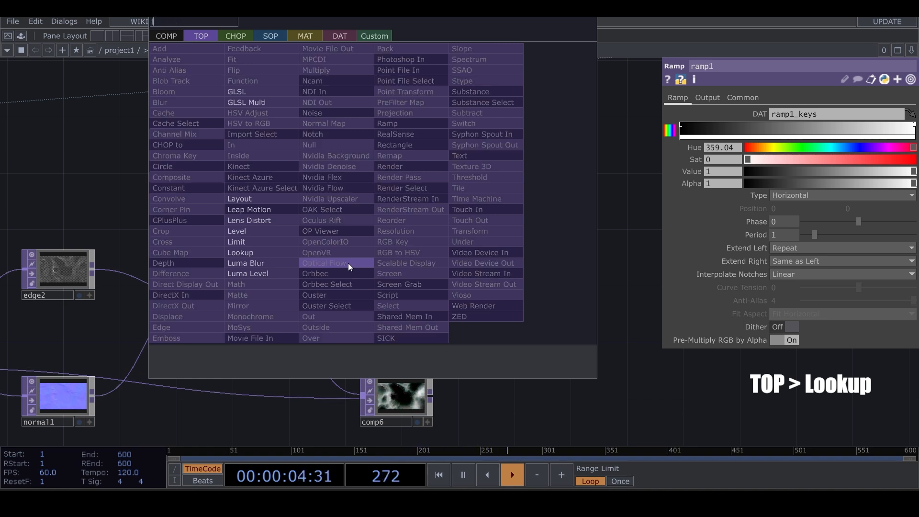
click(281, 252)
click(504, 248)
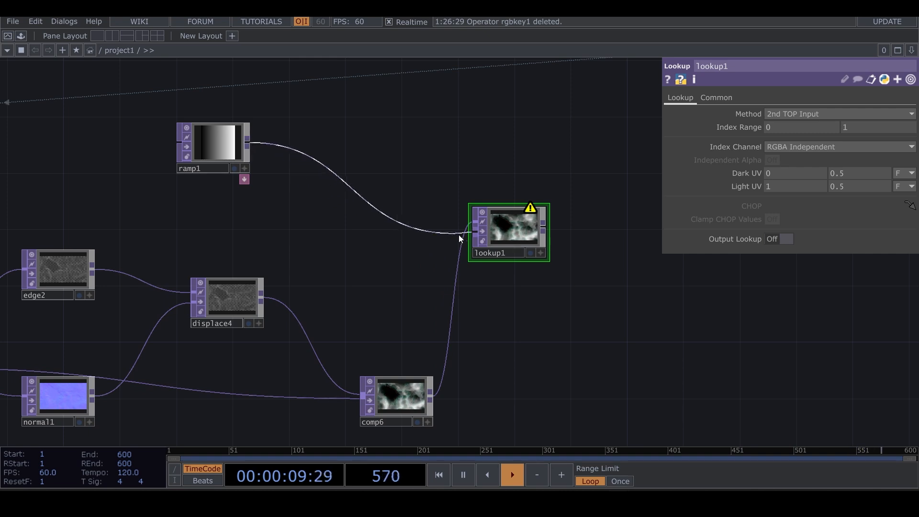
scroll(536, 244, up, 5)
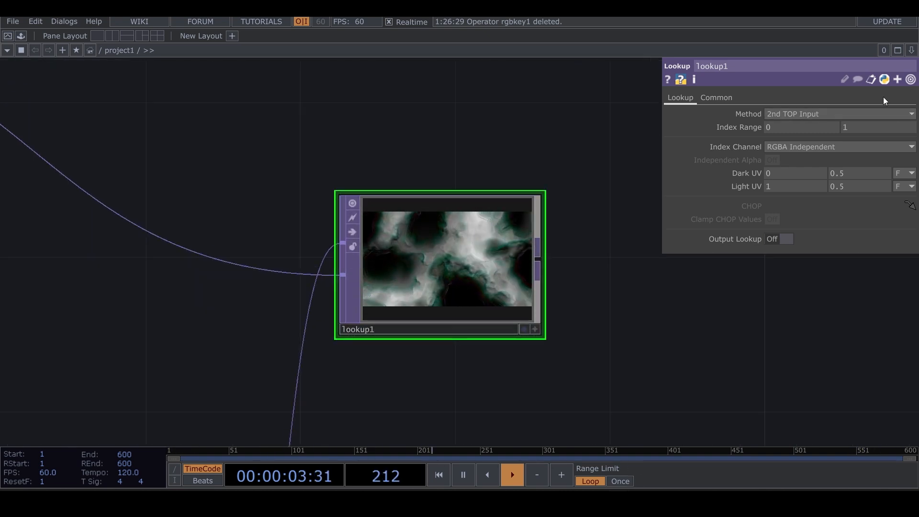
Step: Color the bright end key of ramp1 light blue with hue 198 and saturation 0.669
scroll(492, 222, down, 5)
click(181, 158)
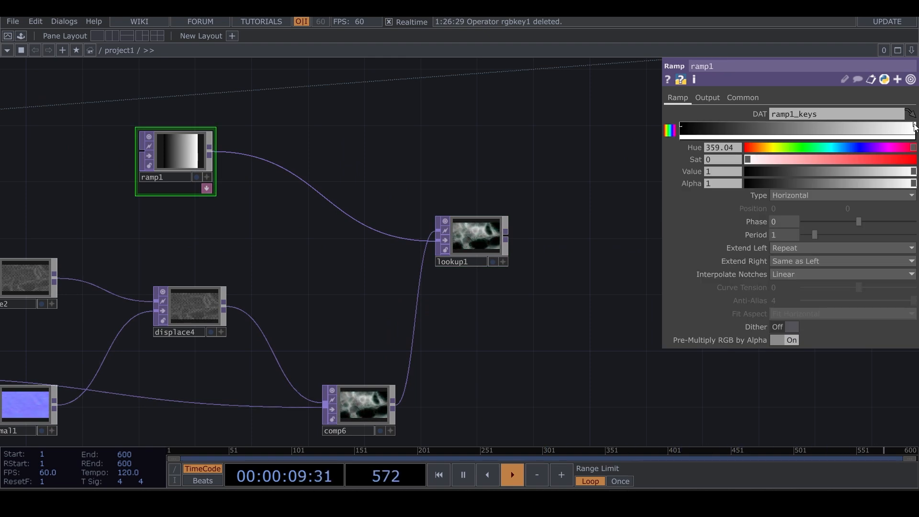
click(859, 163)
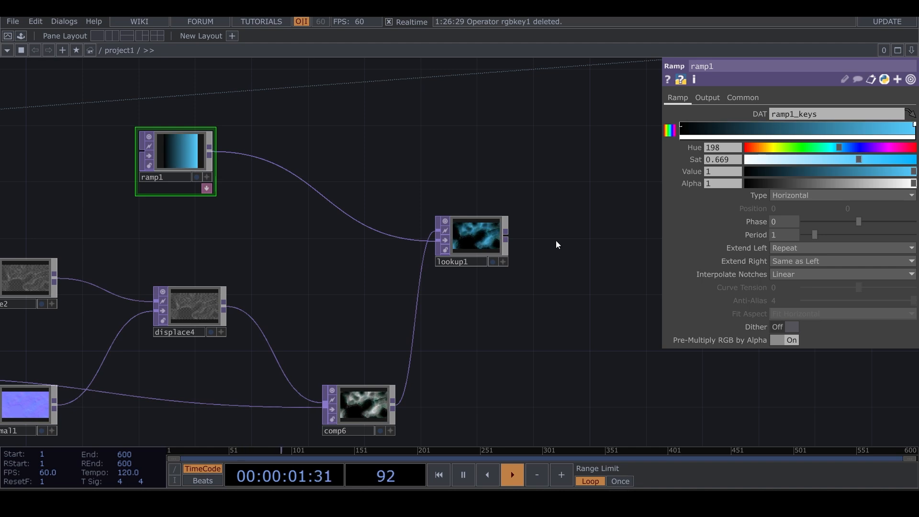
Step: Add a middle key to ramp1 and color it dark blue with hue 220, saturation 0.622 and value 0.428
scroll(553, 242, up, 8)
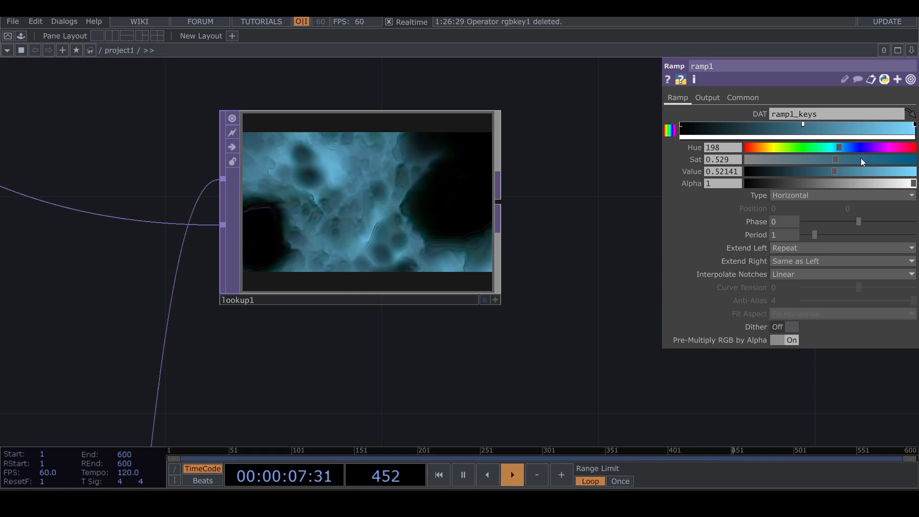
click(850, 149)
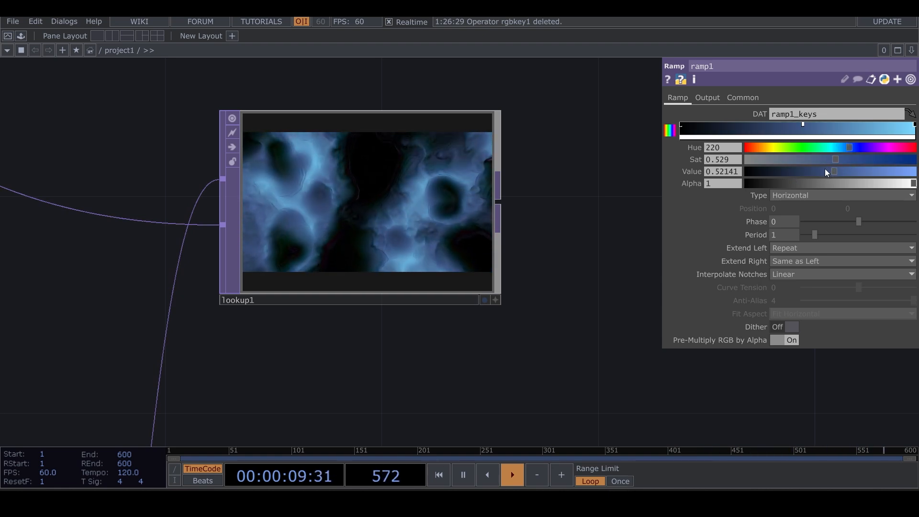
drag(826, 172, 821, 172)
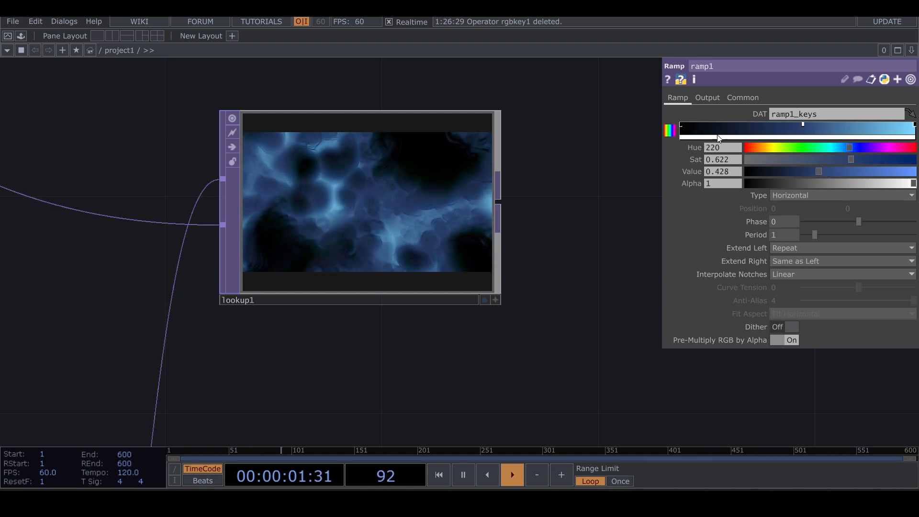
Step: Set ramp1's dark end key to hue 220, saturation 0.385 and value 0.079, and raise the middle key's saturation to 0.658
click(681, 128)
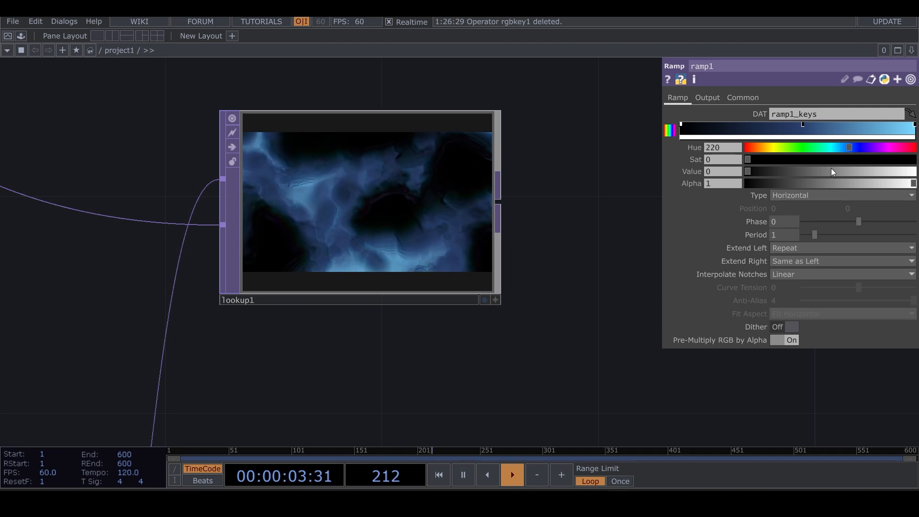
click(790, 172)
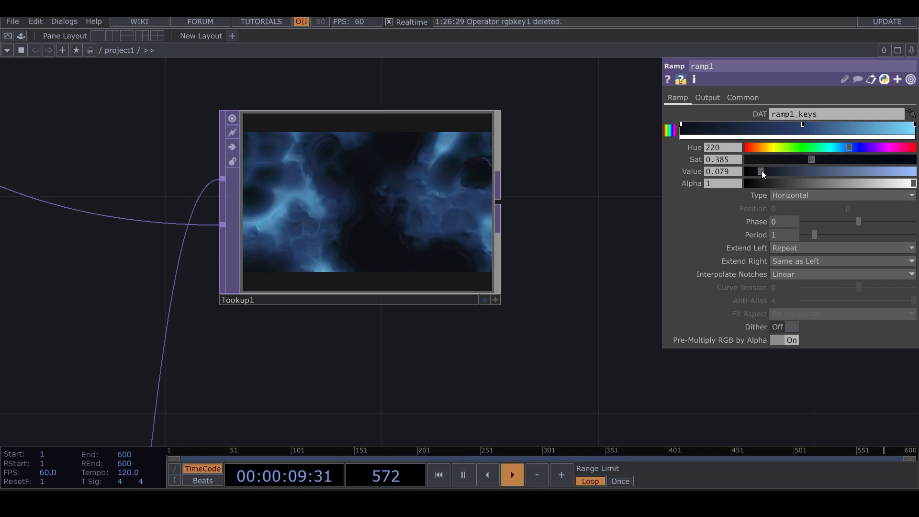
click(802, 126)
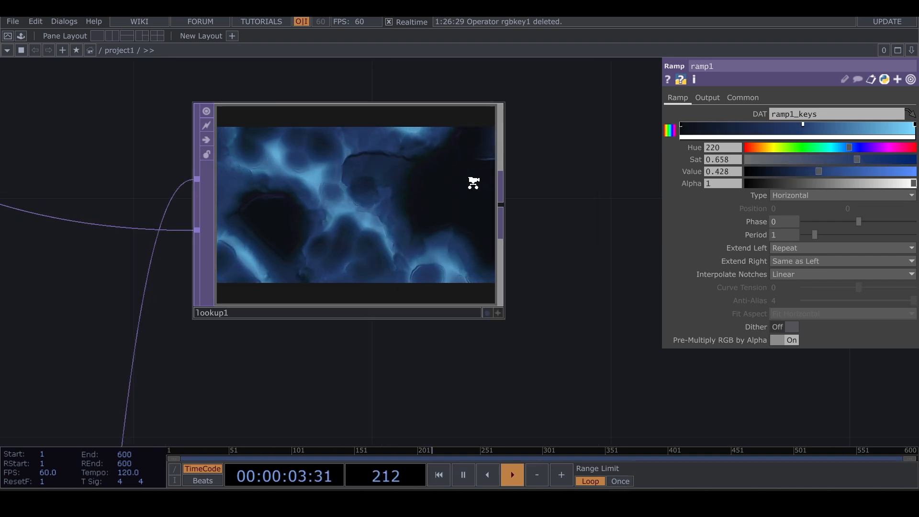
scroll(471, 181, up, 5)
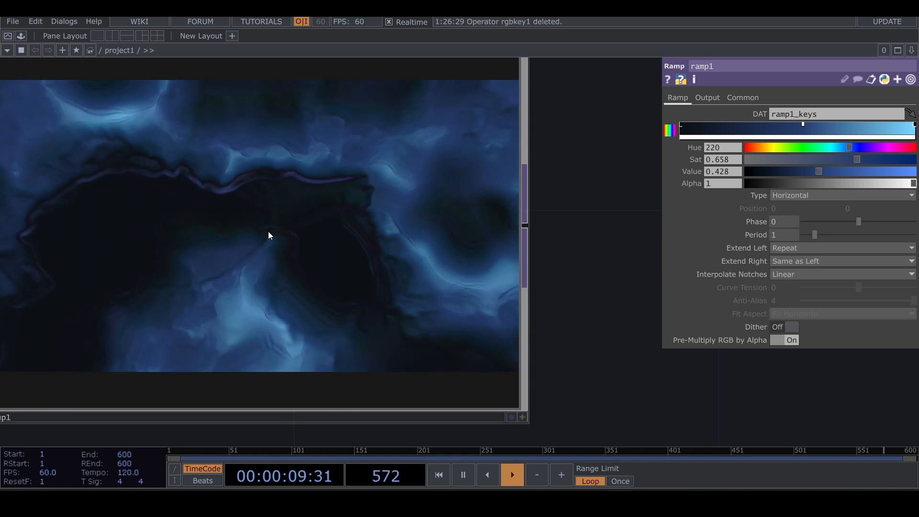
Step: Insert a Composite TOP on the wire between comp2 and bg, with lookup1 as its second input
scroll(359, 248, down, 5)
scroll(382, 250, down, 6)
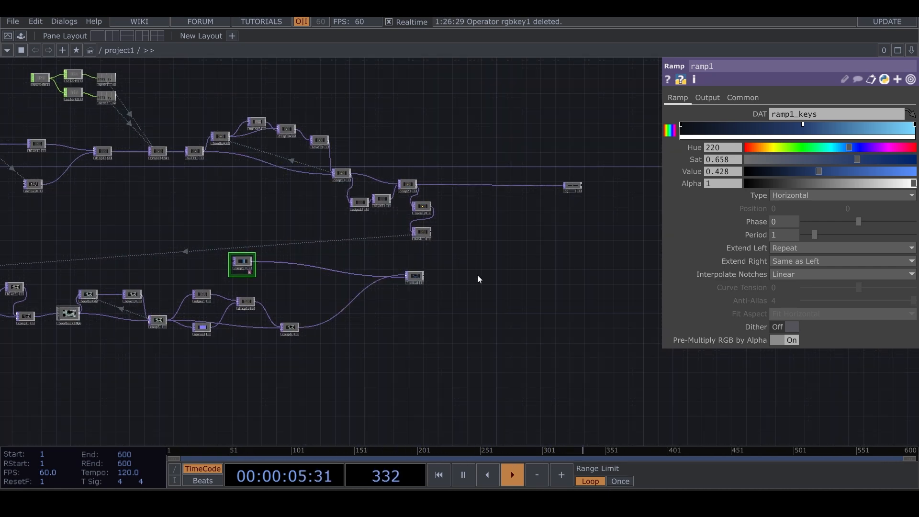
scroll(432, 222, up, 10)
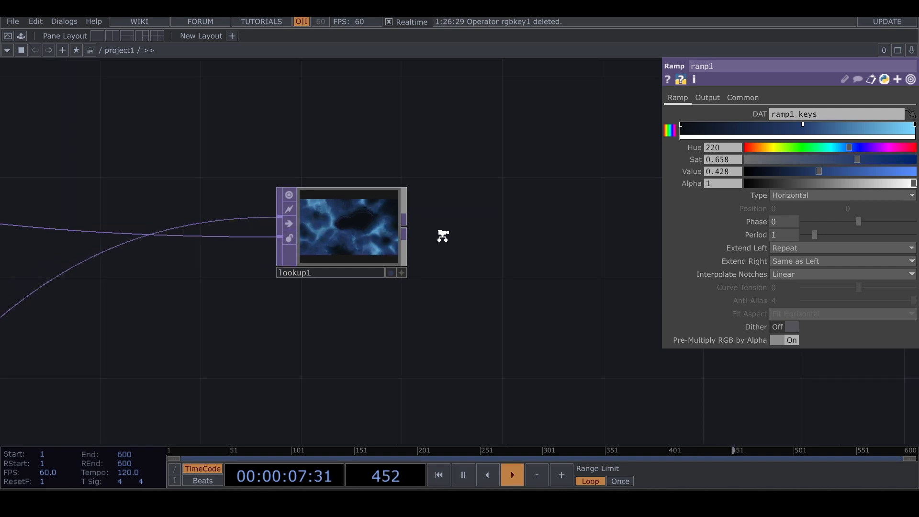
scroll(442, 235, down, 5)
drag(443, 234, 405, 290)
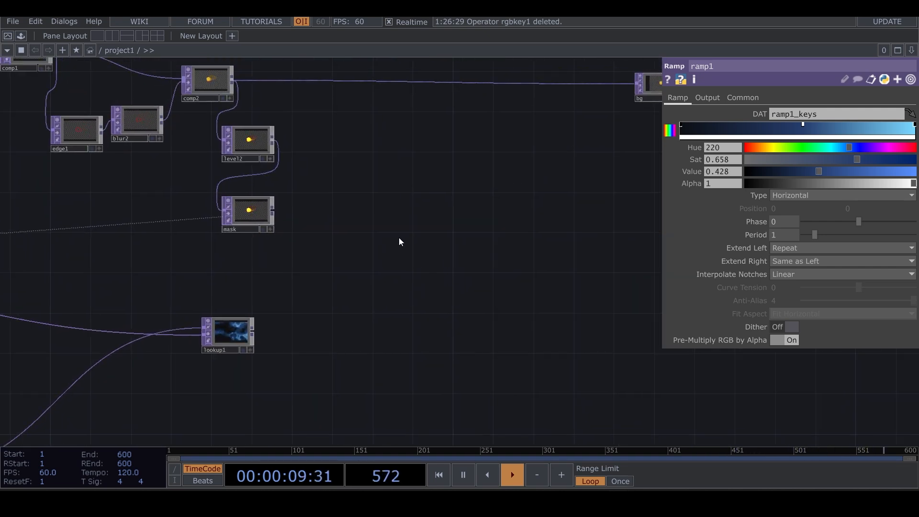
right_click(401, 85)
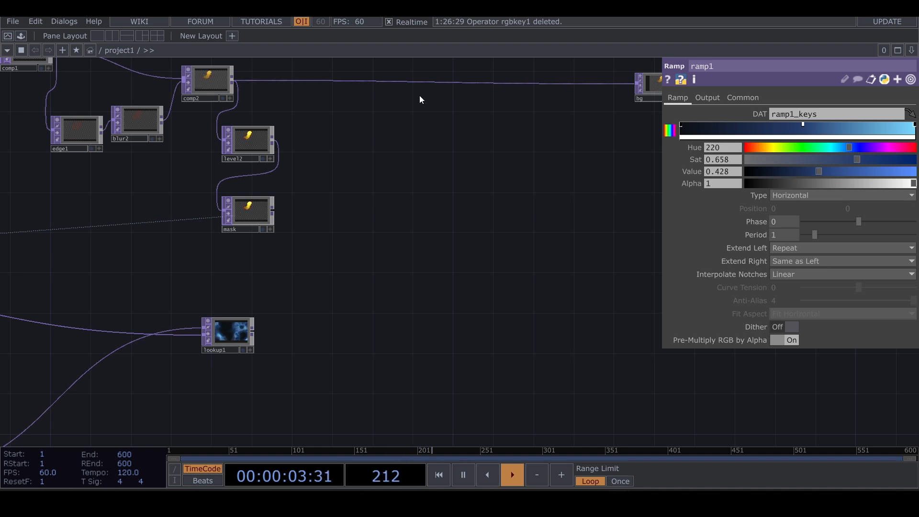
right_click(428, 82)
click(462, 79)
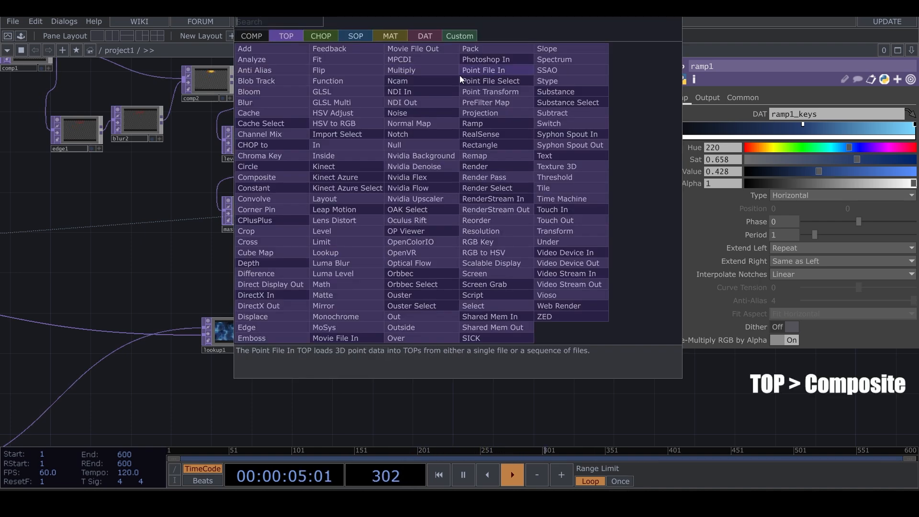
click(287, 182)
click(446, 286)
drag(398, 317, 469, 302)
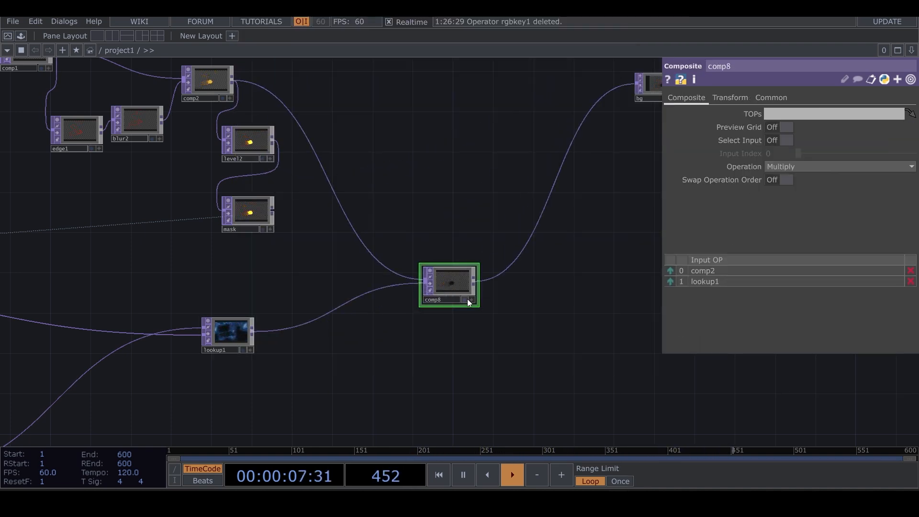
Step: Set comp8's Operation to Over and check its output
click(826, 168)
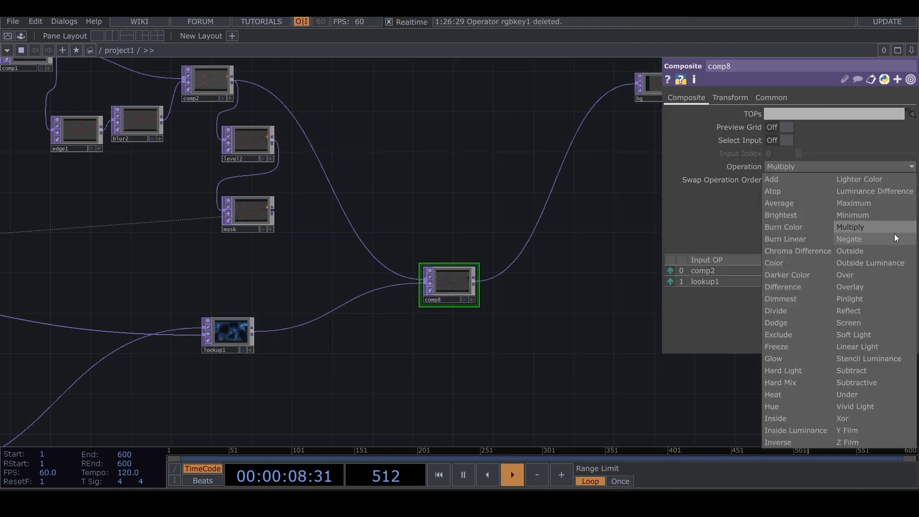
click(877, 276)
key(shift+h)
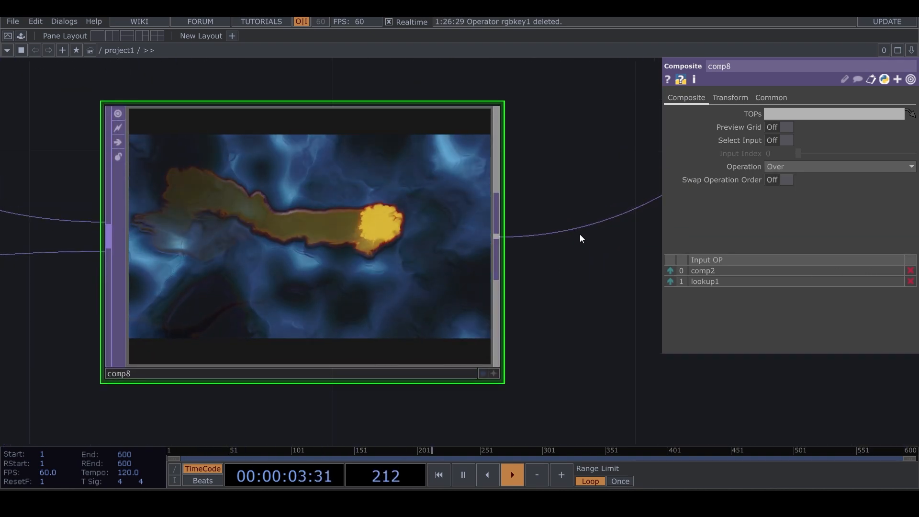
drag(626, 289, 762, 241)
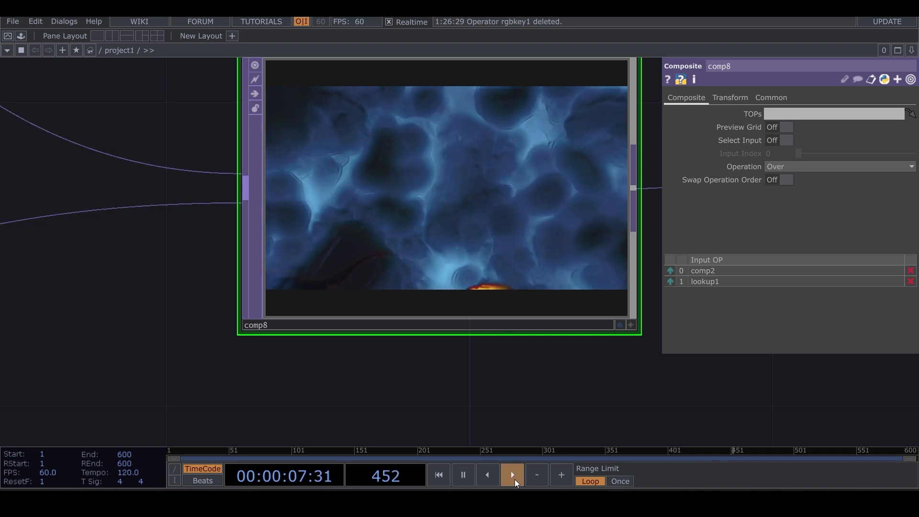
Step: Insert another Composite TOP on the wire between lookup1 and comp8, and connect mask as its second input
scroll(502, 390, down, 6)
drag(559, 294, 554, 295)
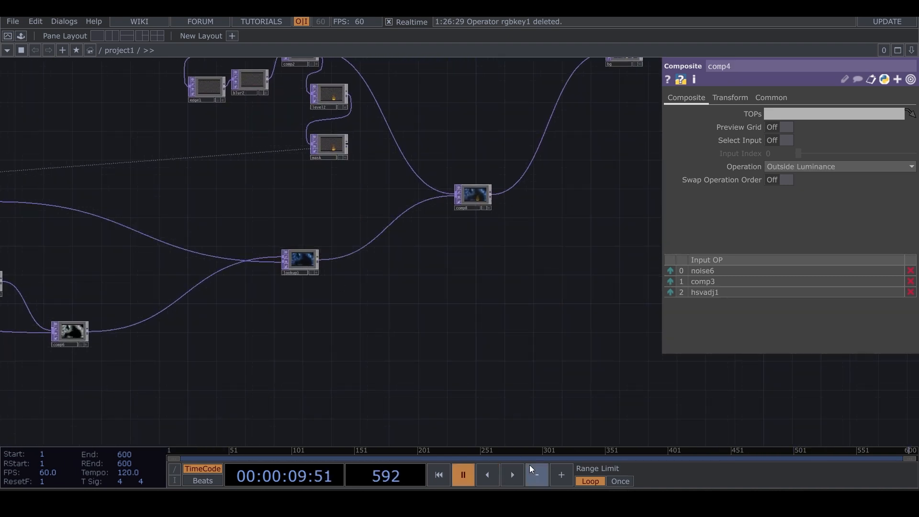
drag(399, 331, 384, 406)
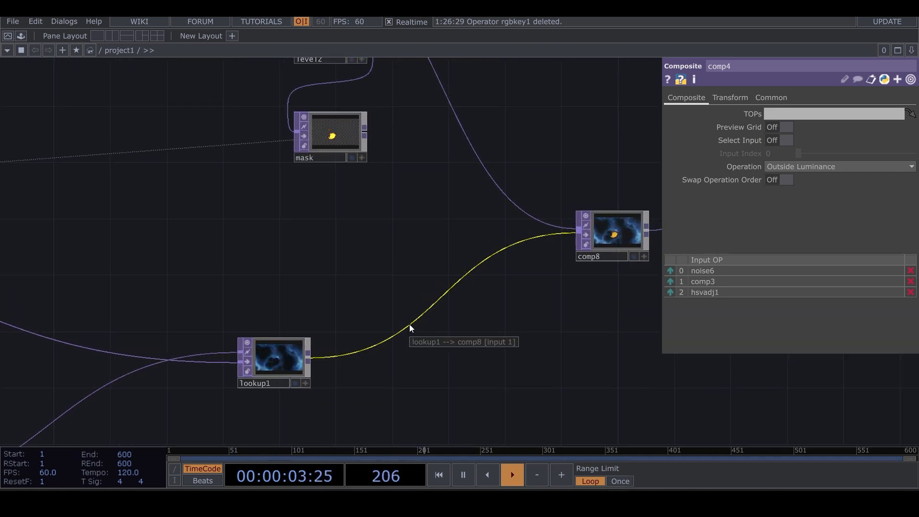
right_click(409, 324)
click(428, 312)
click(229, 287)
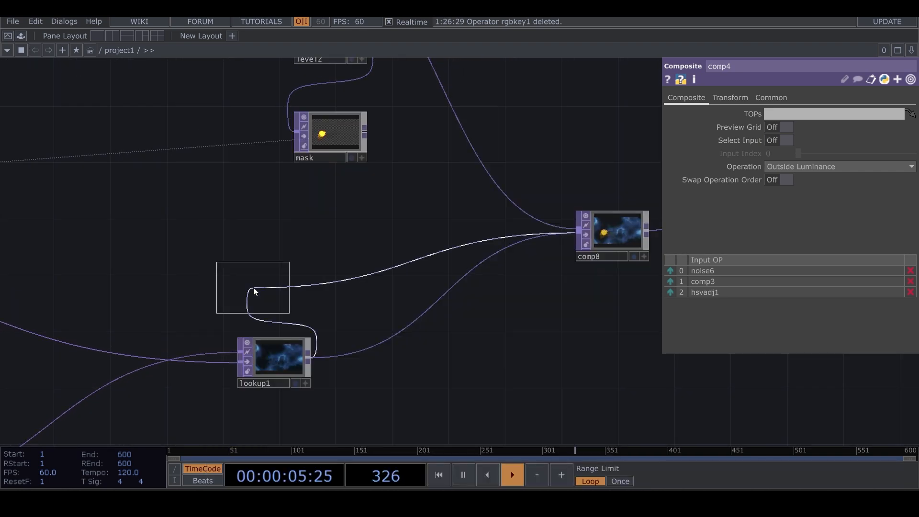
click(429, 305)
drag(367, 132, 378, 309)
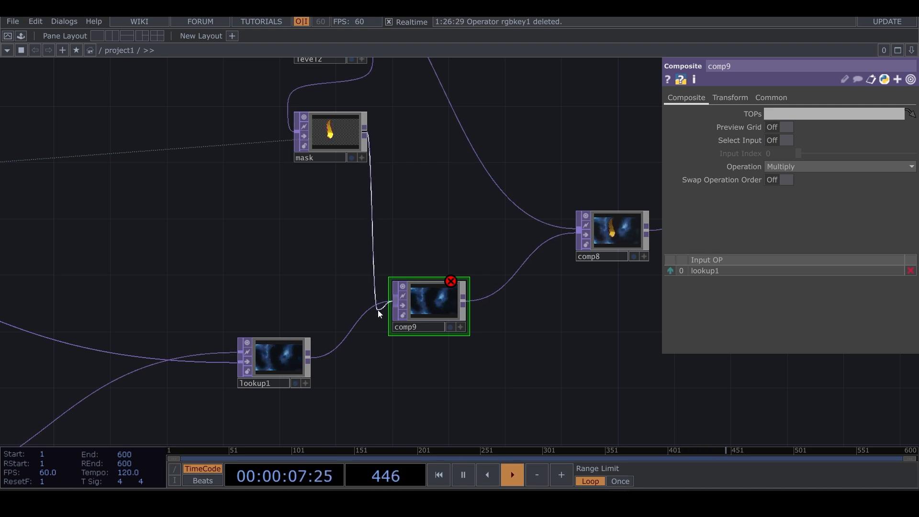
Step: Set comp9's Operation to Outside Luminance and check the masked result there and in comp8
click(803, 167)
click(888, 260)
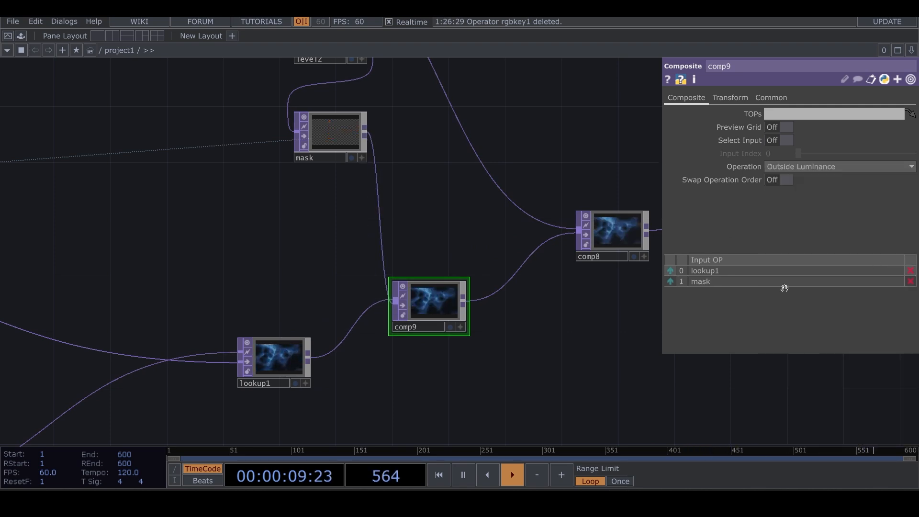
scroll(488, 335, up, 4)
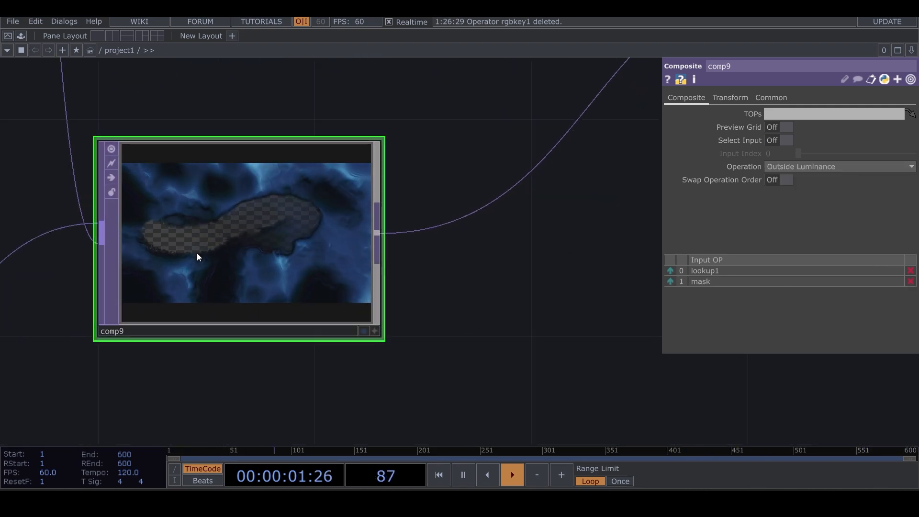
scroll(299, 228, up, 3)
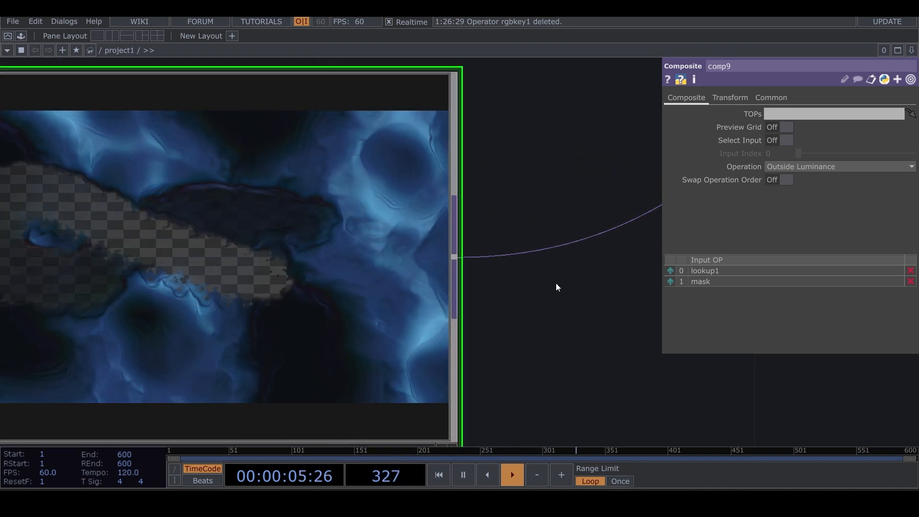
scroll(328, 260, down, 5)
drag(569, 218, 299, 272)
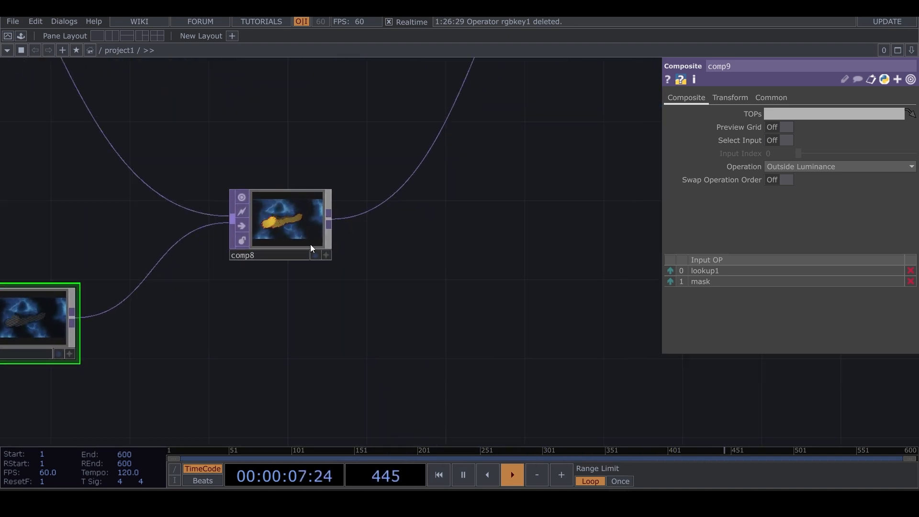
scroll(240, 244, up, 3)
drag(564, 334, 769, 325)
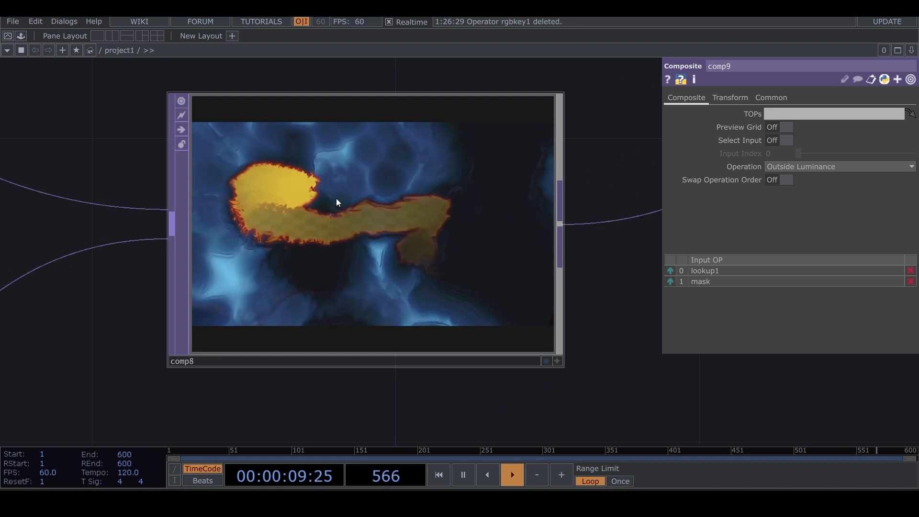
Step: Insert an RGB Key TOP between comp8 and bg, and display bg as the network background
scroll(349, 266, down, 6)
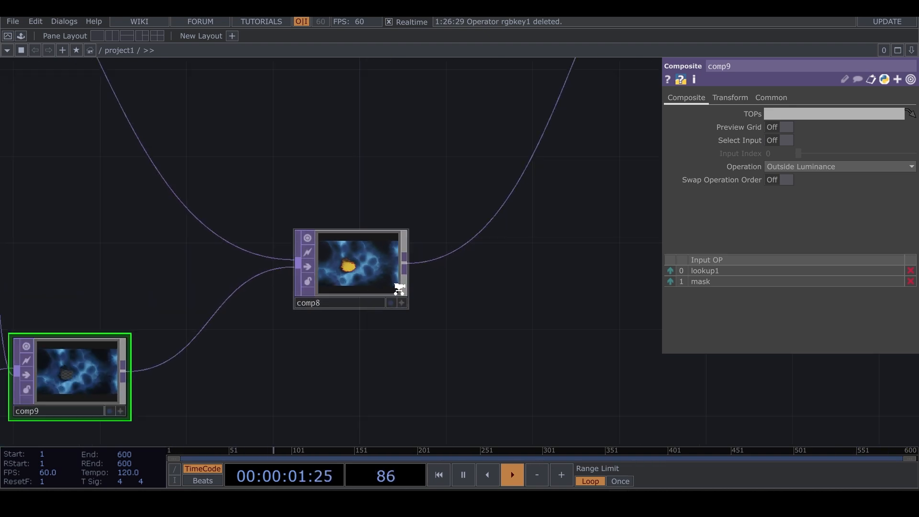
click(296, 215)
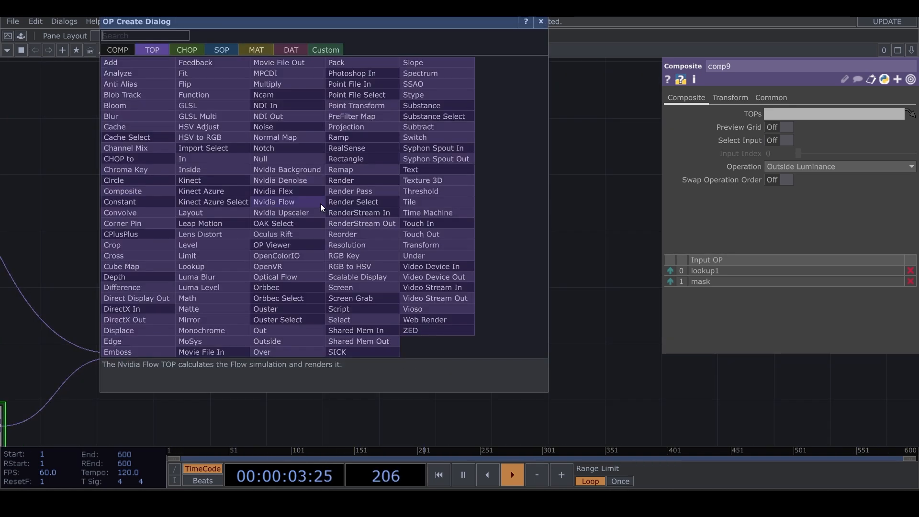
click(298, 268)
click(360, 259)
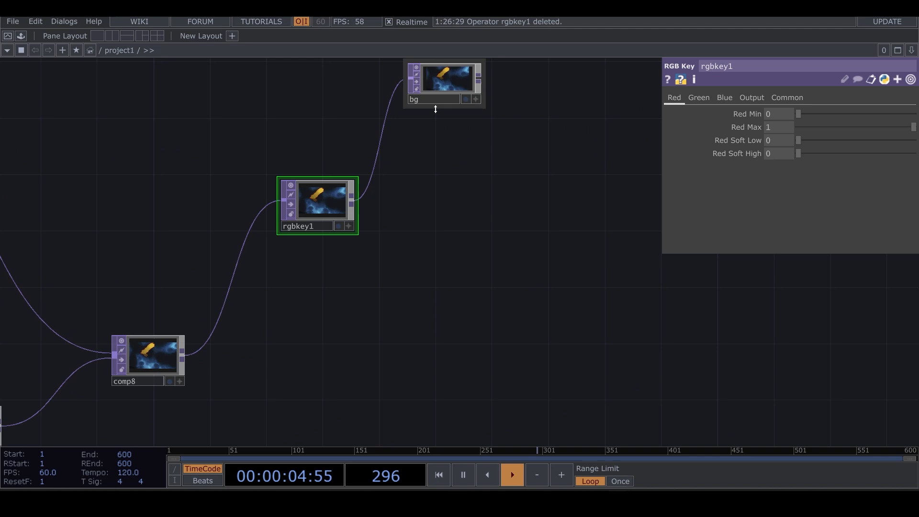
click(465, 99)
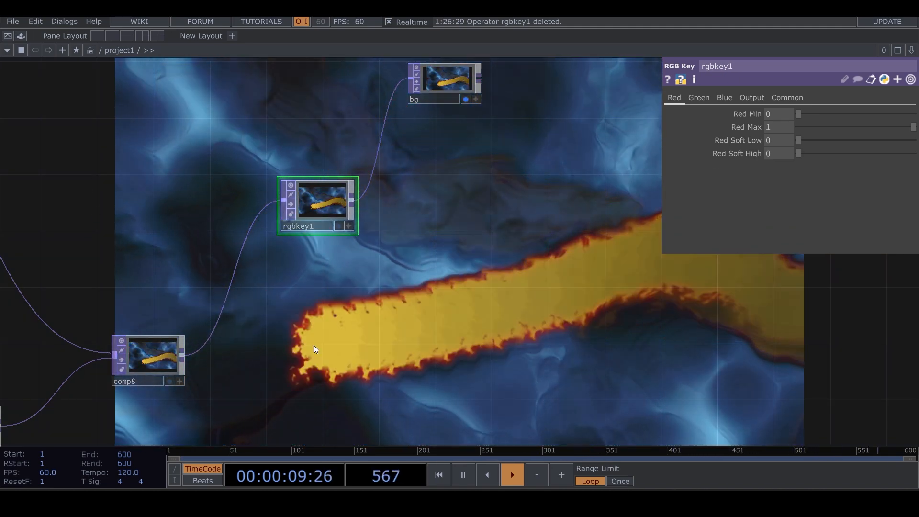
Step: Change comp8's Operation to Maximum
drag(416, 347, 654, 287)
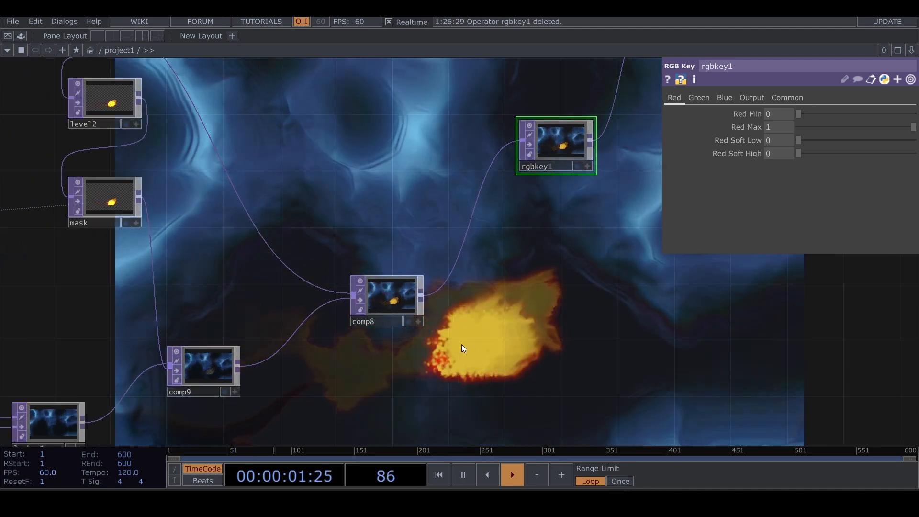
click(410, 310)
click(808, 167)
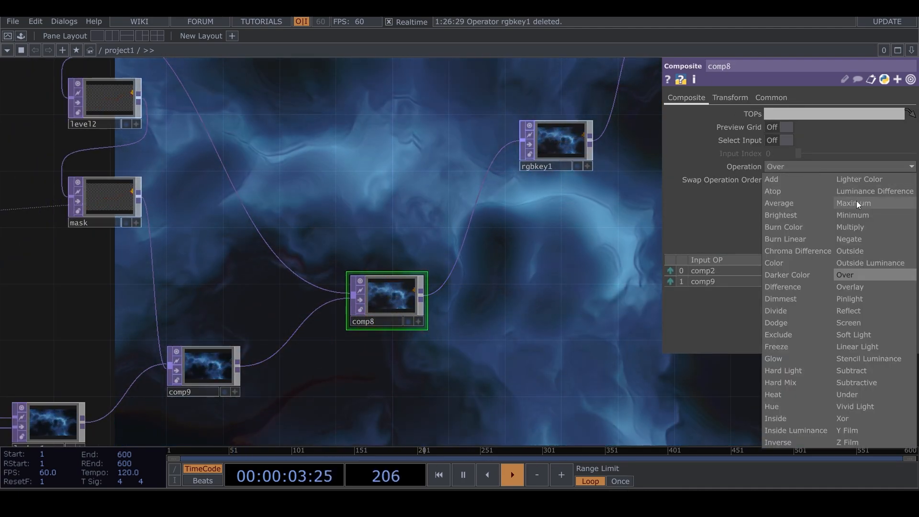
click(857, 201)
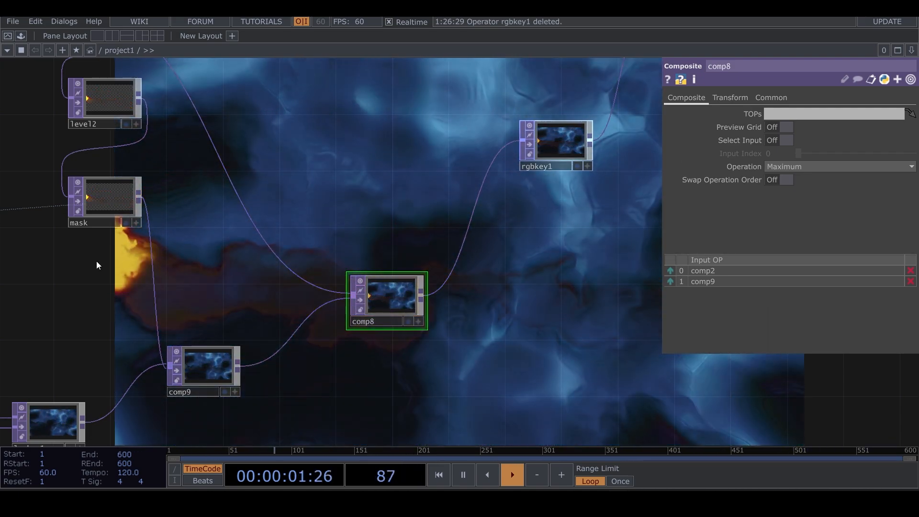
middle_drag(350, 255, 449, 255)
scroll(449, 254, down, 6)
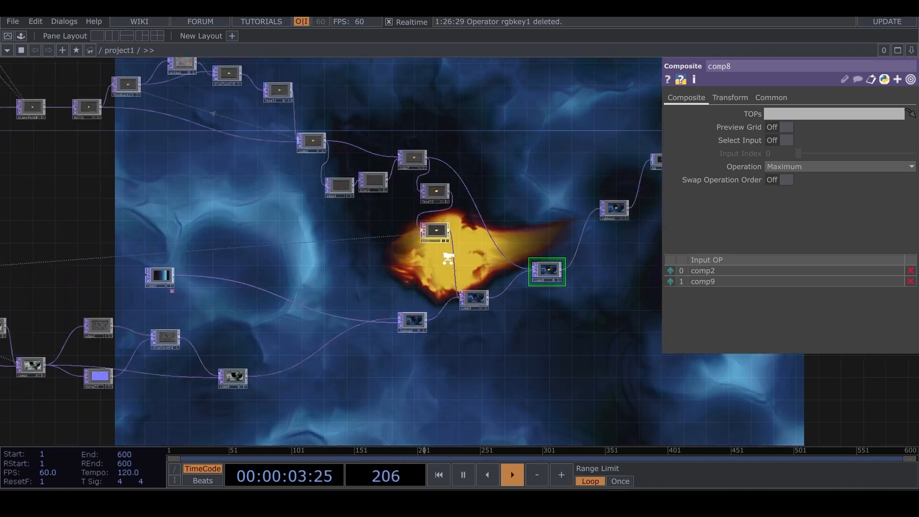
Step: Tidy the flame branch by repositioning the comp1, comp2, blur2, edge1, level2 and mask nodes
drag(322, 180, 333, 160)
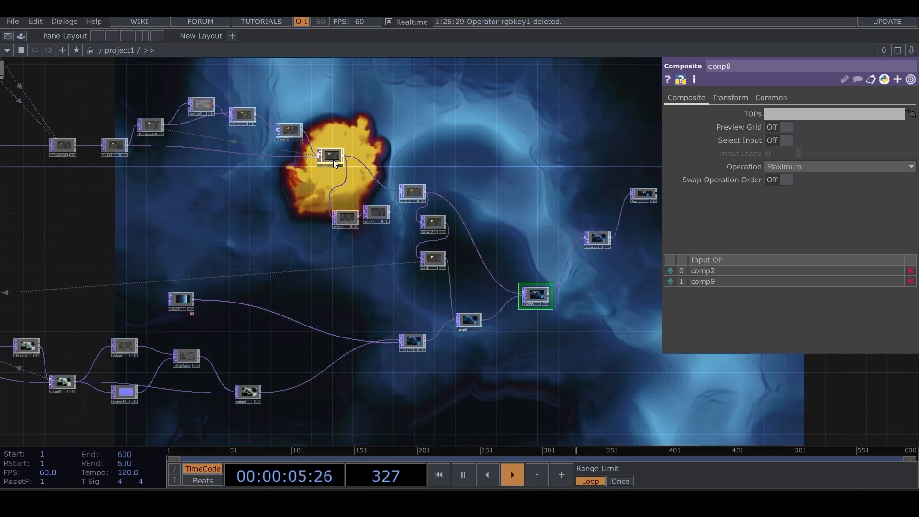
drag(412, 192, 428, 171)
drag(380, 213, 395, 196)
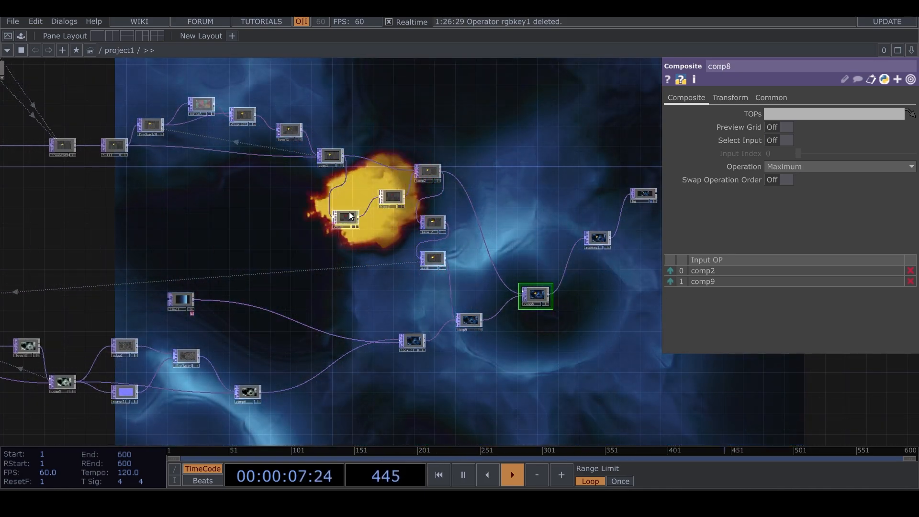
drag(346, 217, 346, 202)
drag(414, 216, 424, 205)
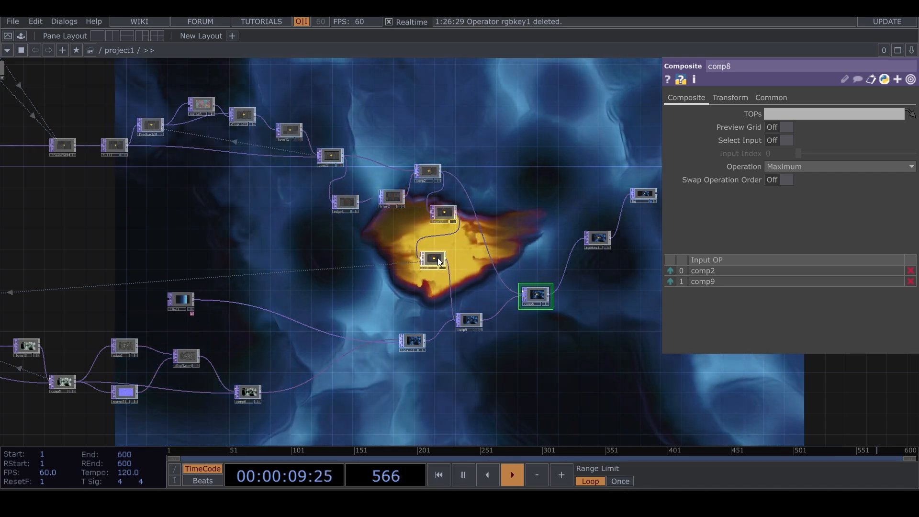
drag(431, 258, 457, 277)
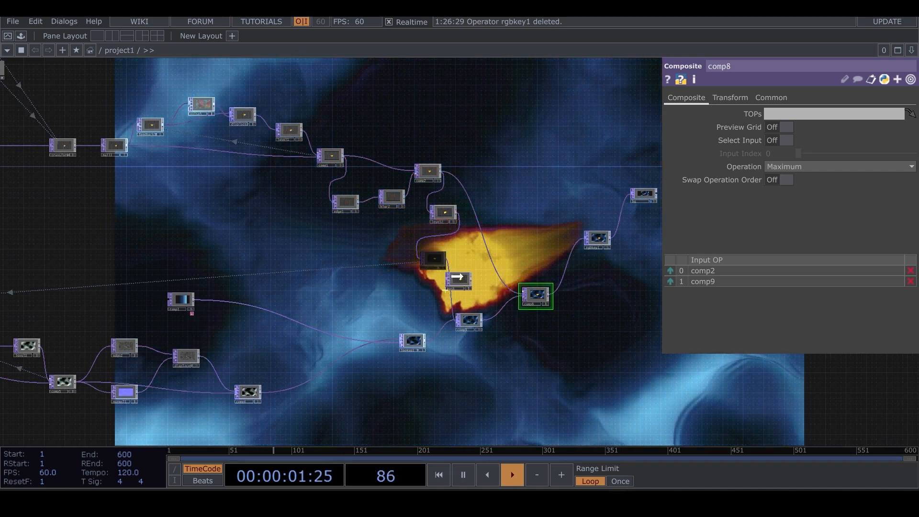
Step: Duplicate the feedback loop of feedback1, noise3, displace2, level1 and comp1, and place the copy below the original
drag(340, 281, 488, 318)
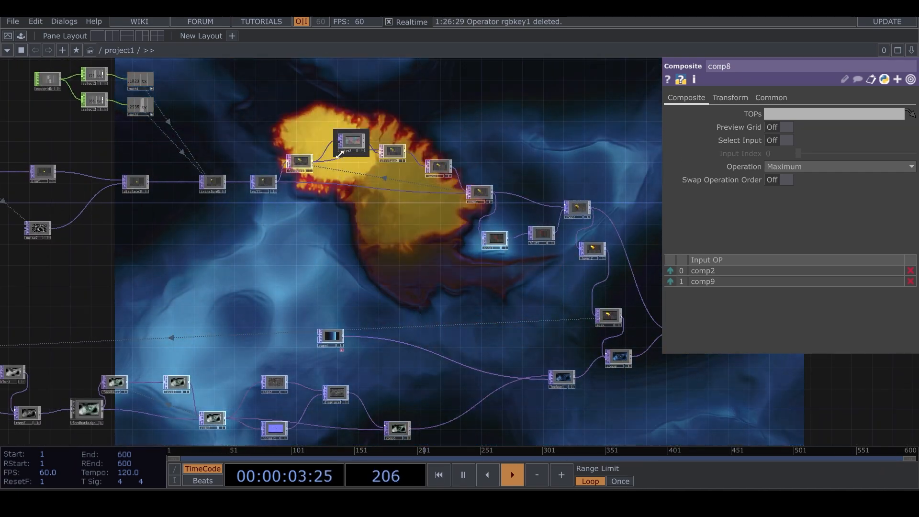
middle_drag(346, 155, 373, 195)
drag(596, 125, 551, 143)
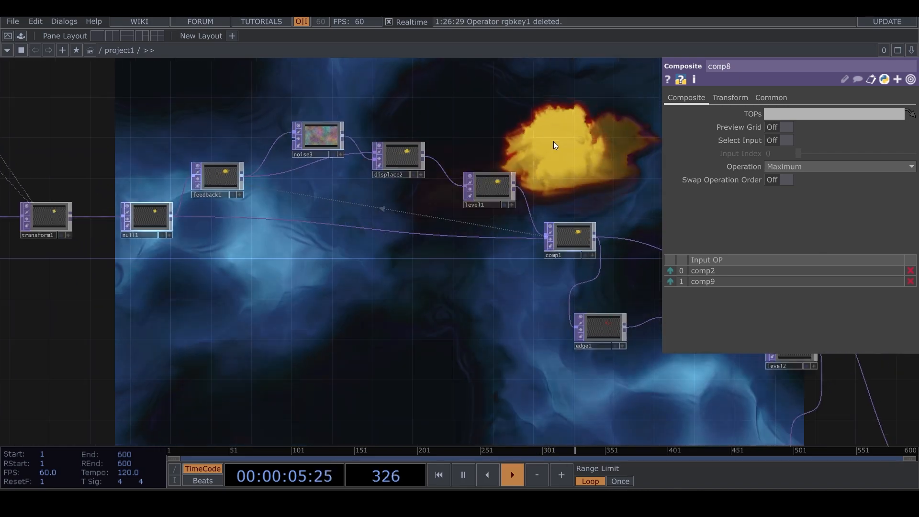
right_drag(578, 116, 211, 267)
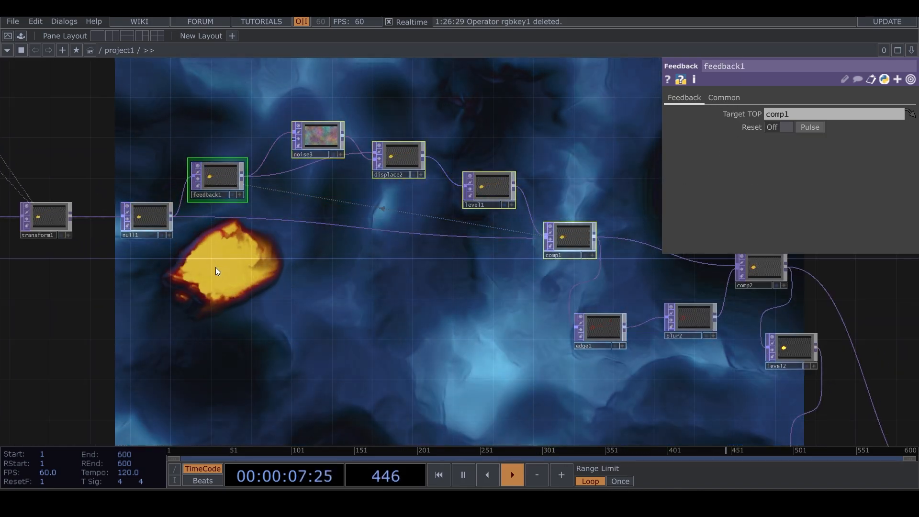
key(ctrl+c)
key(ctrl+v)
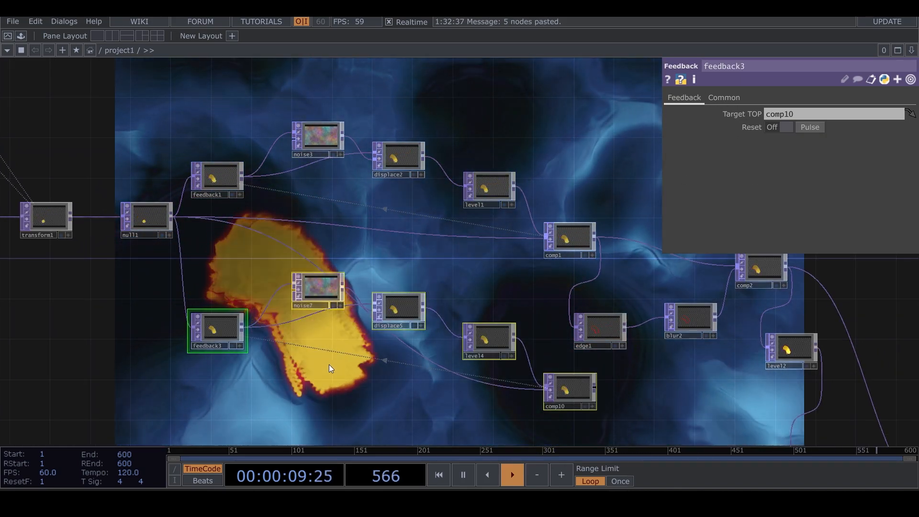
drag(329, 364, 297, 241)
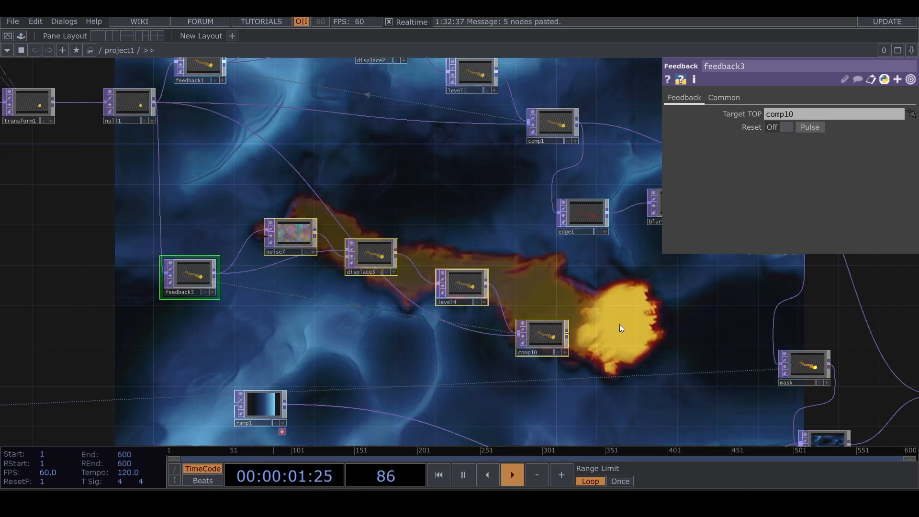
Step: Connect comp10 to mask in place of its current input, and set level4's Opacity to 0.99
drag(619, 328, 484, 288)
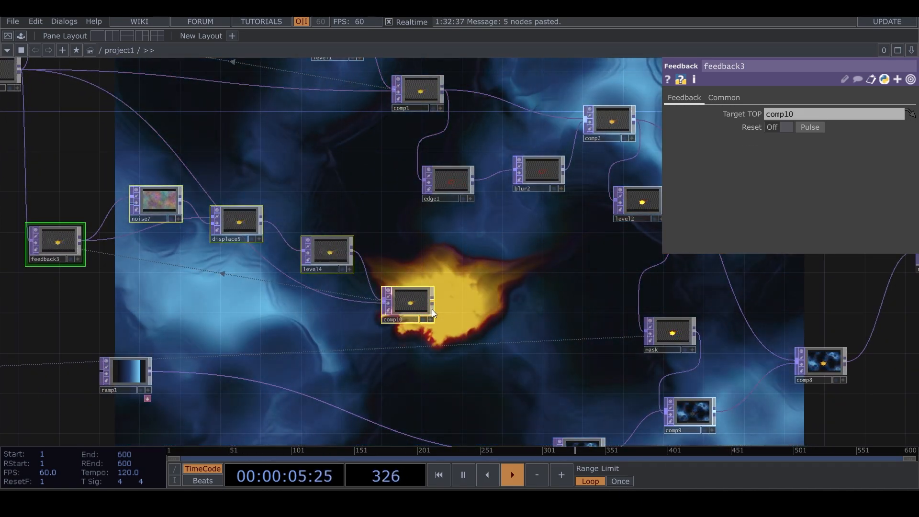
drag(432, 301, 641, 336)
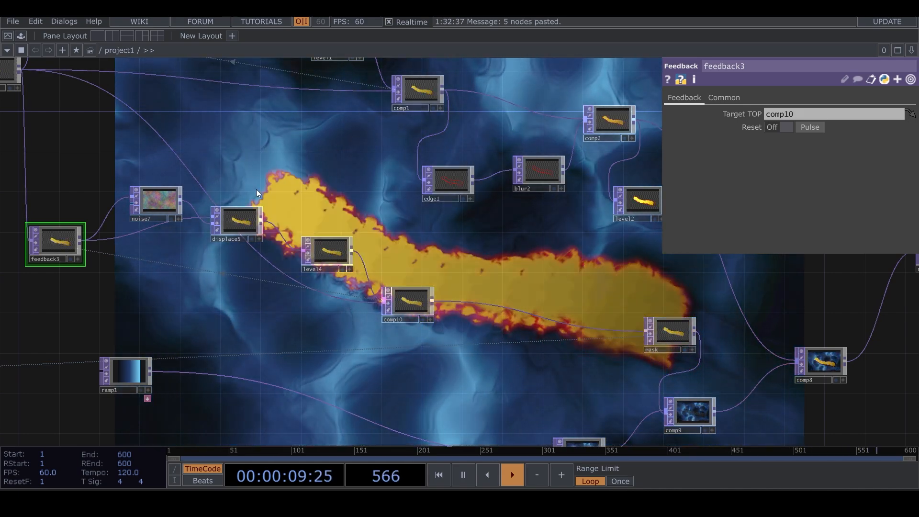
drag(314, 318, 365, 325)
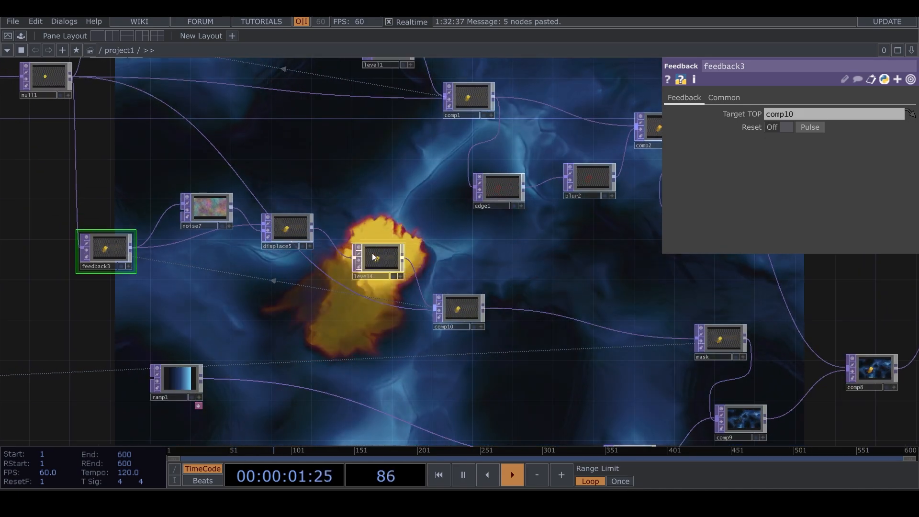
click(384, 256)
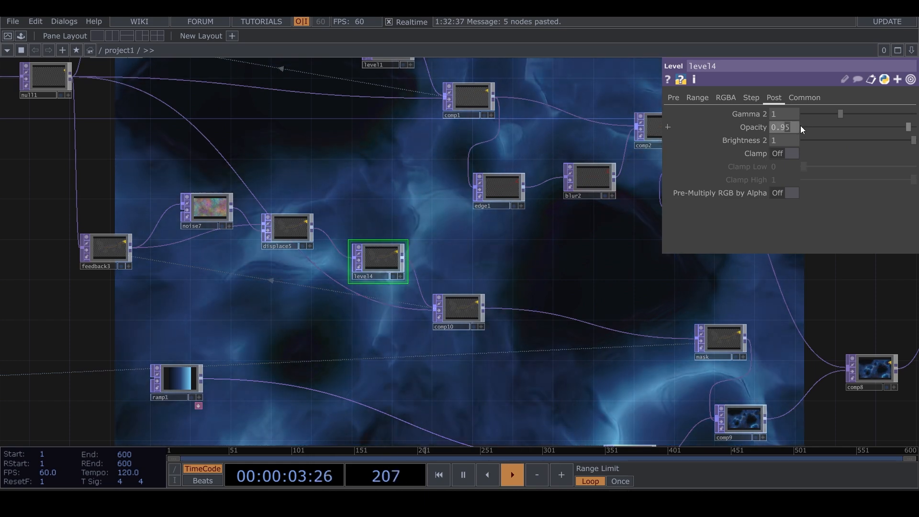
text(9)
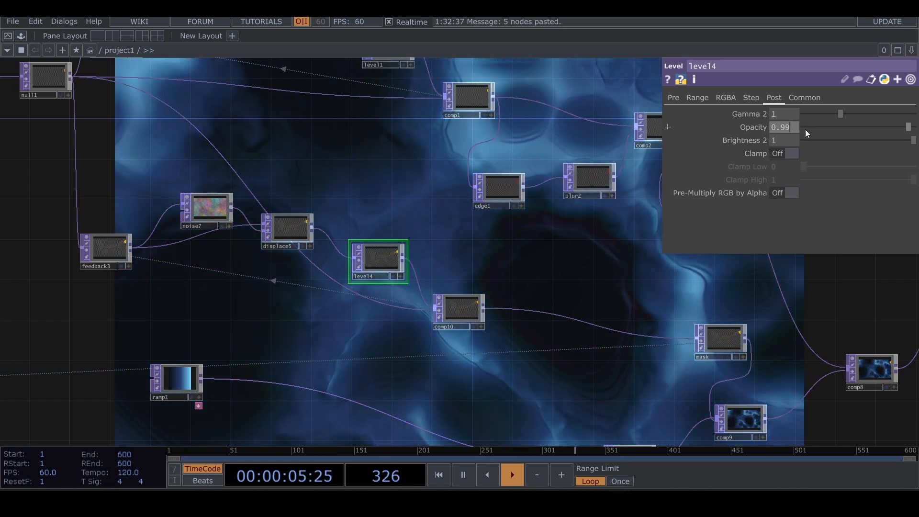
key(Return)
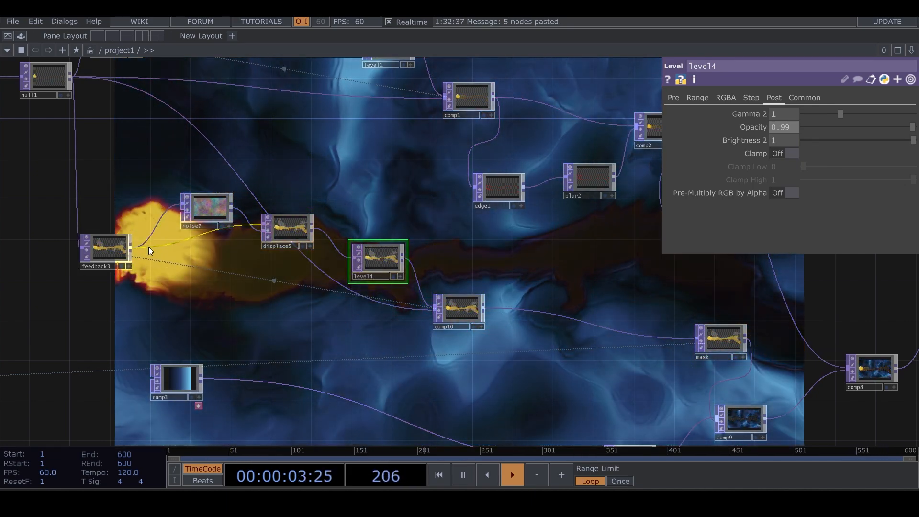
Step: Add two dark blue color keys to ramp1 between its dark first key and its middle key
drag(551, 392, 374, 118)
drag(425, 295, 632, 357)
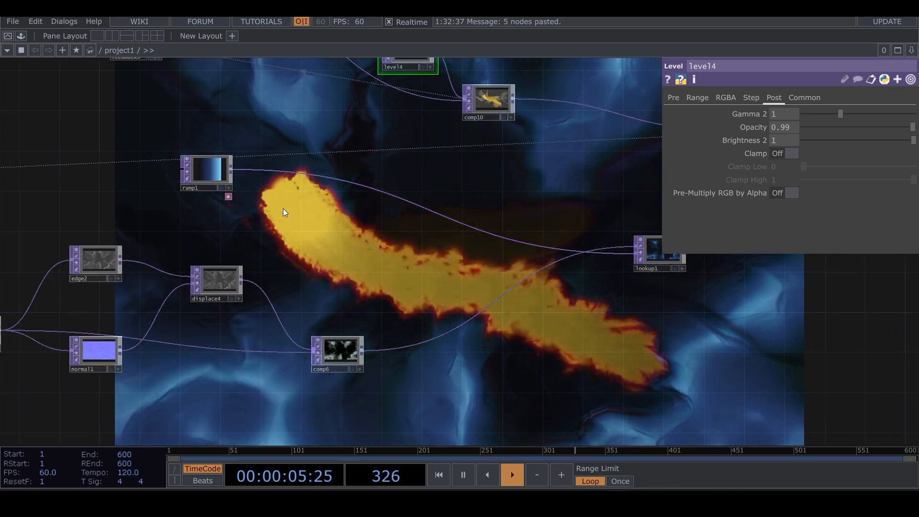
click(211, 171)
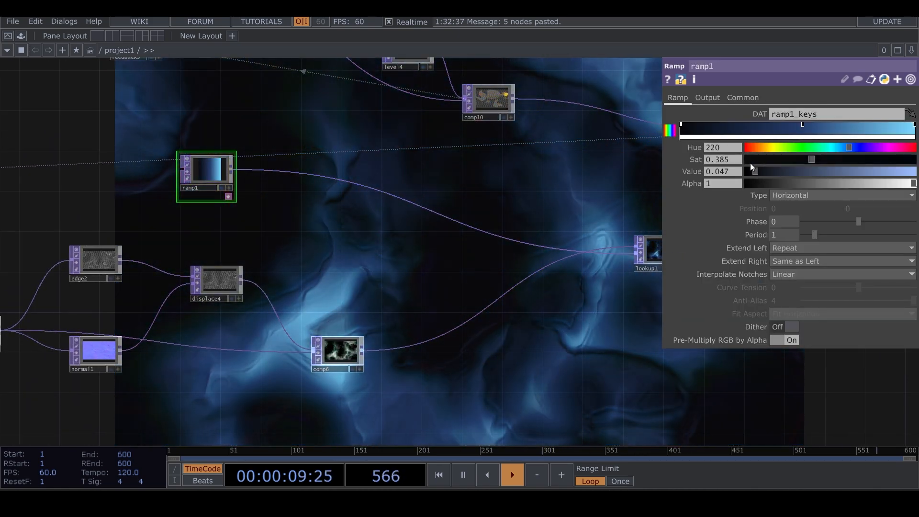
drag(786, 124, 758, 123)
click(715, 125)
mouse_move(773, 172)
mouse_down()
mouse_move(761, 172)
mouse_move(782, 173)
mouse_up()
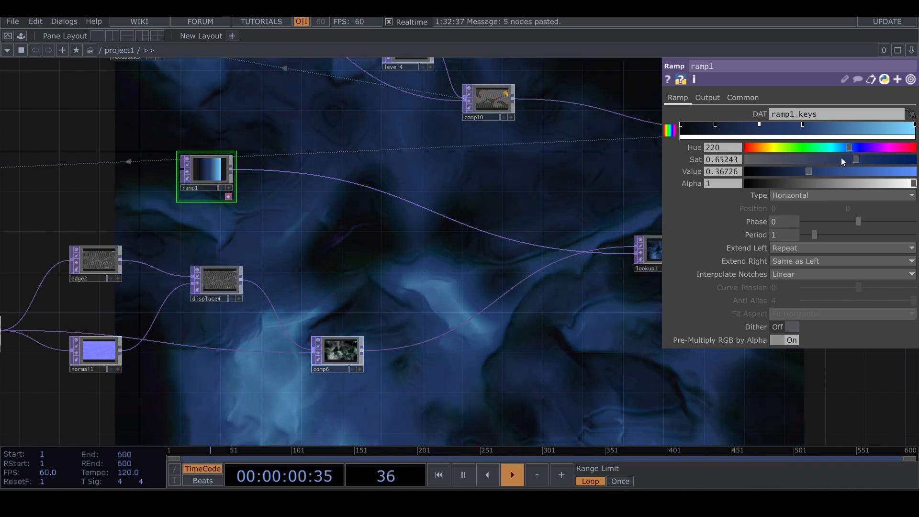
Step: Set the second added ramp1 key to Hue 201 and Value 0.428, and raise the first key's Value to 0.09
drag(847, 147, 819, 172)
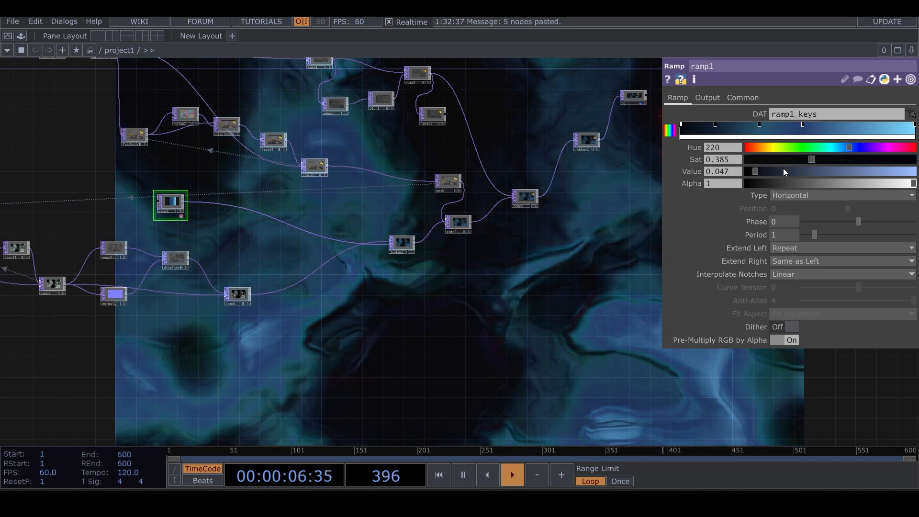
drag(771, 171, 762, 172)
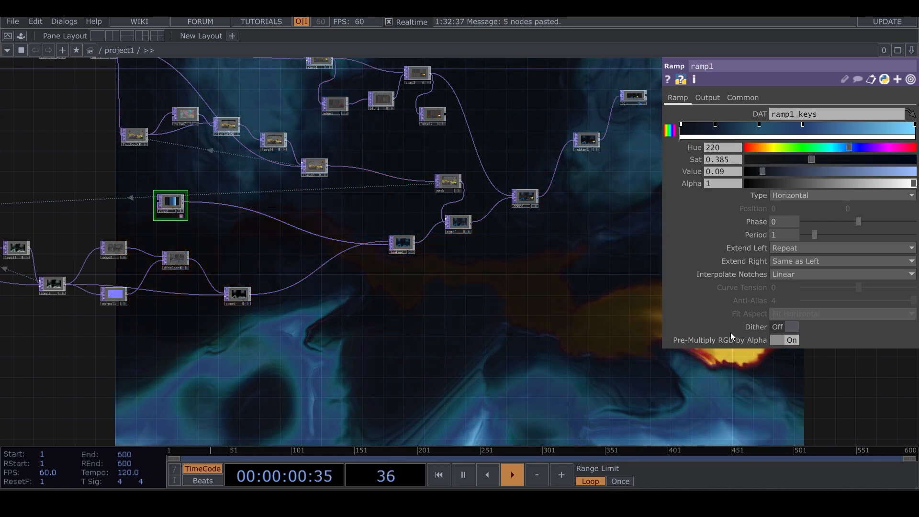
click(715, 126)
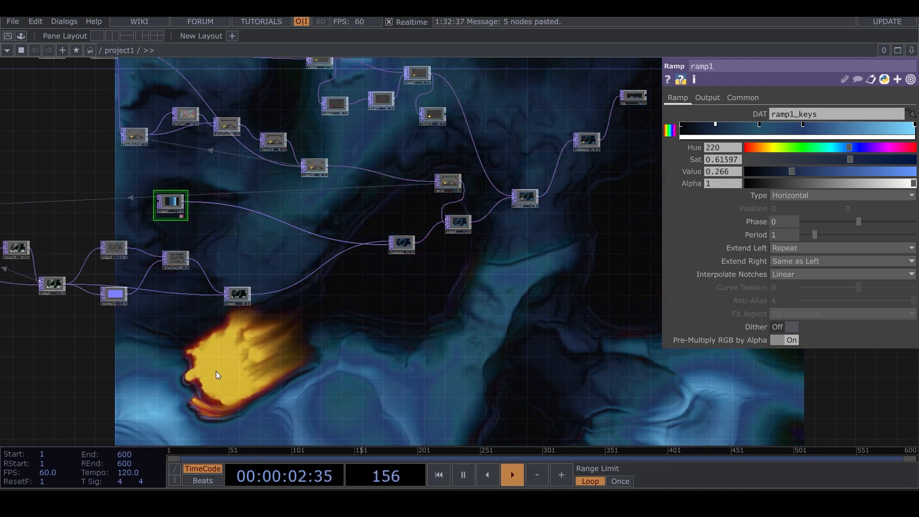
Step: Set noise6's Offset to 0.342
drag(216, 371, 717, 366)
scroll(208, 259, up, 5)
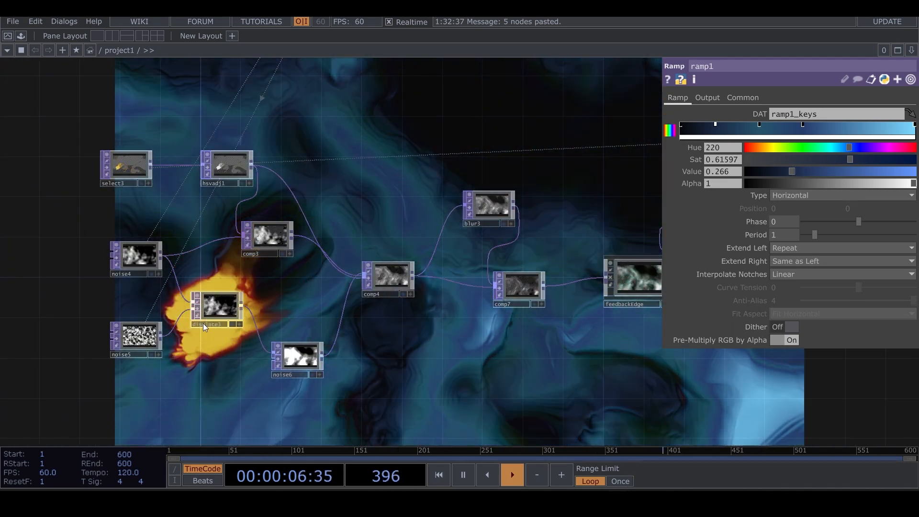
scroll(240, 331, up, 2)
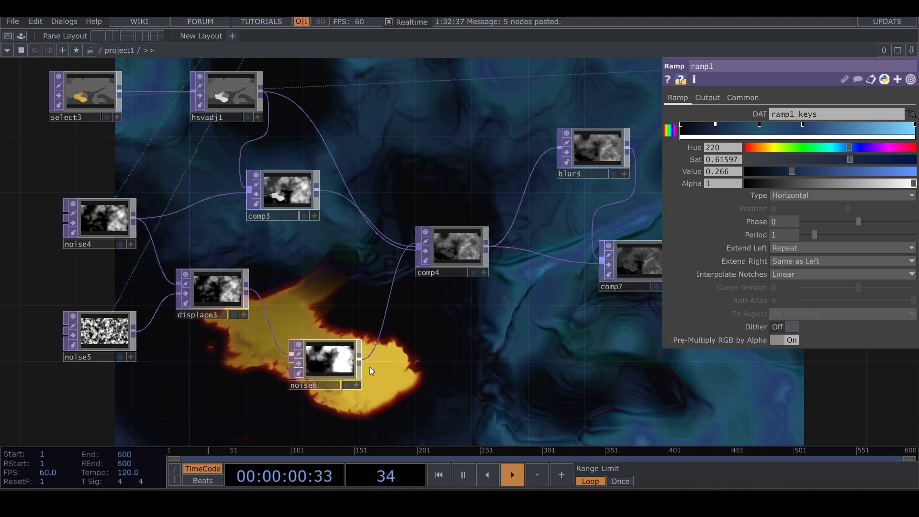
scroll(368, 367, up, 3)
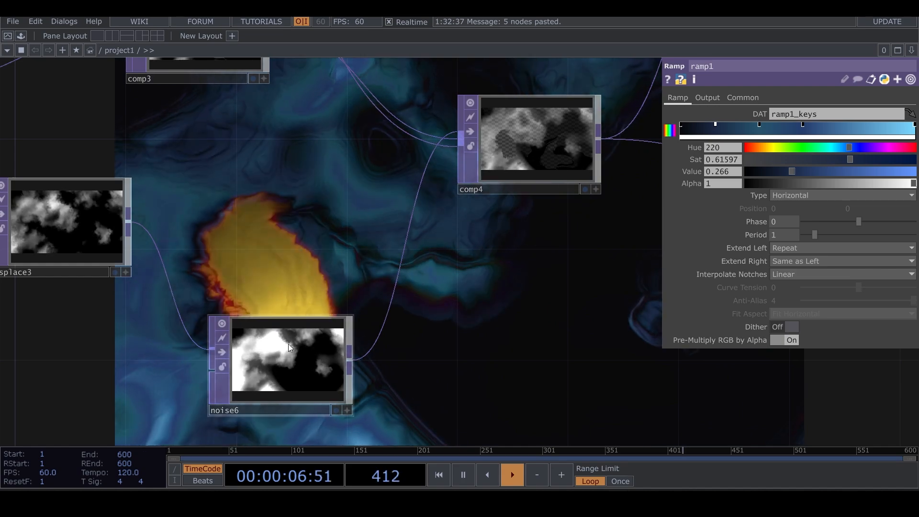
click(293, 344)
drag(837, 233, 838, 234)
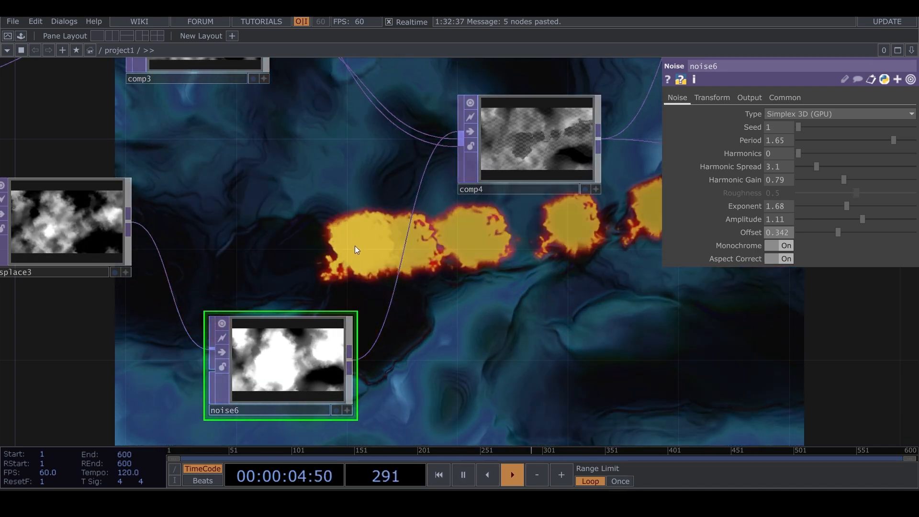
Step: Set noise4's Offset to 0.28
drag(365, 218, 765, 306)
click(273, 169)
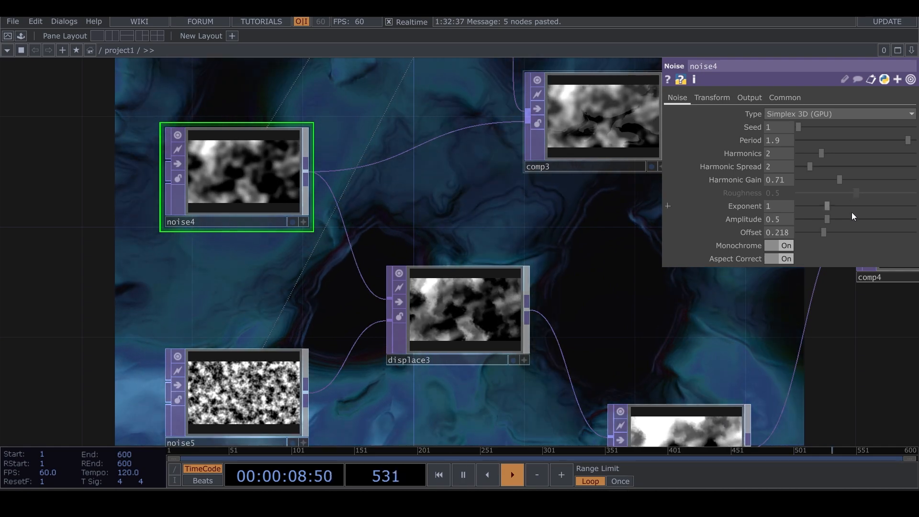
drag(823, 235, 833, 234)
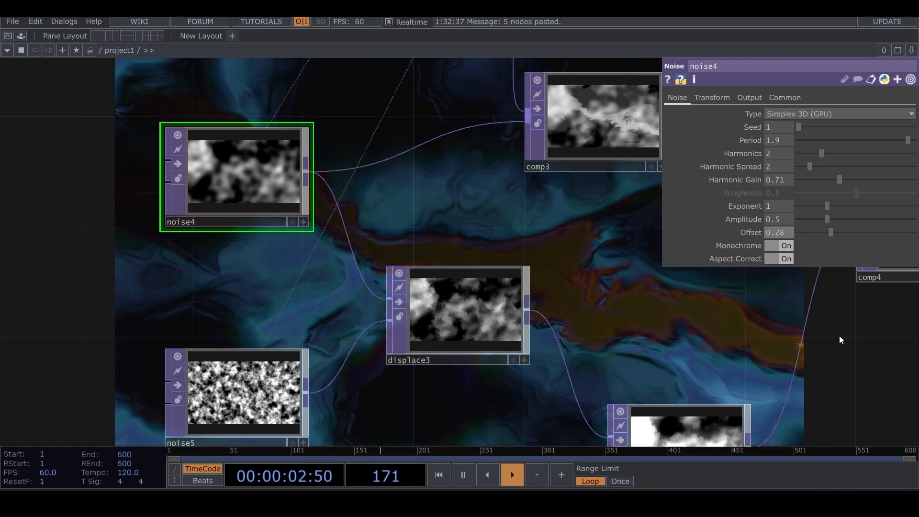
Step: Insert a Level TOP on the wire between comp10 and mask
drag(556, 289, 418, 293)
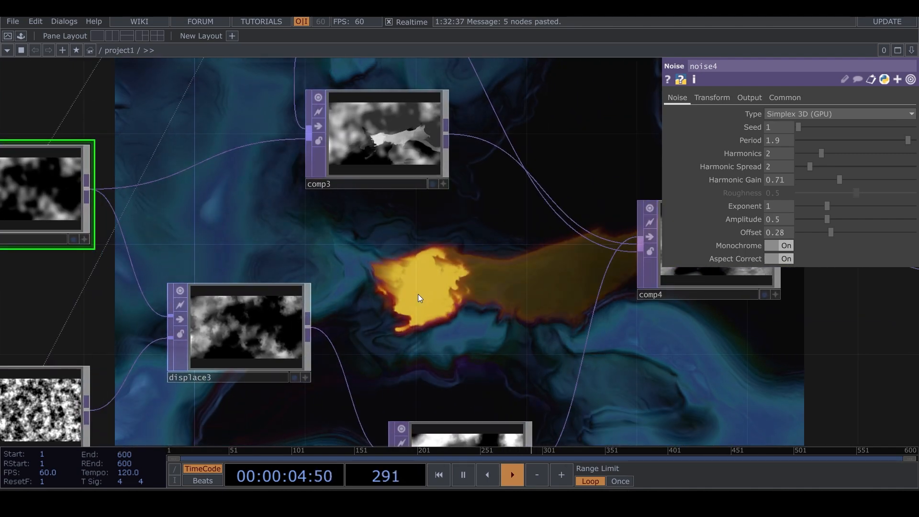
scroll(418, 293, down, 6)
scroll(430, 295, down, 1)
drag(598, 327, 263, 298)
scroll(477, 318, down, 9)
drag(519, 327, 321, 310)
scroll(575, 172, up, 8)
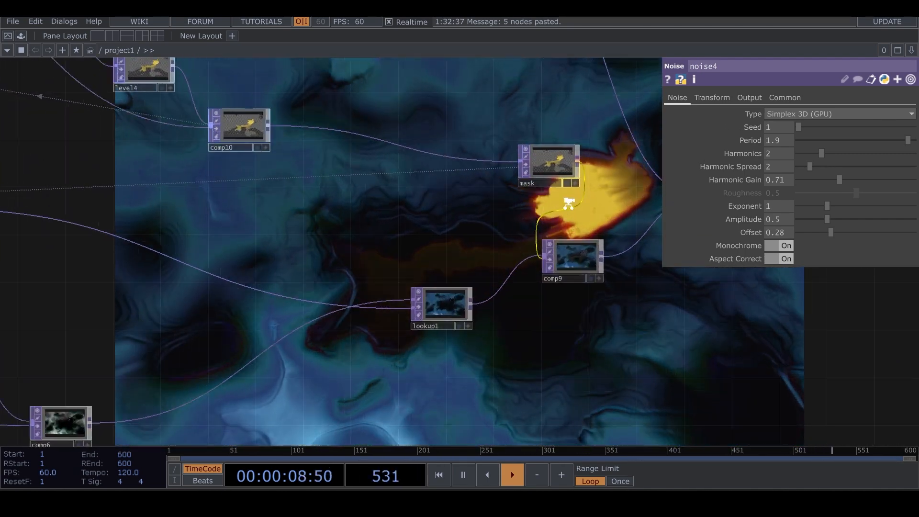
drag(362, 166, 360, 209)
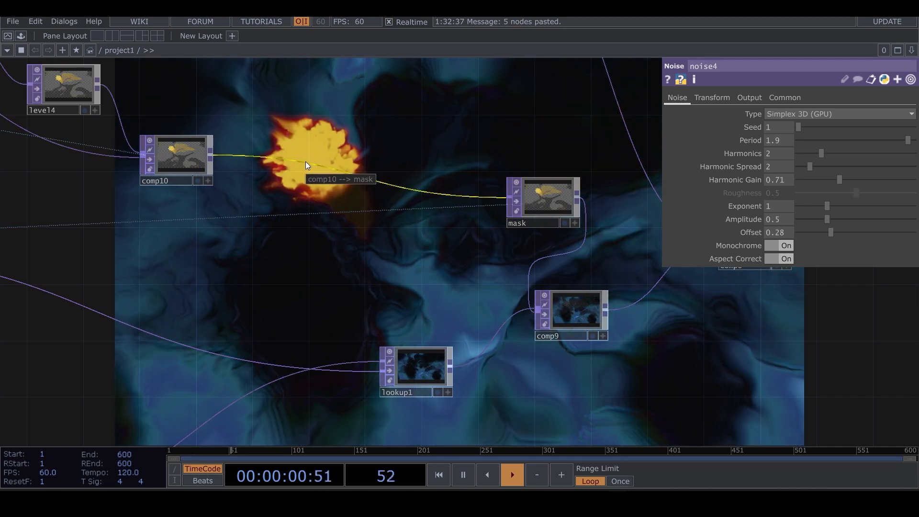
right_click(306, 162)
click(325, 154)
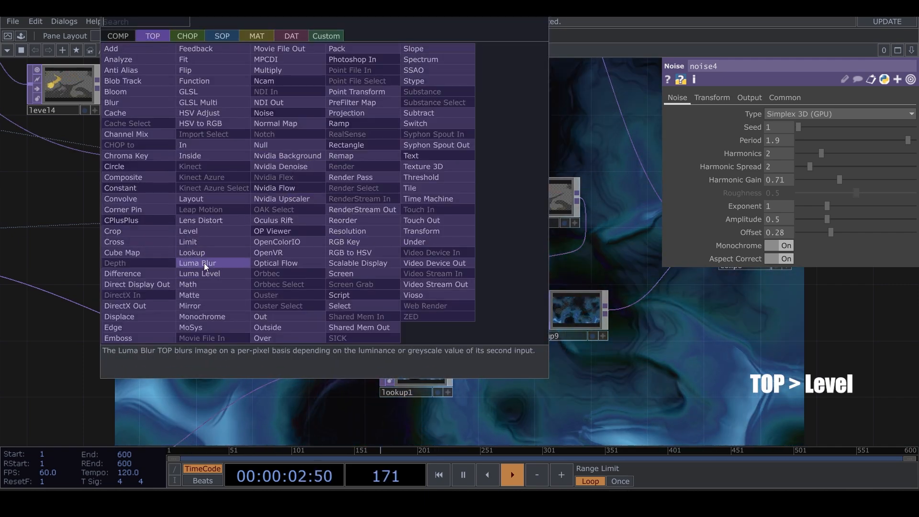
click(214, 229)
click(373, 142)
drag(411, 142, 438, 195)
Step: Set level5's Brightness 1 to 1.26, Gamma 1 to 1.5, Contrast to 1.6 and Black Level to 0.16
drag(840, 167, 872, 152)
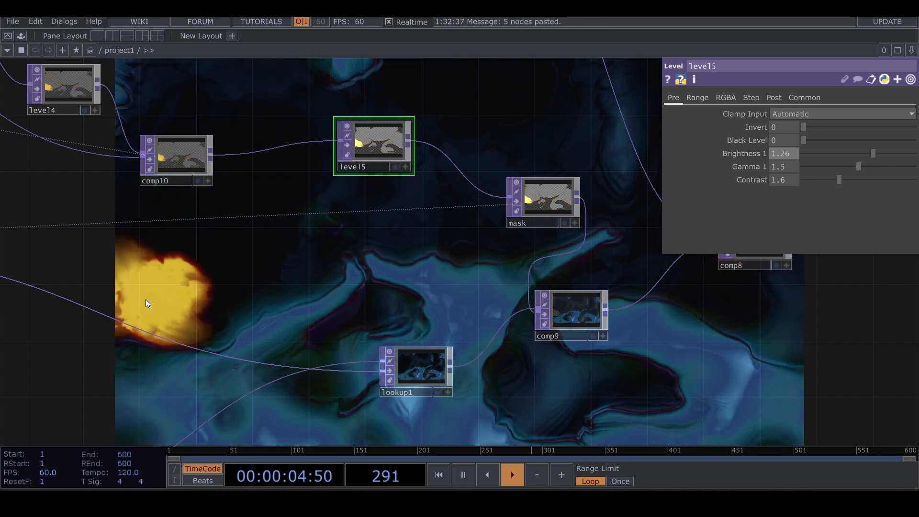
drag(803, 140, 813, 139)
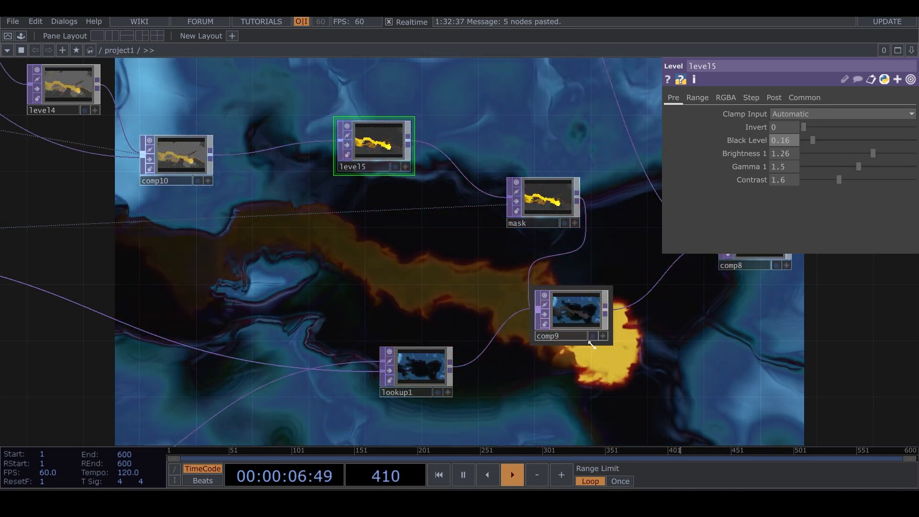
scroll(577, 332, down, 1)
click(576, 332)
Step: Remove ramp1's second color key from the dark end and lower the Value of the Hue 201 key
scroll(577, 332, down, 3)
drag(645, 330, 560, 203)
drag(404, 323, 563, 305)
scroll(265, 160, up, 5)
click(246, 129)
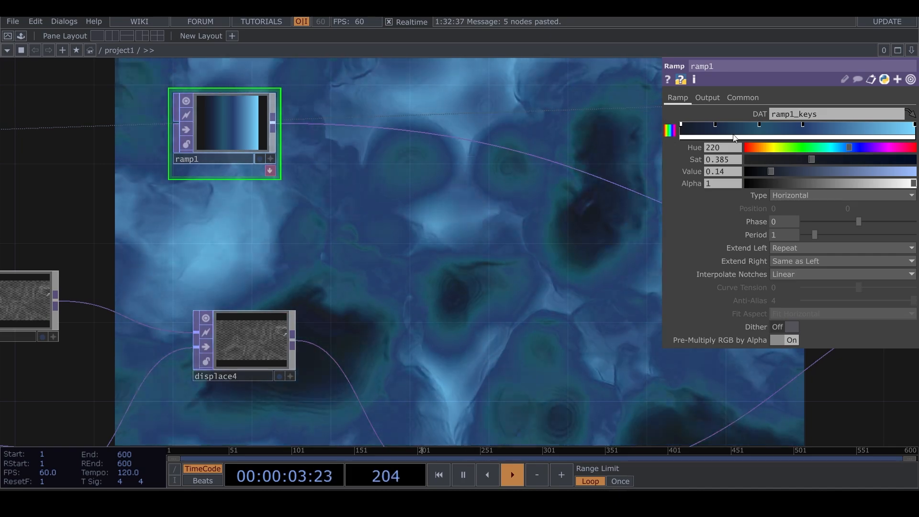
drag(713, 125, 678, 125)
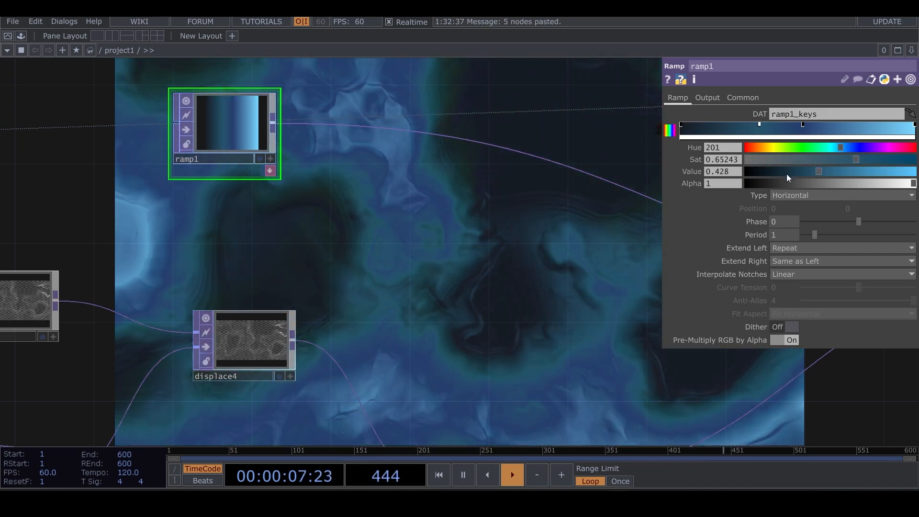
click(785, 174)
drag(786, 175, 792, 176)
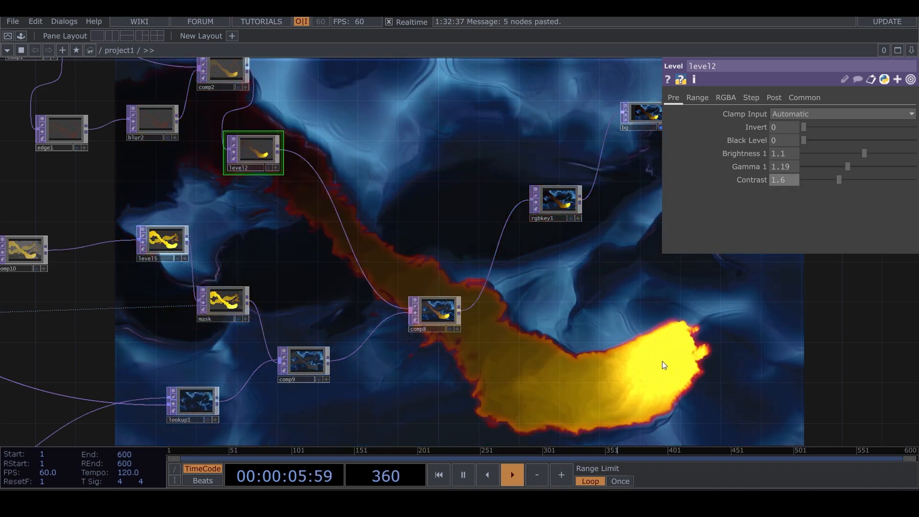
Step: Open bg's output in its own viewer window and enlarge it to full screen to check the final composite
drag(663, 307, 410, 356)
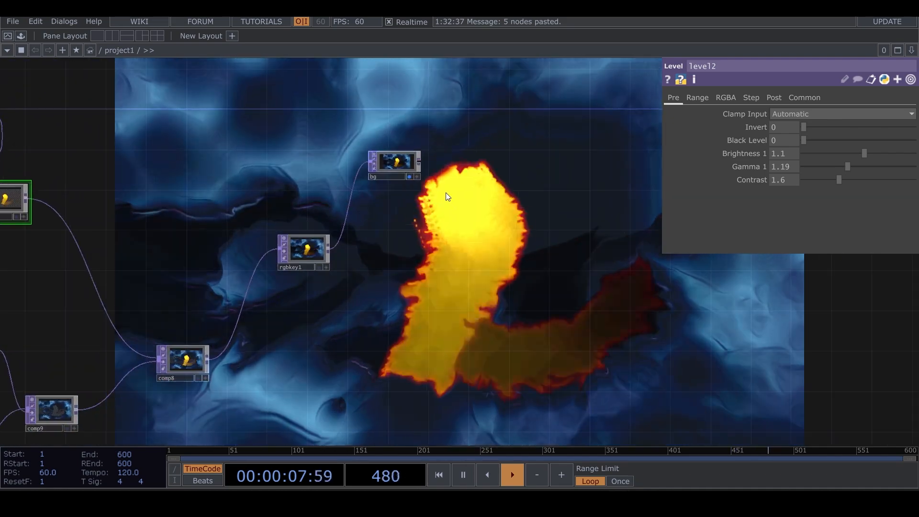
click(411, 171)
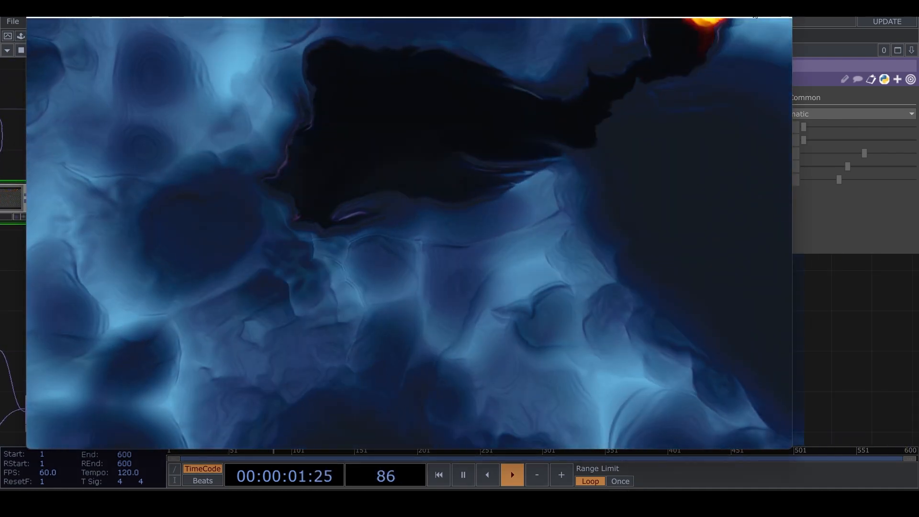
click(754, 15)
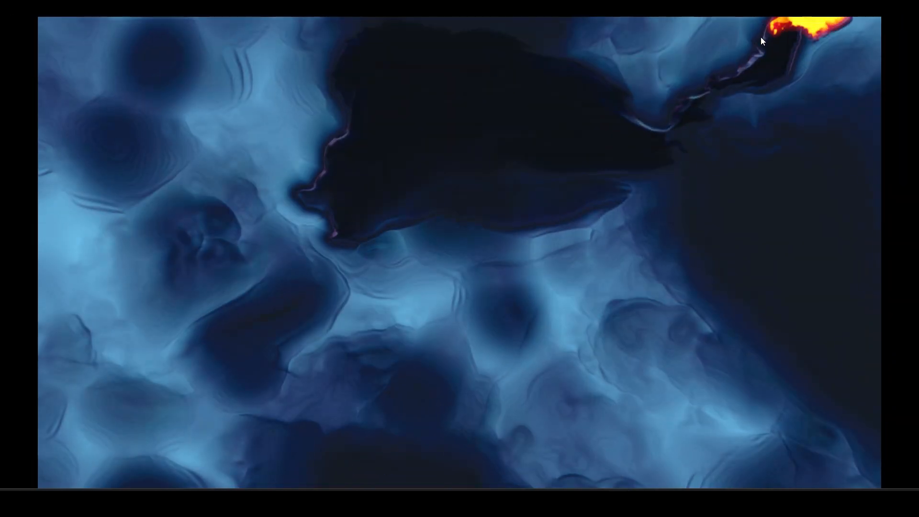